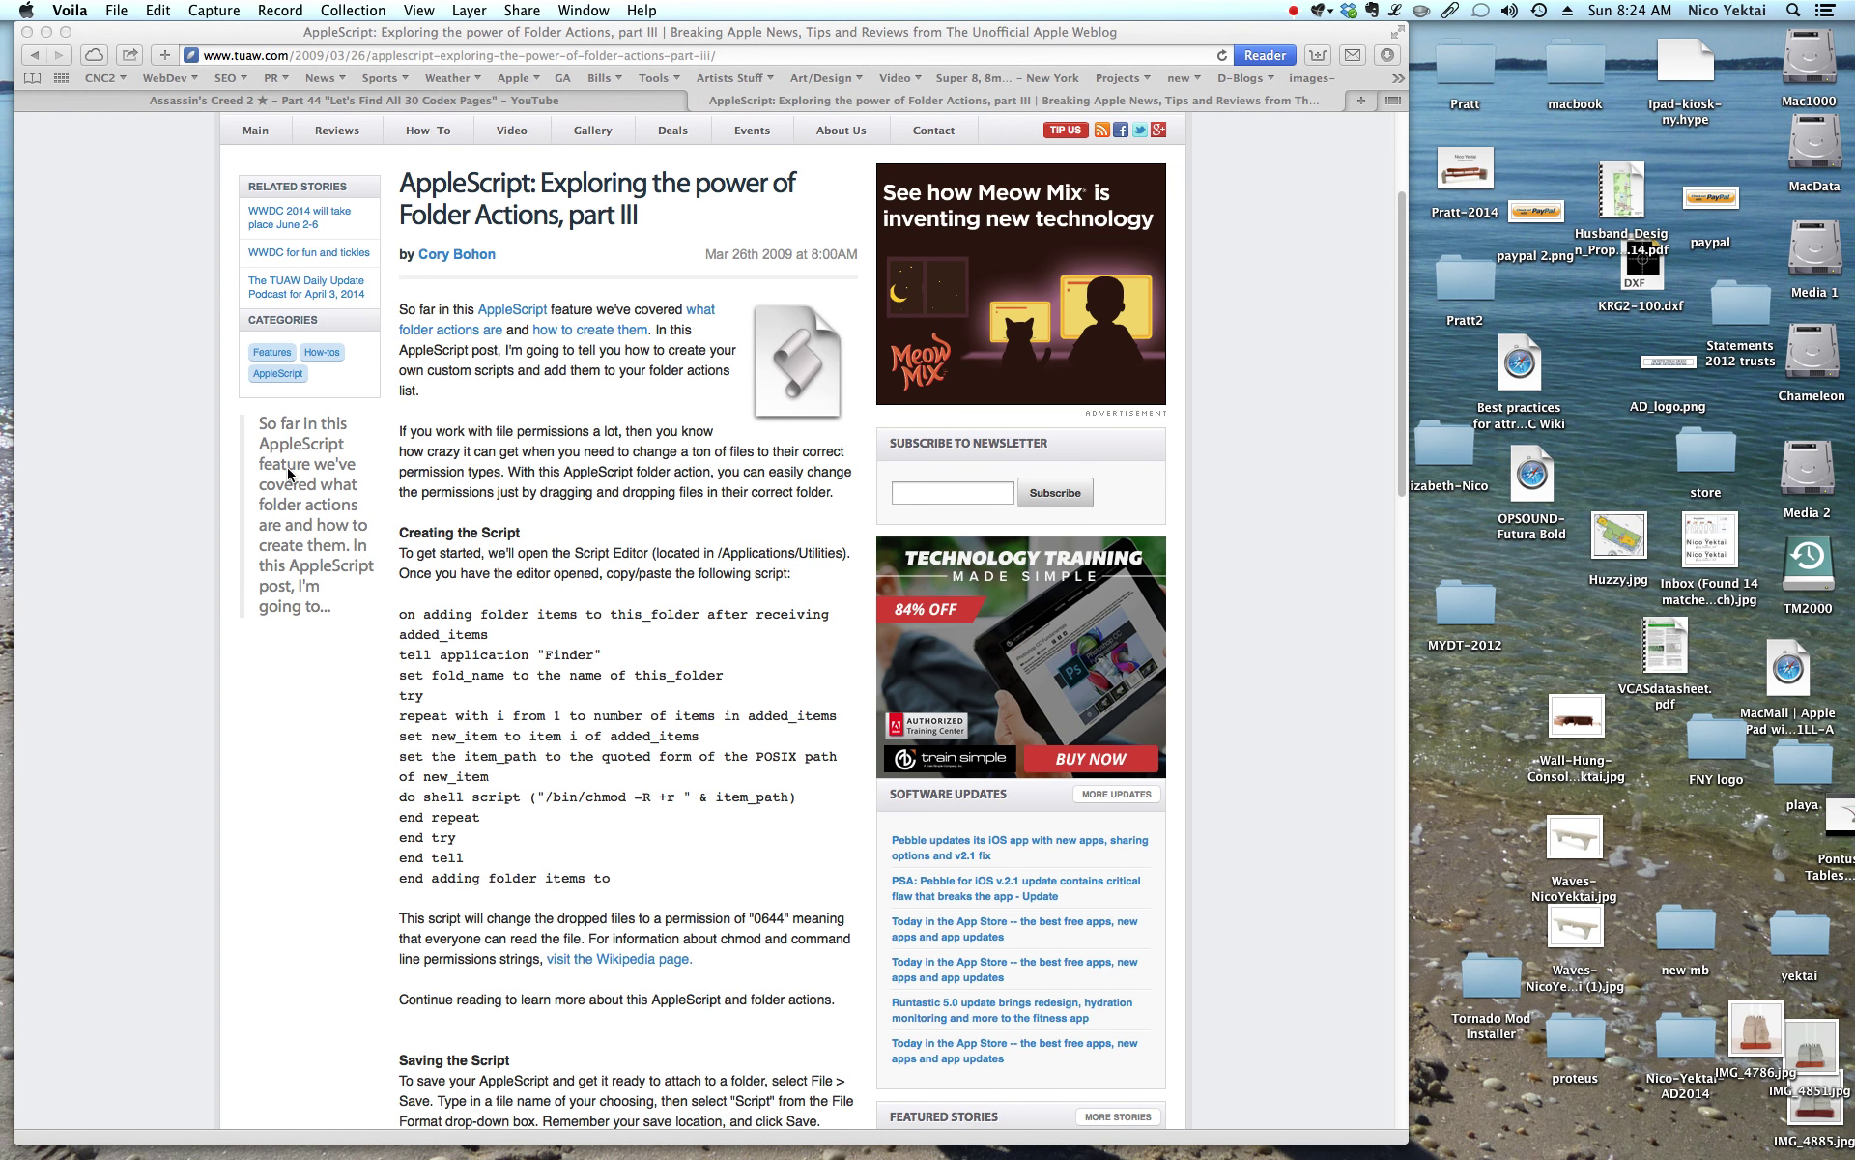
In Safari, check the print dialog's PDF workflow list, then cancel printing
{"action": "left_click", "coordinate": [149, 227]}
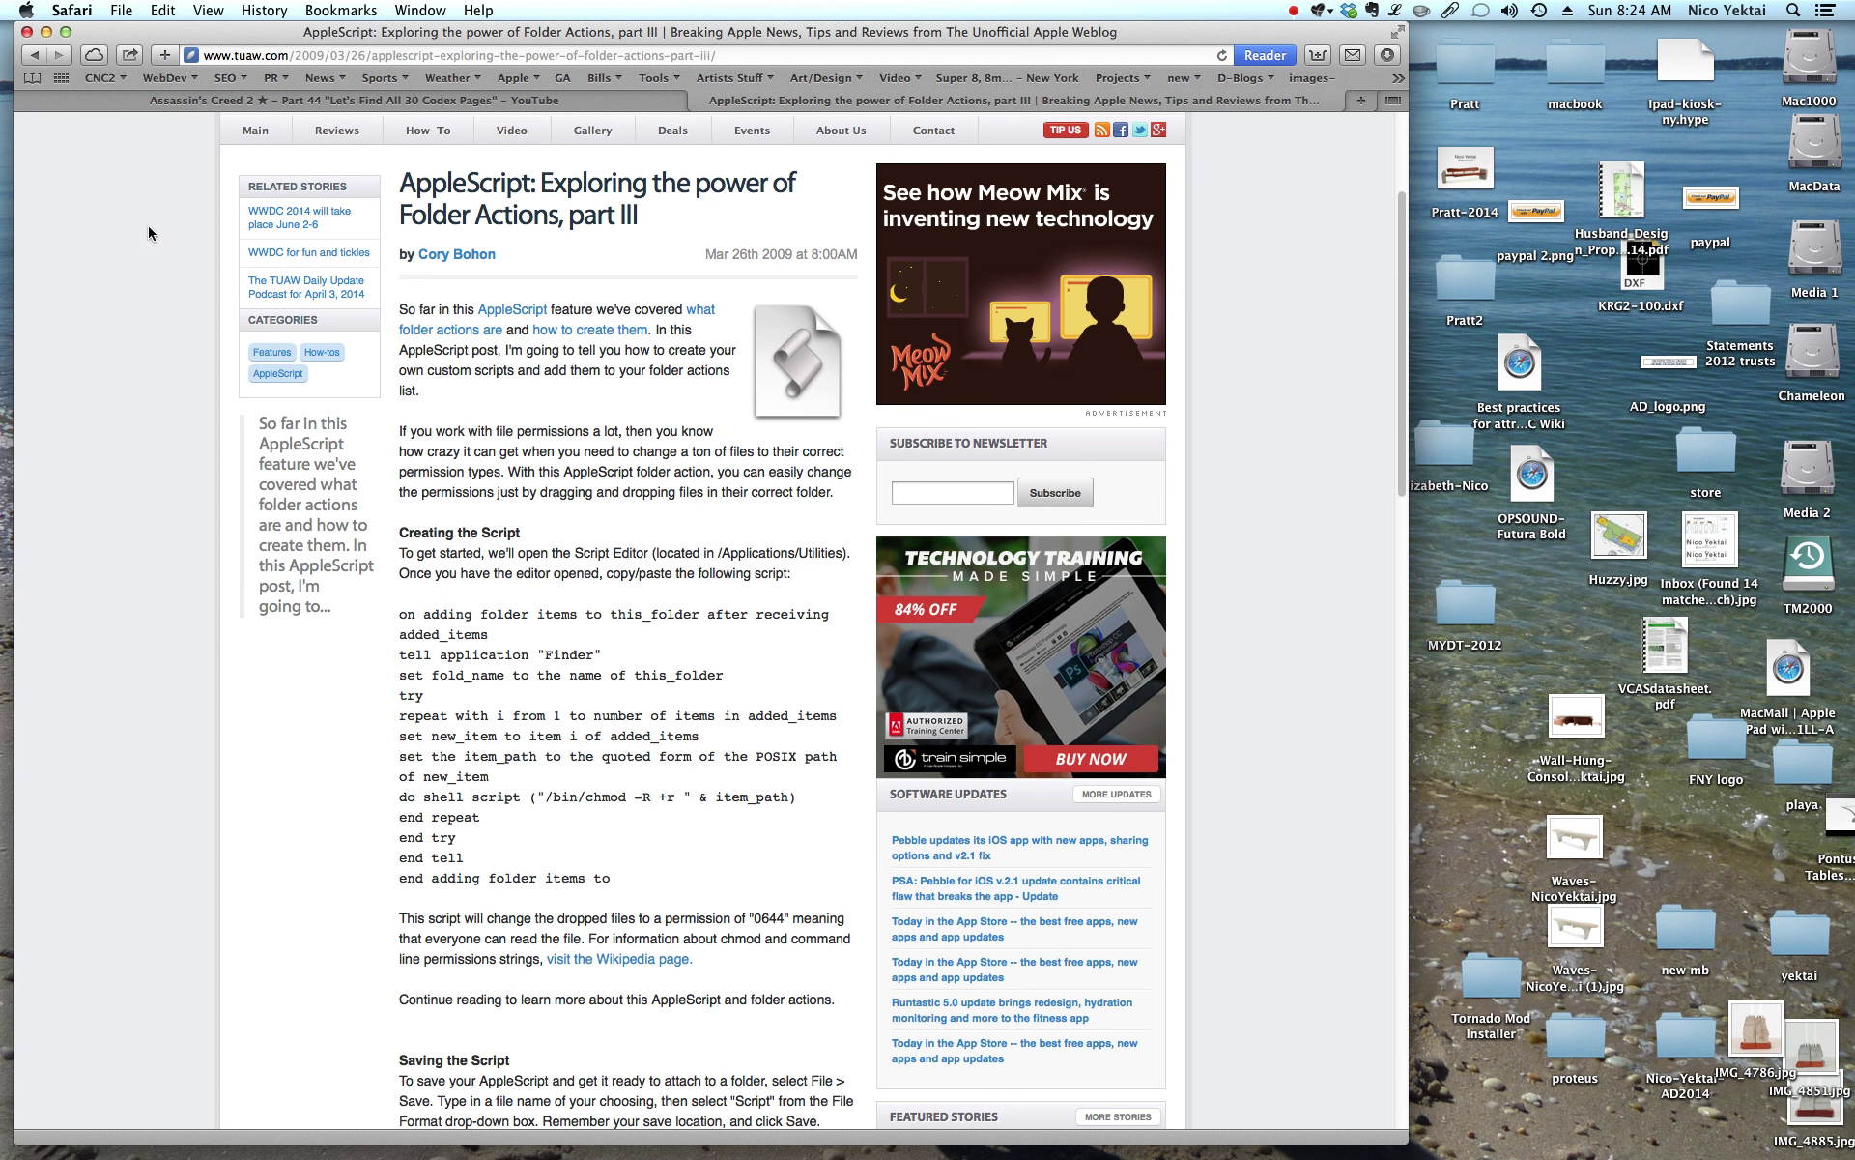
{"action": "key", "text": "super+p"}
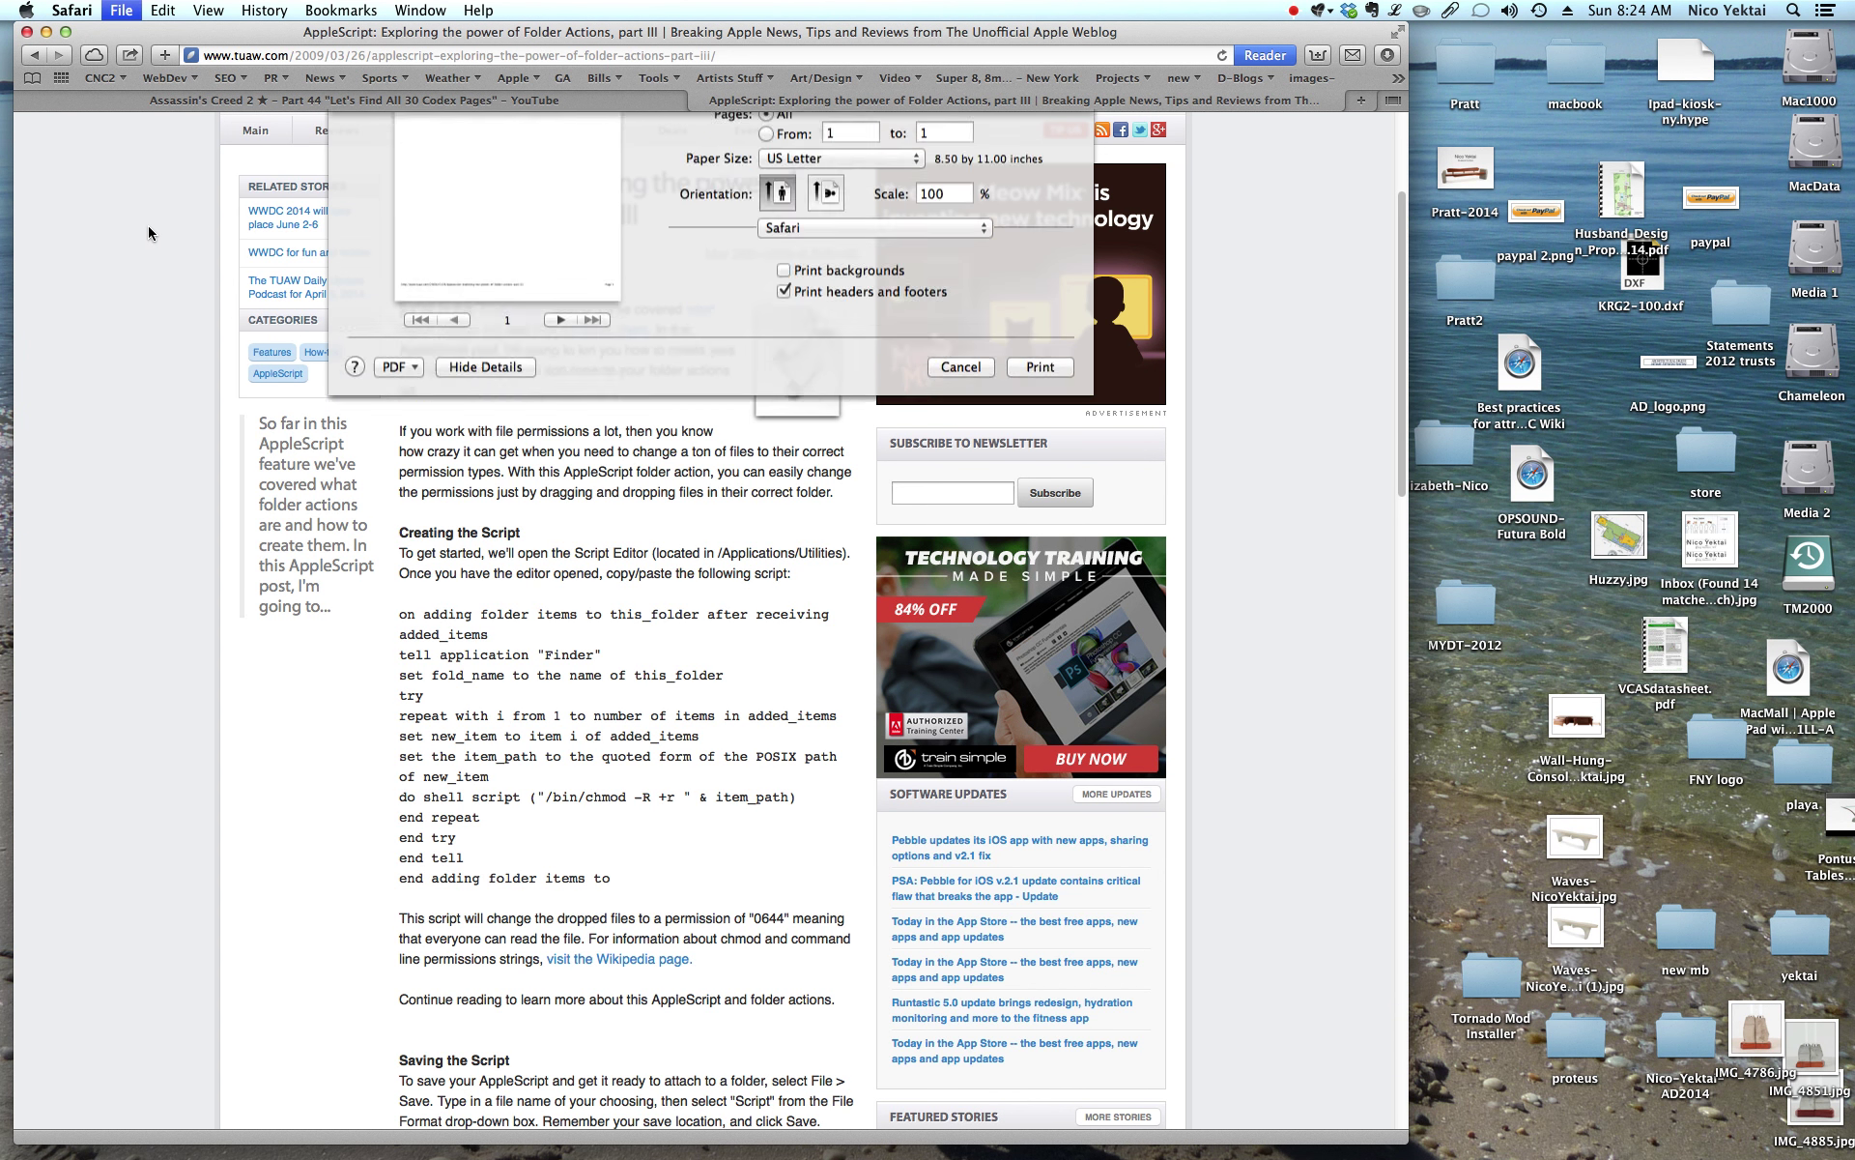
{"action": "left_click", "coordinate": [396, 492]}
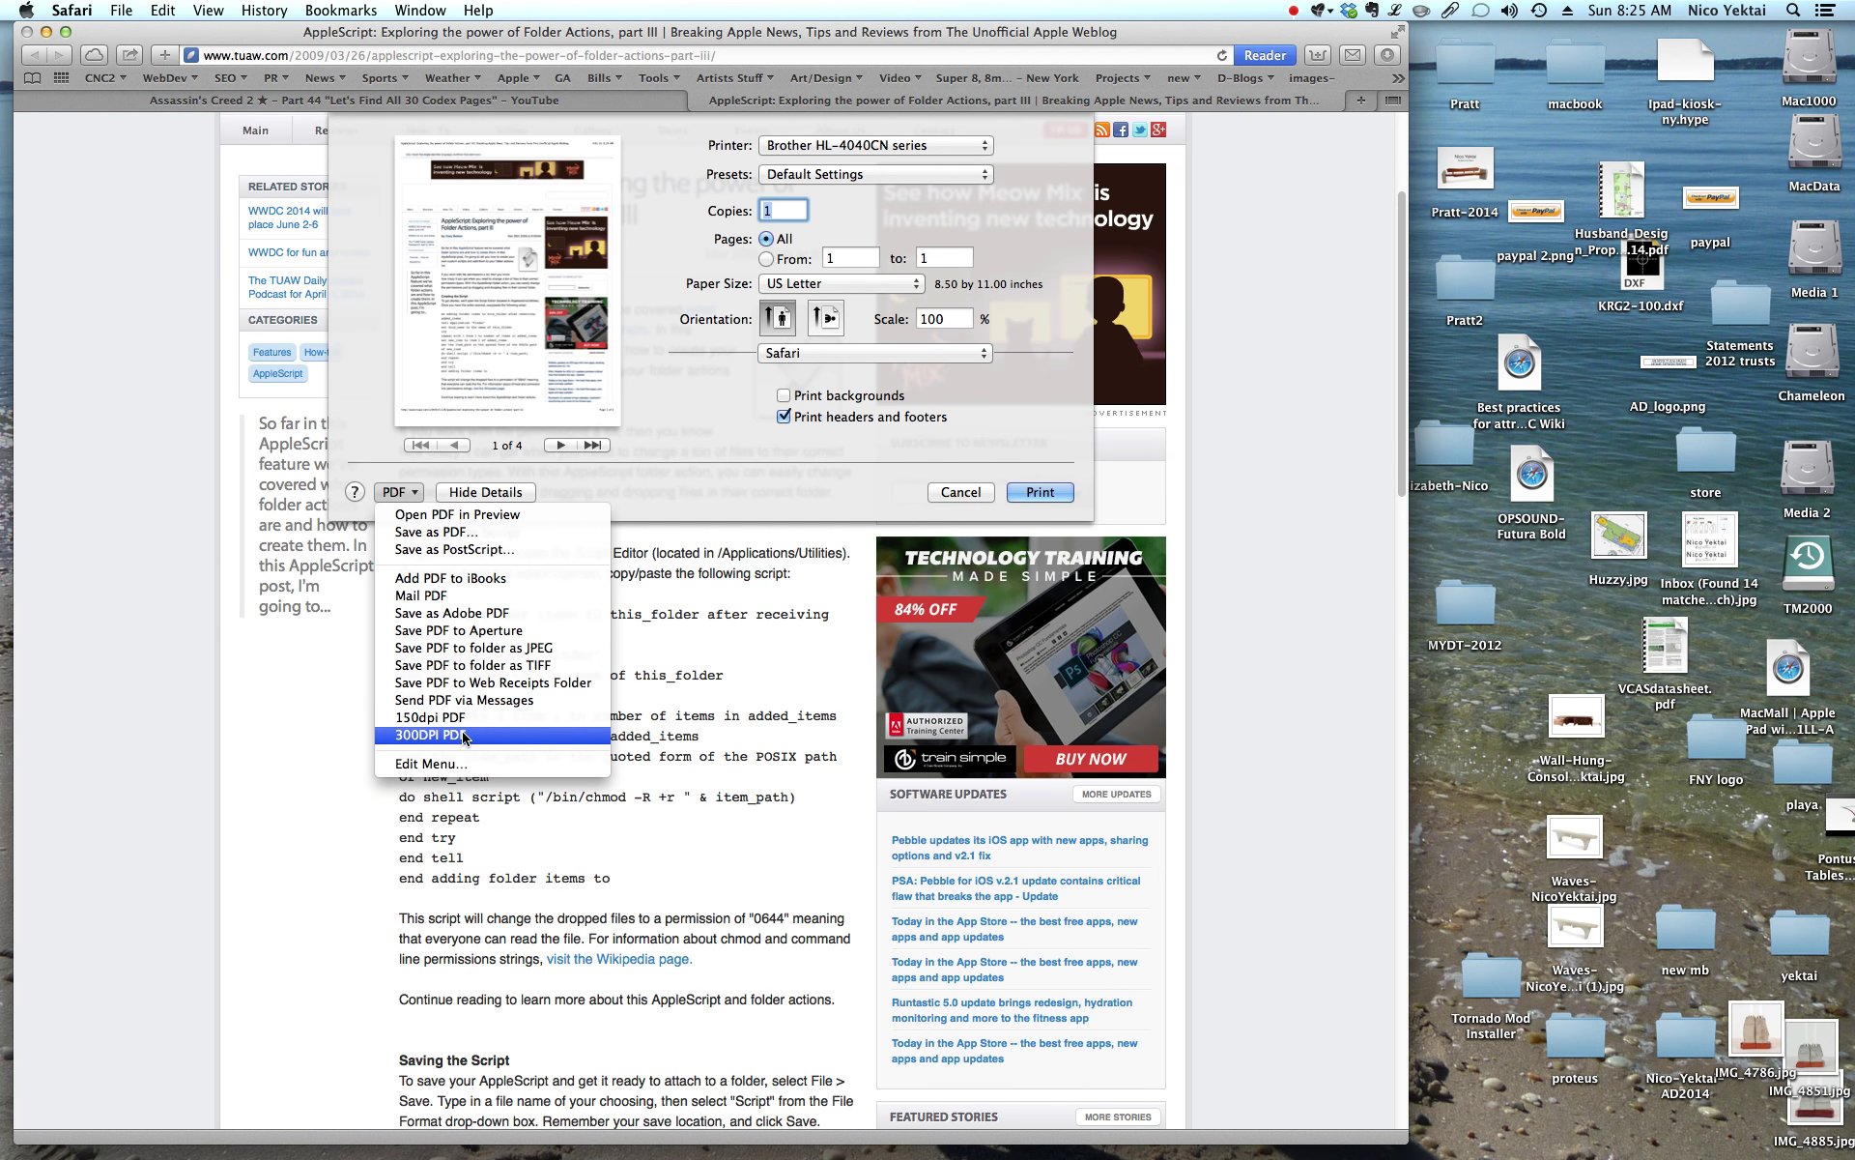
{"action": "left_click", "coordinate": [970, 493]}
{"action": "left_click", "coordinate": [970, 491]}
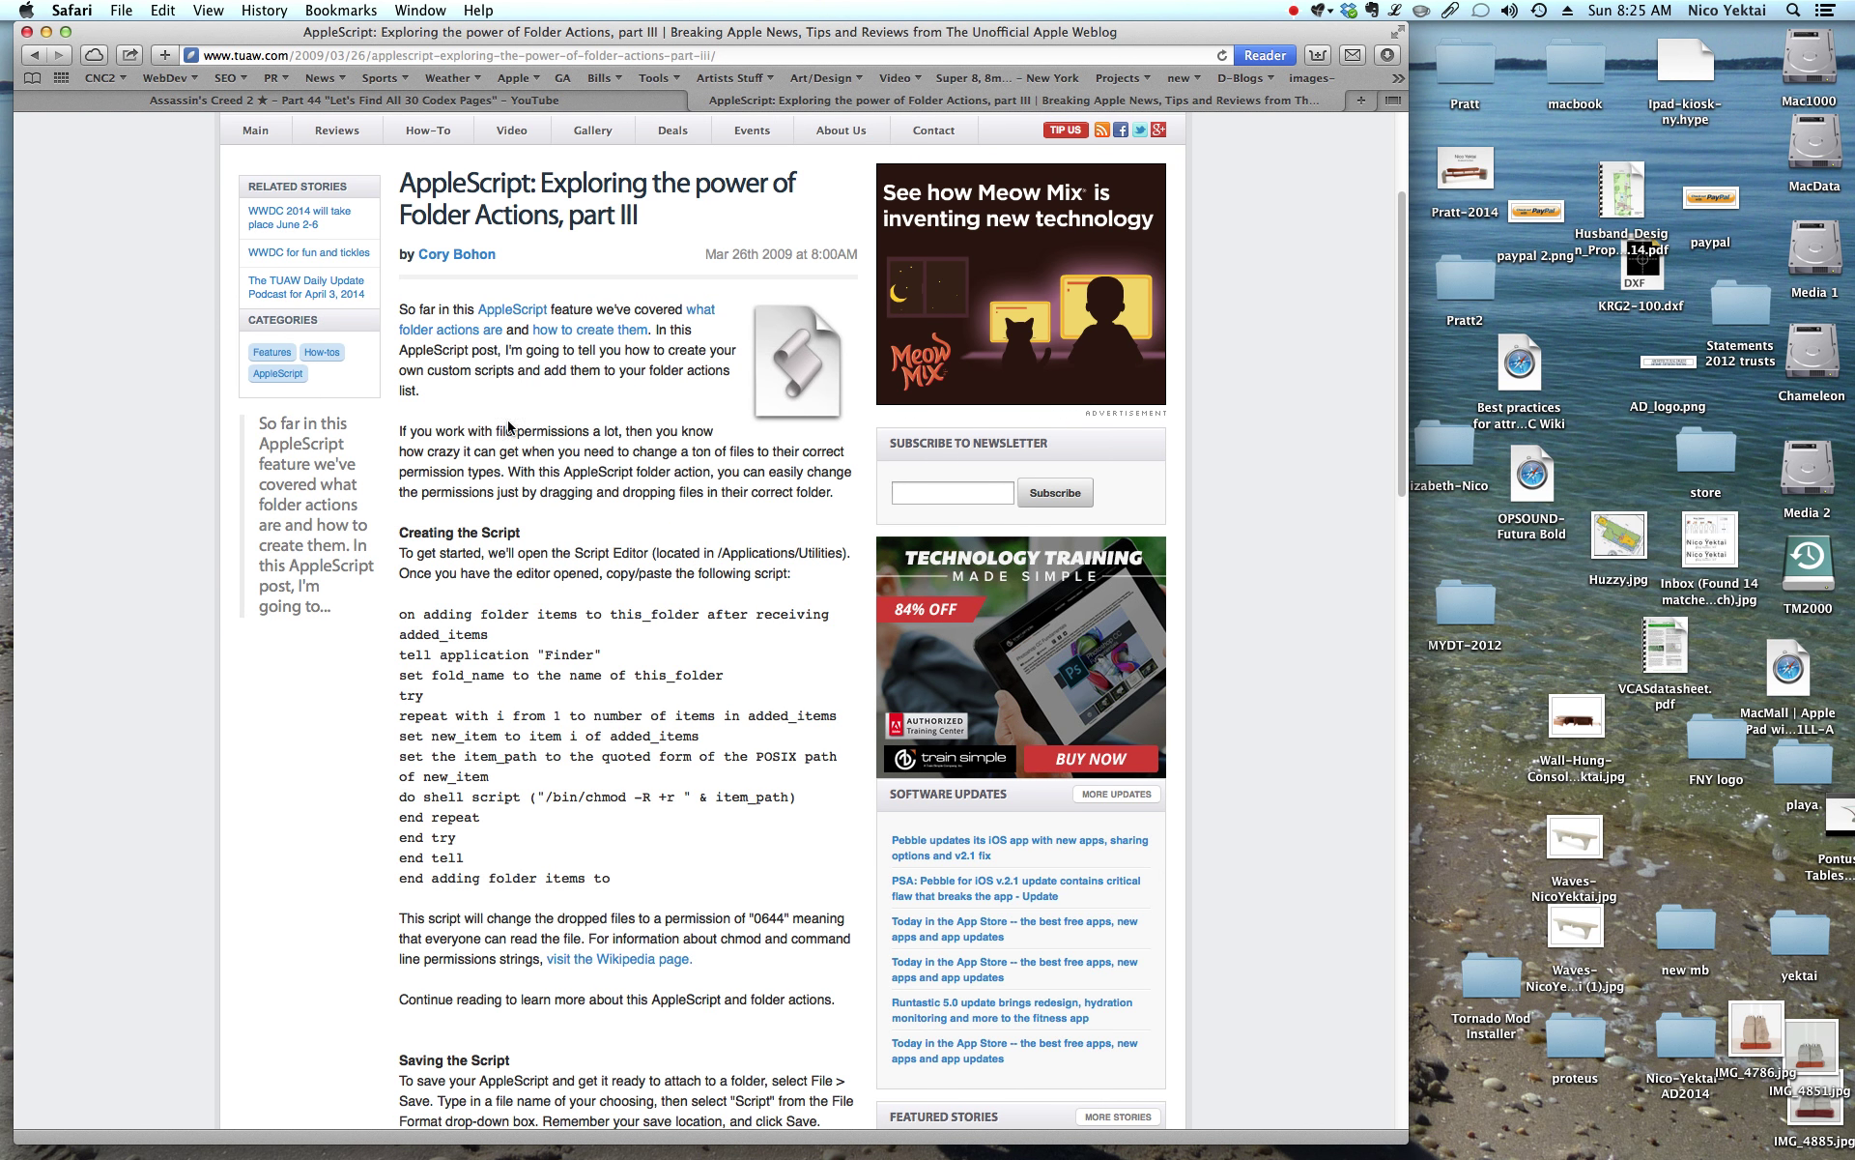
Launch ColorSync Utility from the Other folder on Launchpad's first page
{"action": "mouse_move", "coordinate": [241, 1150]}
{"action": "left_click", "coordinate": [80, 1121]}
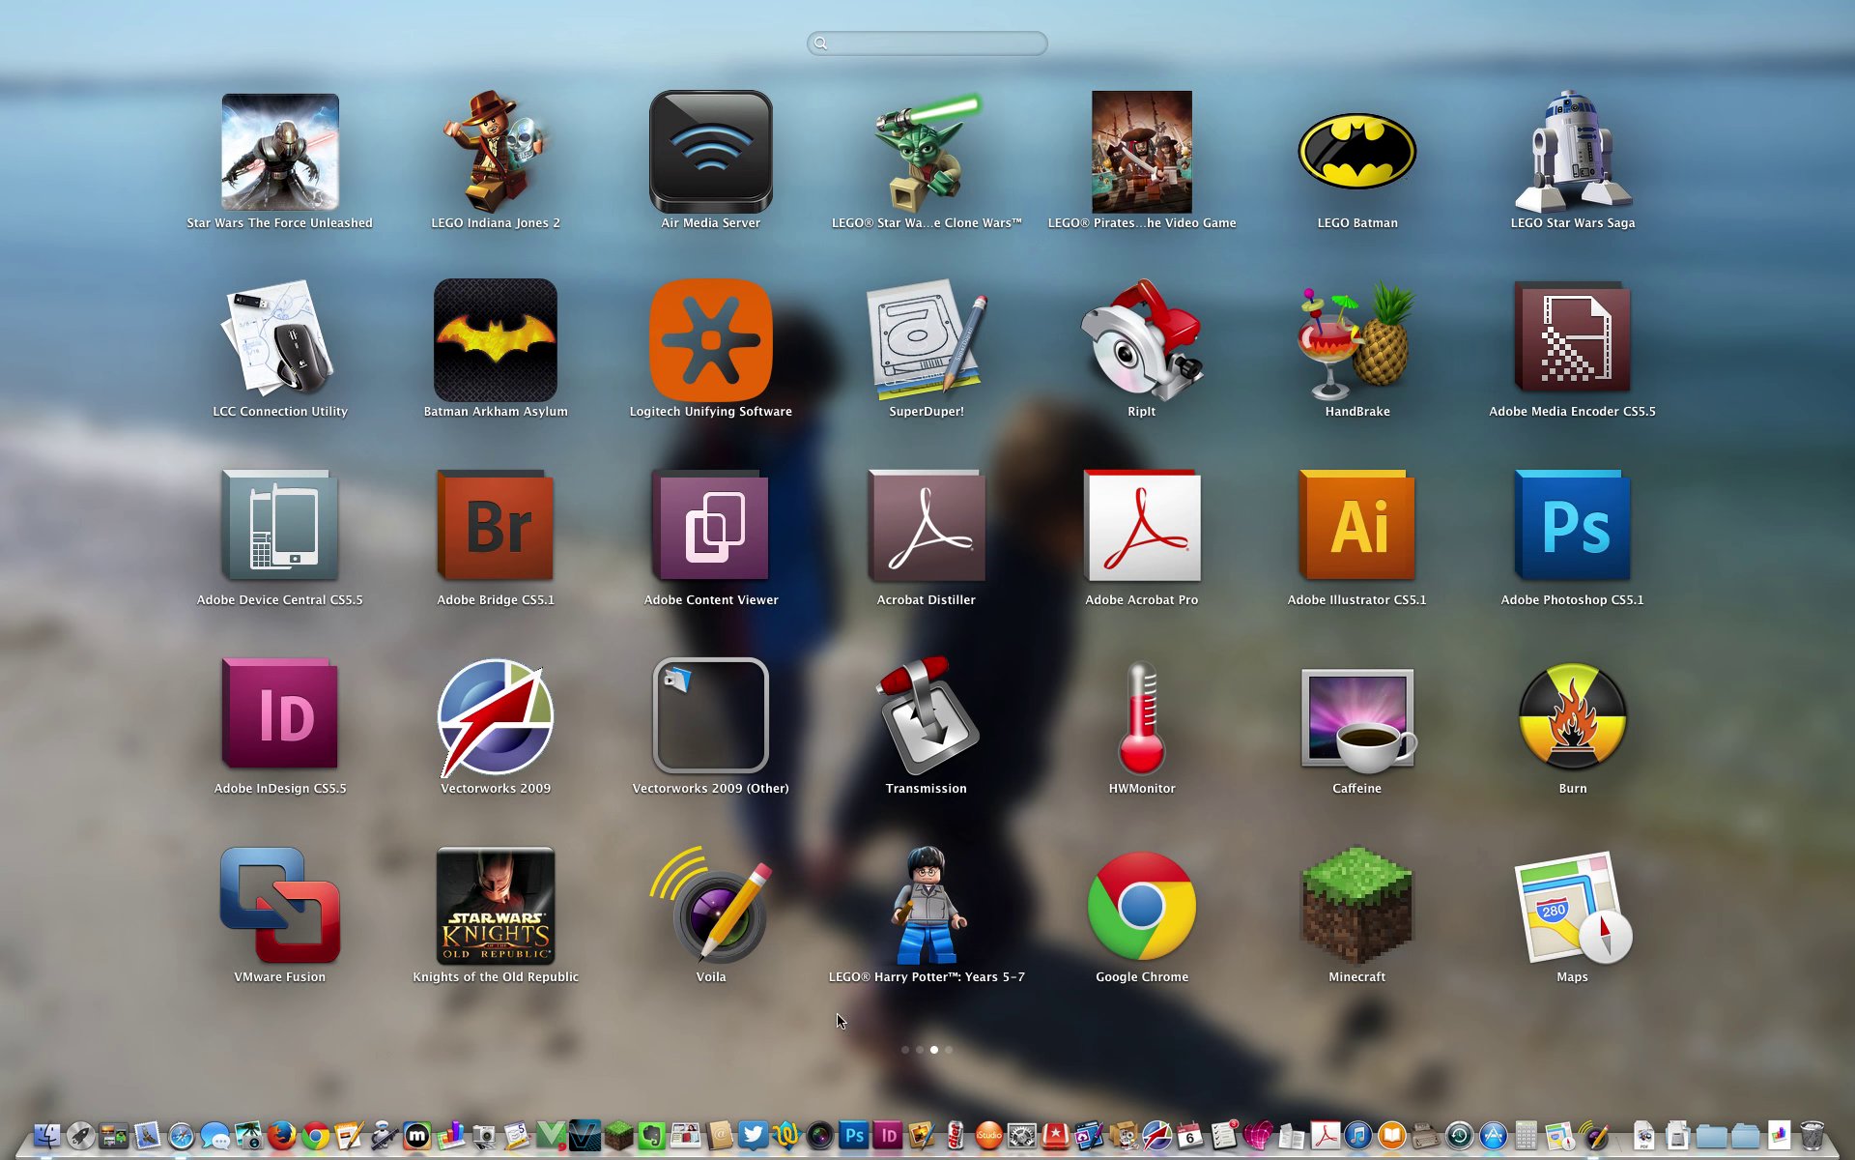
{"action": "left_click", "coordinate": [905, 1049]}
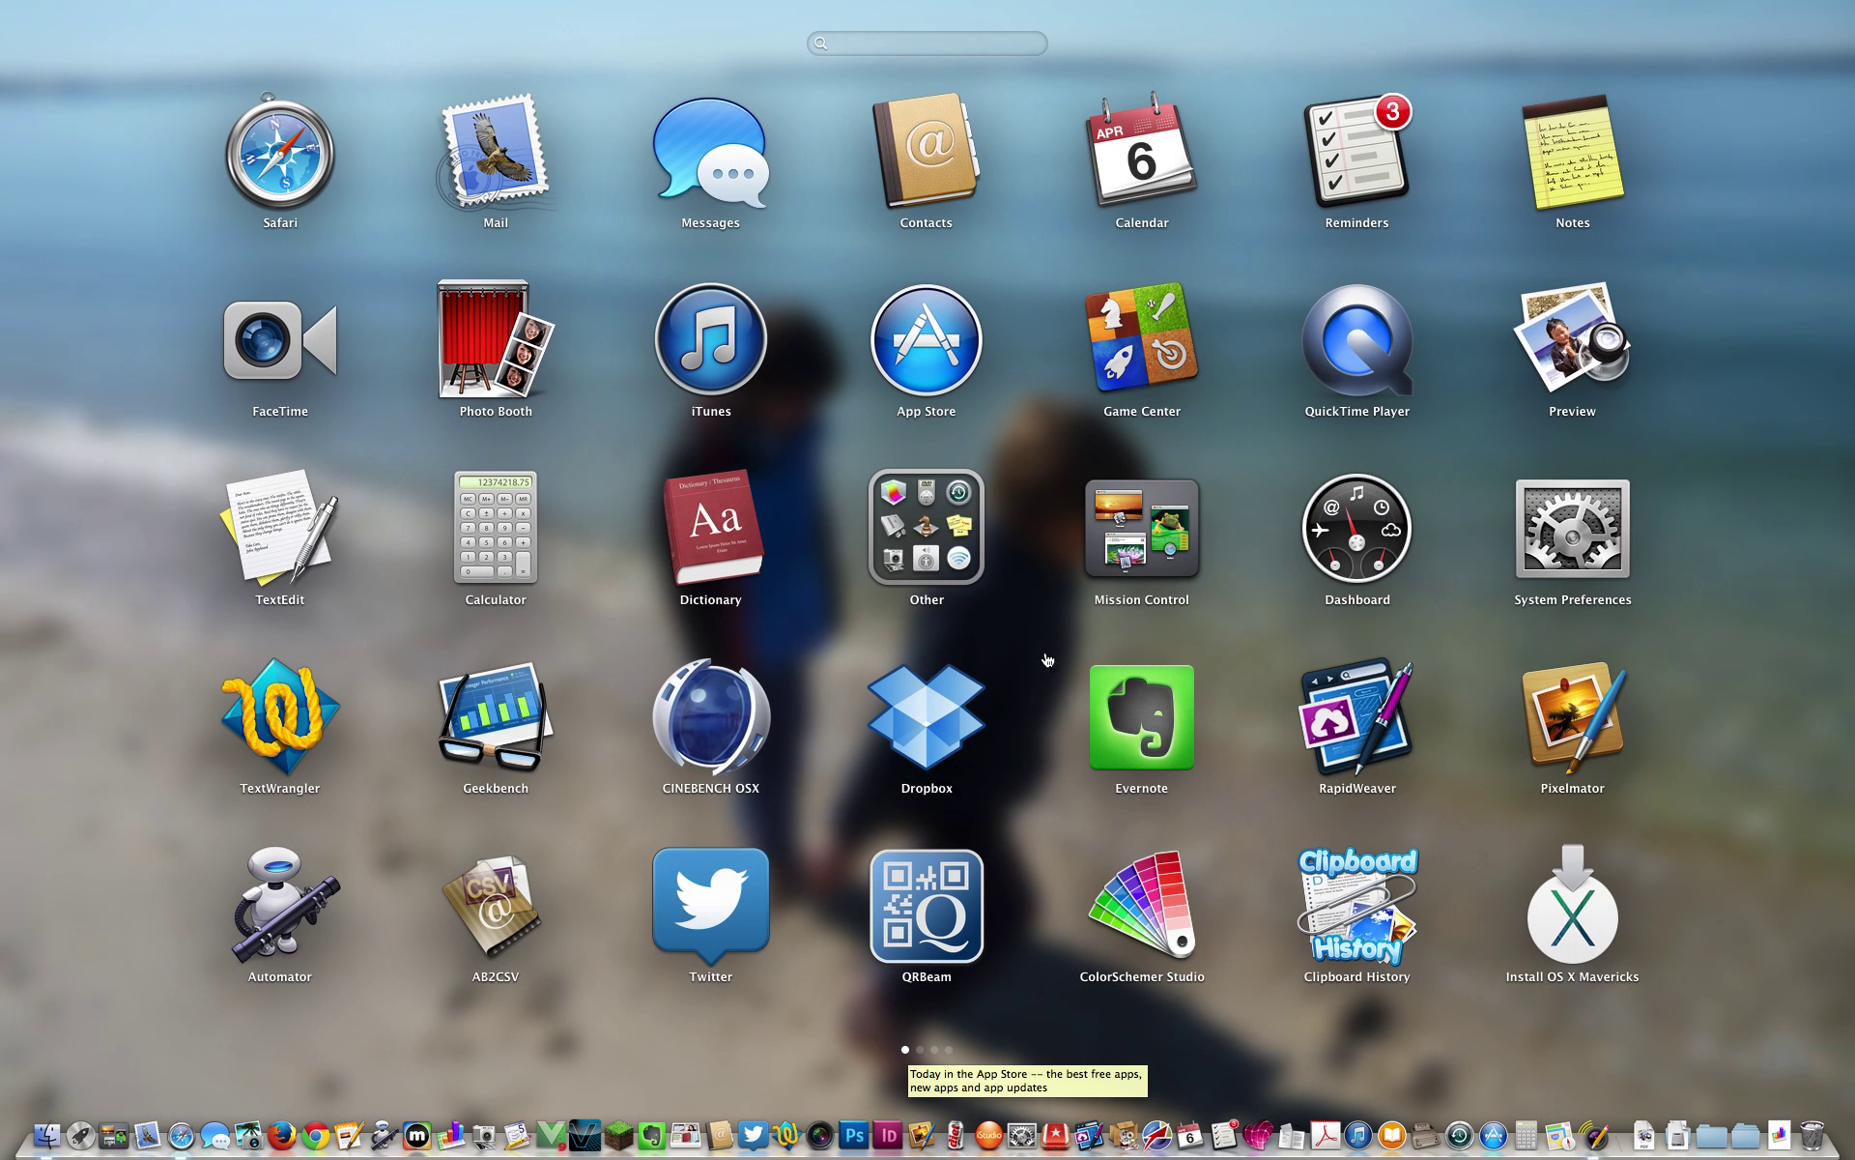
{"action": "left_click", "coordinate": [960, 546]}
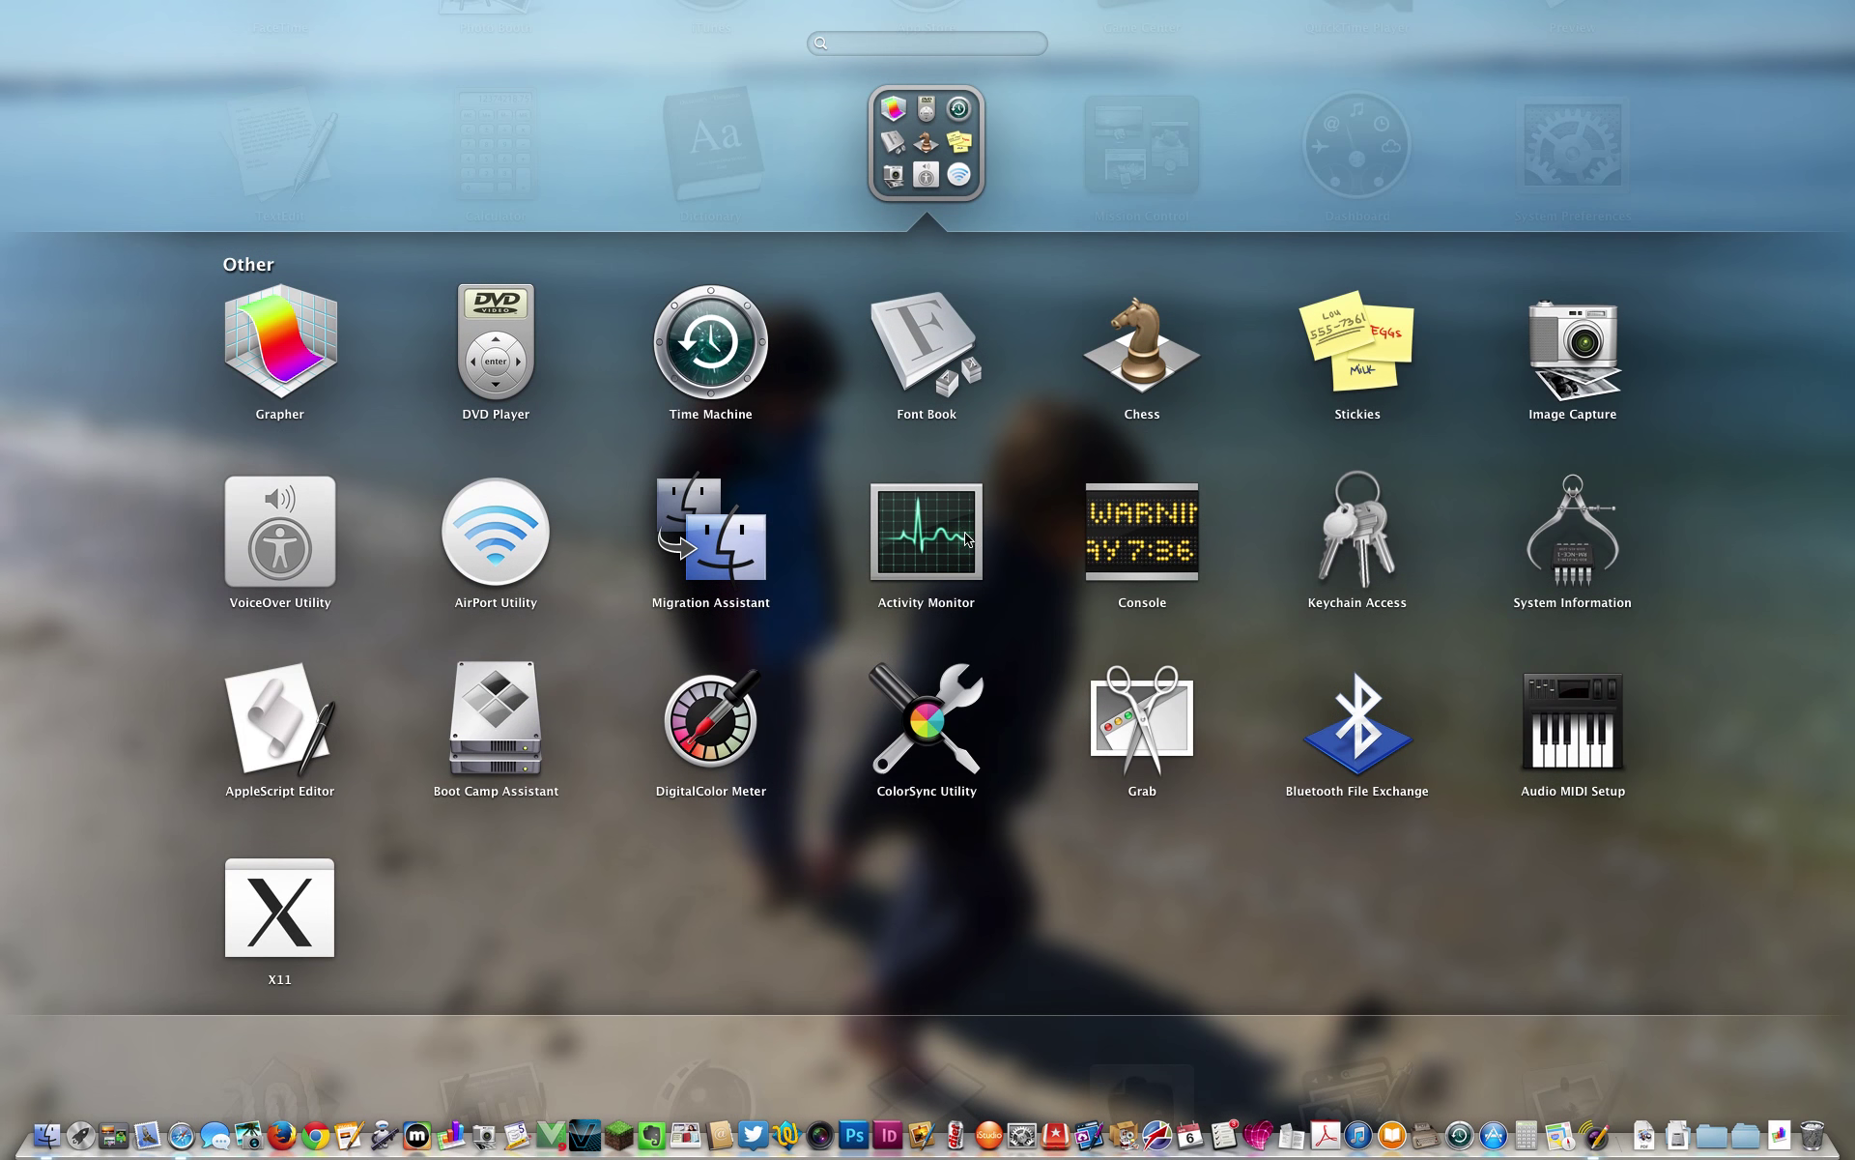
{"action": "left_click", "coordinate": [943, 729]}
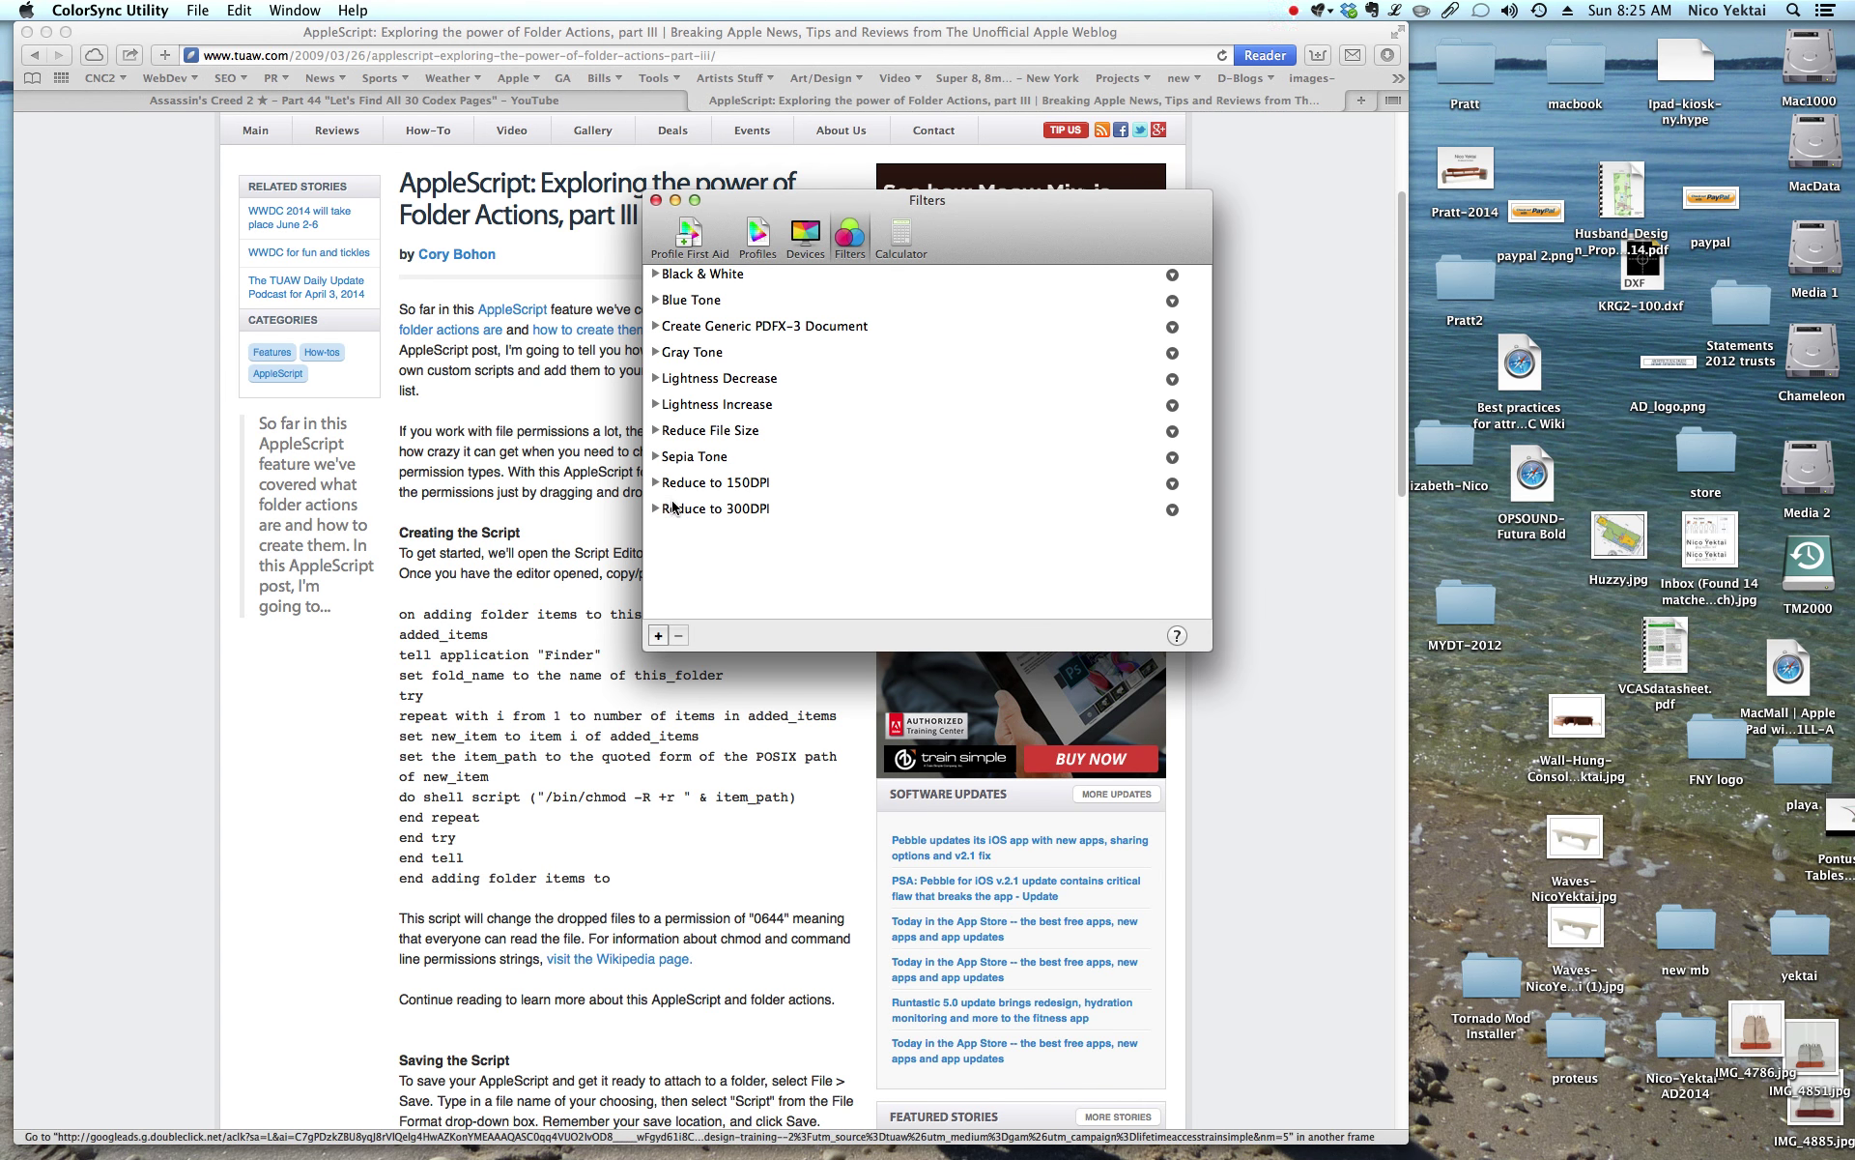
Duplicate the Reduce File Size filter and expand the new Reduce File Size Copy
{"action": "left_click", "coordinate": [668, 435]}
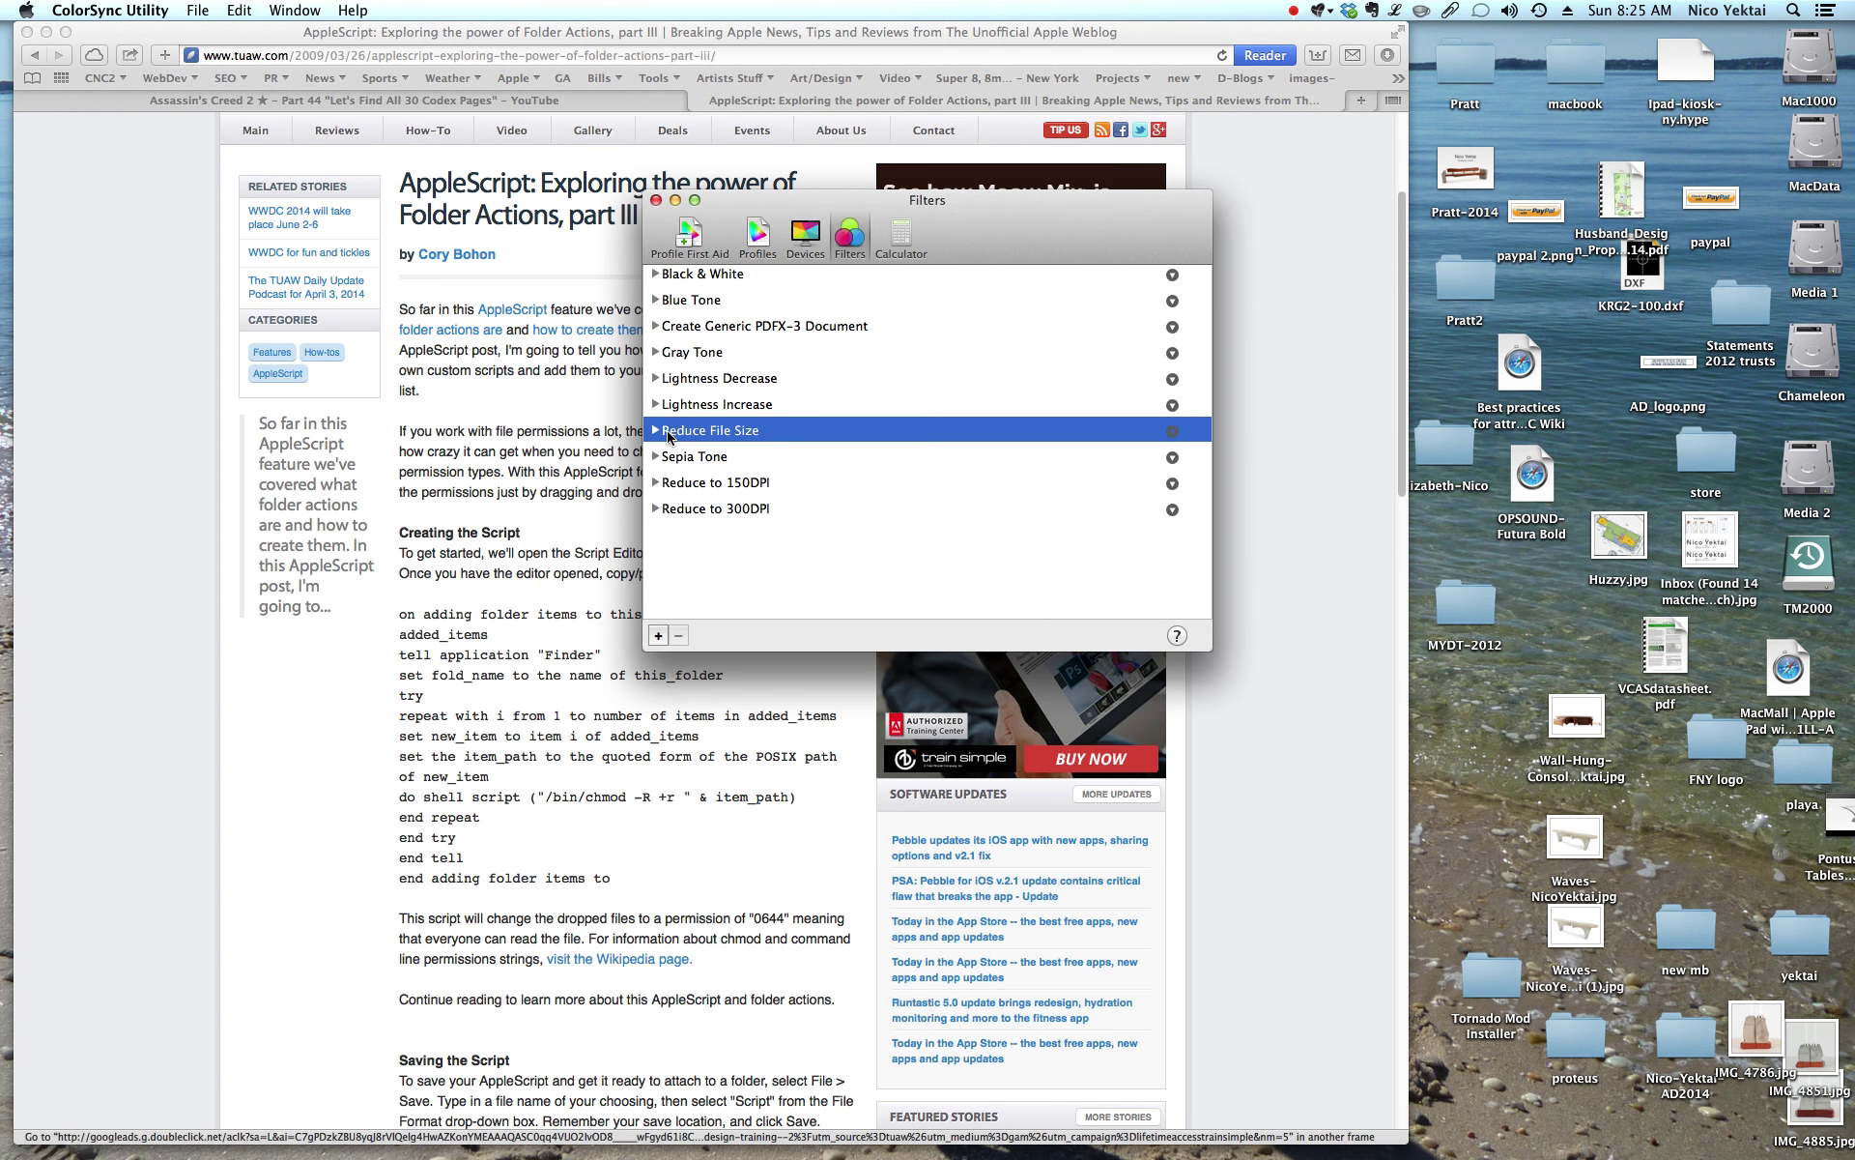
{"action": "left_click", "coordinate": [655, 431]}
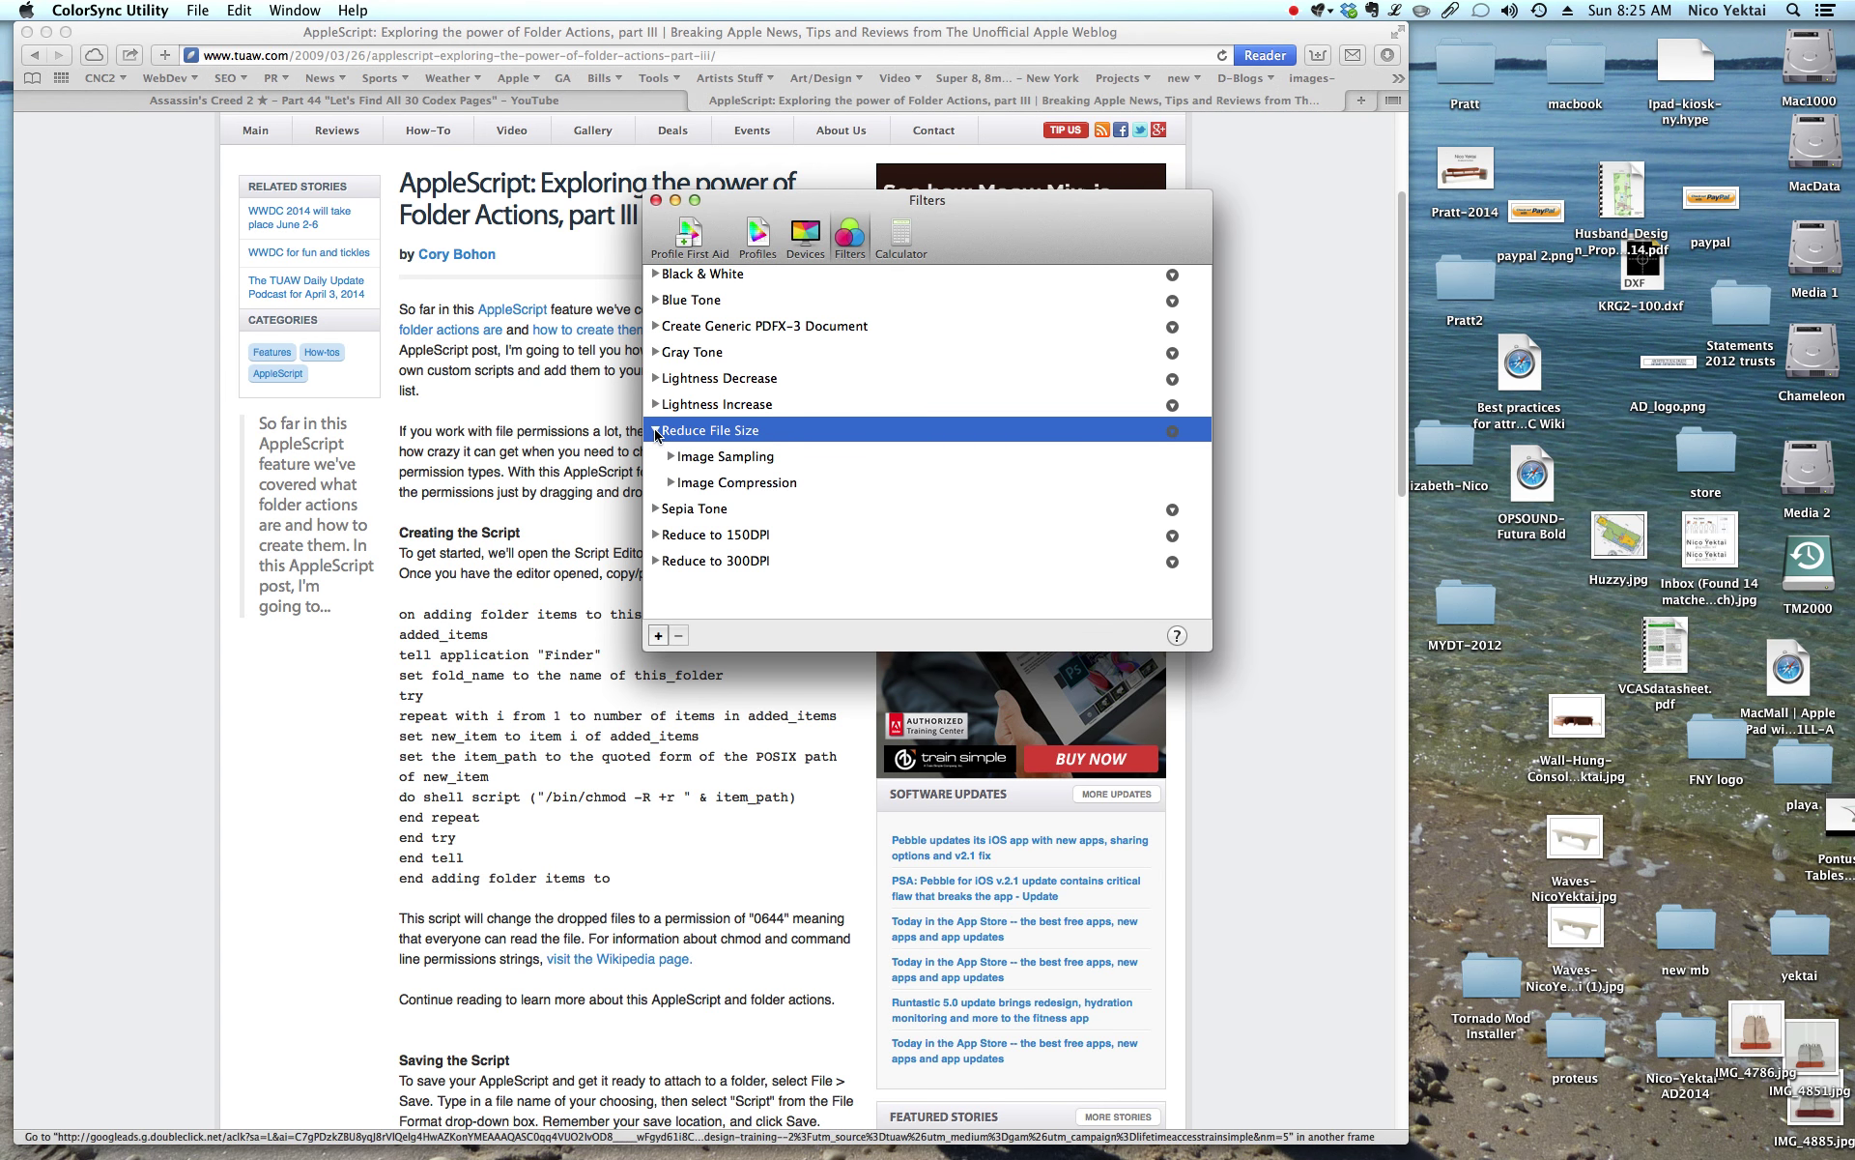
{"action": "left_click", "coordinate": [655, 432]}
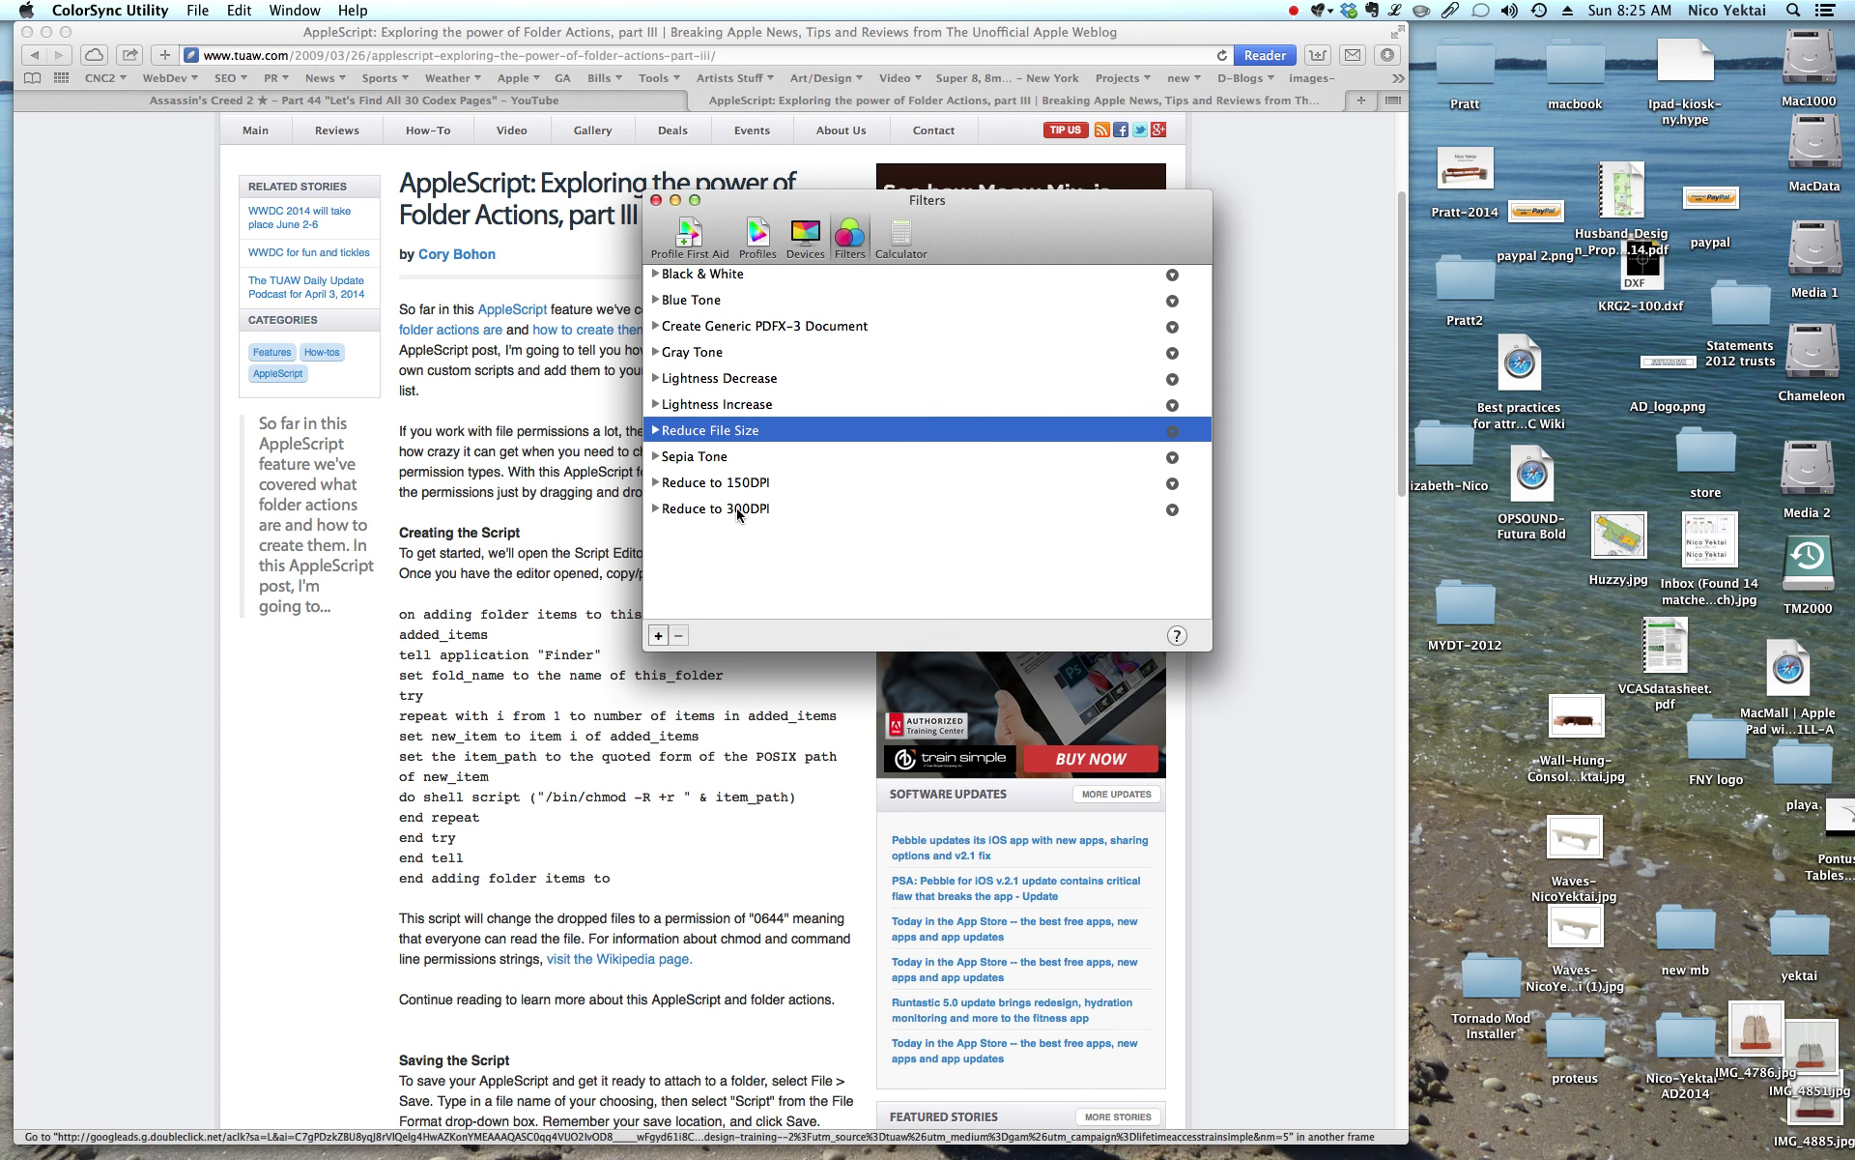
{"action": "left_click", "coordinate": [1172, 432]}
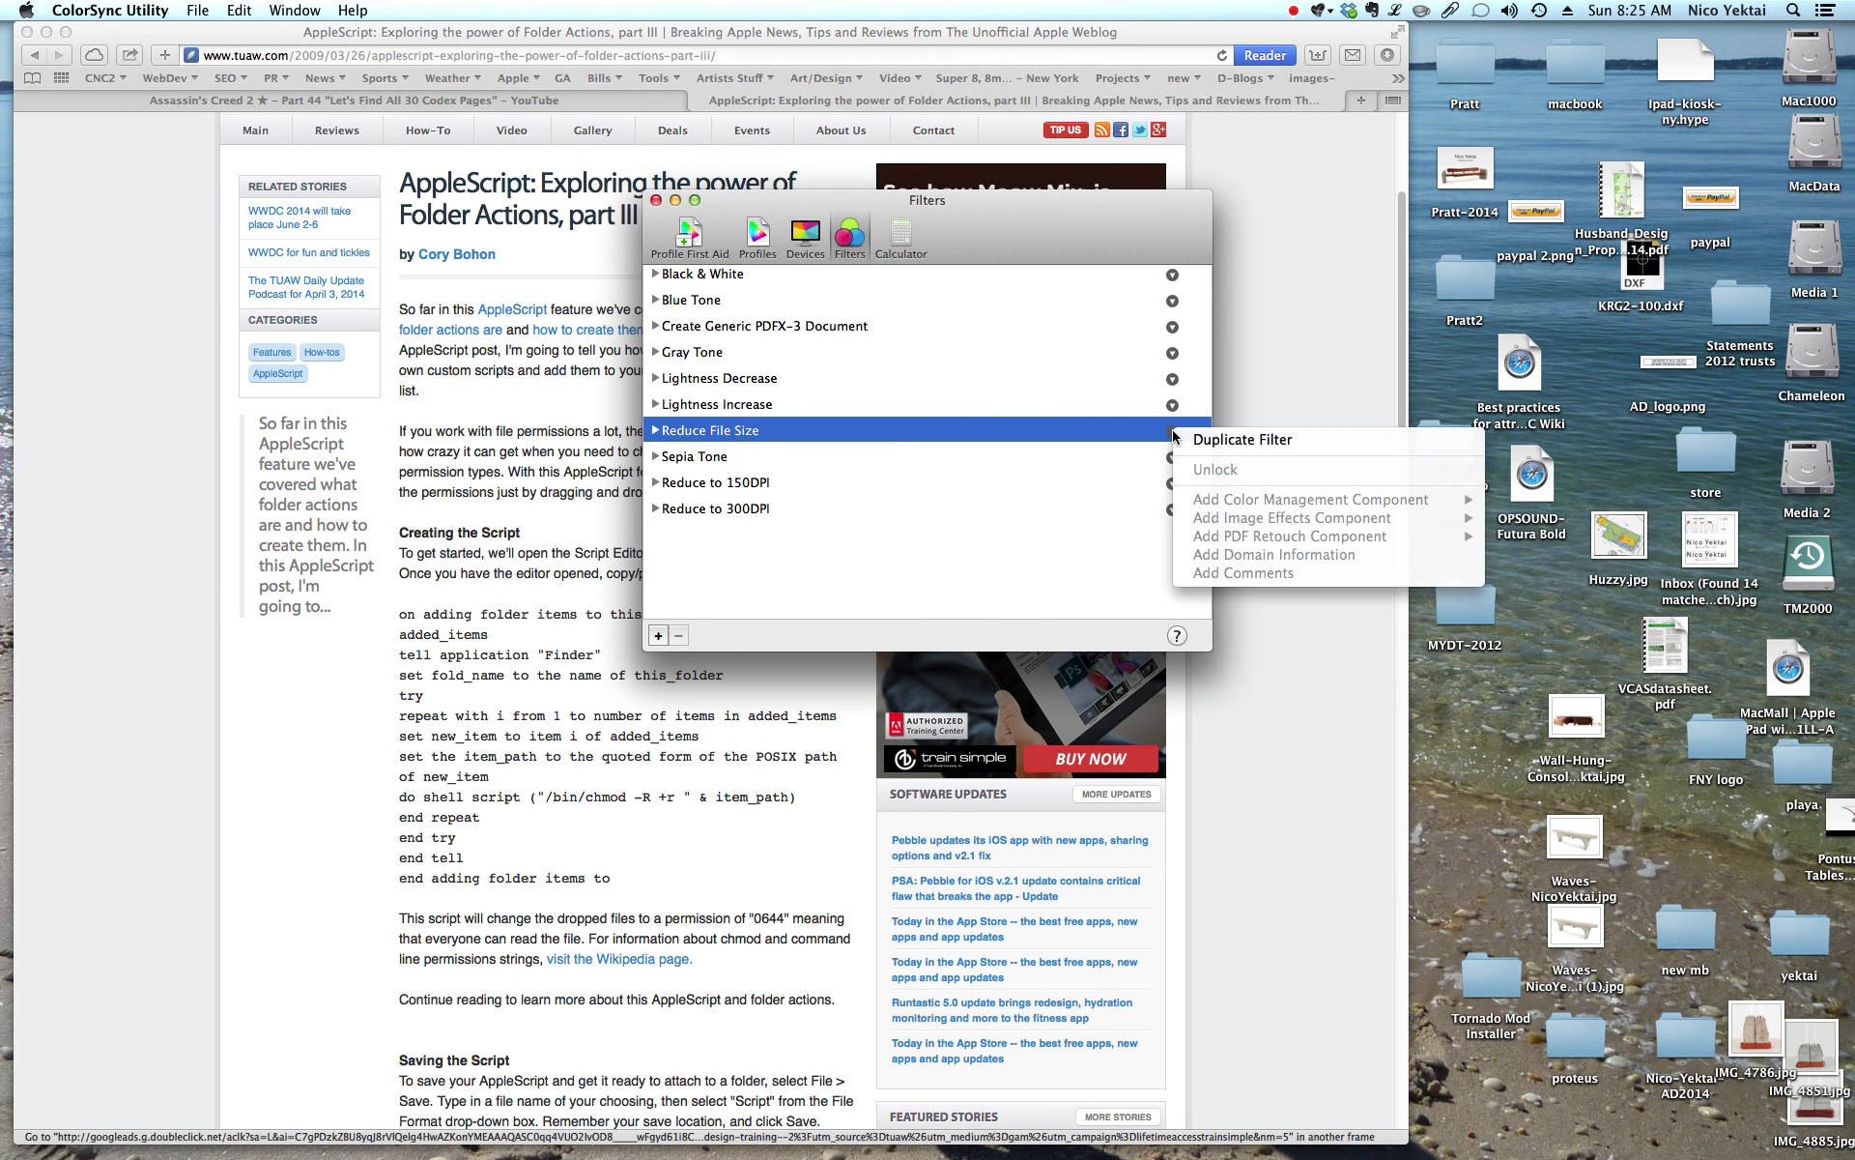
{"action": "left_click", "coordinate": [1216, 439]}
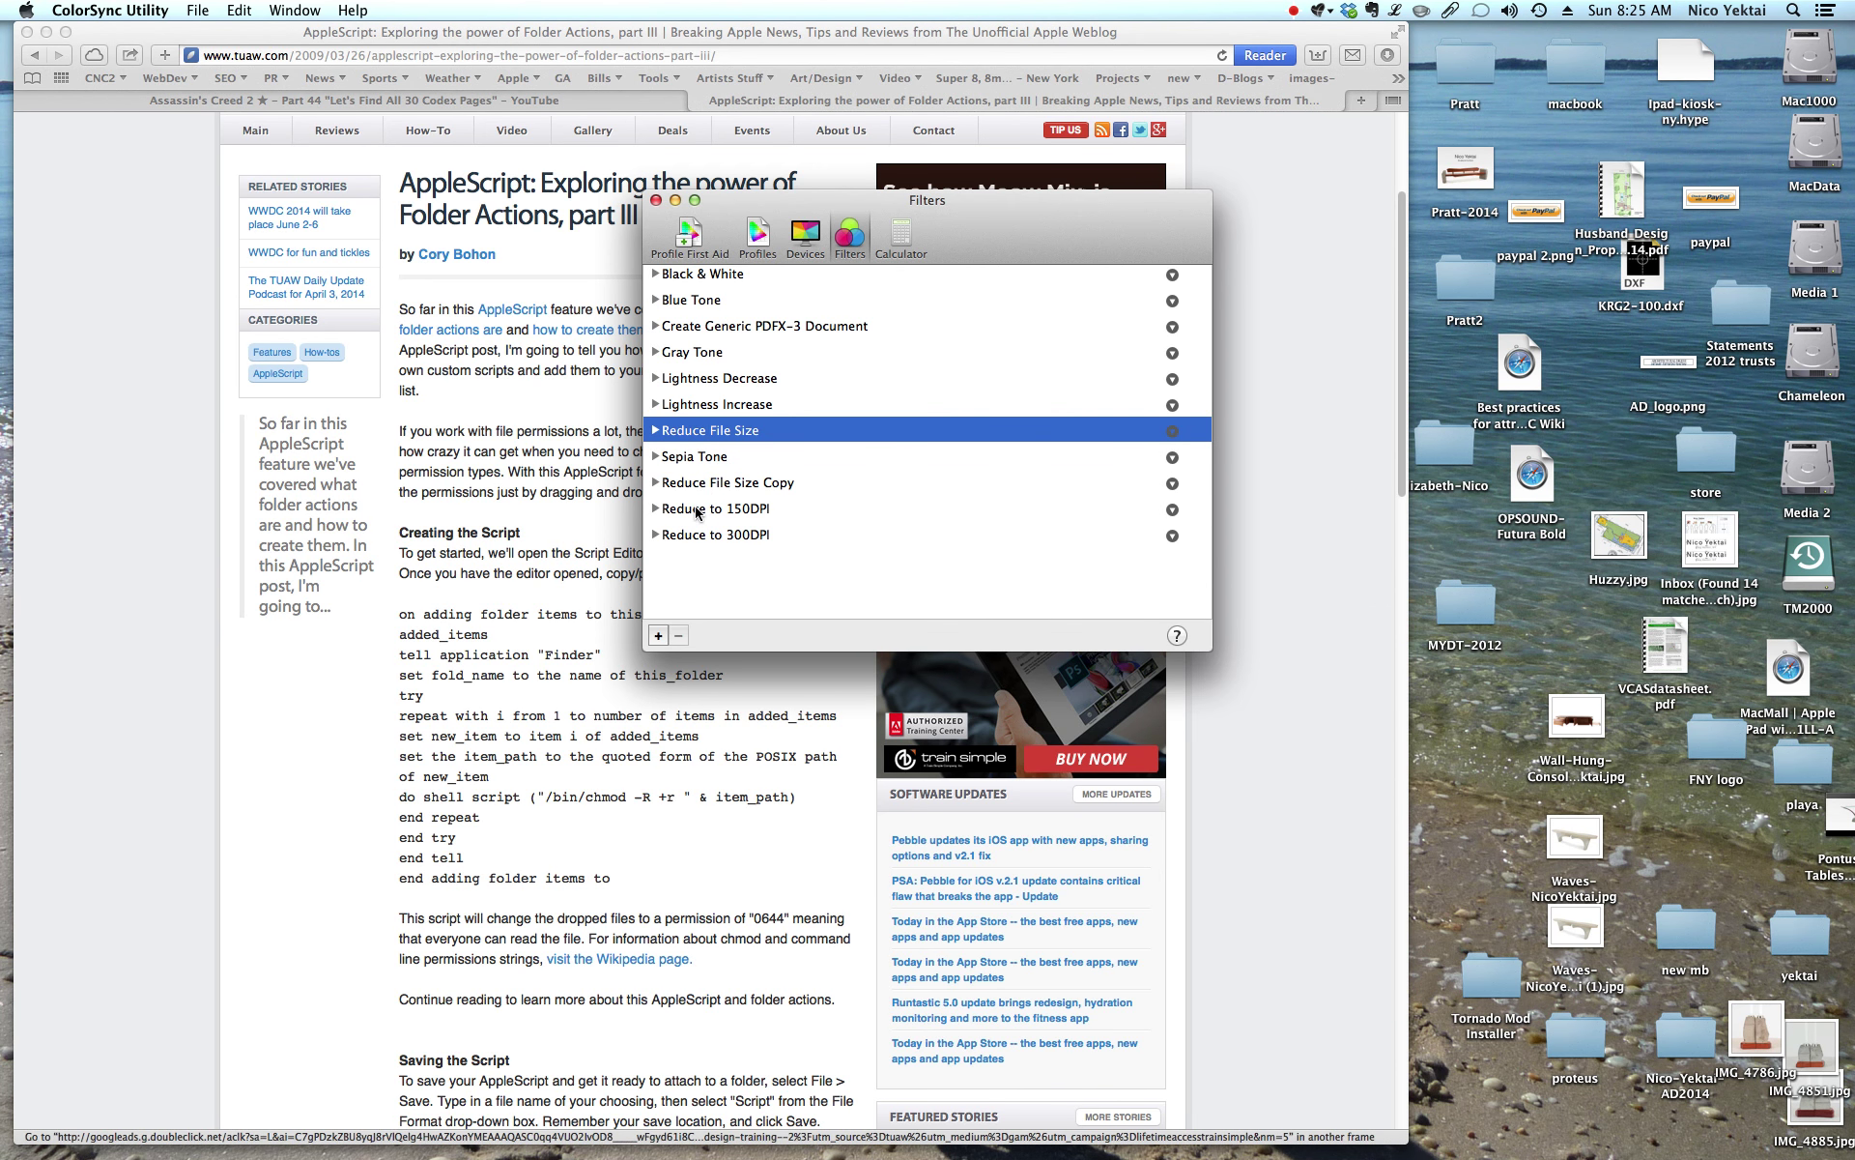
{"action": "left_click", "coordinate": [682, 483]}
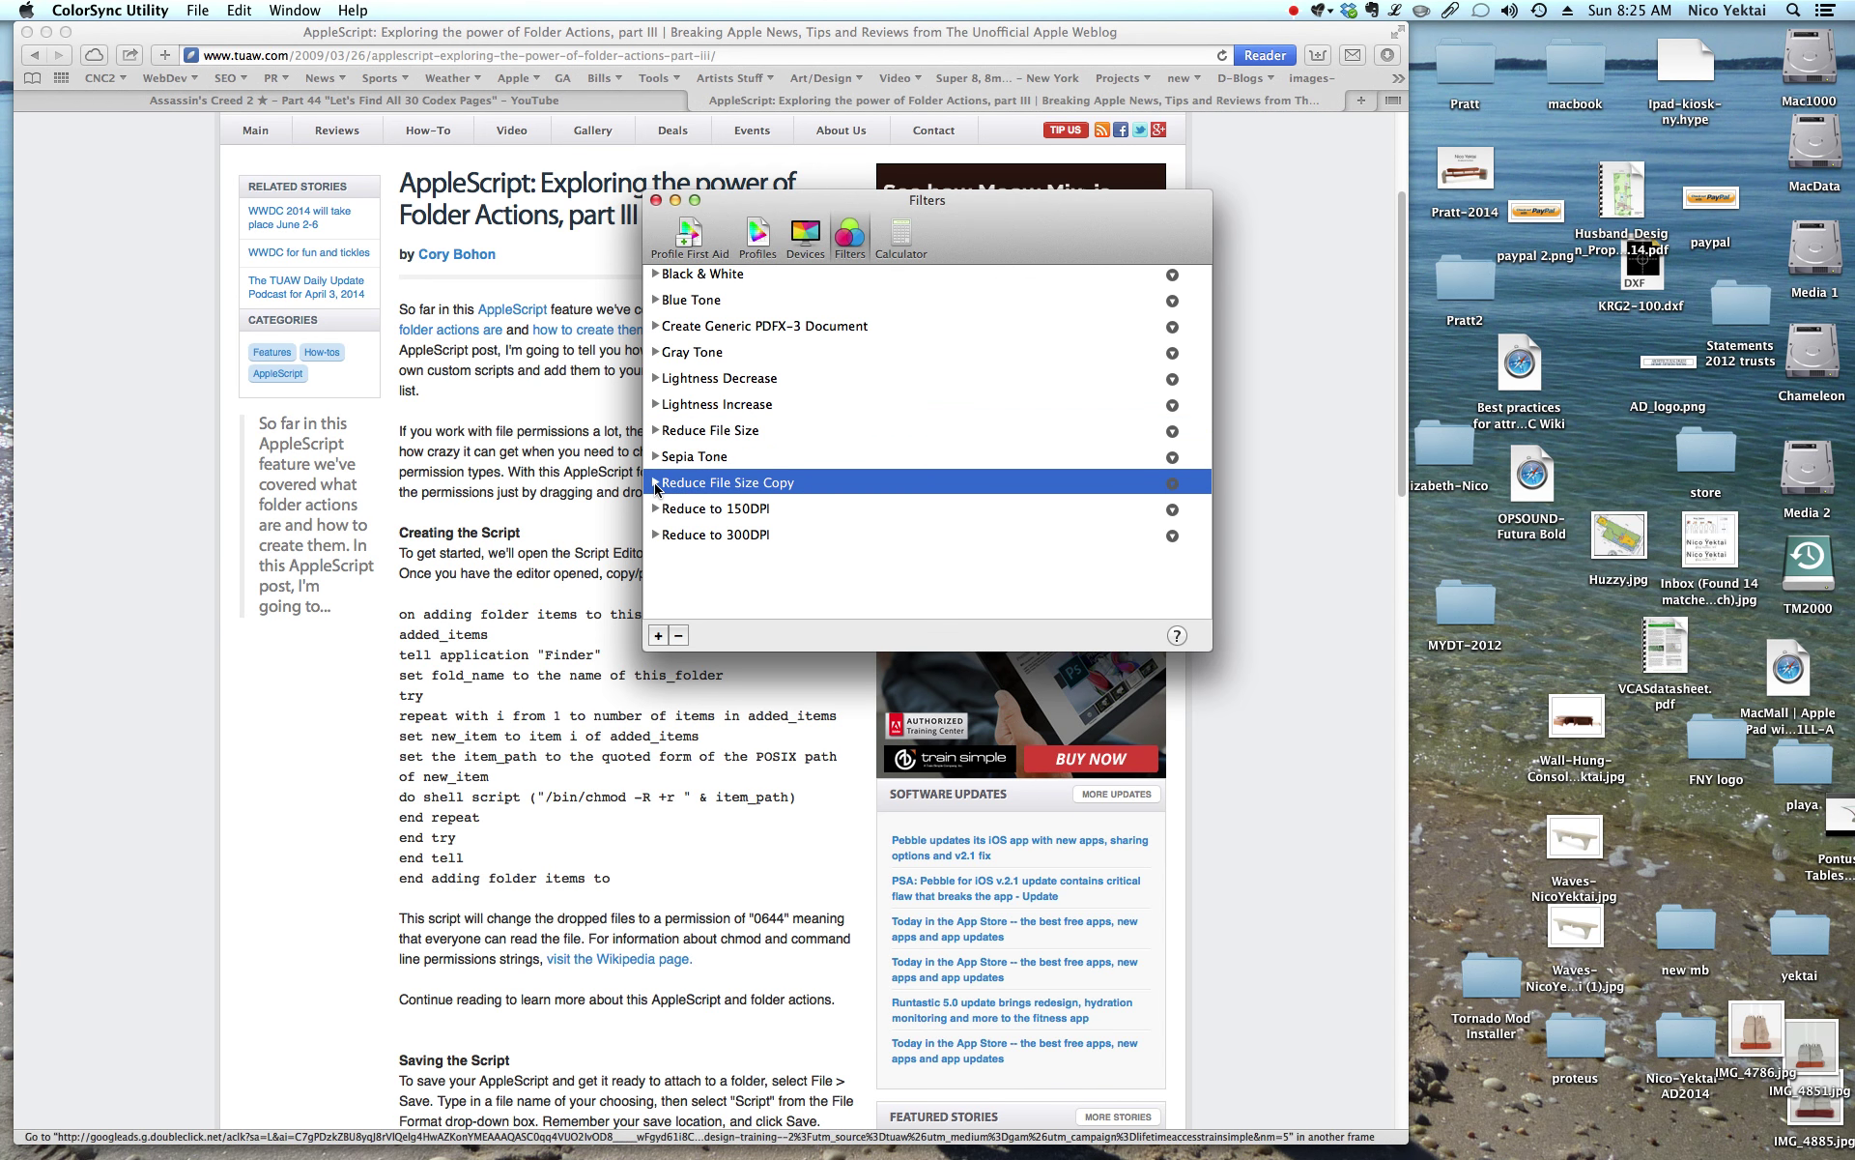
{"action": "left_click", "coordinate": [656, 483]}
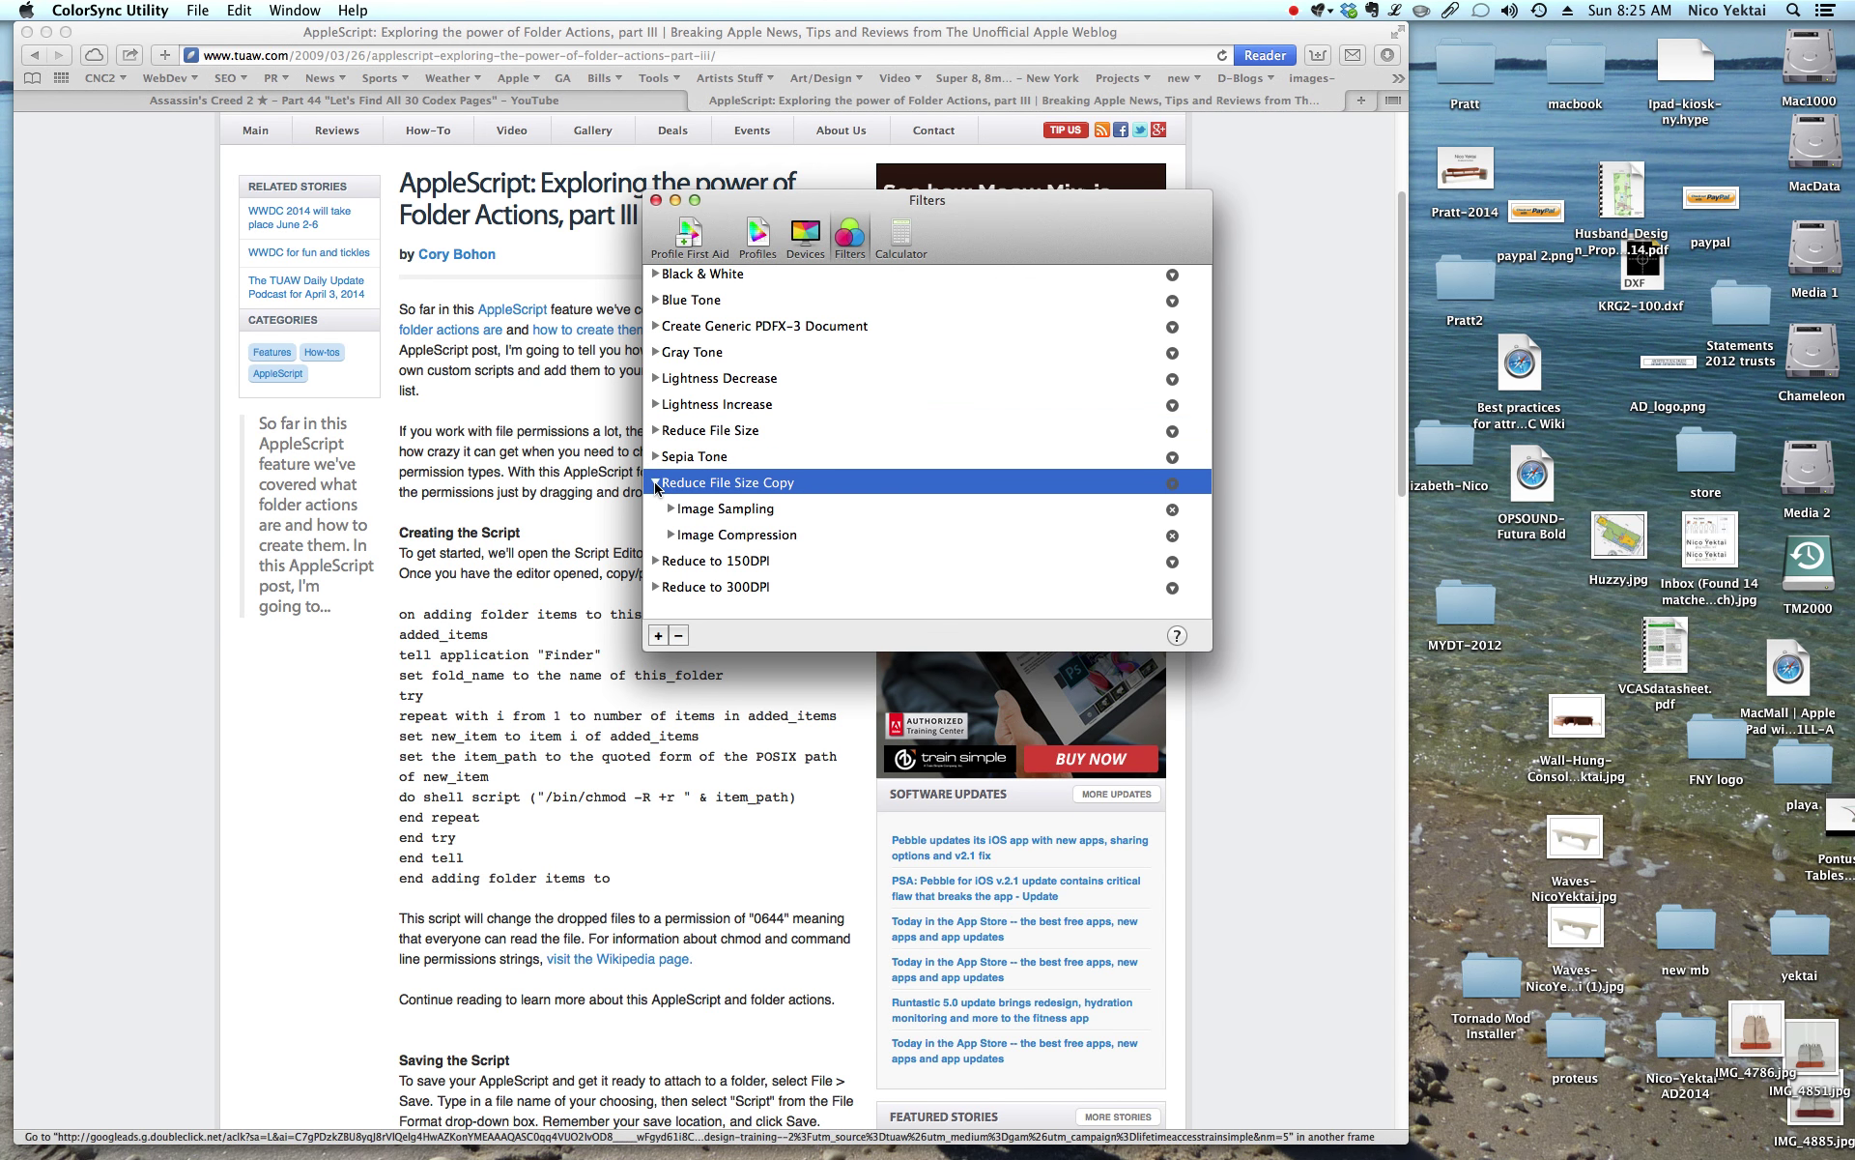
Start renaming Reduce File Size Copy, then cancel to keep its original name
{"action": "left_click", "coordinate": [773, 488]}
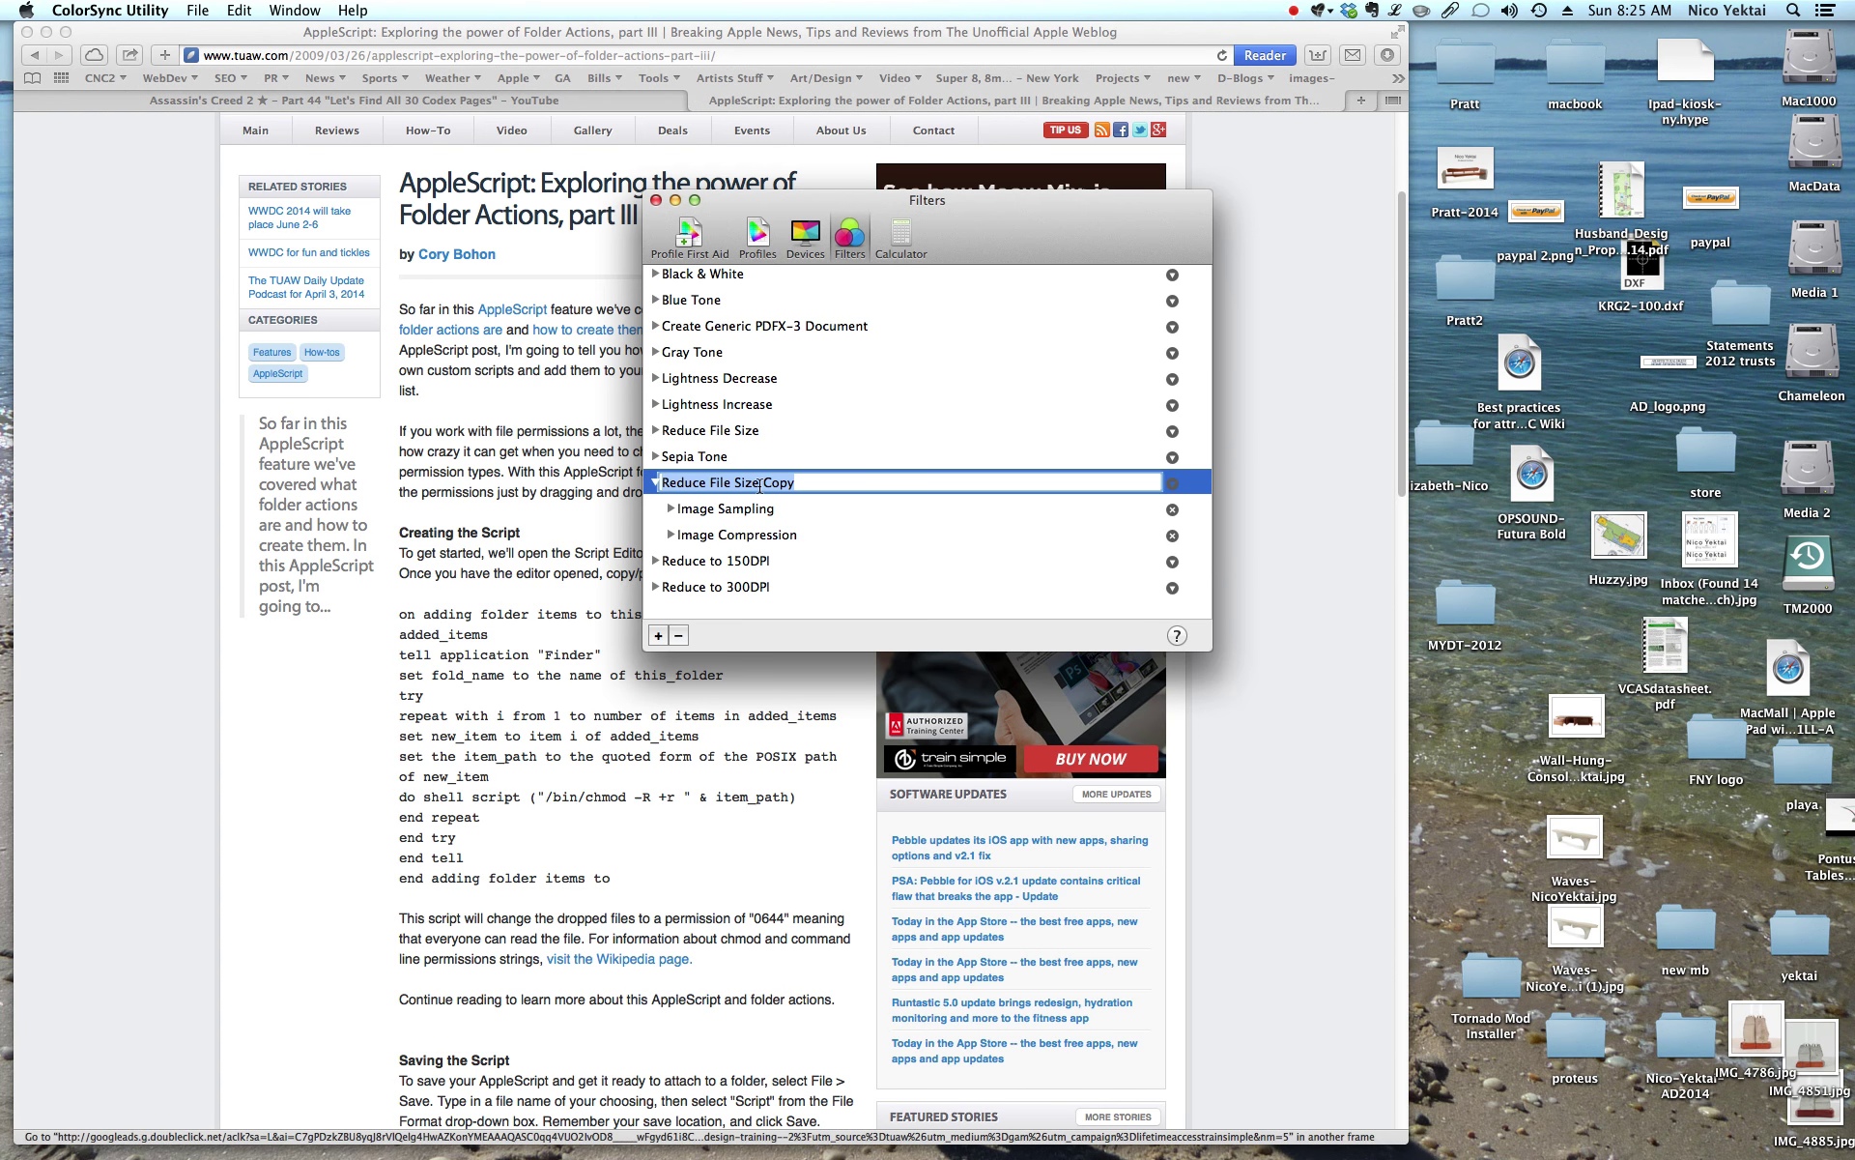
{"action": "type", "text": "tutorial 150"}
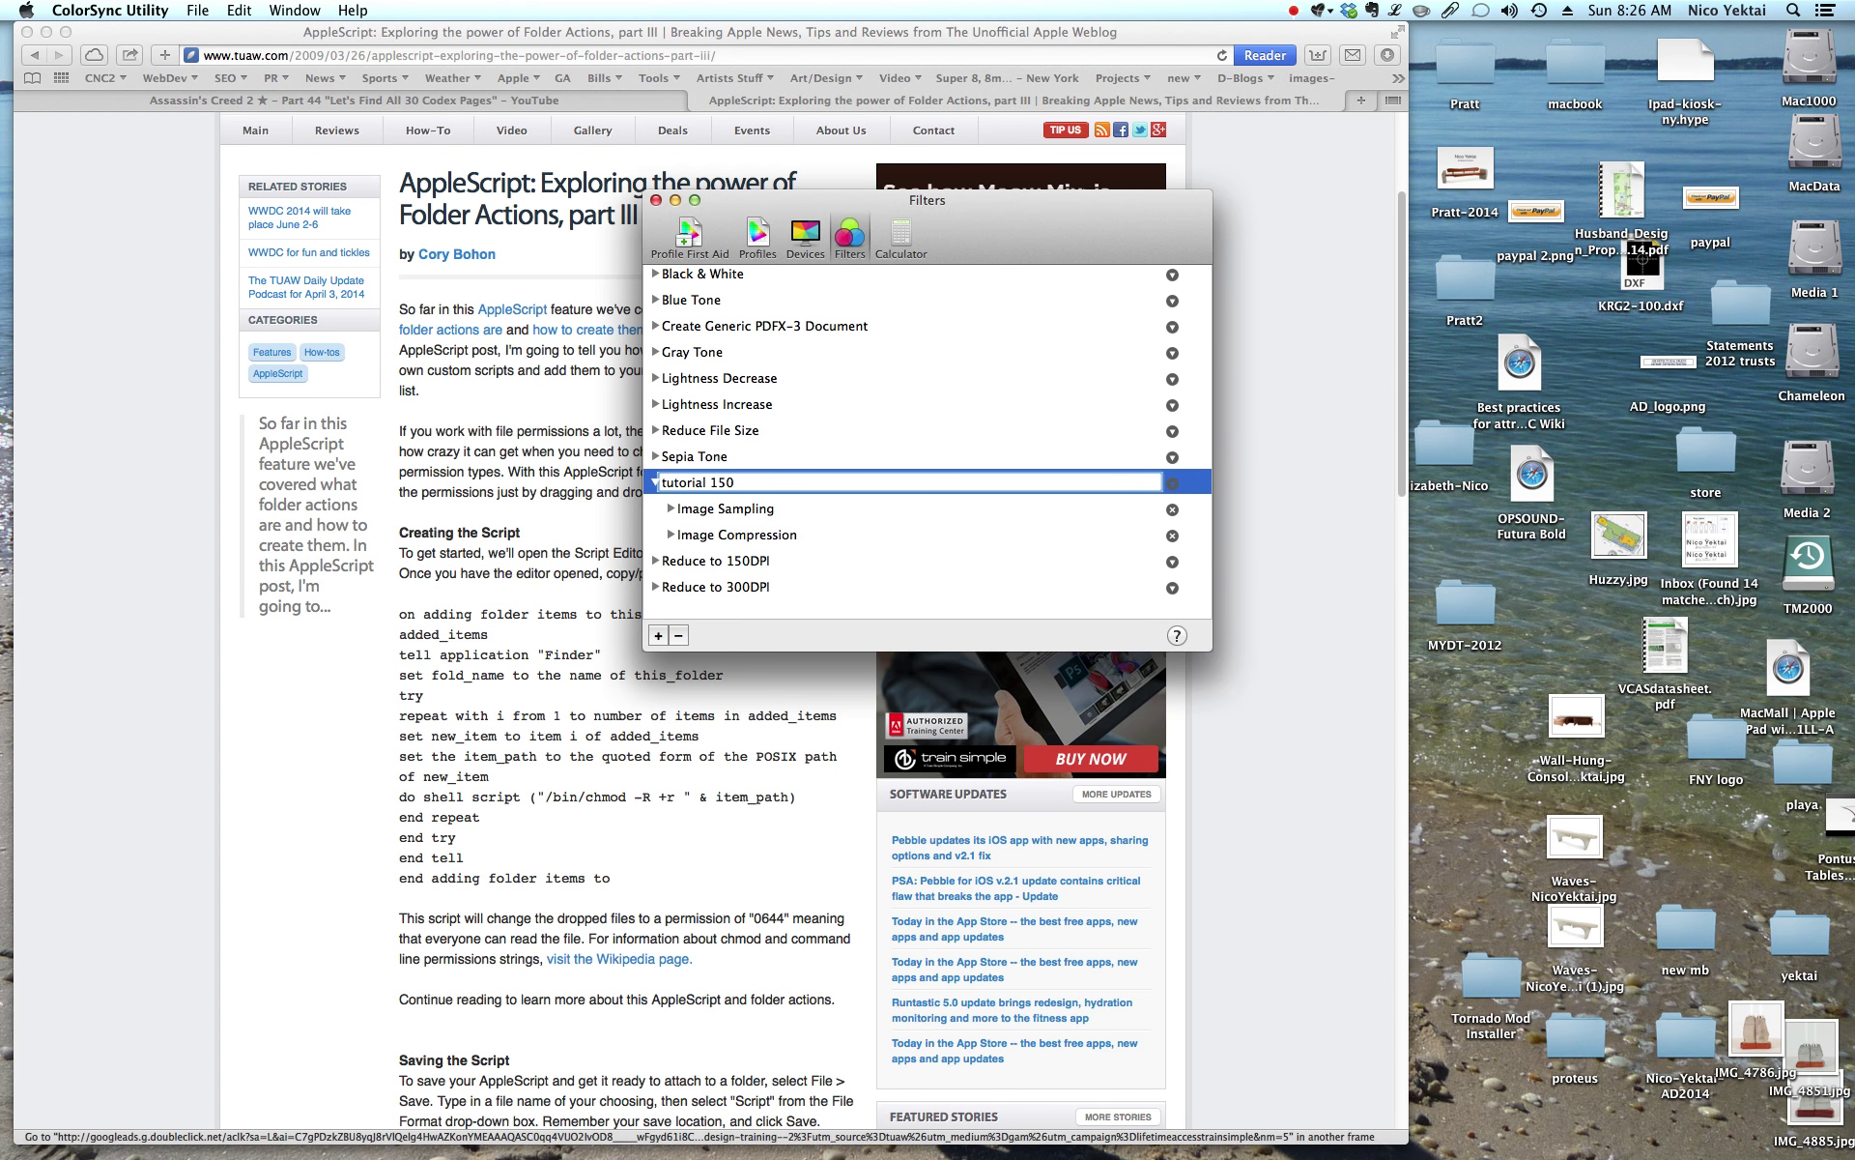
{"action": "key", "text": "Escape"}
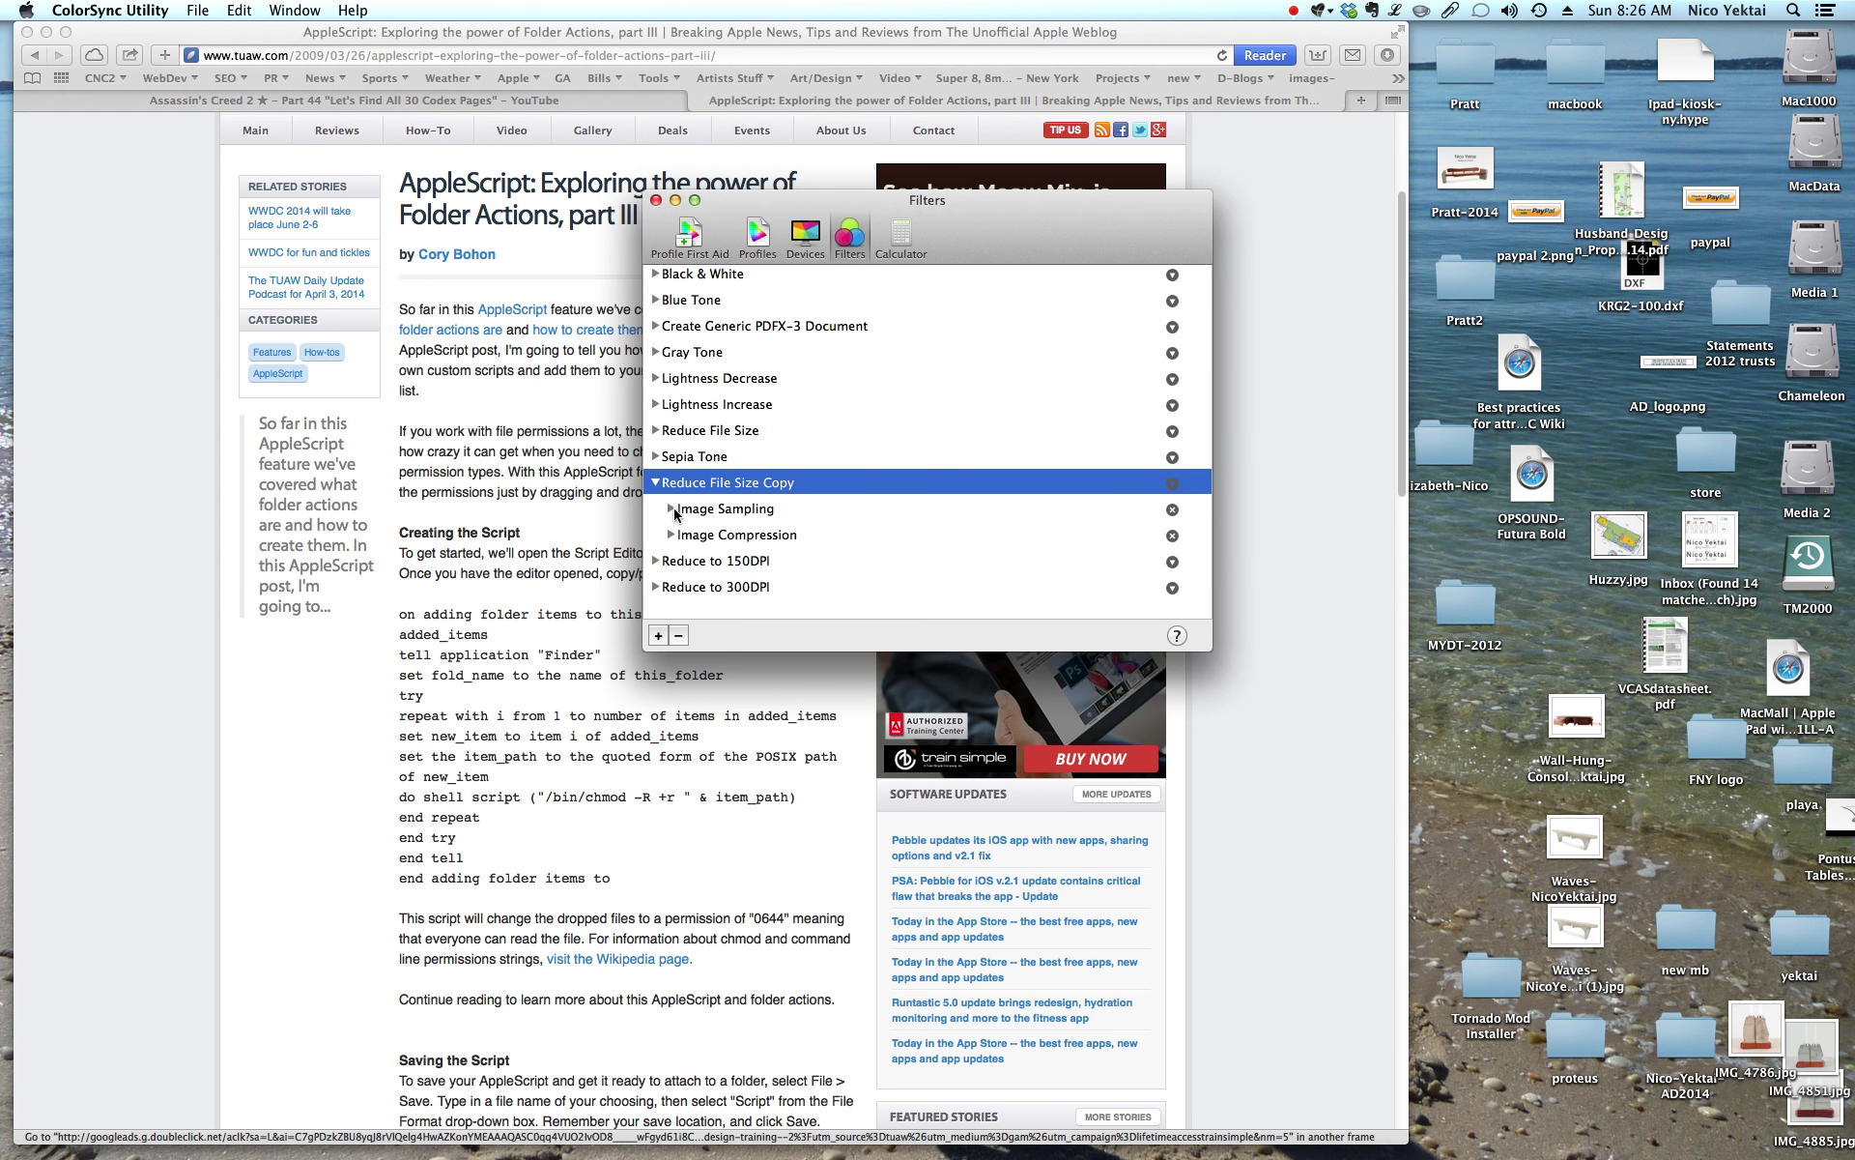
Compare Image Sampling of the copy and Reduce to 150DPI, selecting the copy's Scale value 50
{"action": "left_click", "coordinate": [671, 509]}
{"action": "scroll", "coordinate": [730, 527], "scroll_direction": "down", "scroll_amount": 4}
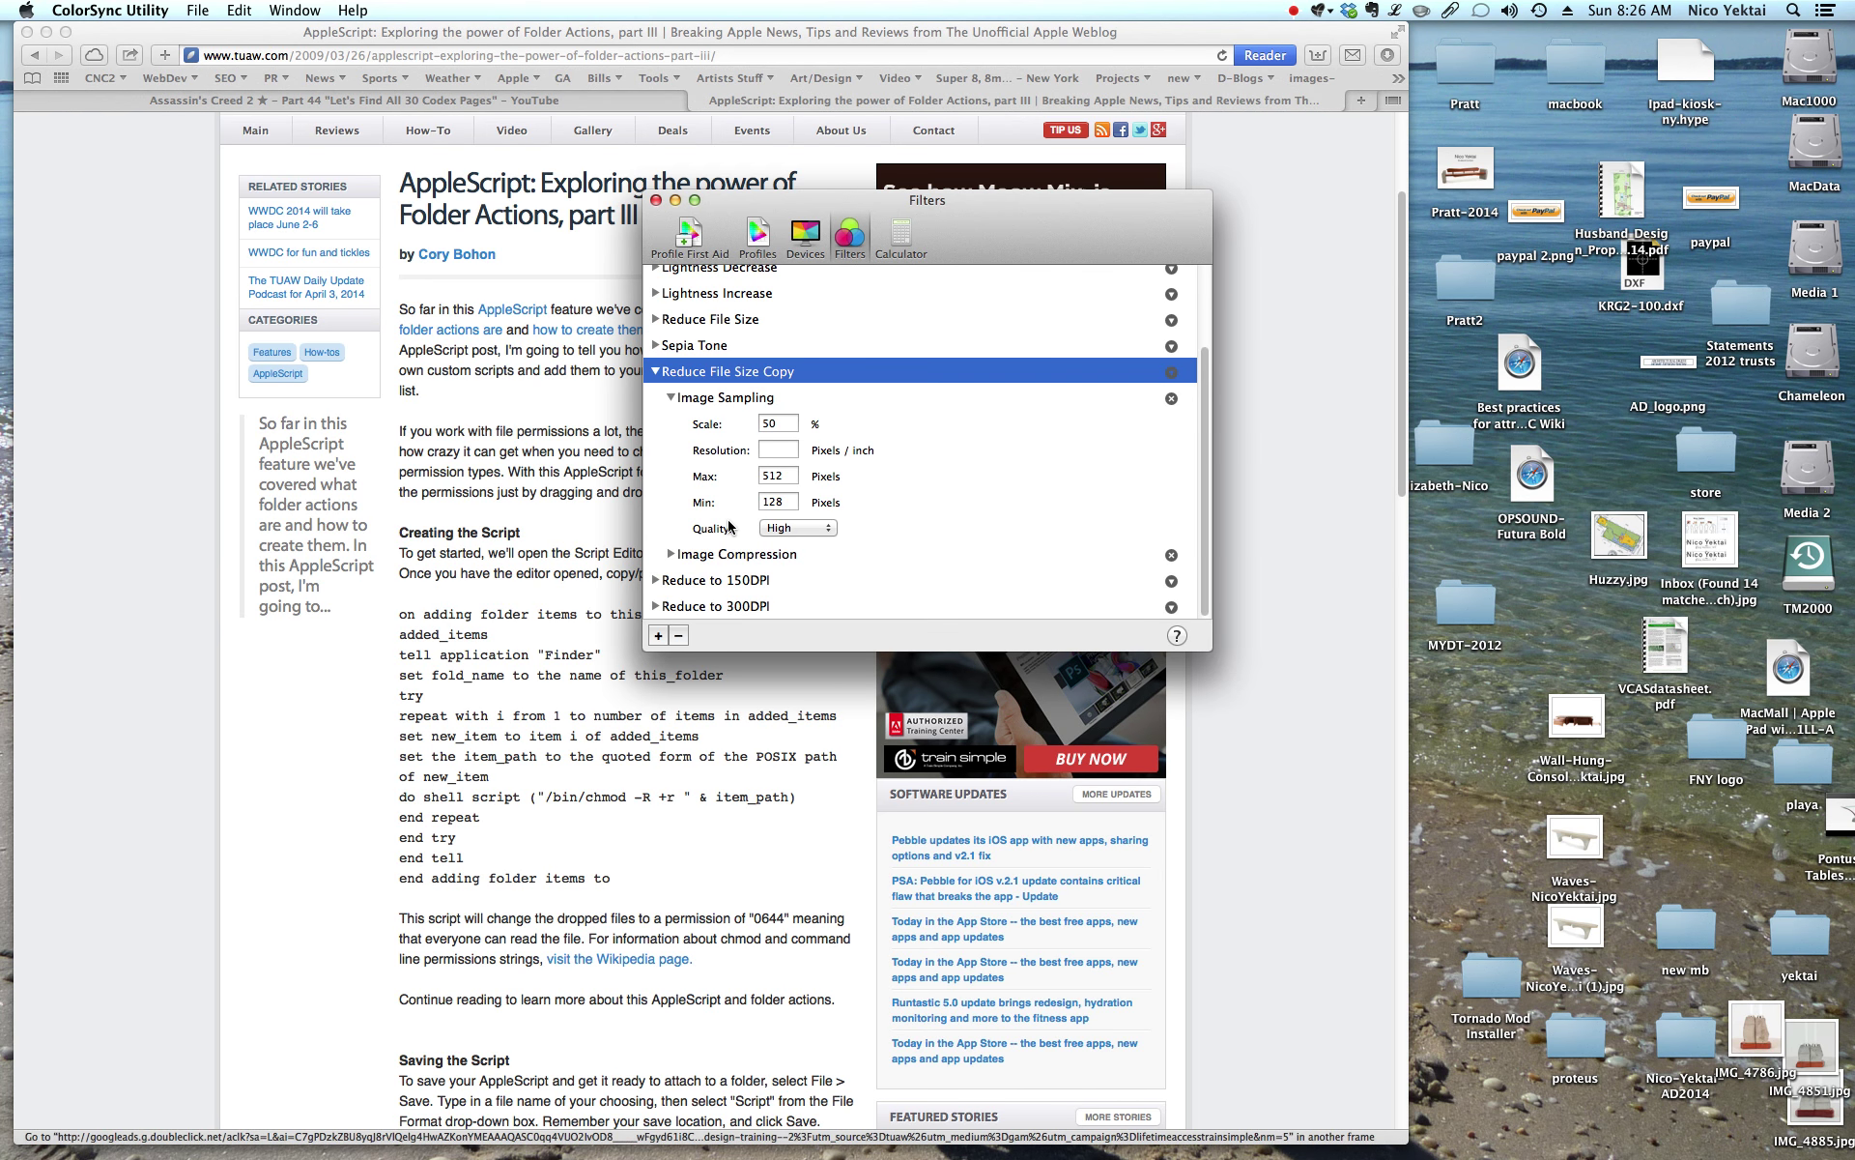
{"action": "left_click", "coordinate": [656, 581]}
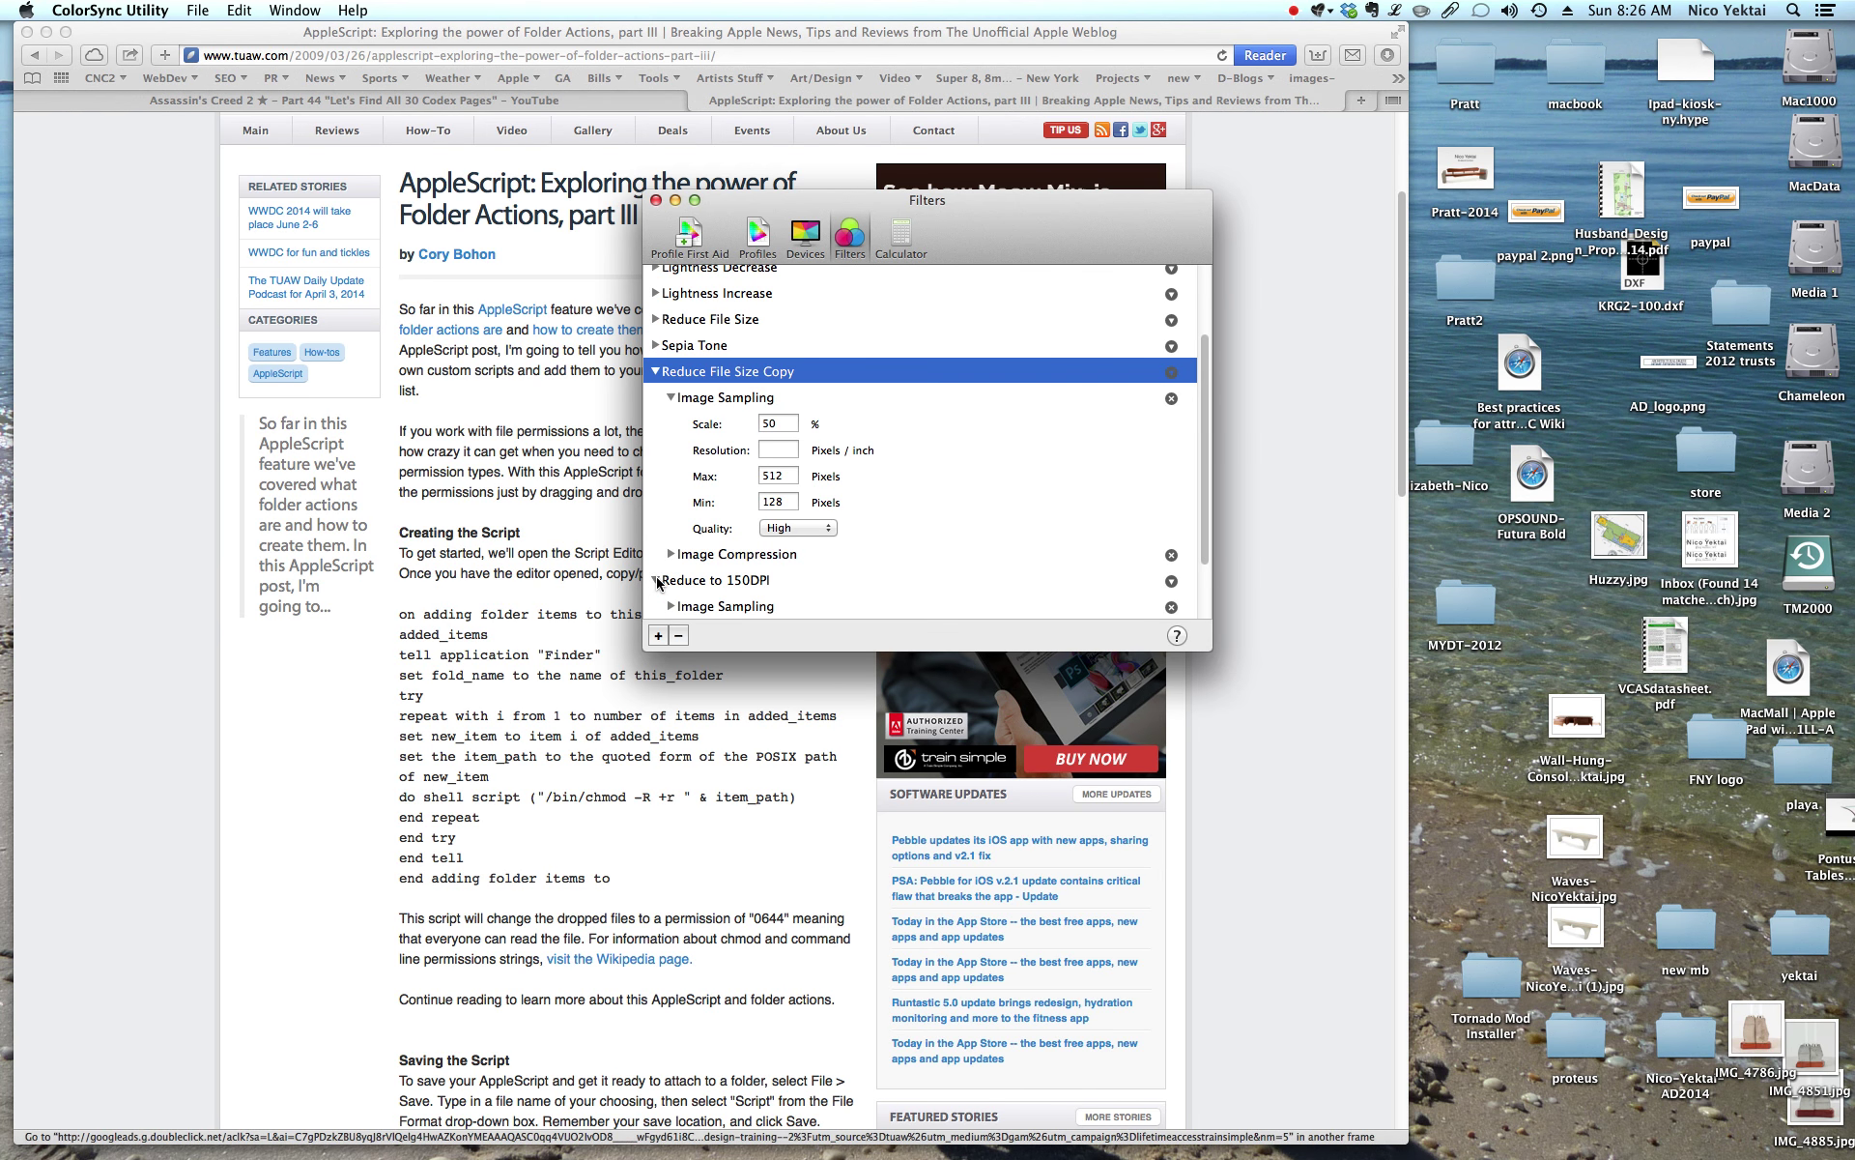
{"action": "scroll", "coordinate": [795, 575], "scroll_direction": "down", "scroll_amount": 3}
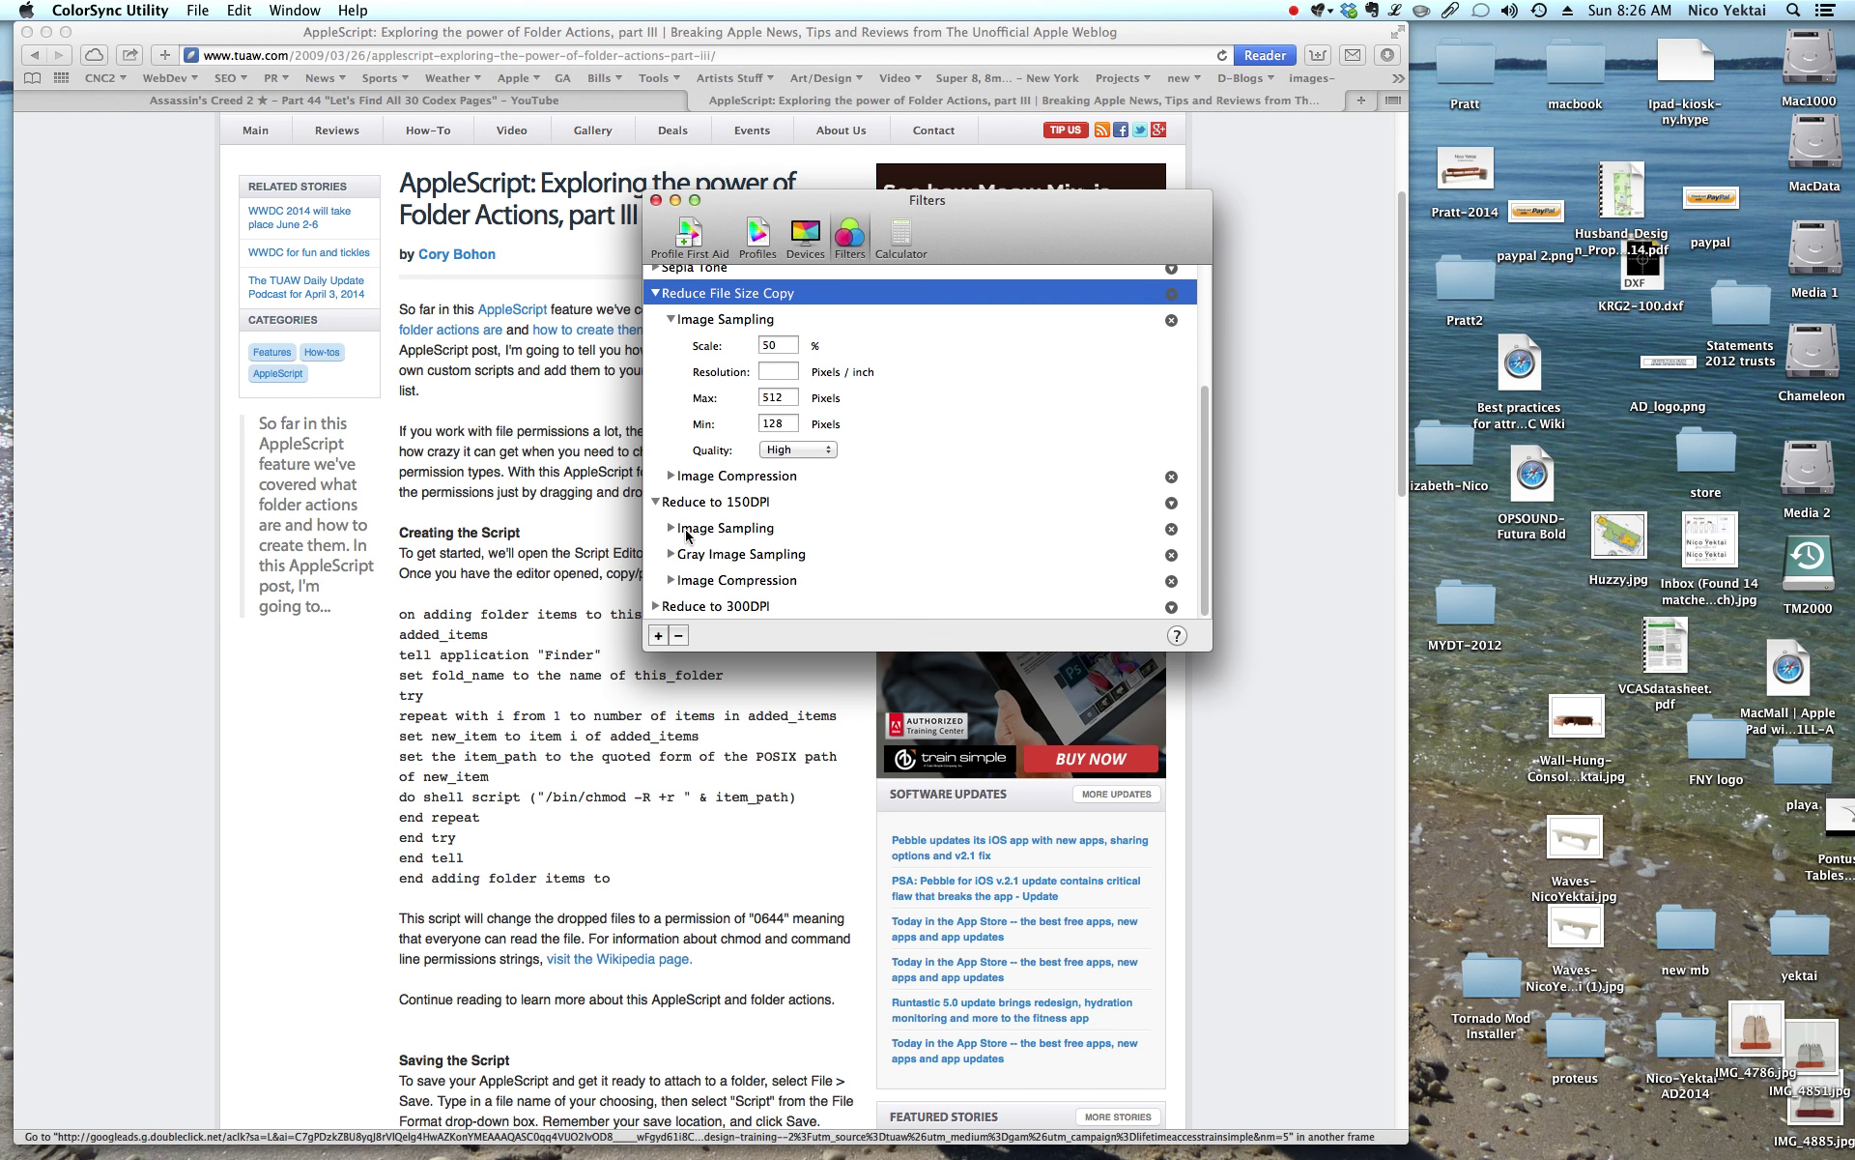
{"action": "left_click", "coordinate": [672, 529]}
{"action": "scroll", "coordinate": [898, 542], "scroll_direction": "down", "scroll_amount": 1}
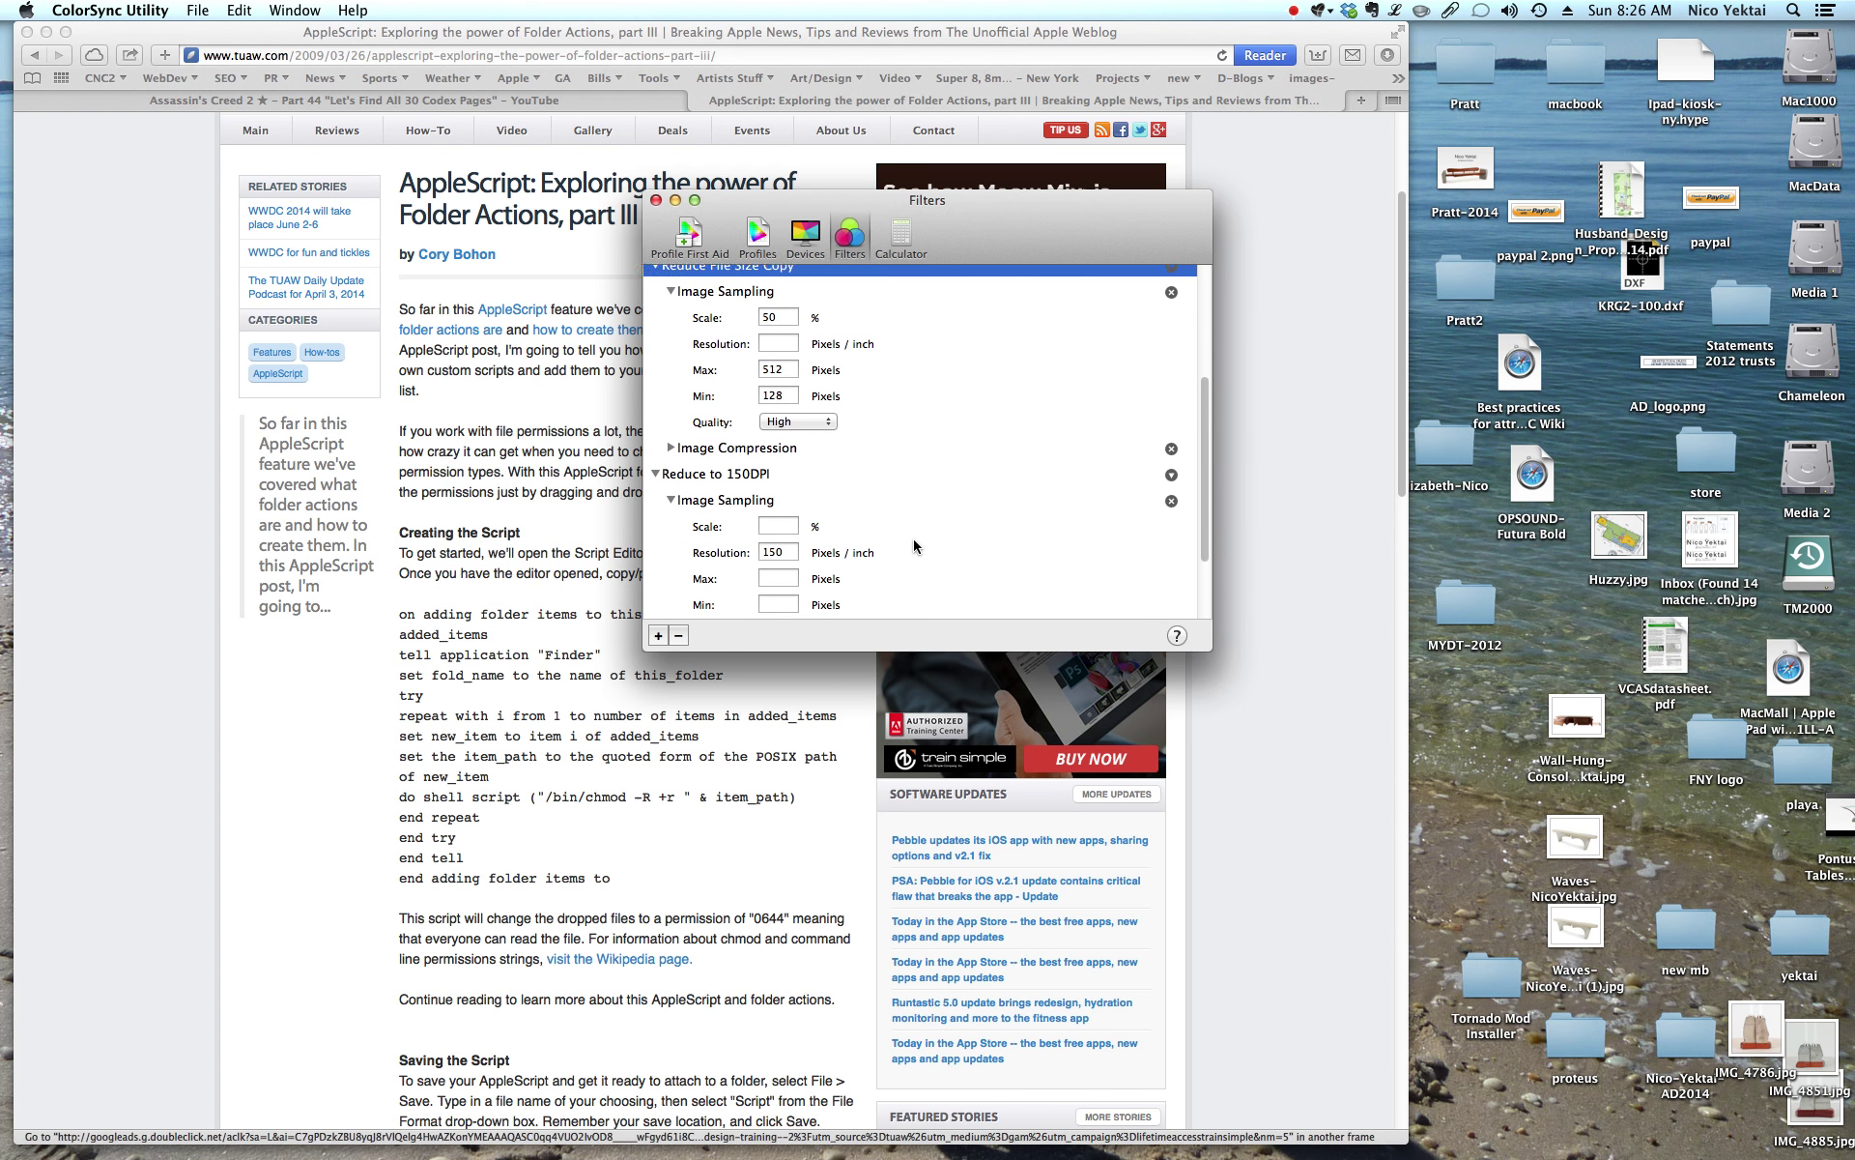
{"action": "scroll", "coordinate": [913, 546], "scroll_direction": "up", "scroll_amount": 2}
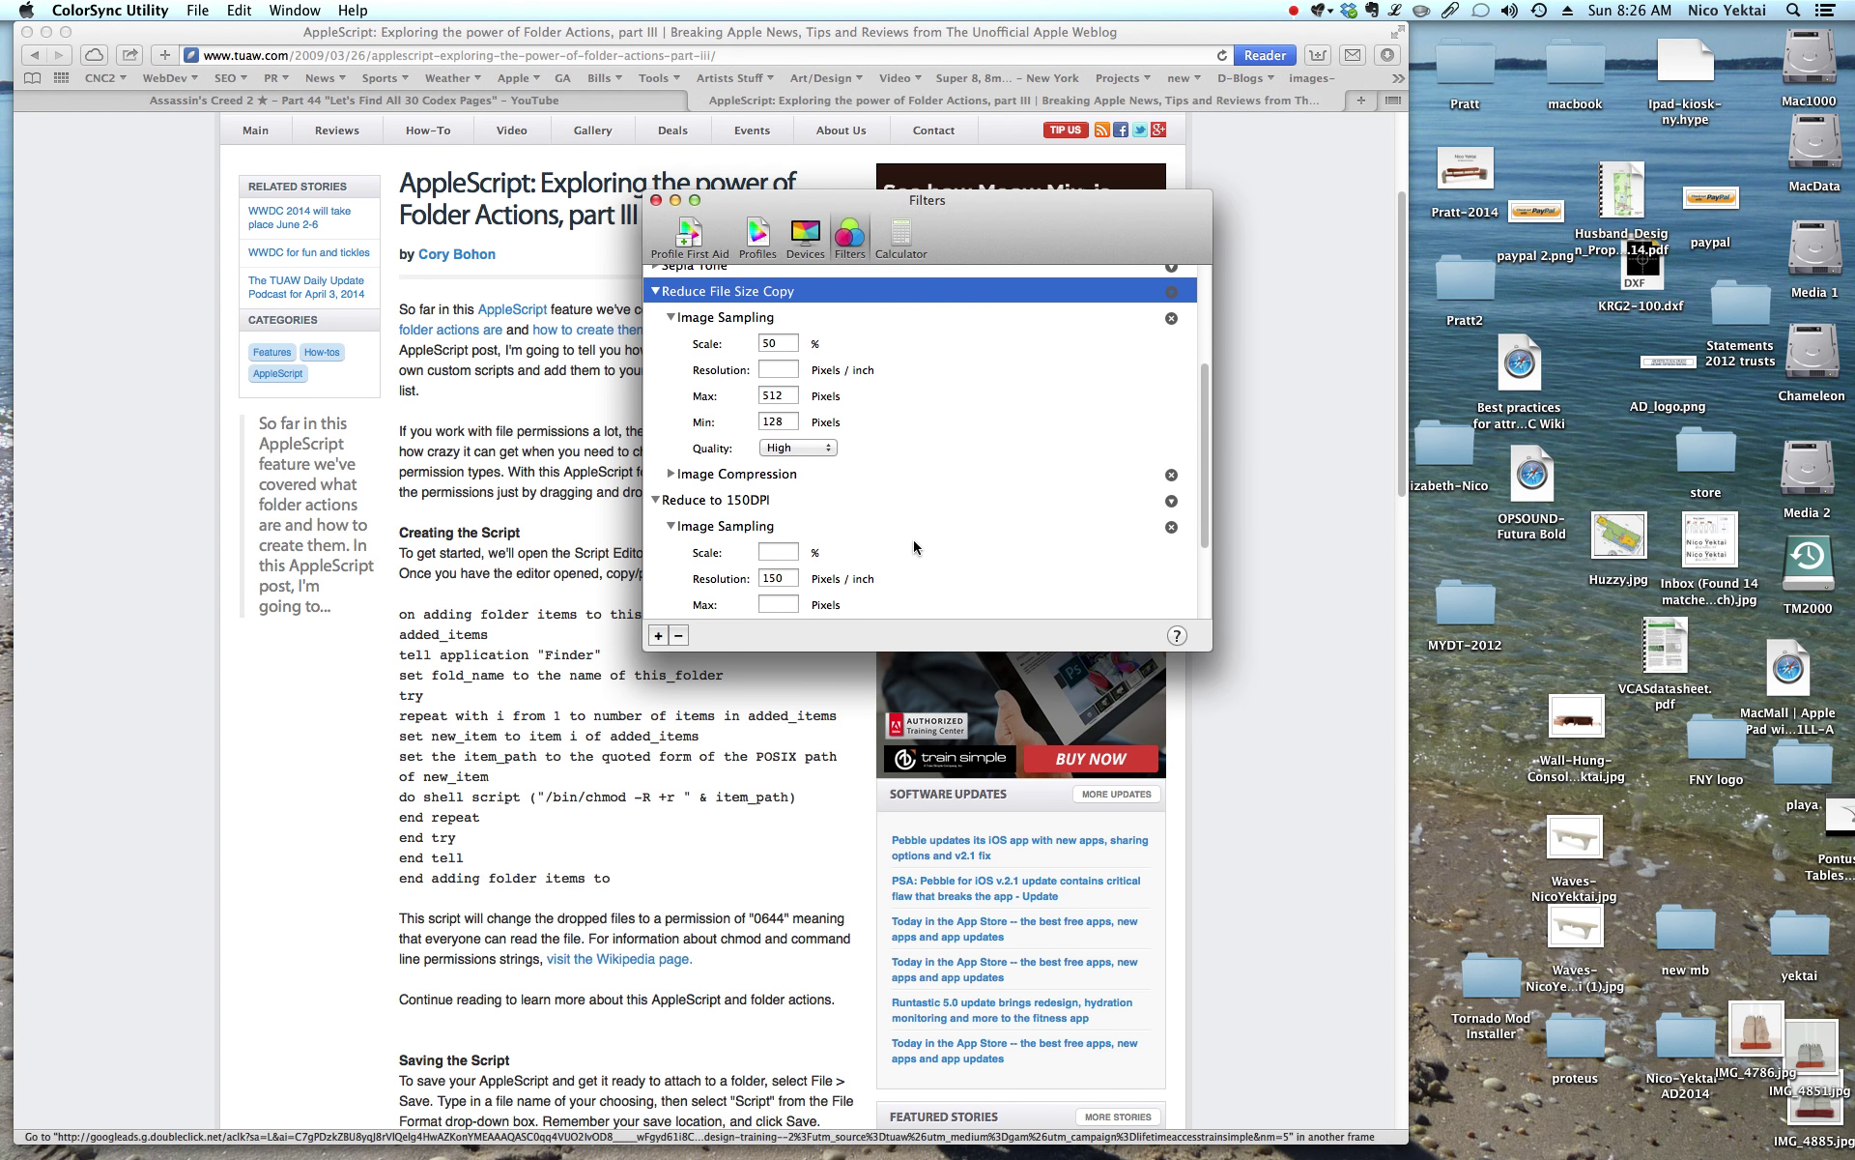
{"action": "scroll", "coordinate": [914, 547], "scroll_direction": "up", "scroll_amount": 1}
{"action": "scroll", "coordinate": [914, 547], "scroll_direction": "down", "scroll_amount": 2}
{"action": "double_click", "coordinate": [781, 340]}
Clear the copy's Scale 50, Max 512 and Min 128 values, leaving Resolution at 150 pixels/inch
{"action": "key", "text": "BackSpace"}
{"action": "left_click", "coordinate": [790, 395]}
{"action": "double_click", "coordinate": [789, 394]}
{"action": "key", "text": "BackSpace"}
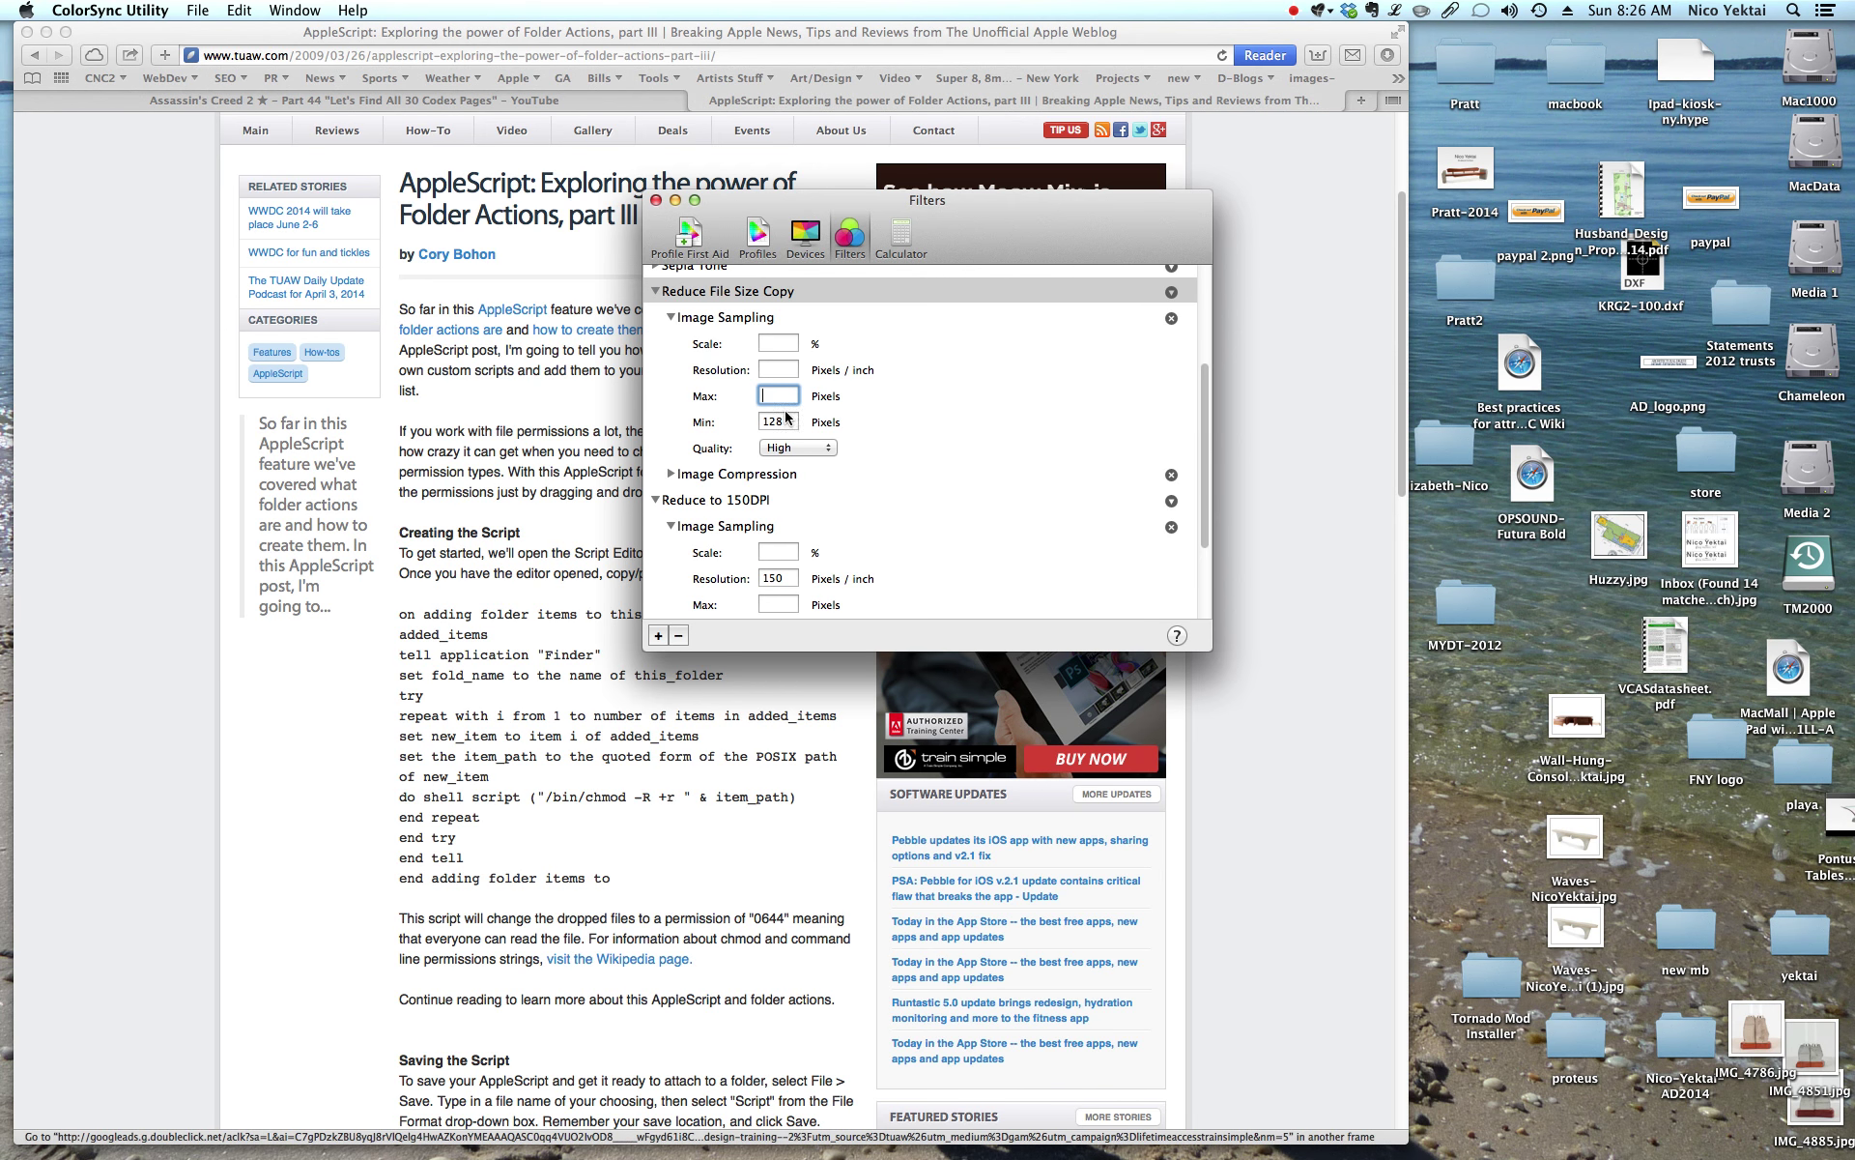
{"action": "left_click", "coordinate": [785, 421]}
{"action": "double_click", "coordinate": [785, 421]}
{"action": "key", "text": "BackSpace"}
{"action": "left_click", "coordinate": [782, 369]}
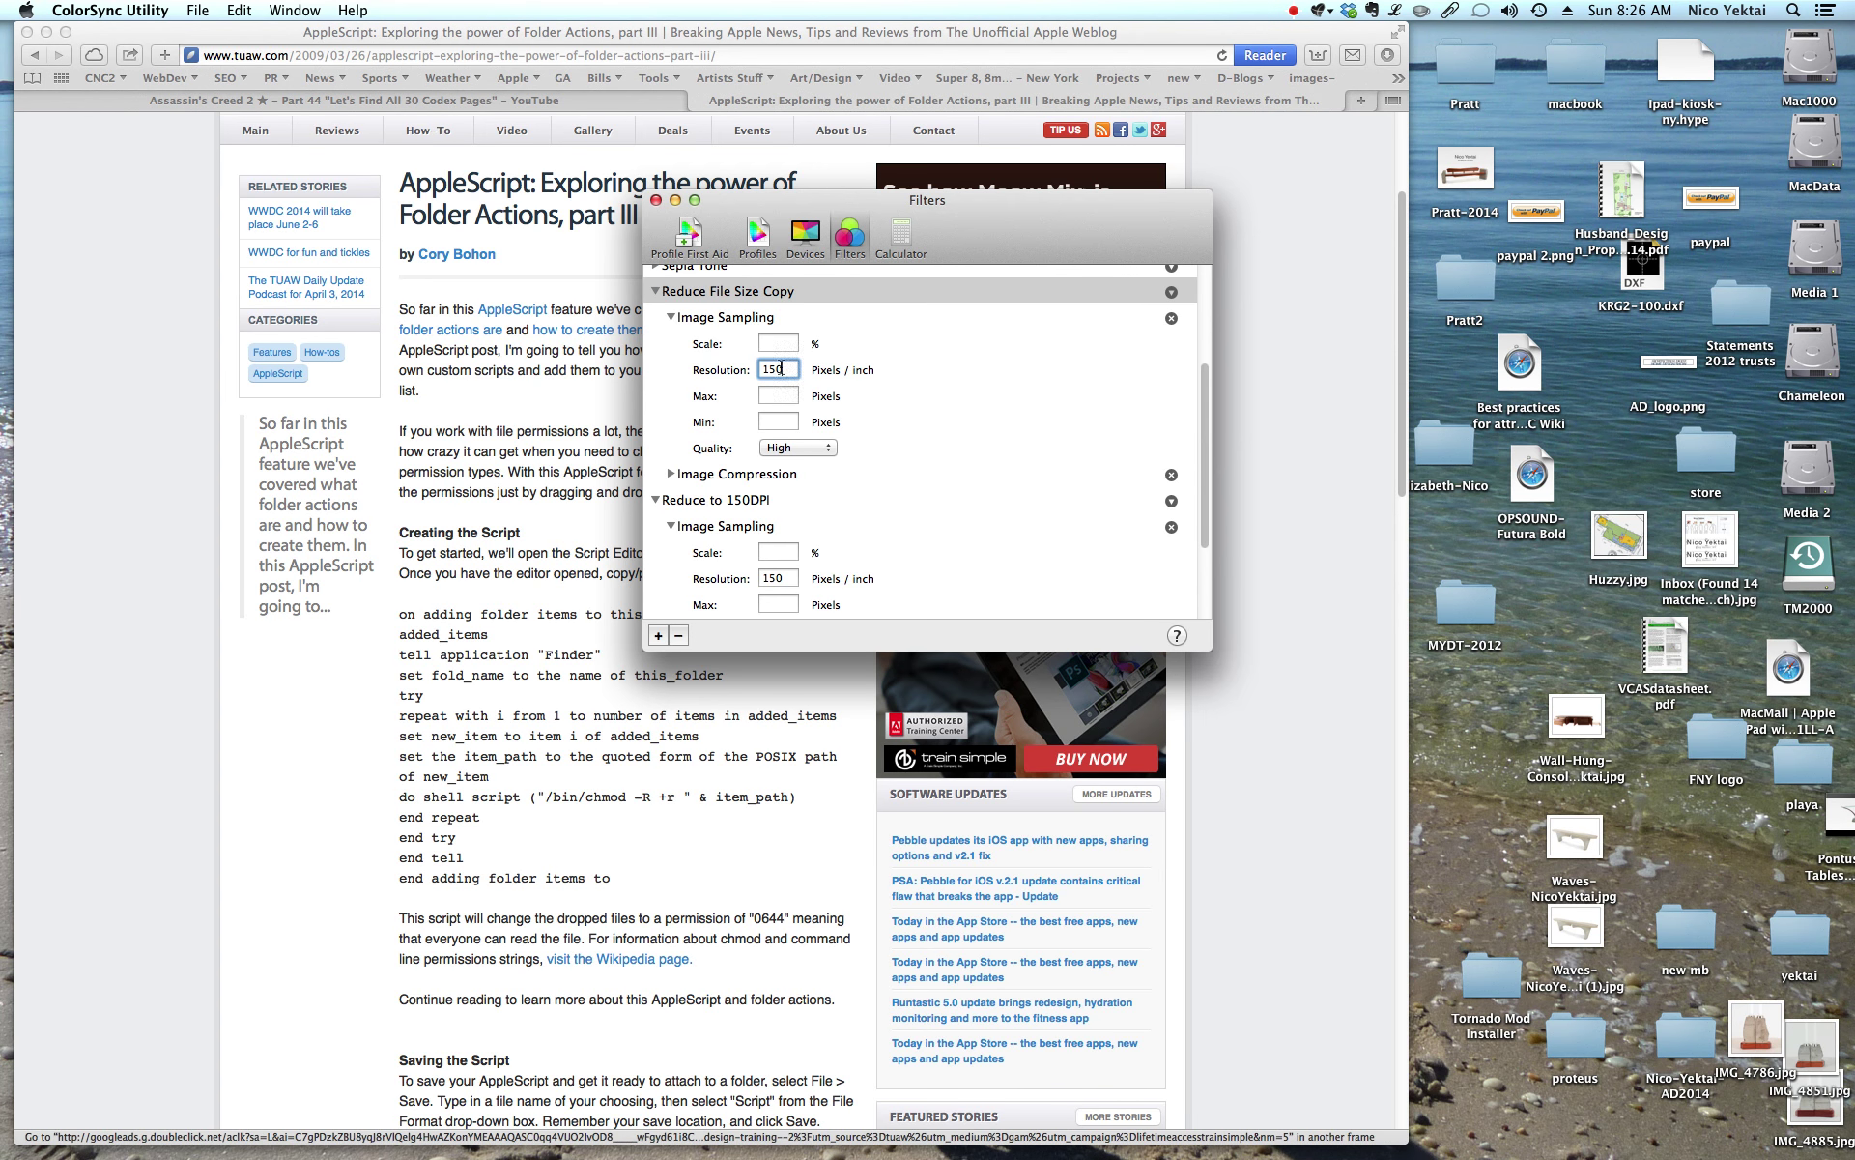
{"action": "scroll", "coordinate": [818, 409], "scroll_direction": "down", "scroll_amount": 3}
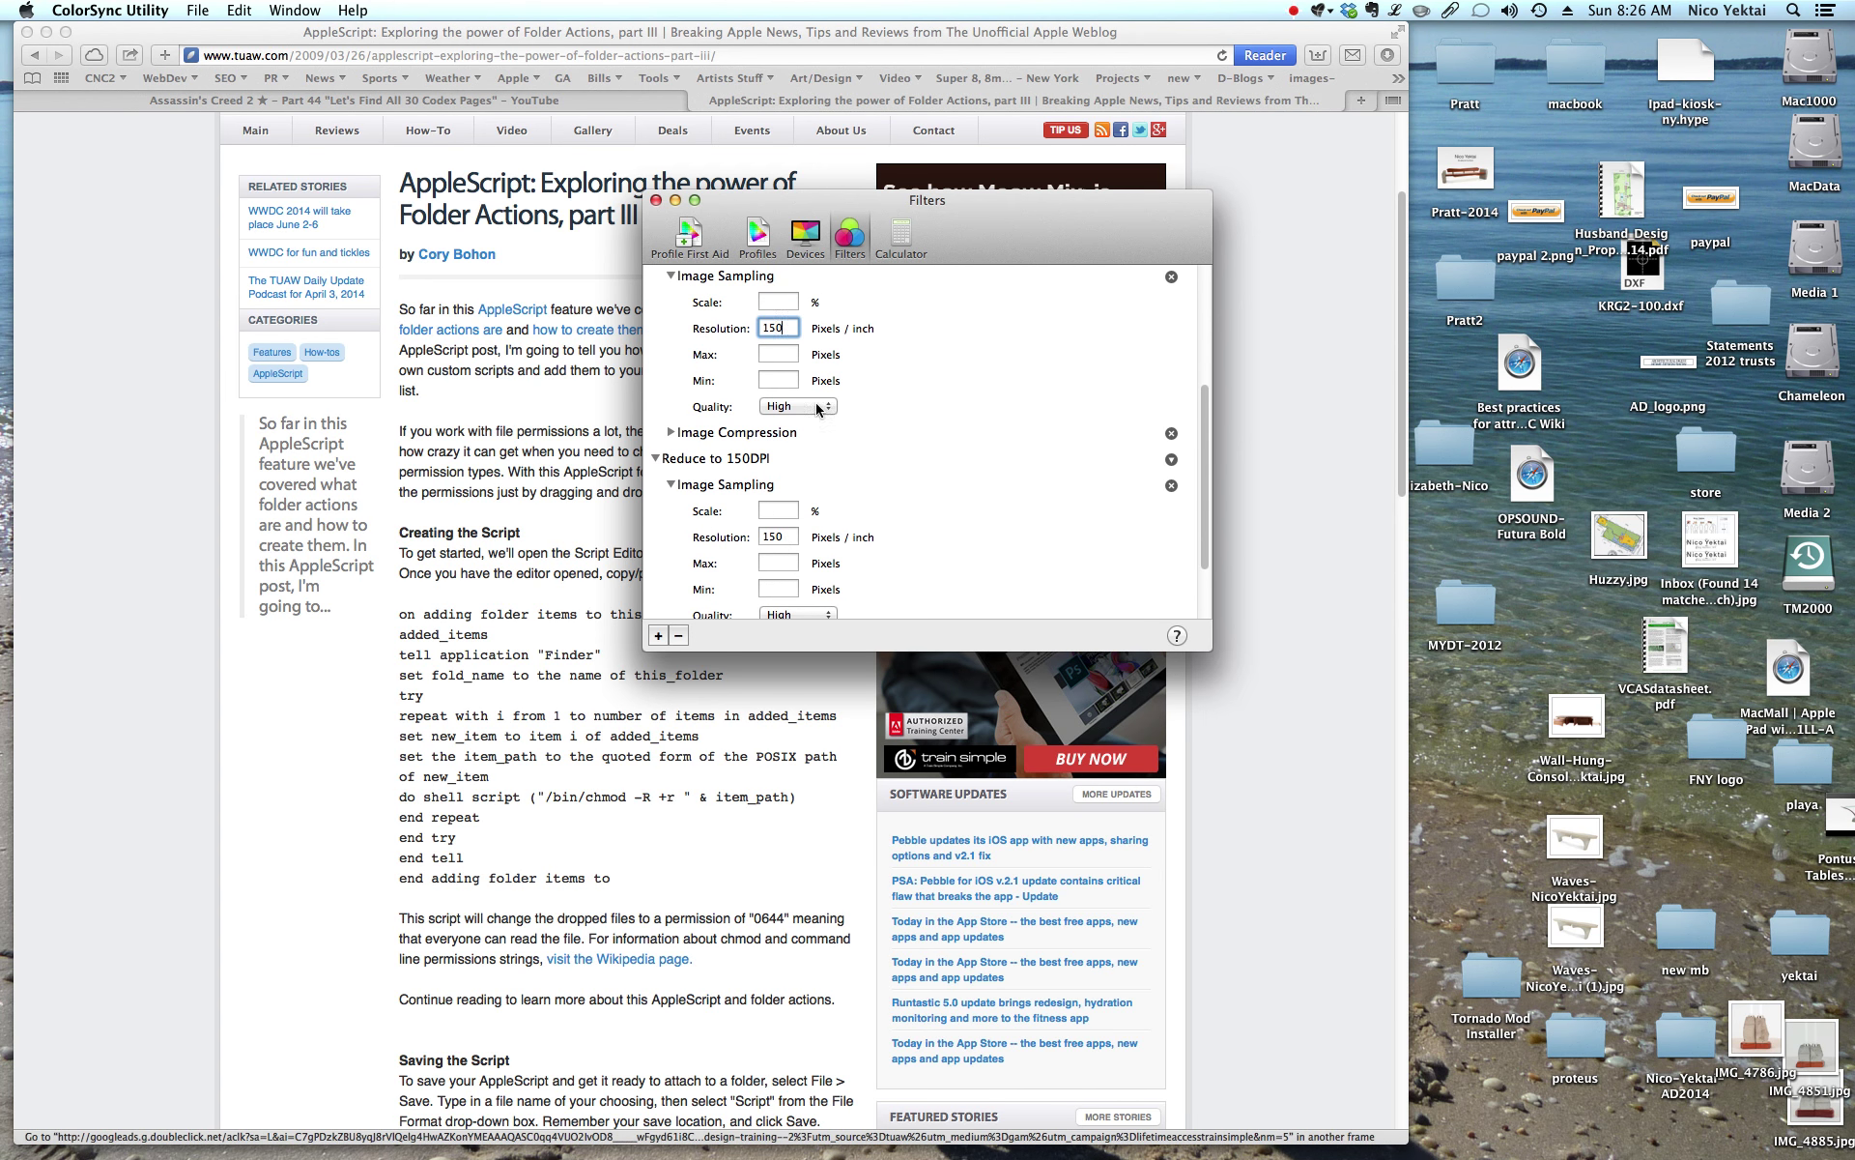
{"action": "scroll", "coordinate": [819, 392], "scroll_direction": "down", "scroll_amount": 2}
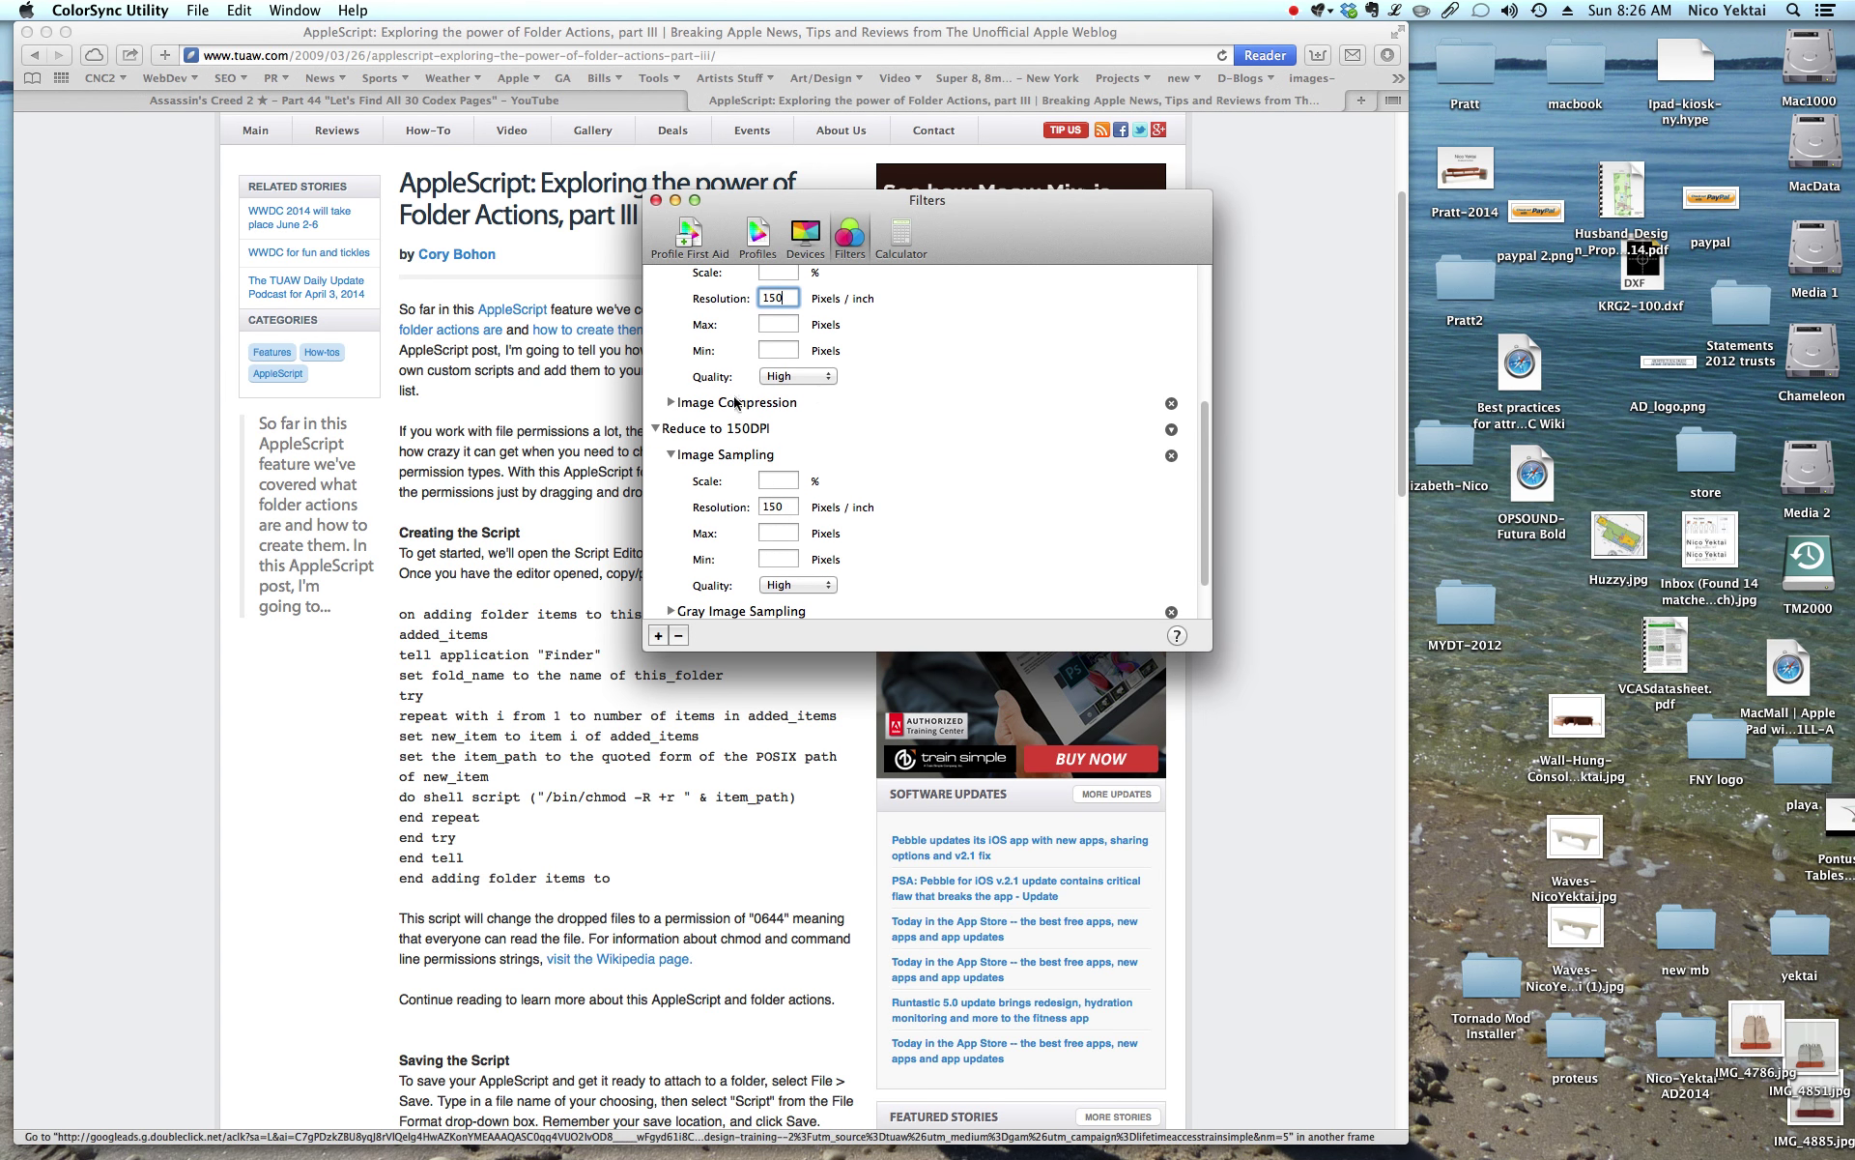
Compare the copy's Image Compression with Reduce to 150DPI's settings, then collapse Reduce to 150DPI
{"action": "left_click", "coordinate": [672, 404]}
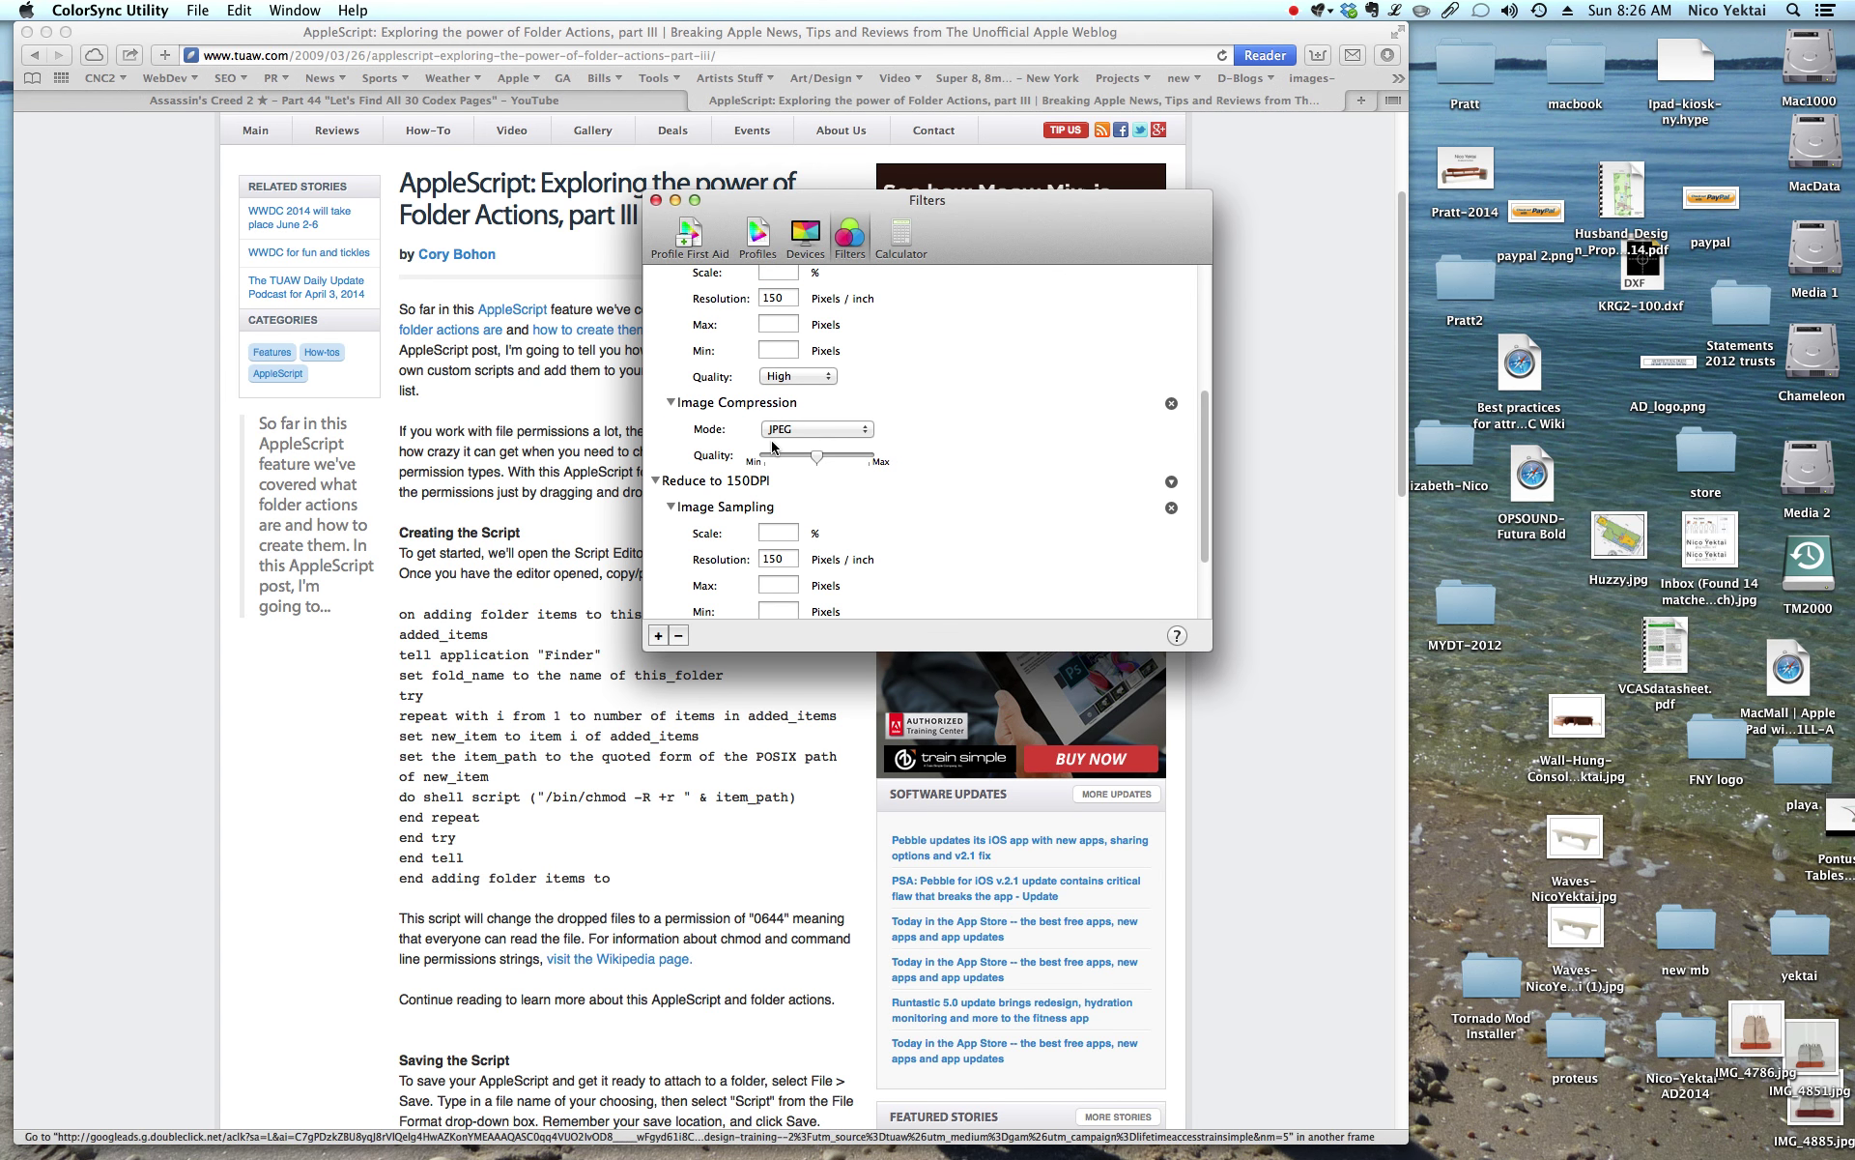
{"action": "scroll", "coordinate": [772, 449], "scroll_direction": "down", "scroll_amount": 3}
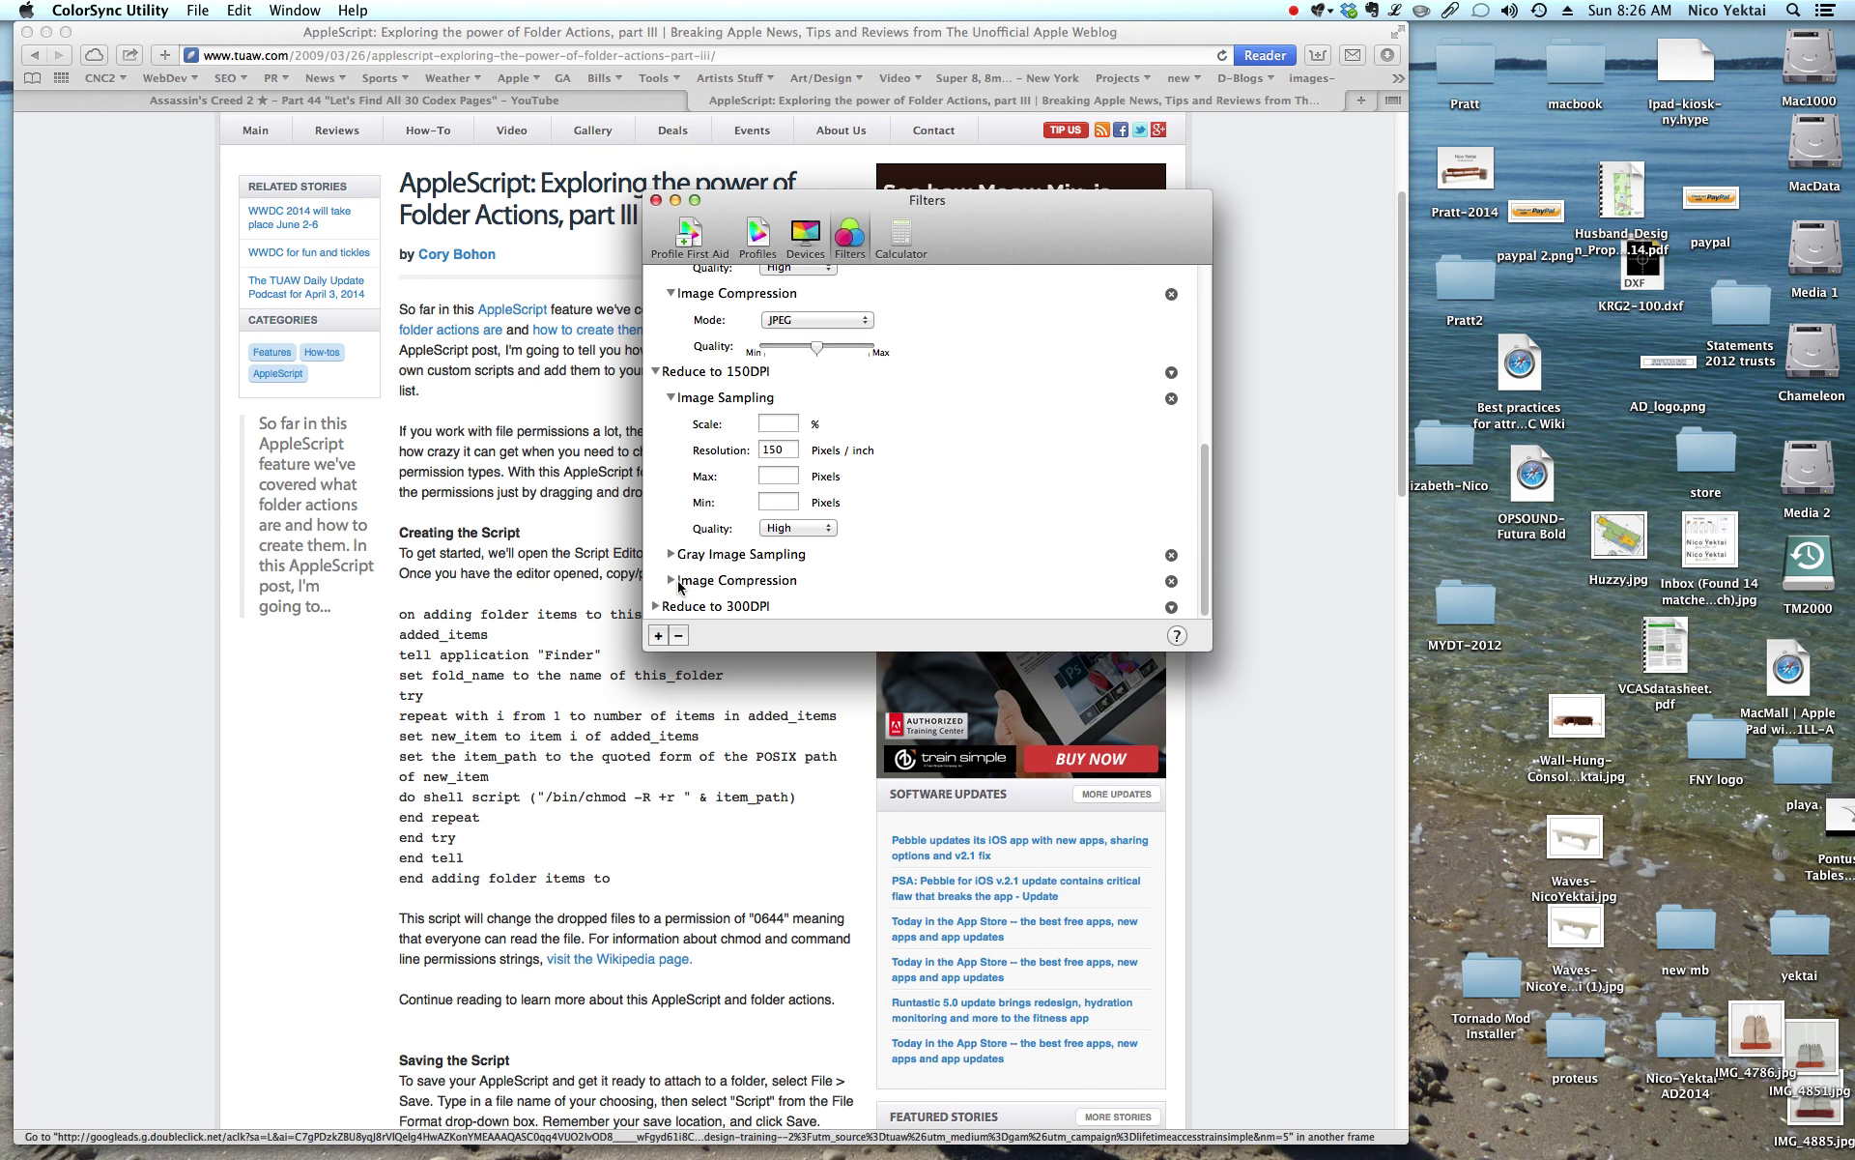
{"action": "left_click", "coordinate": [672, 581]}
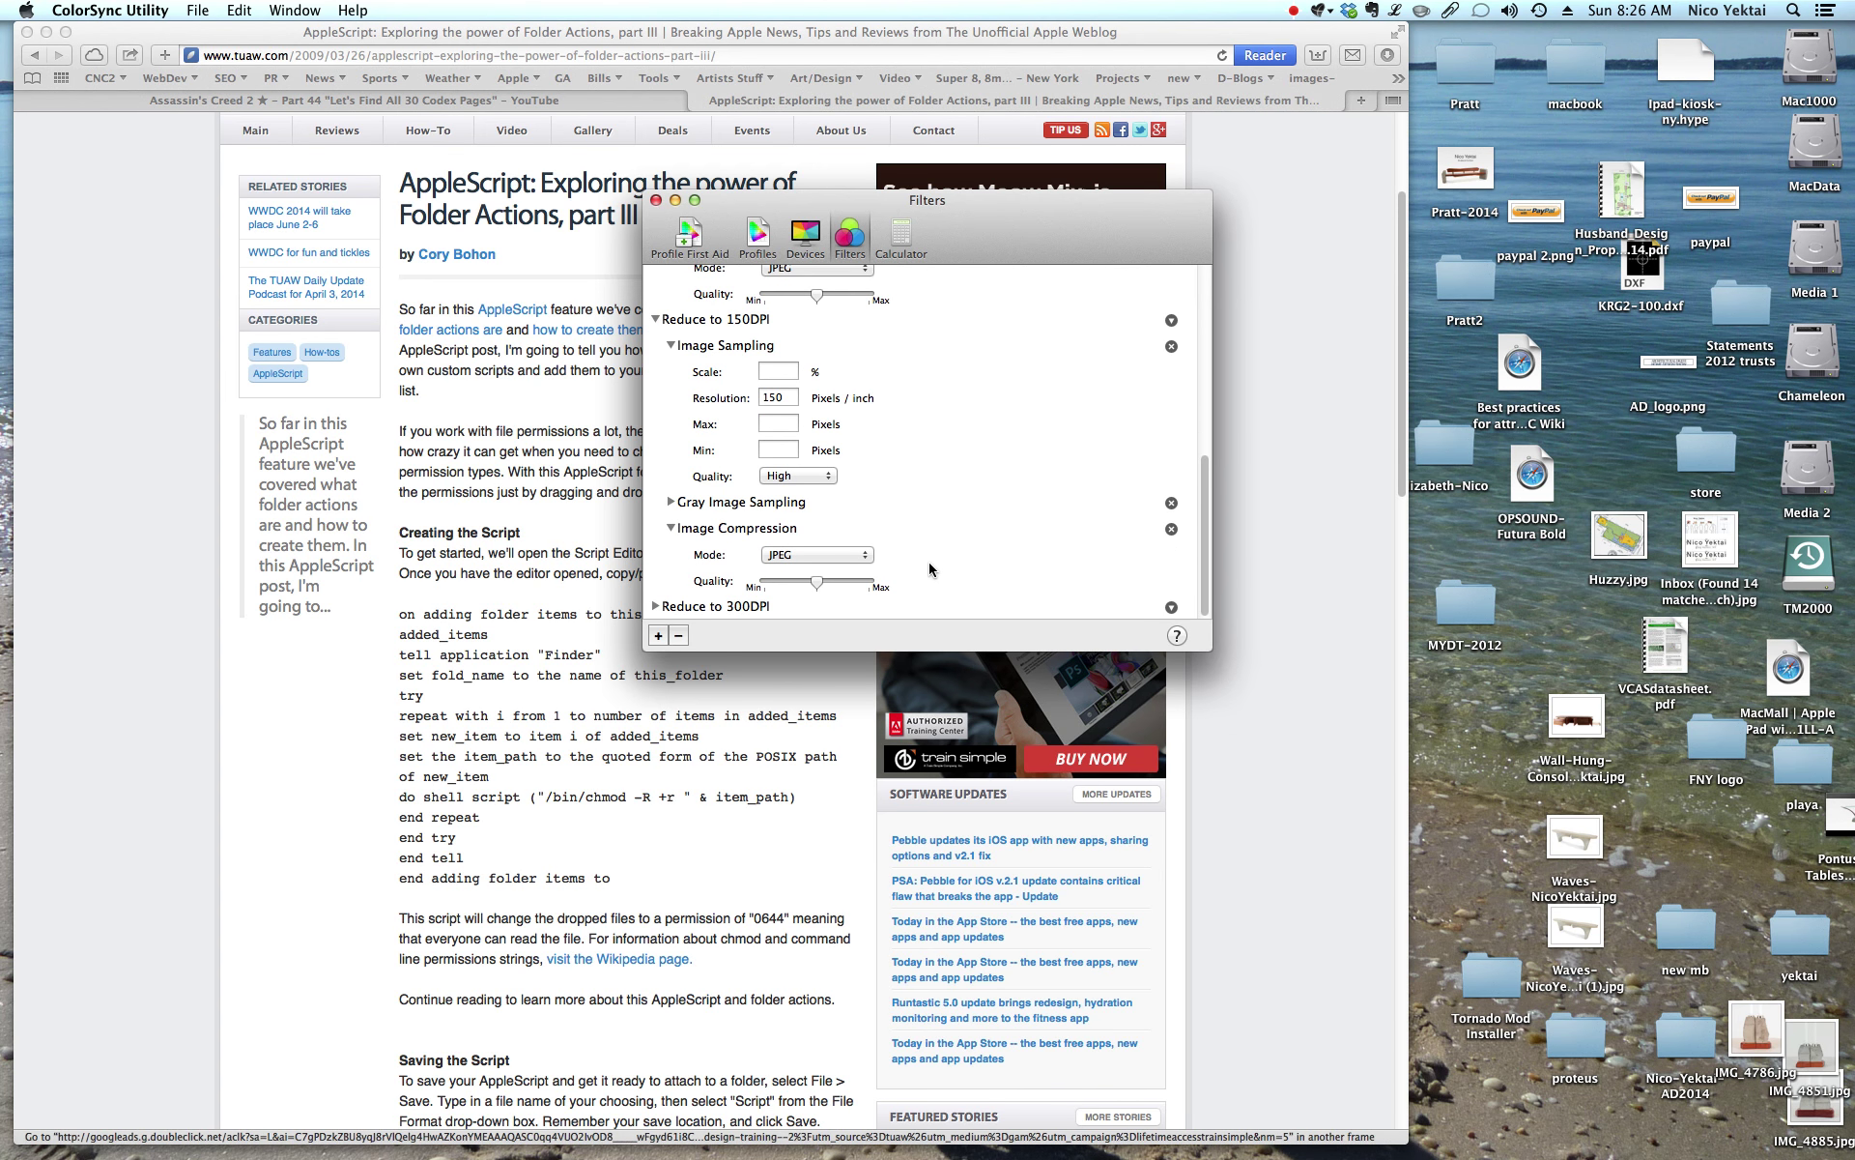
{"action": "scroll", "coordinate": [930, 564], "scroll_direction": "up", "scroll_amount": 3}
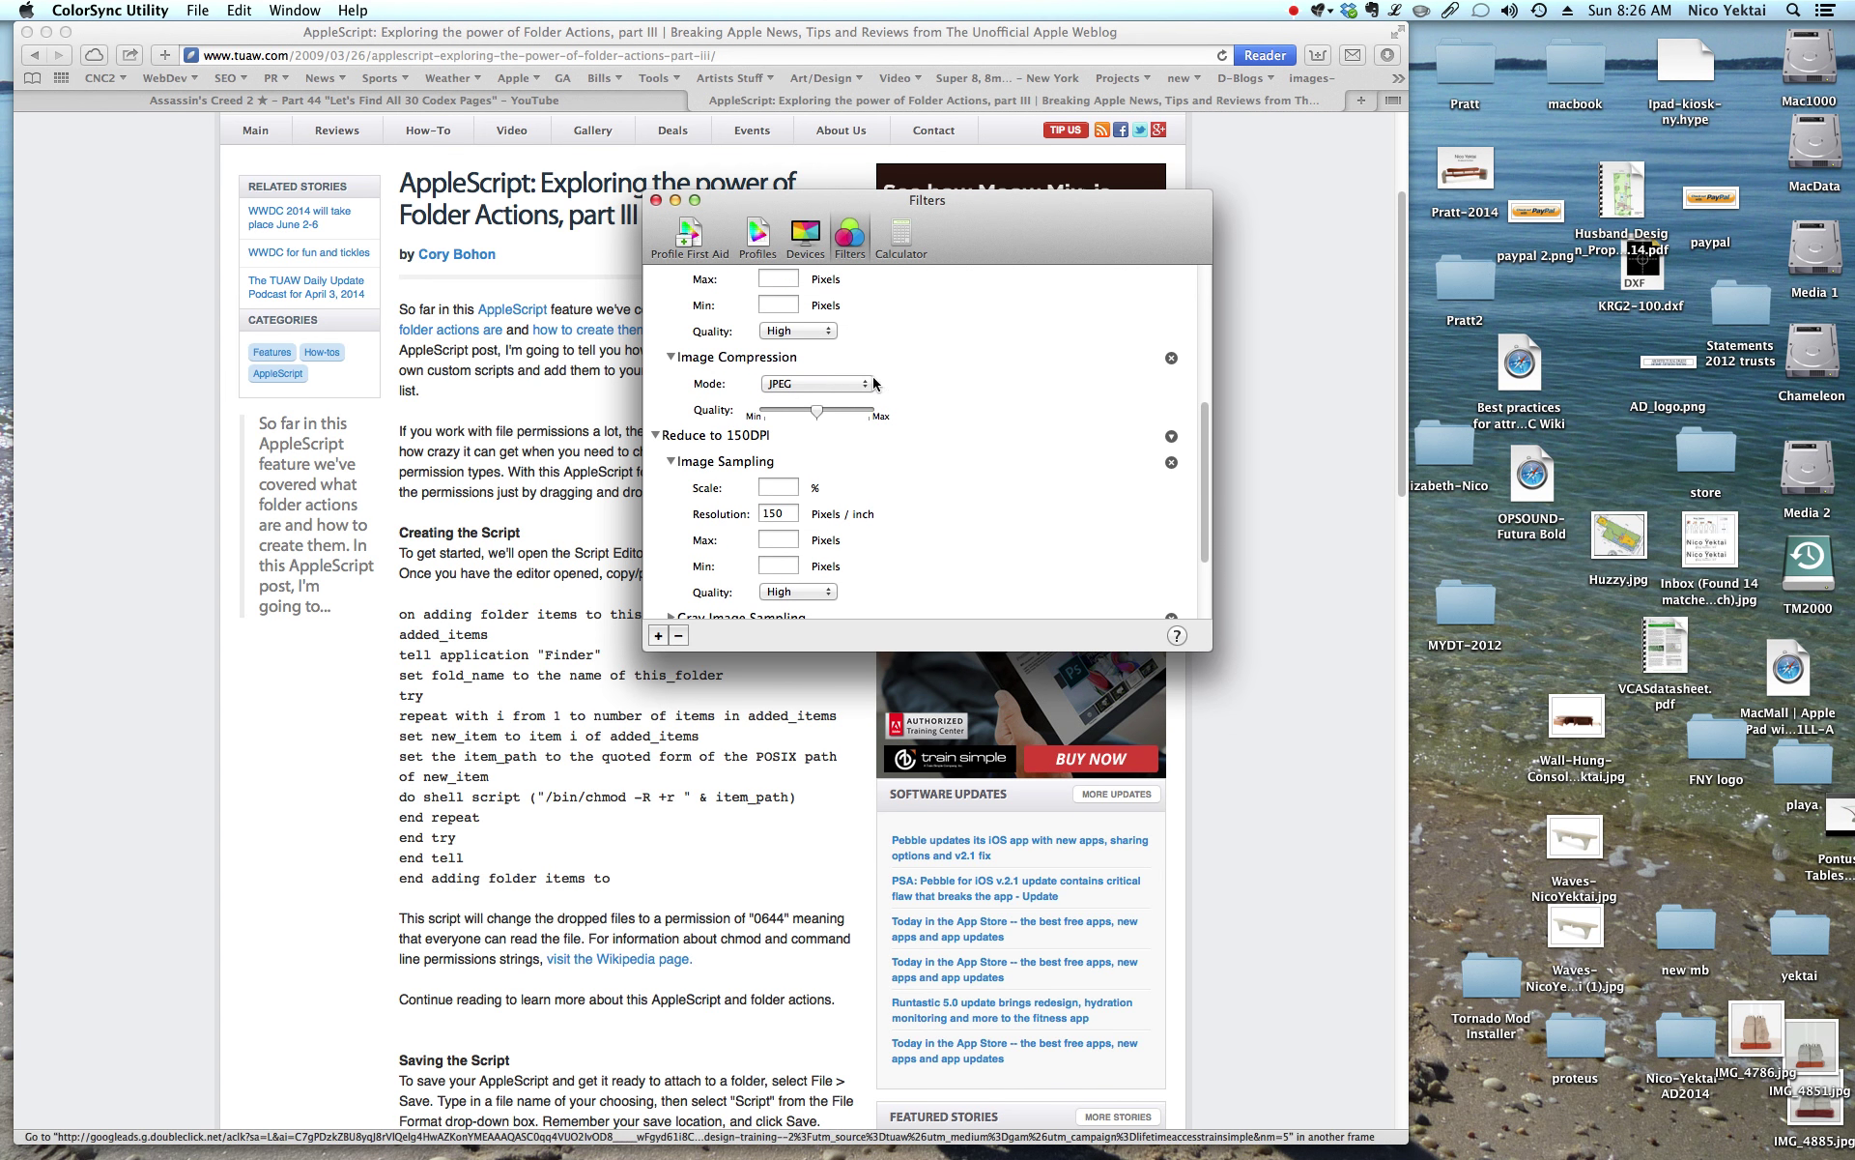
{"action": "scroll", "coordinate": [828, 403], "scroll_direction": "down", "scroll_amount": 1}
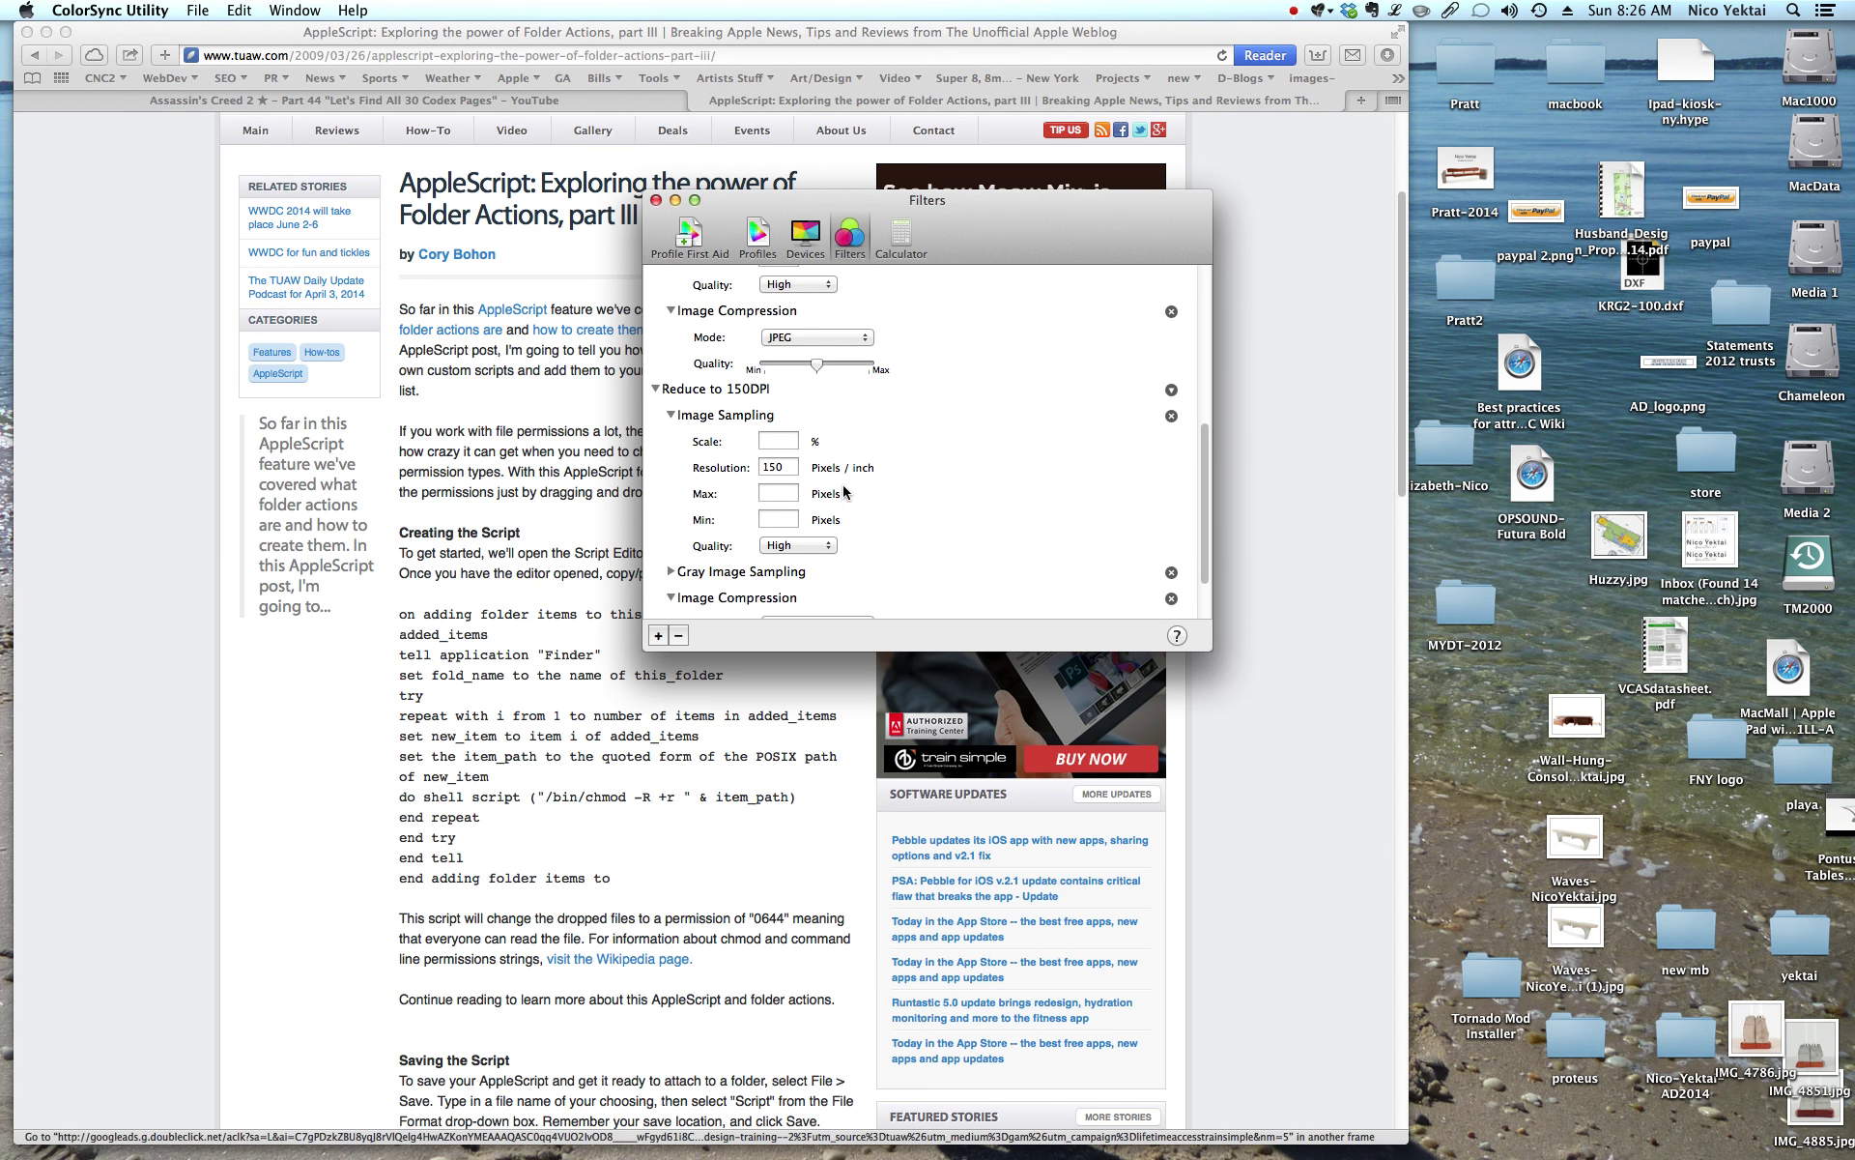
{"action": "left_click", "coordinate": [672, 573]}
{"action": "scroll", "coordinate": [964, 527], "scroll_direction": "down", "scroll_amount": 4}
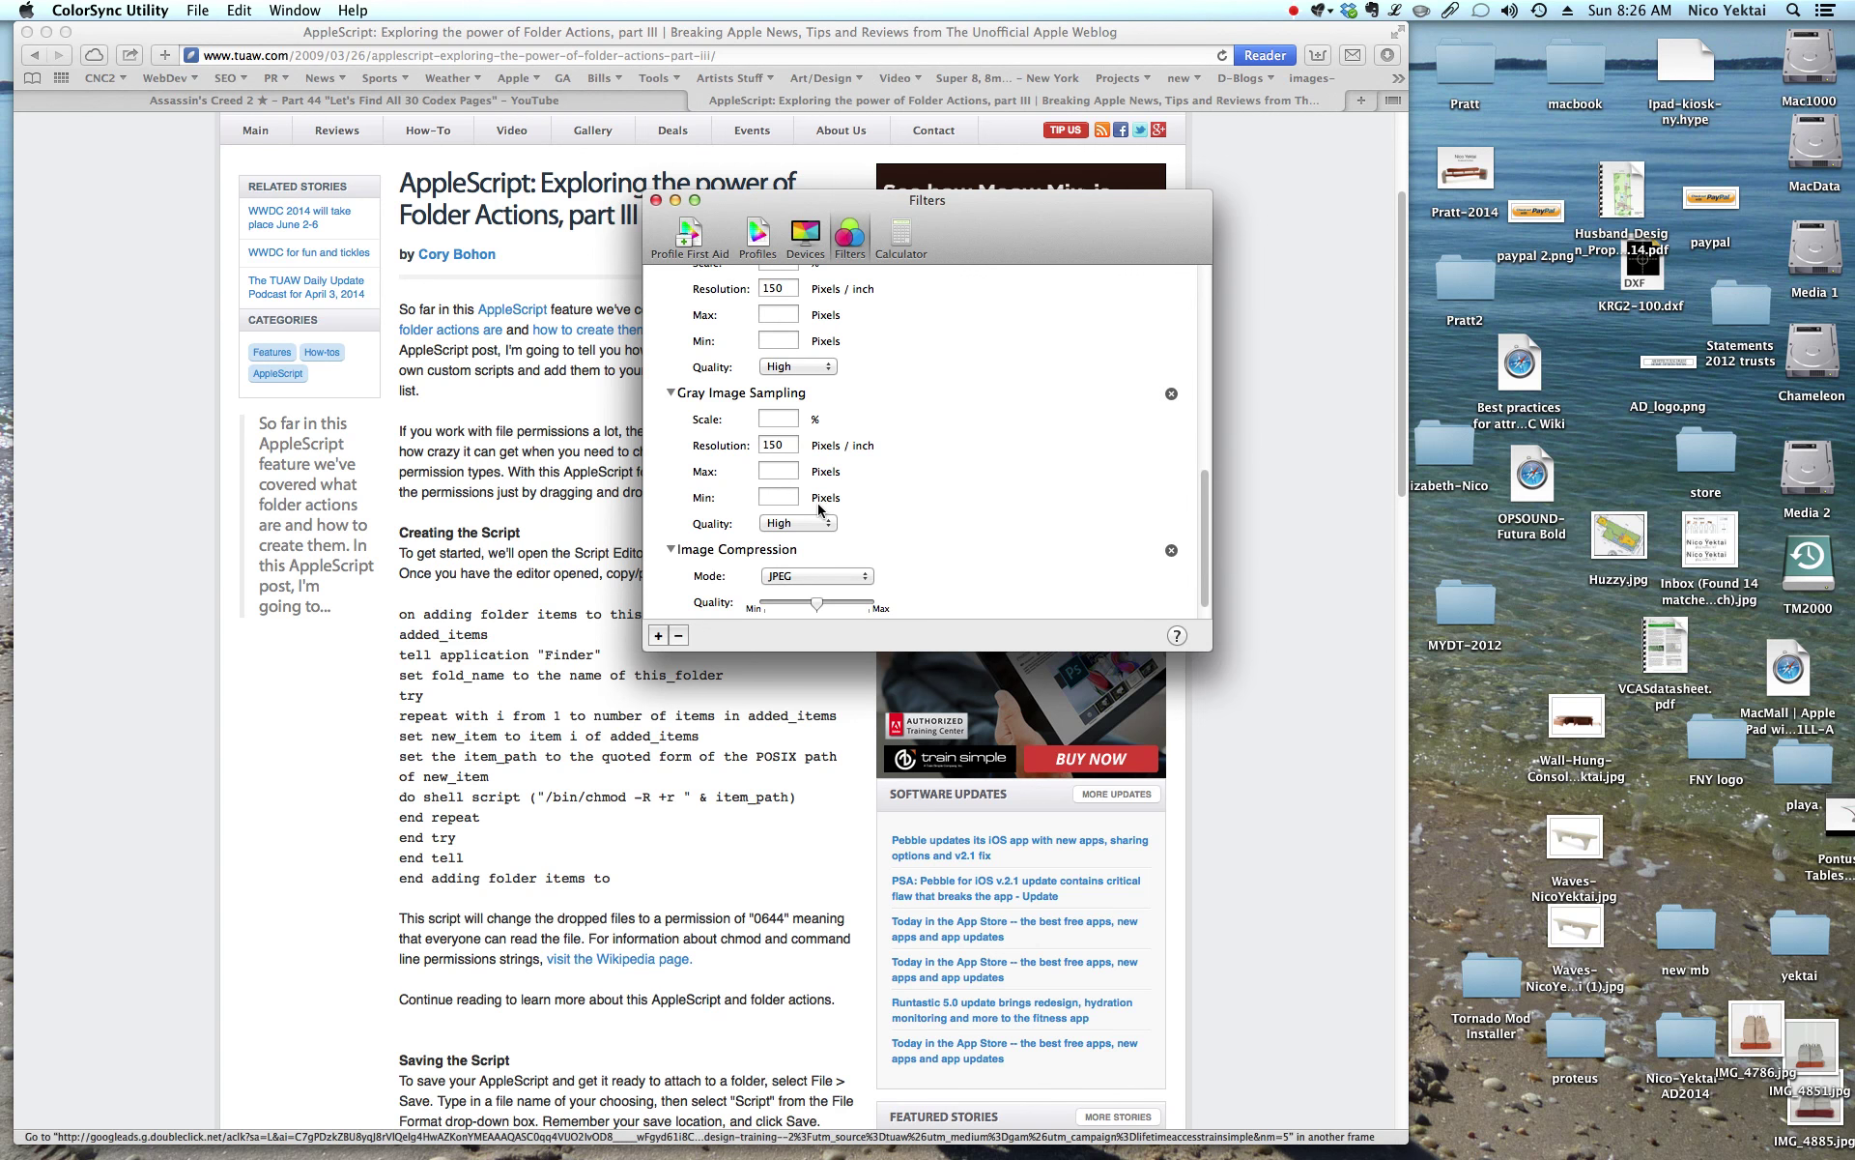
{"action": "scroll", "coordinate": [821, 517], "scroll_direction": "up", "scroll_amount": 4}
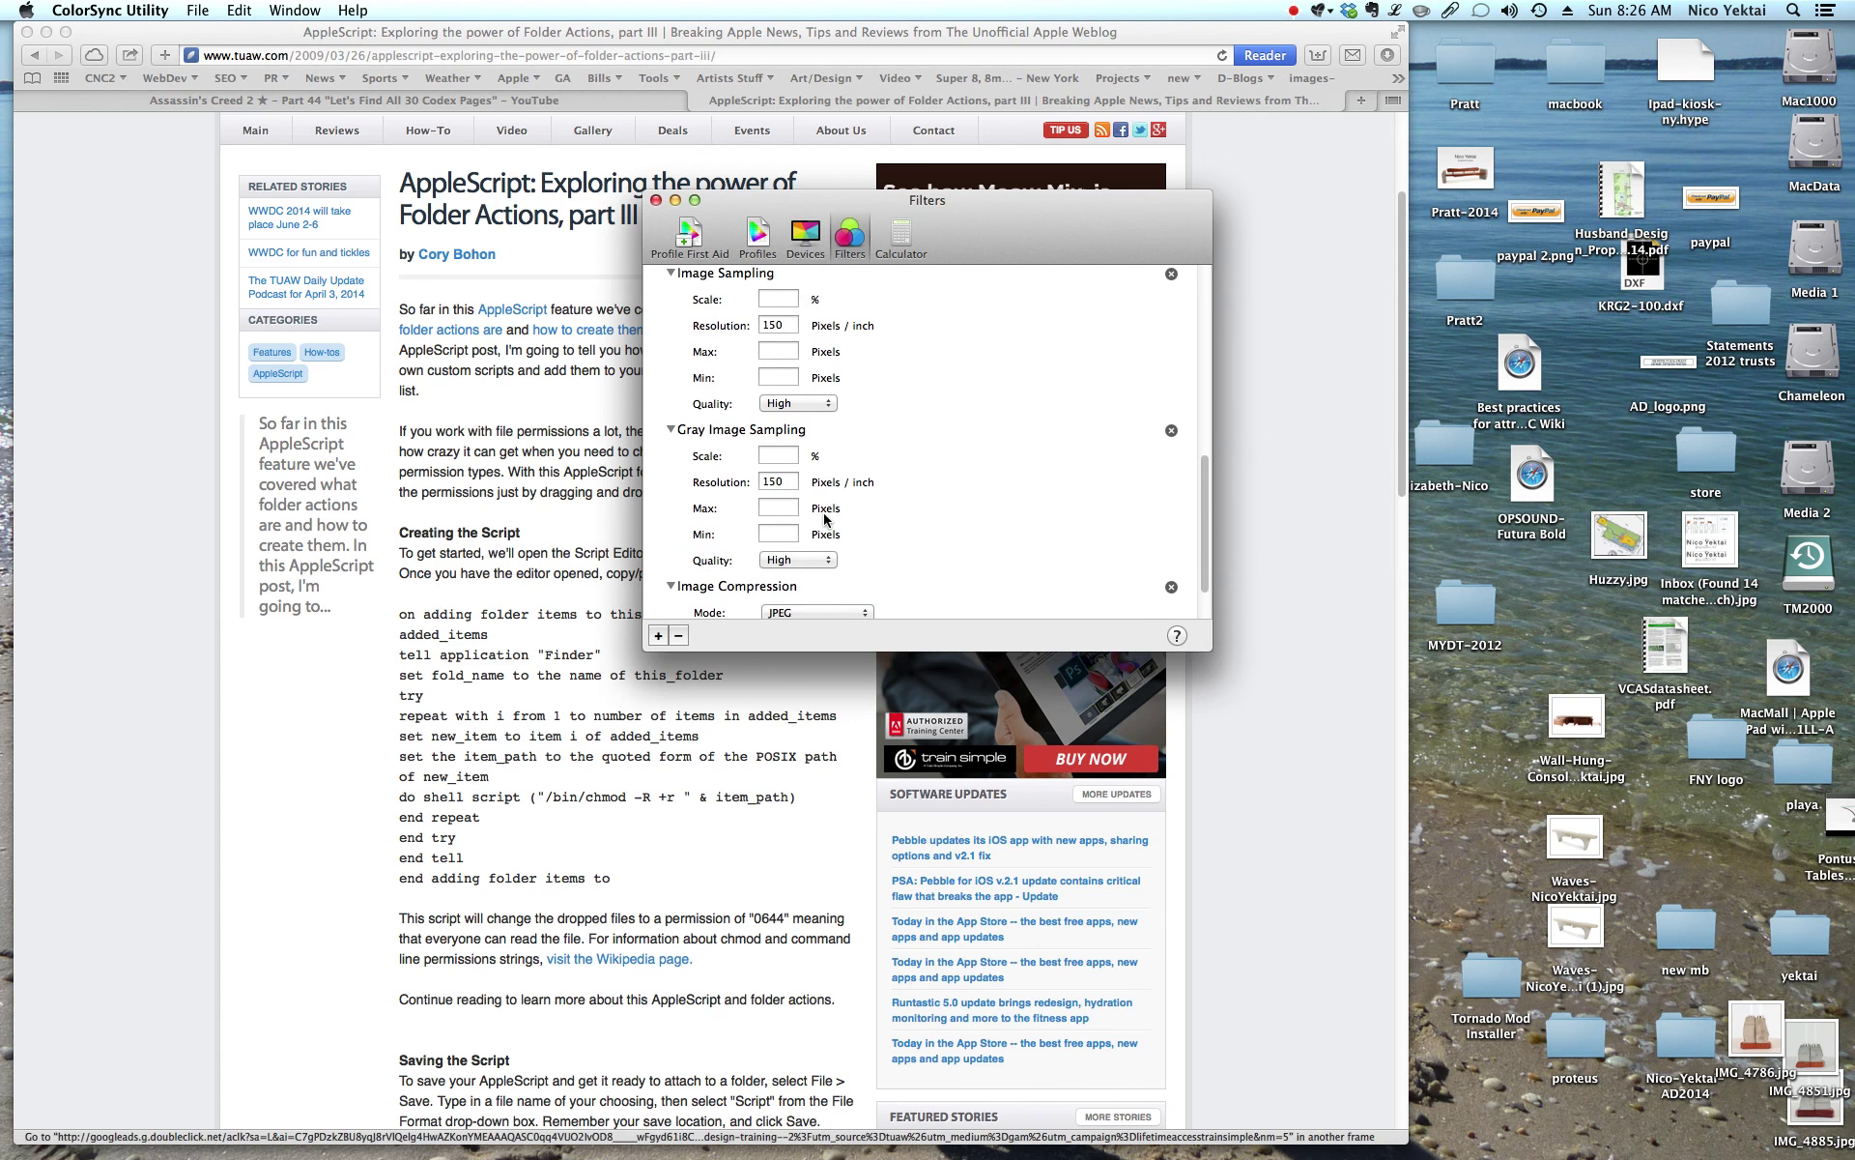
{"action": "scroll", "coordinate": [823, 512], "scroll_direction": "up", "scroll_amount": 3}
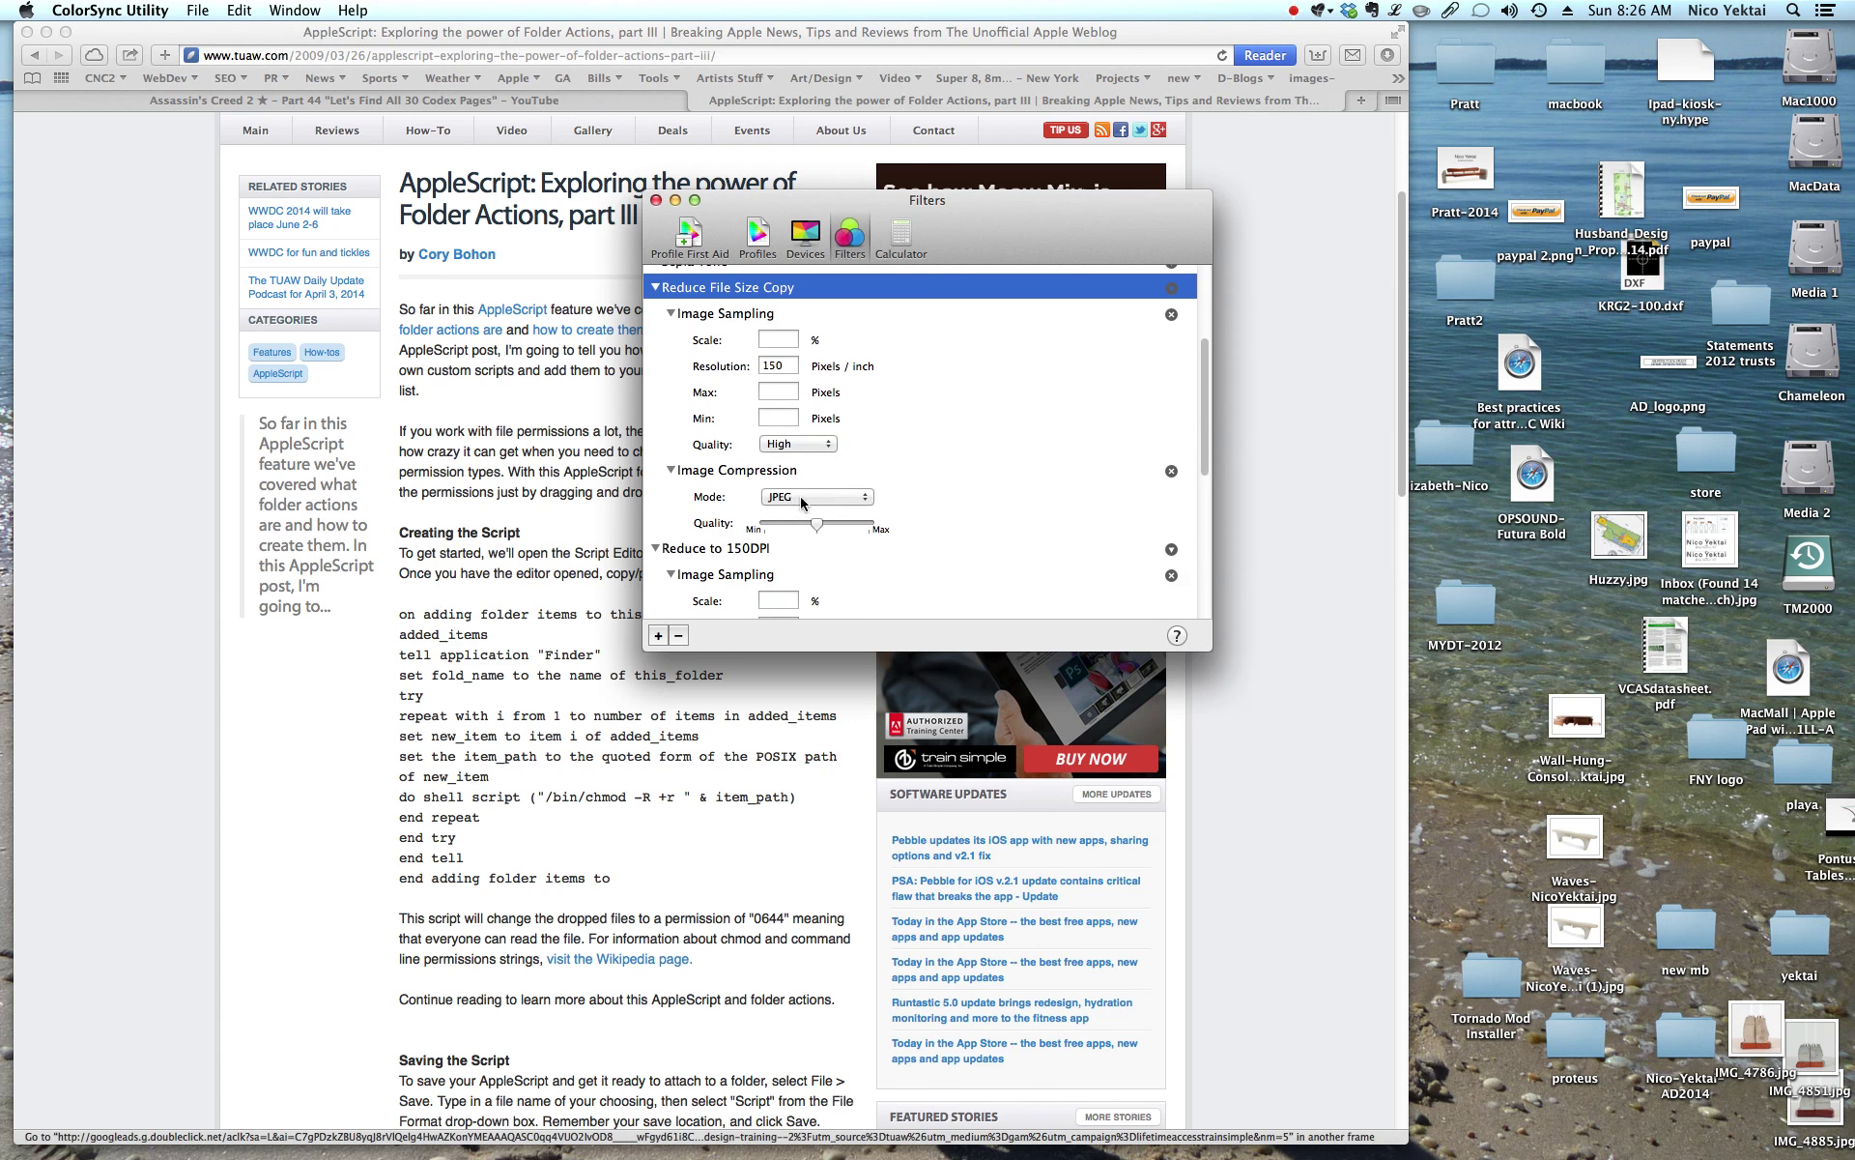
{"action": "left_click", "coordinate": [656, 548]}
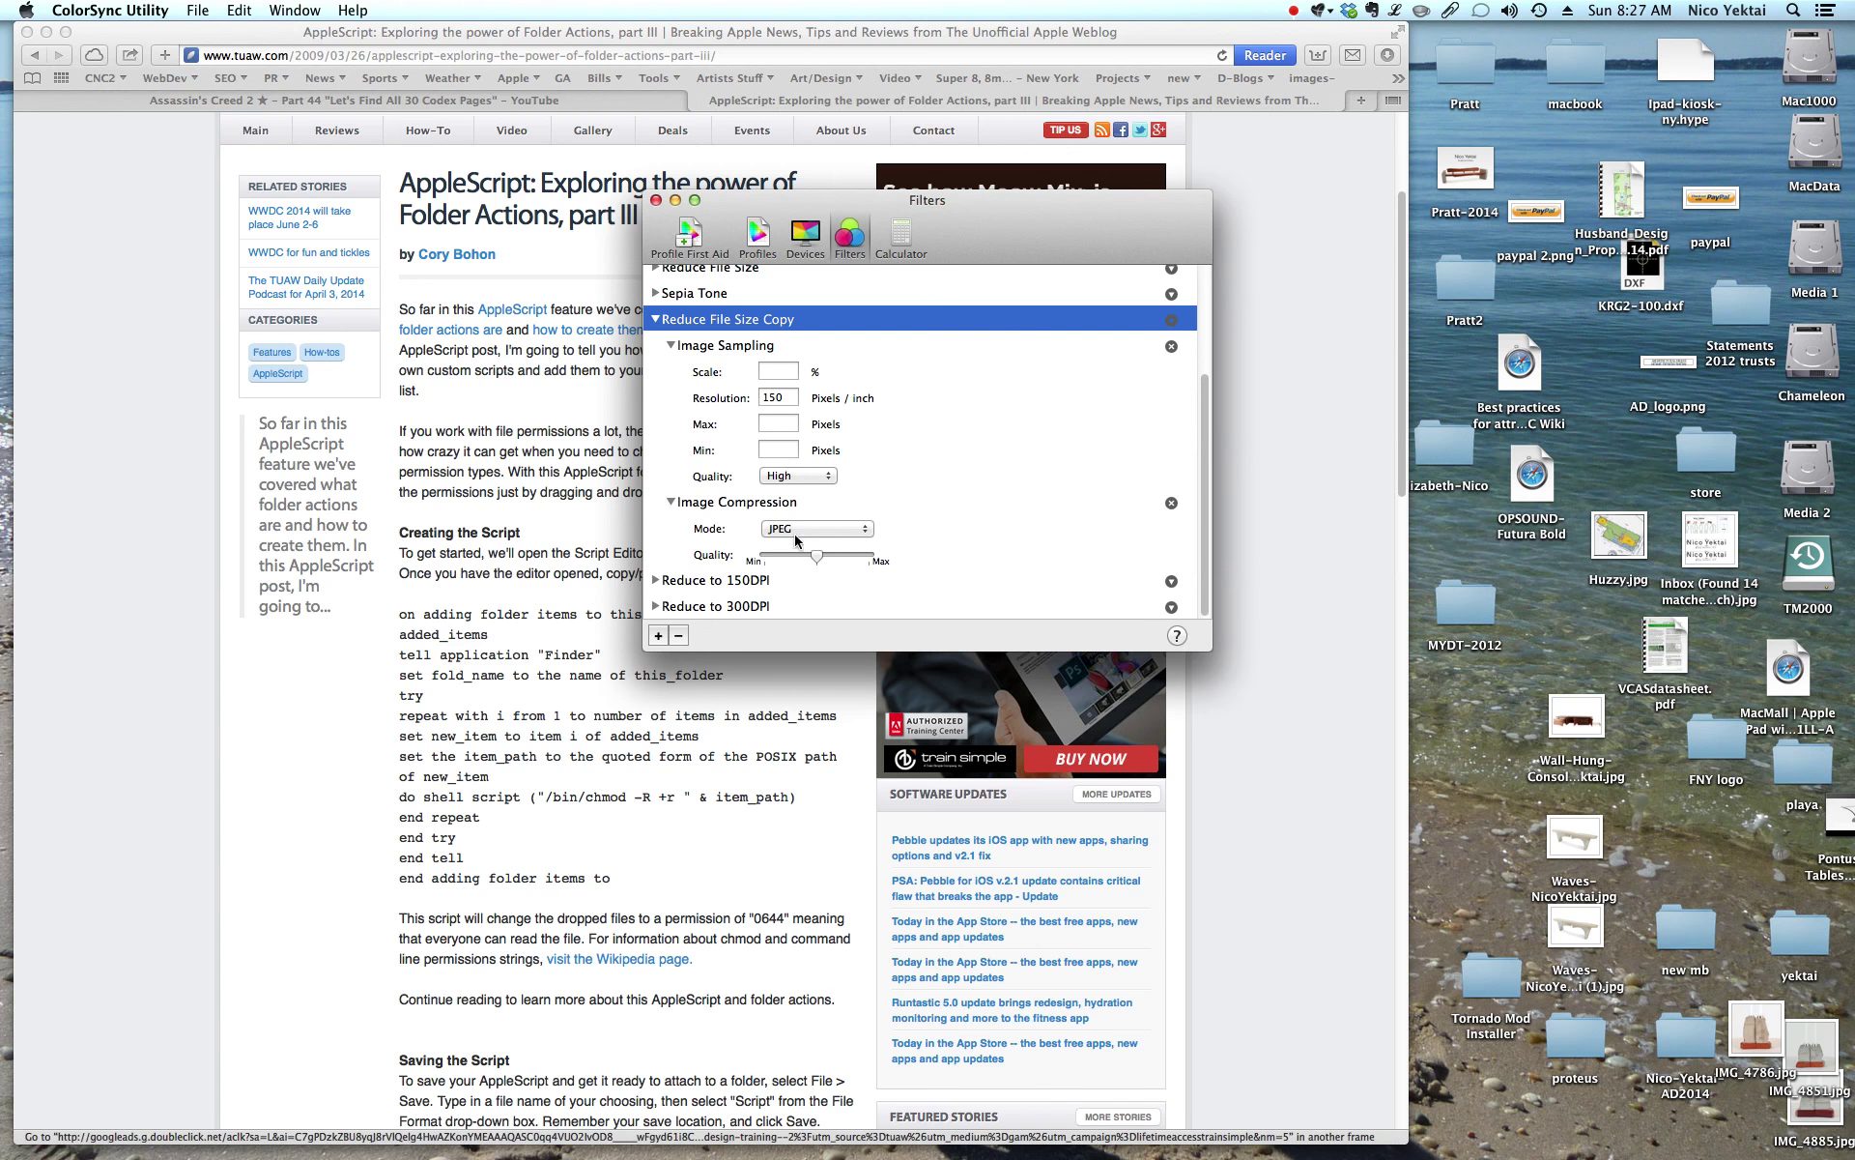
{"action": "scroll", "coordinate": [763, 571], "scroll_direction": "up", "scroll_amount": 3}
{"action": "scroll", "coordinate": [759, 513], "scroll_direction": "up", "scroll_amount": 3}
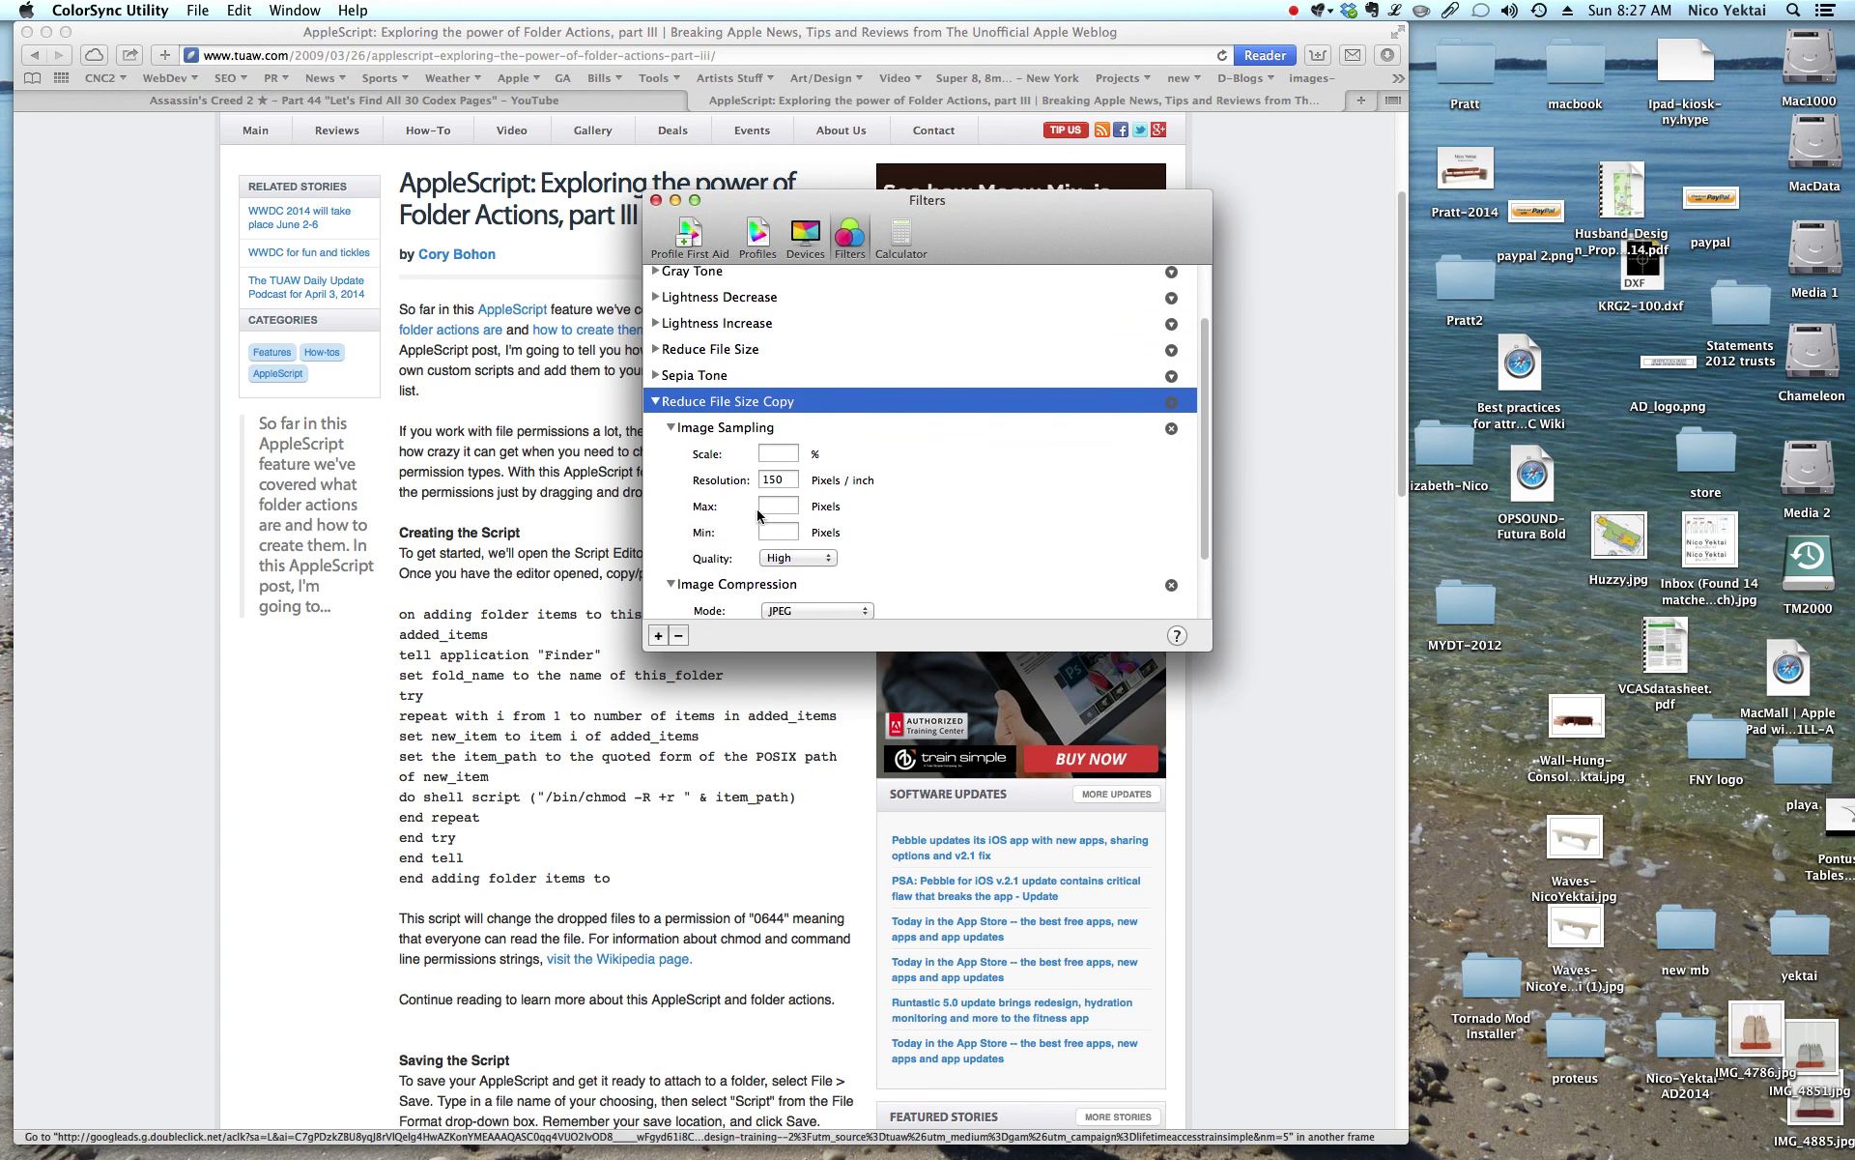
{"action": "scroll", "coordinate": [759, 513], "scroll_direction": "down", "scroll_amount": 5}
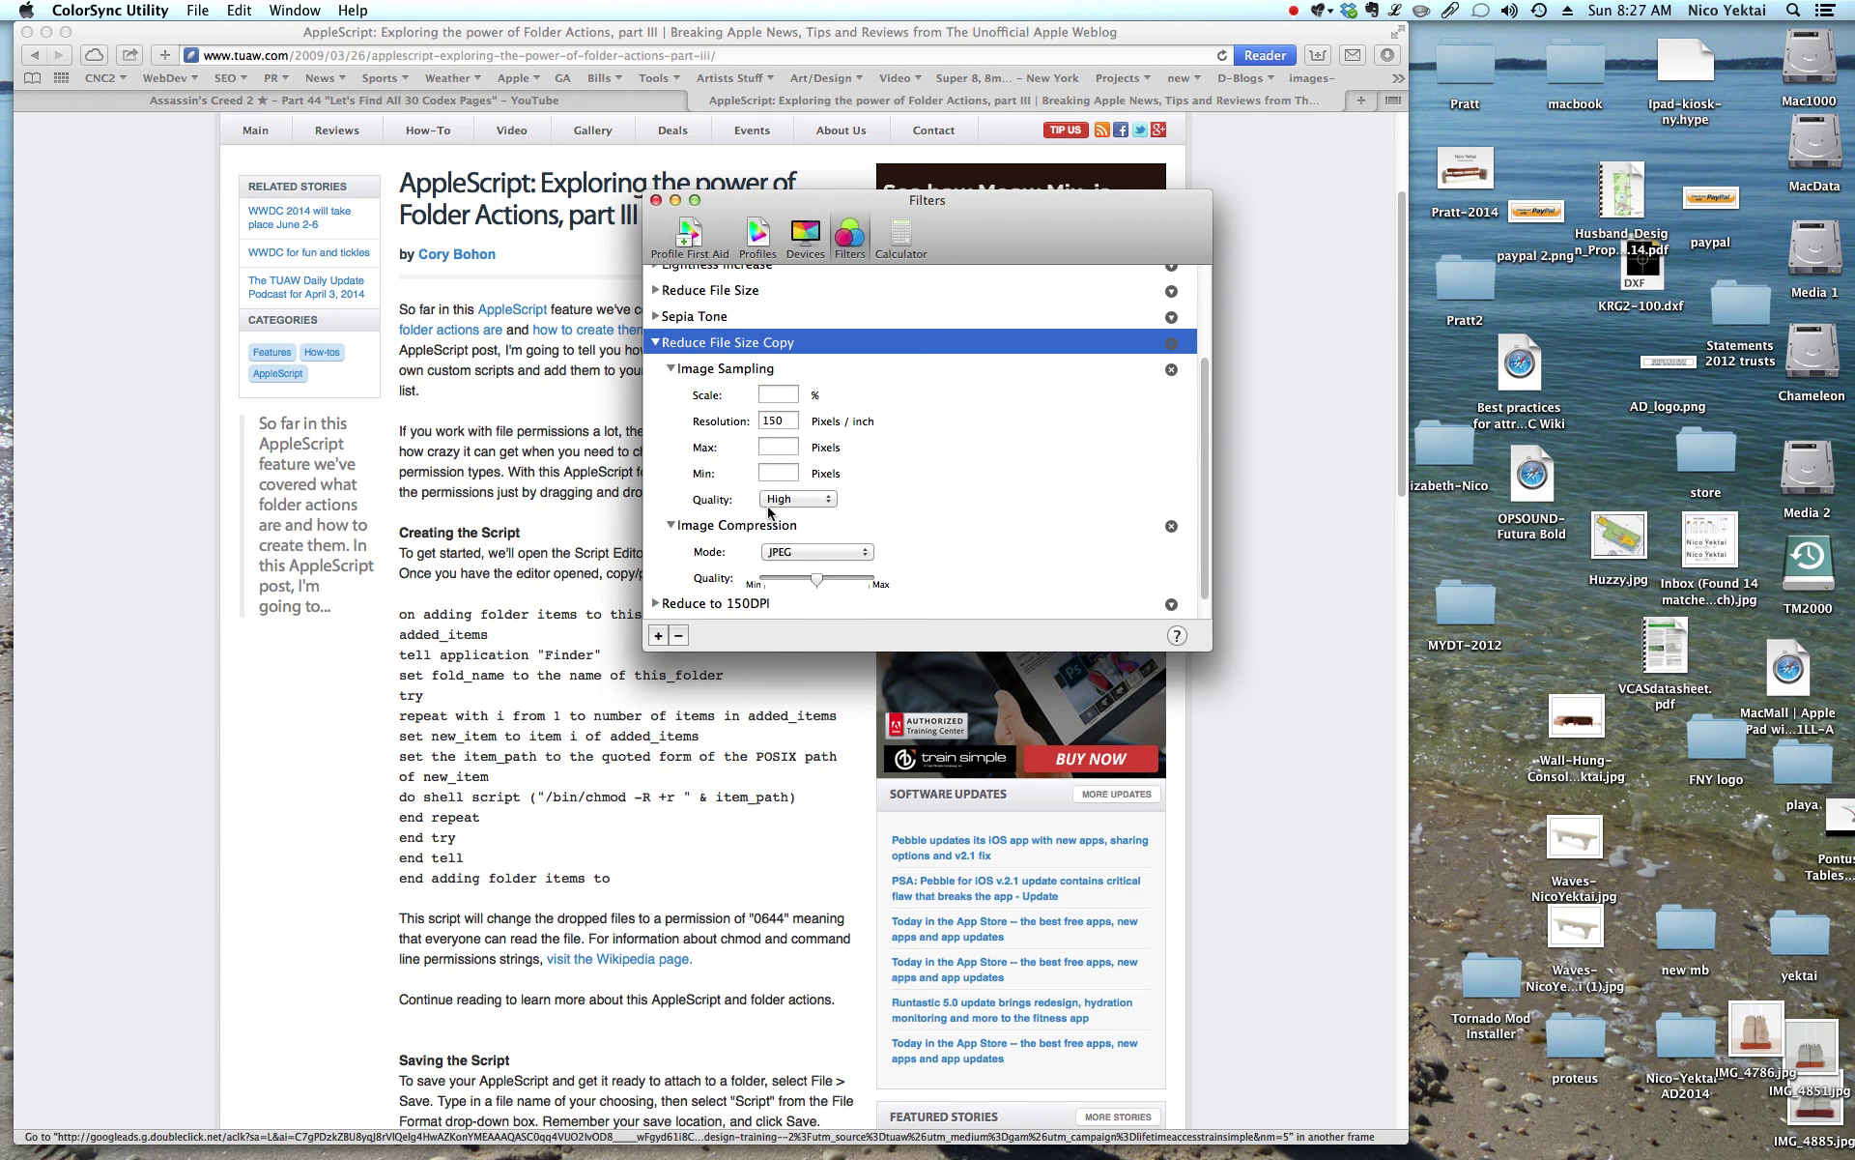
Keep JPEG as the copy's compression mode and collapse Reduce File Size Copy
{"action": "left_click", "coordinate": [843, 553]}
{"action": "left_click", "coordinate": [843, 553]}
{"action": "scroll", "coordinate": [864, 462], "scroll_direction": "down", "scroll_amount": 2}
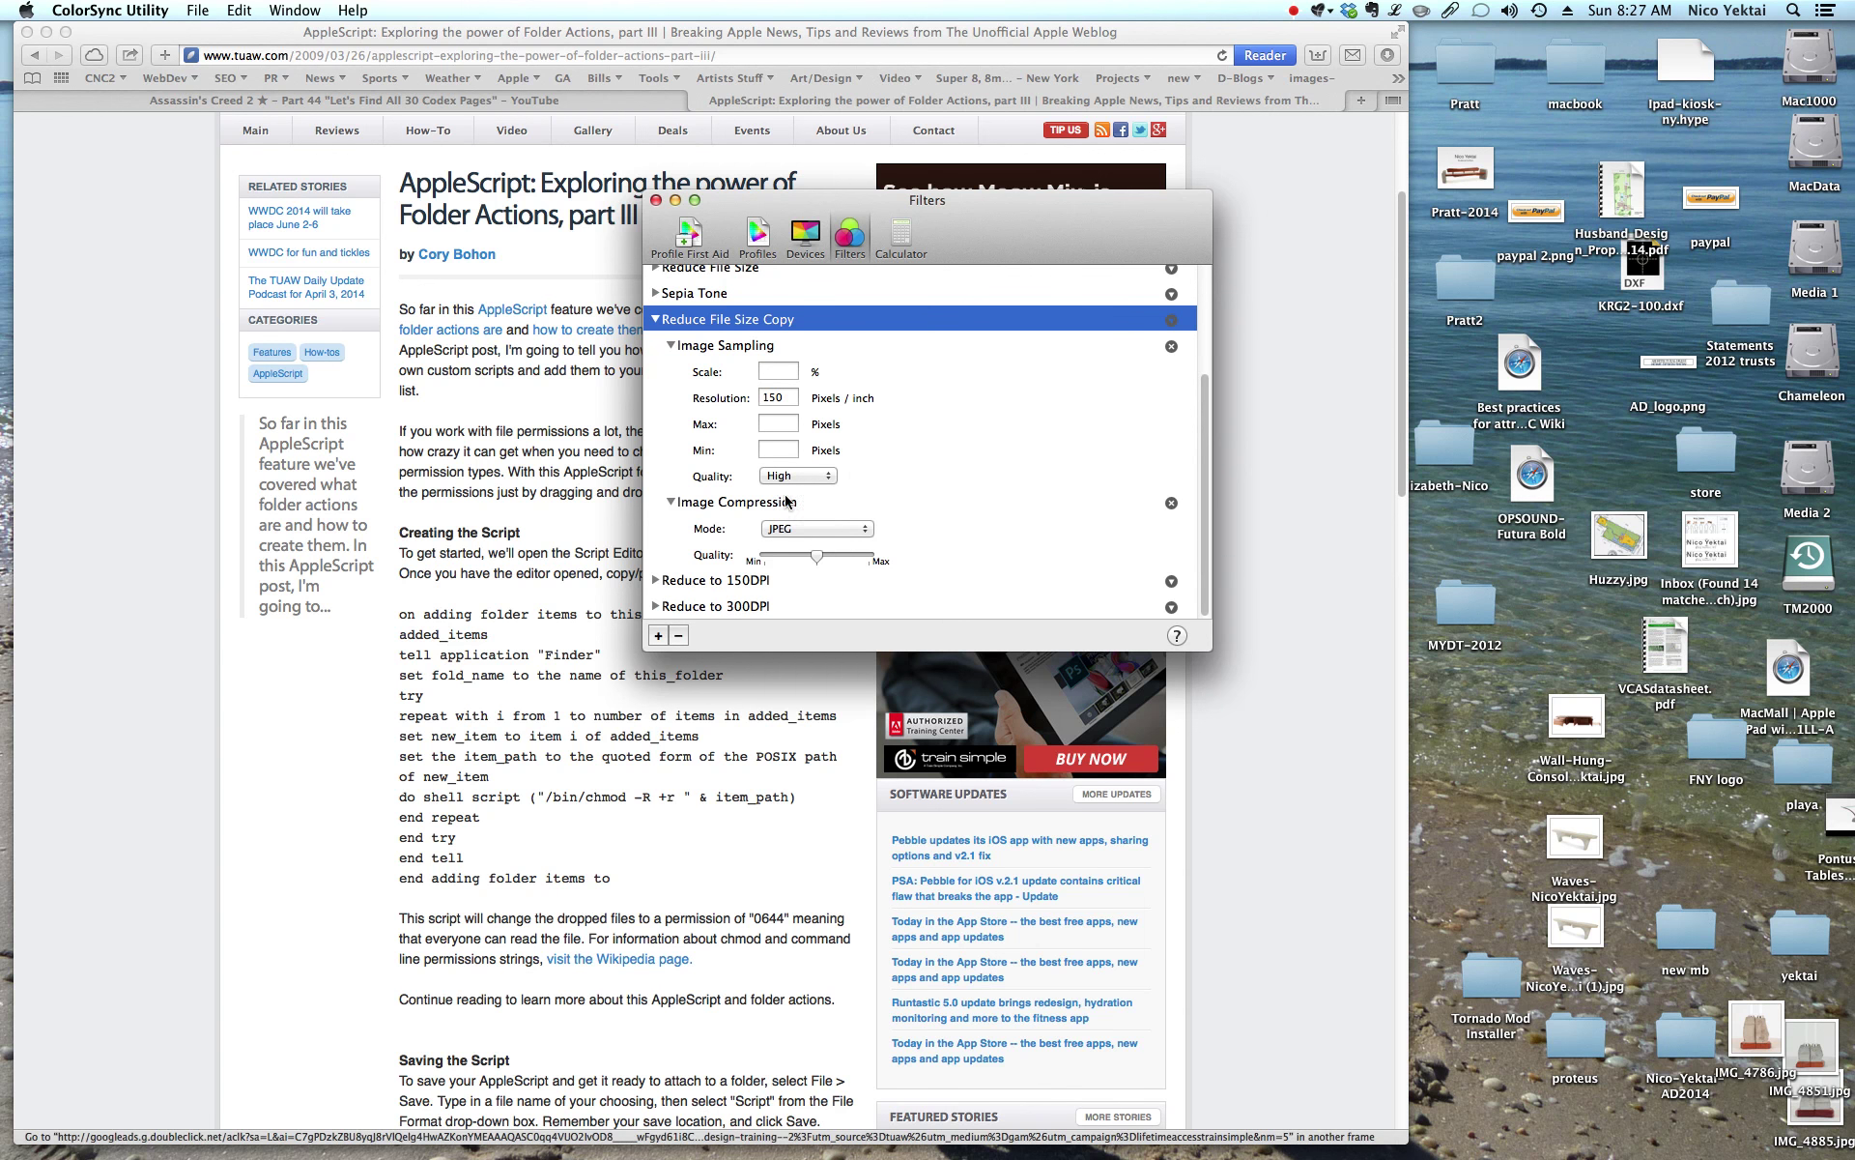
{"action": "left_click", "coordinate": [655, 320]}
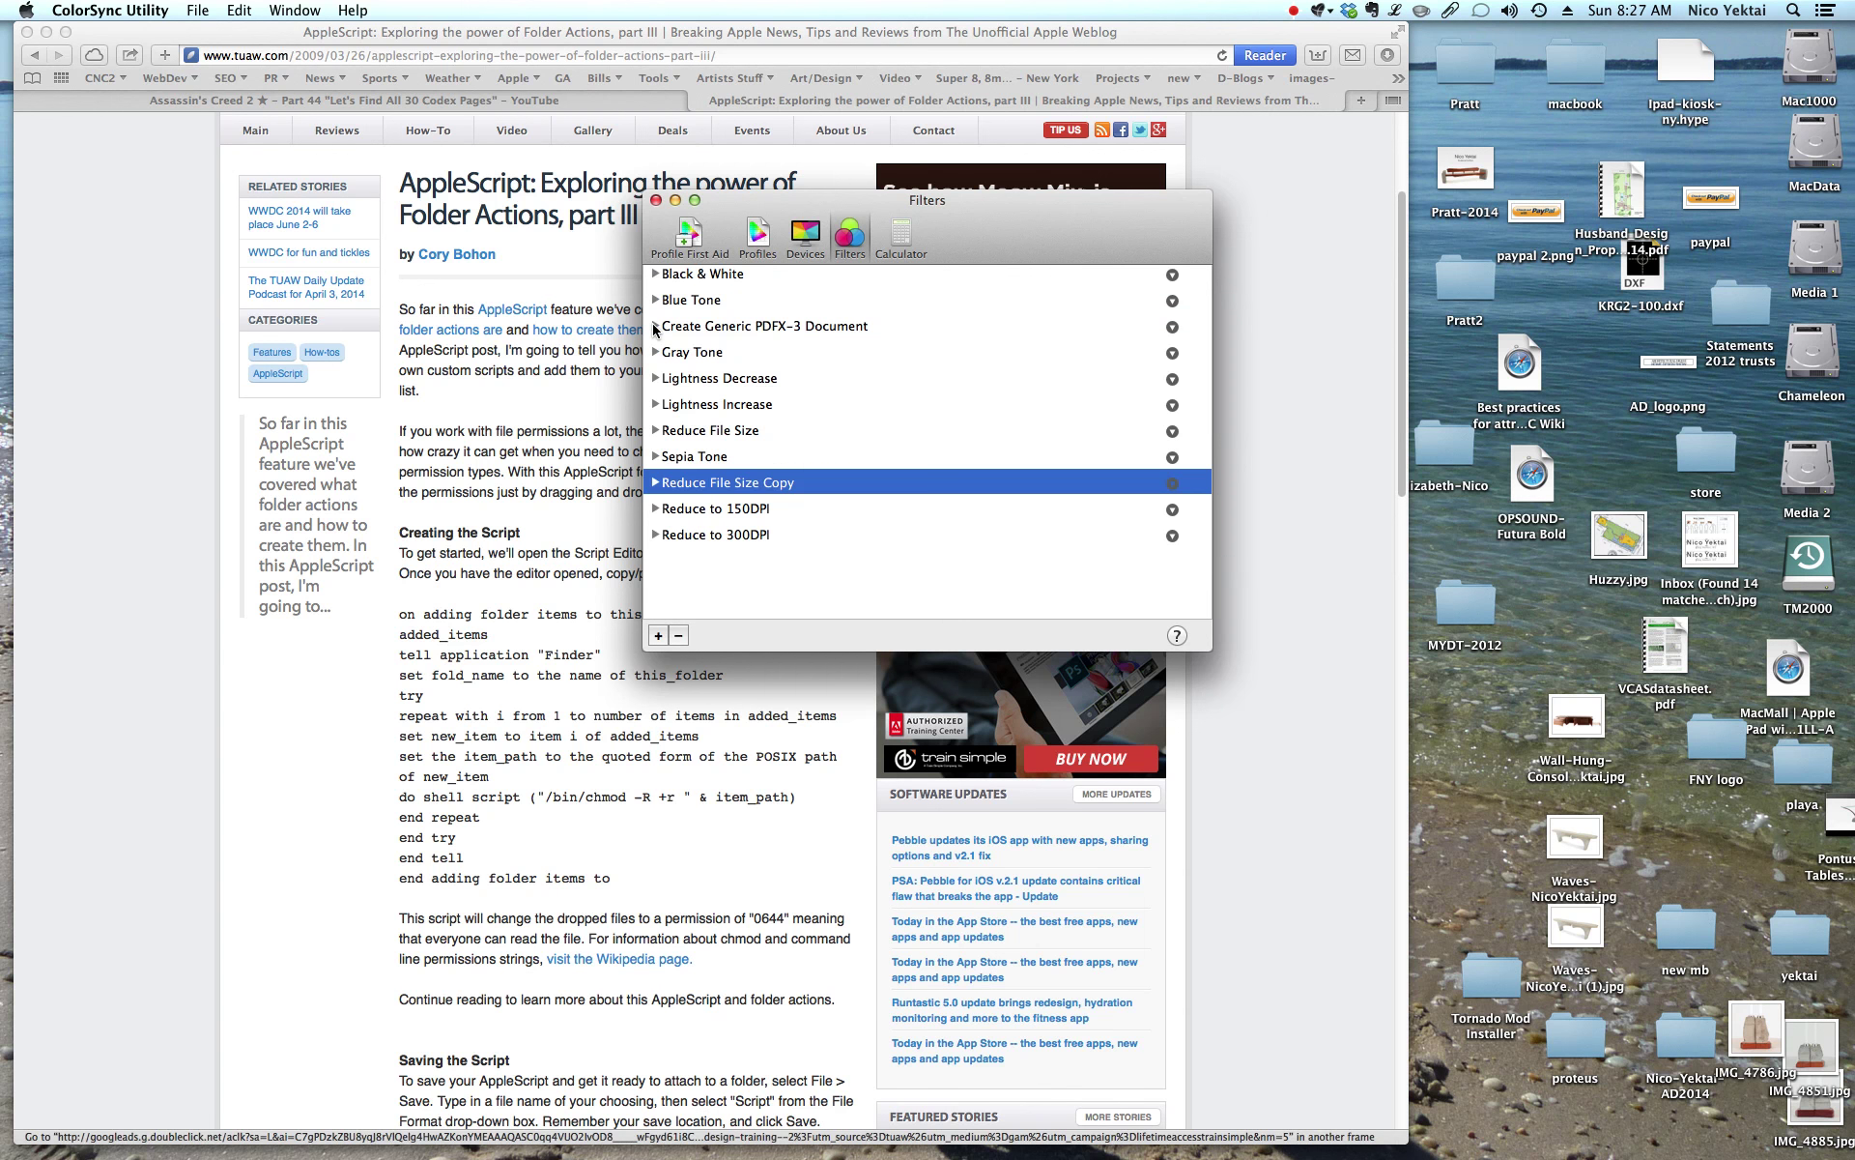
Rename the copied filter to 'tutorial 150' and quit ColorSync Utility
{"action": "double_click", "coordinate": [744, 485]}
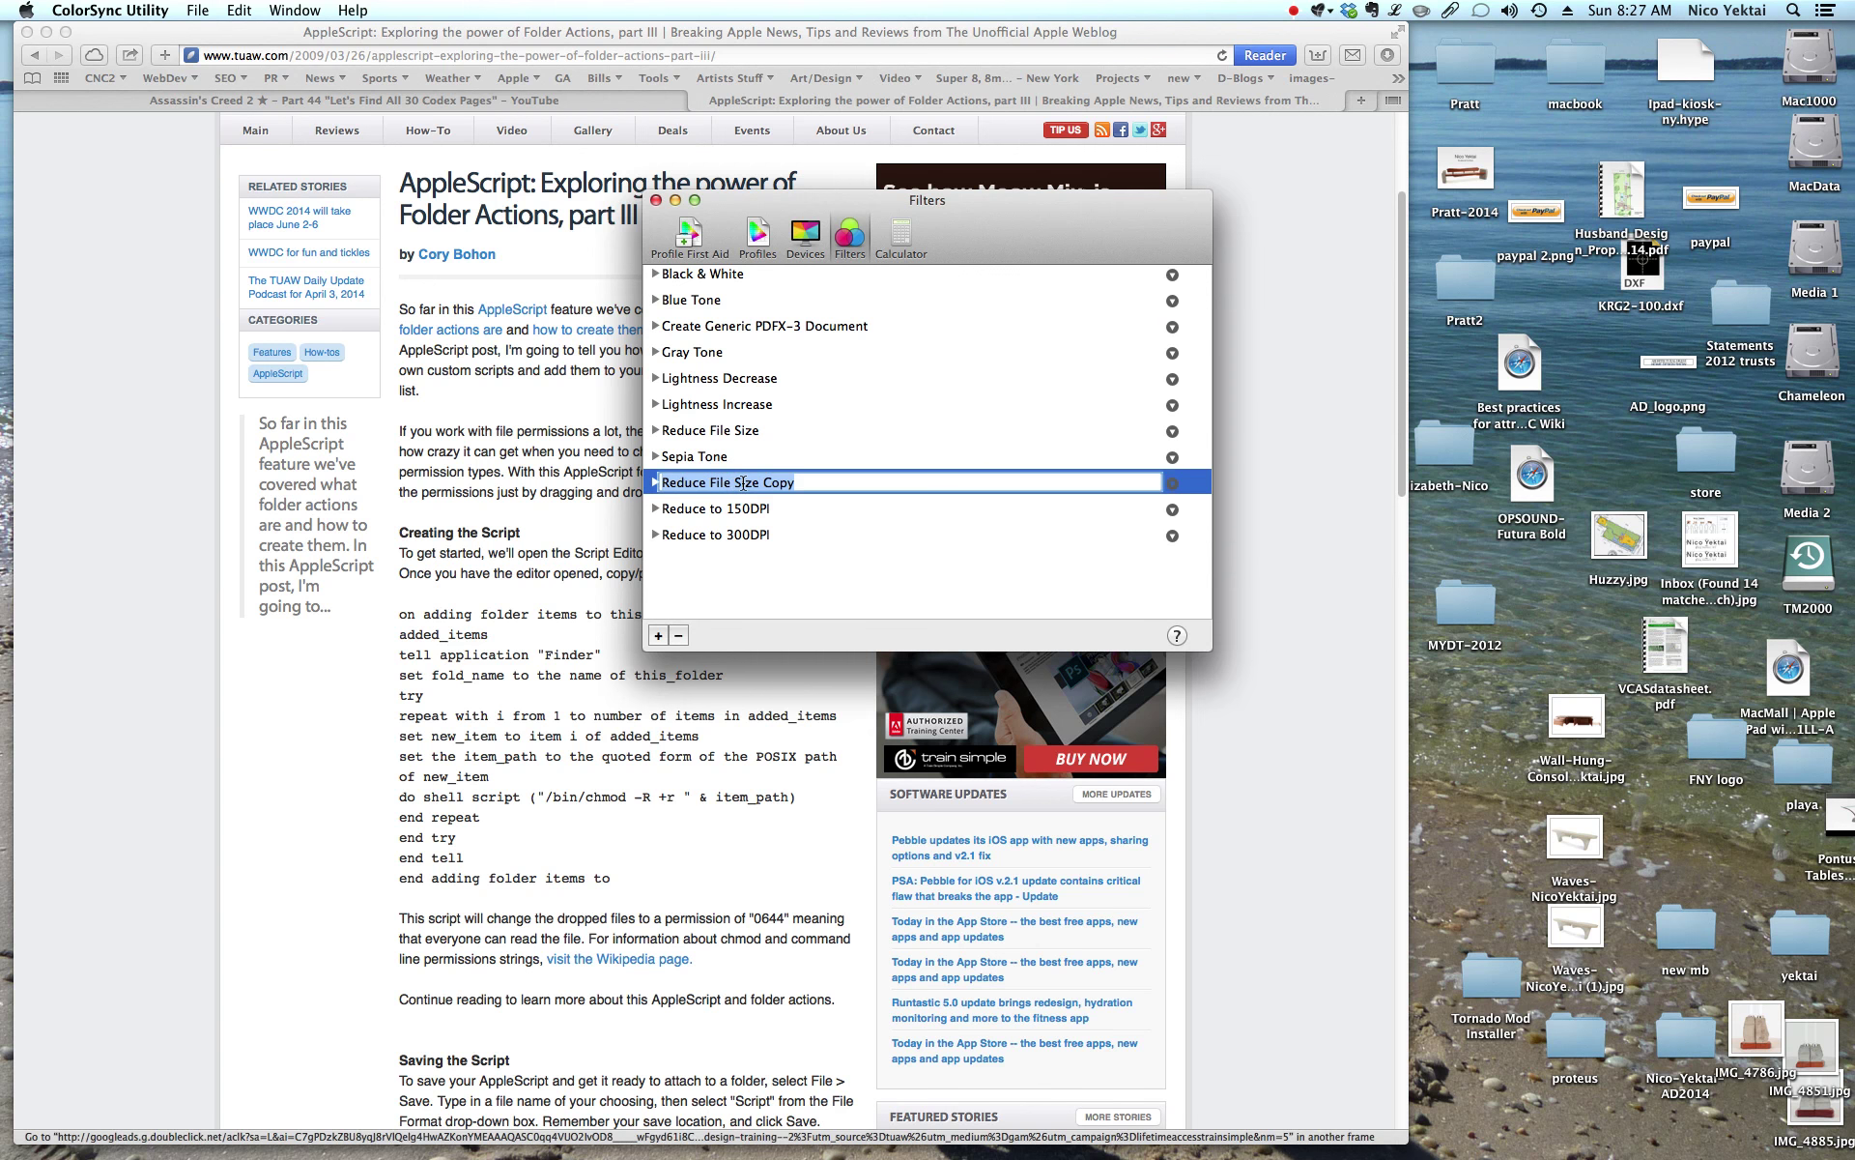
{"action": "type", "text": "tutorial 150"}
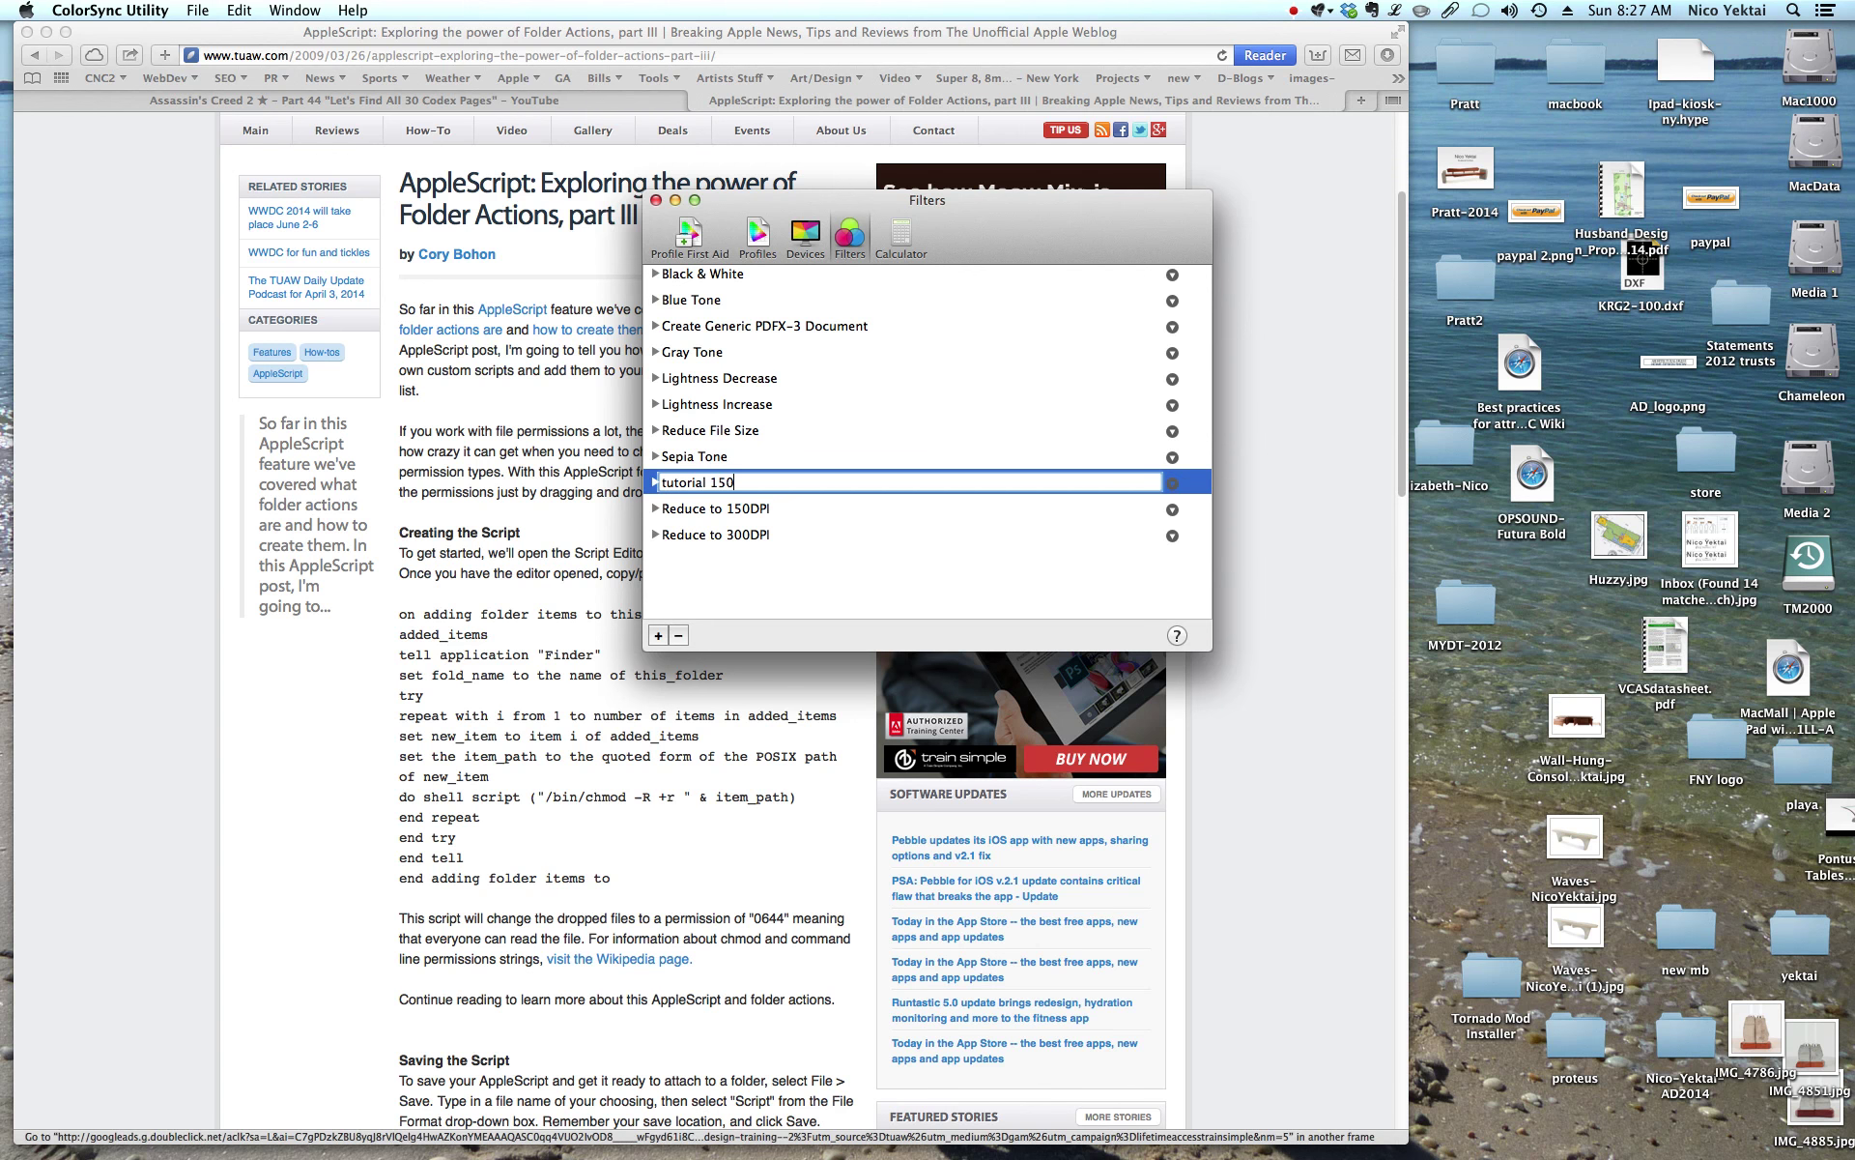
{"action": "key", "text": "Return"}
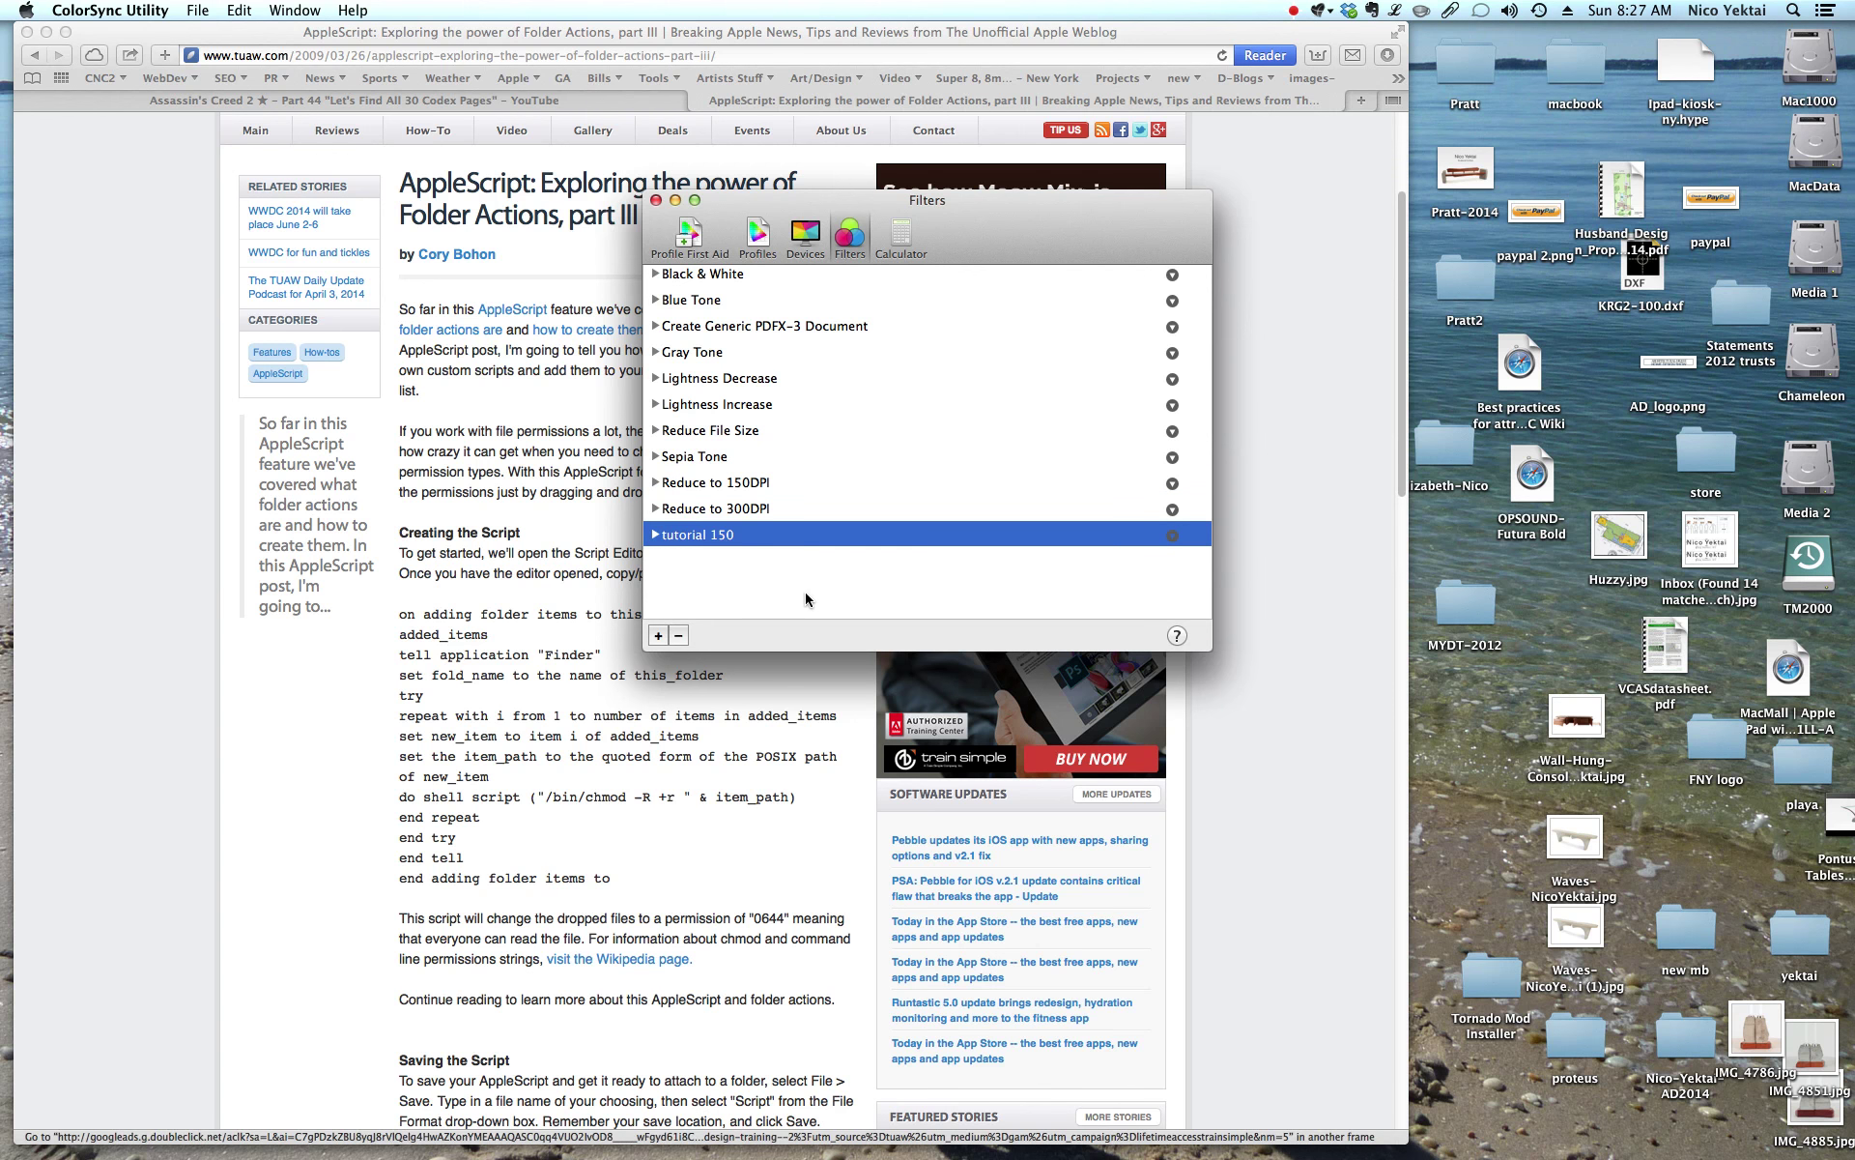
{"action": "left_click", "coordinate": [142, 12]}
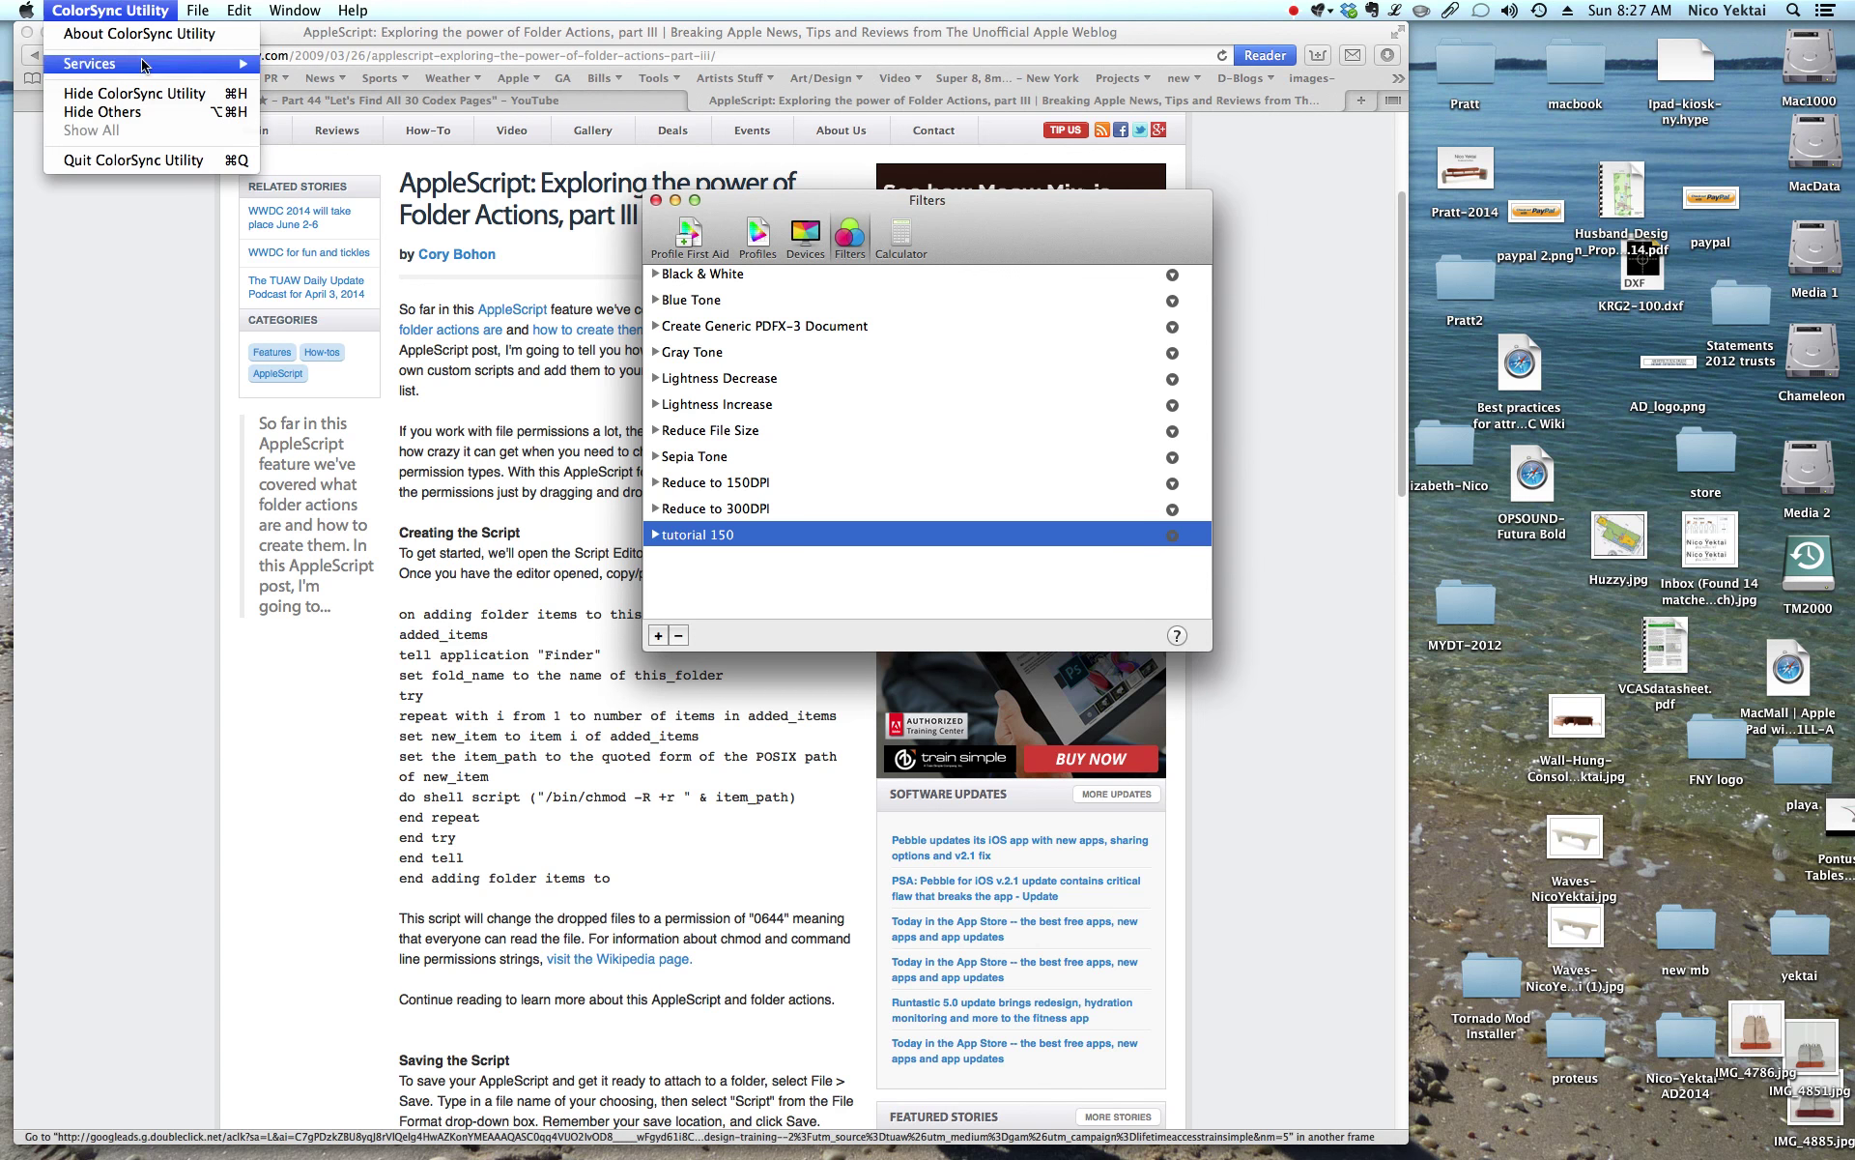
{"action": "left_click", "coordinate": [166, 161]}
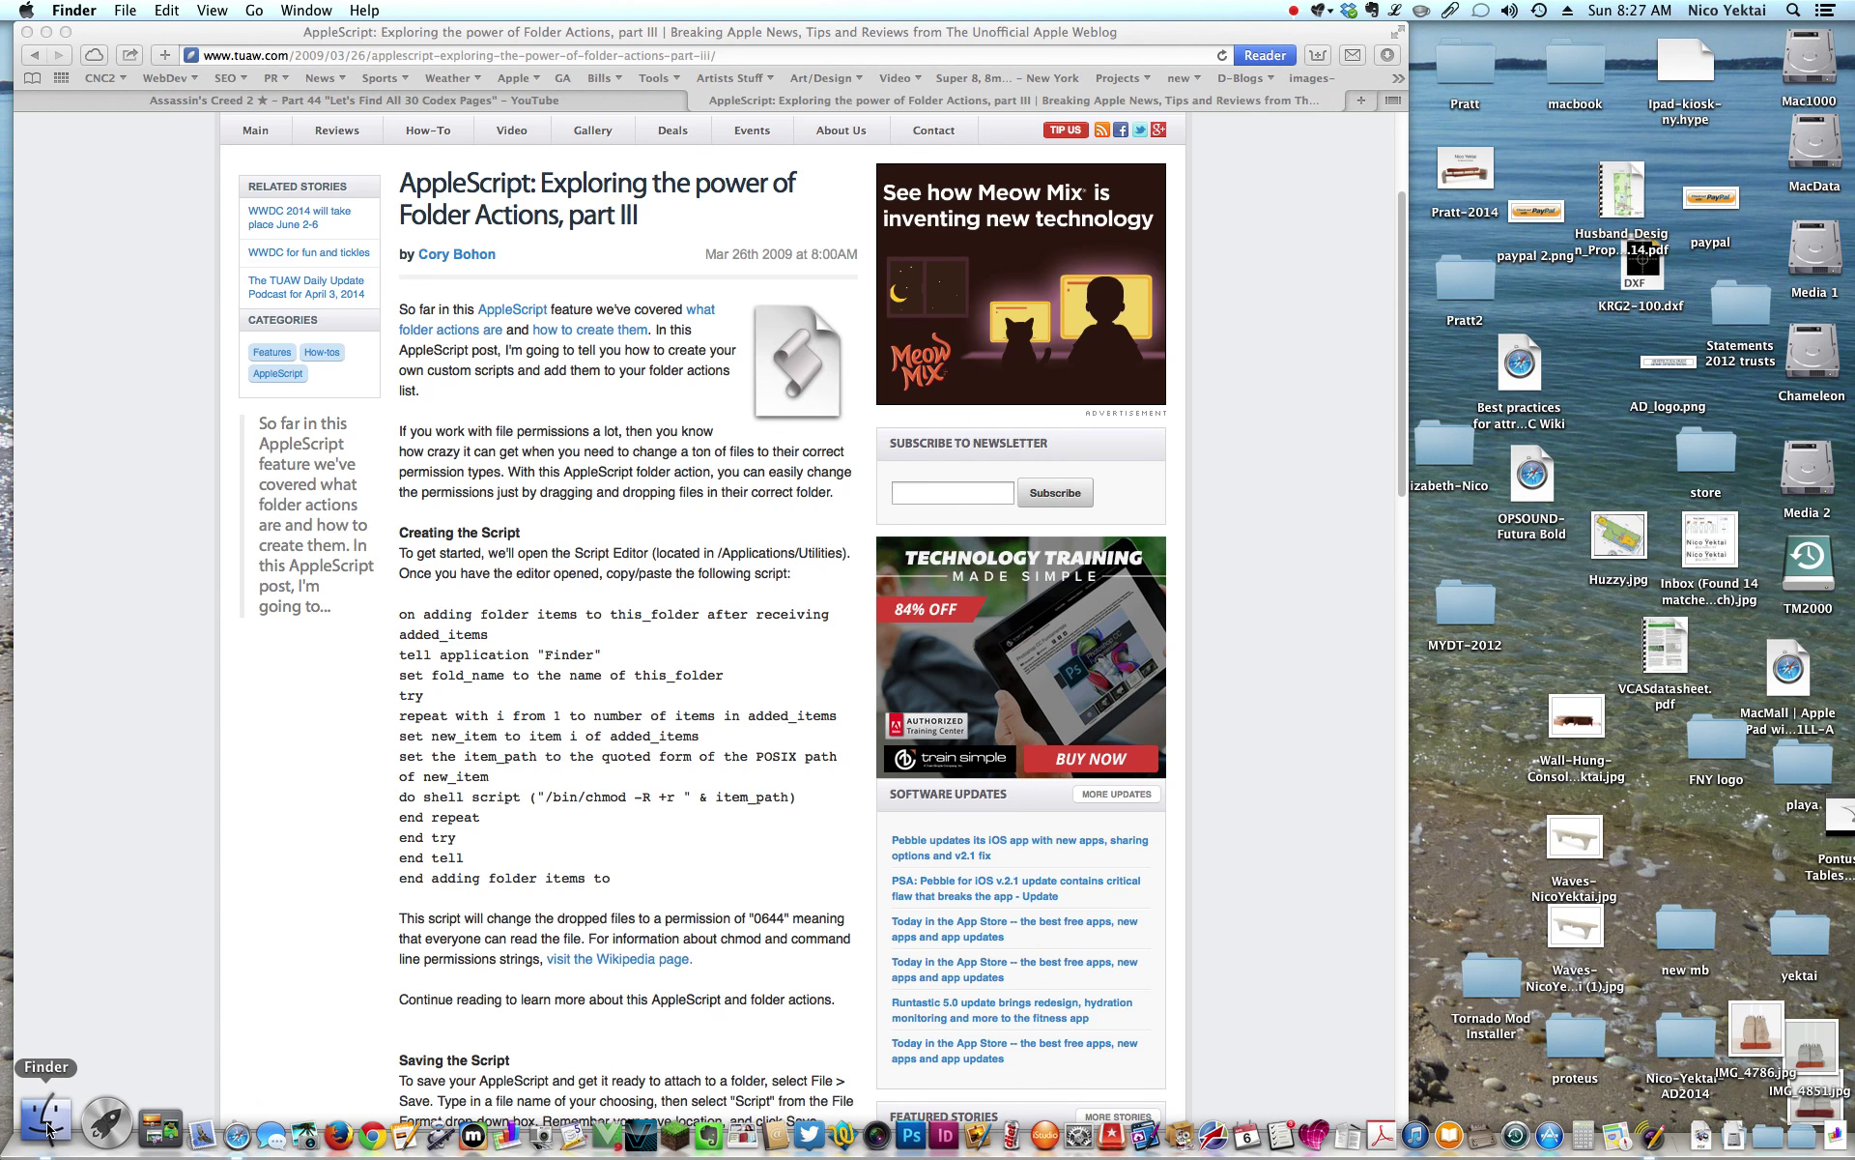
Create a new folder named 'tutorial 150' in the Finder home folder
{"action": "left_click", "coordinate": [46, 1127]}
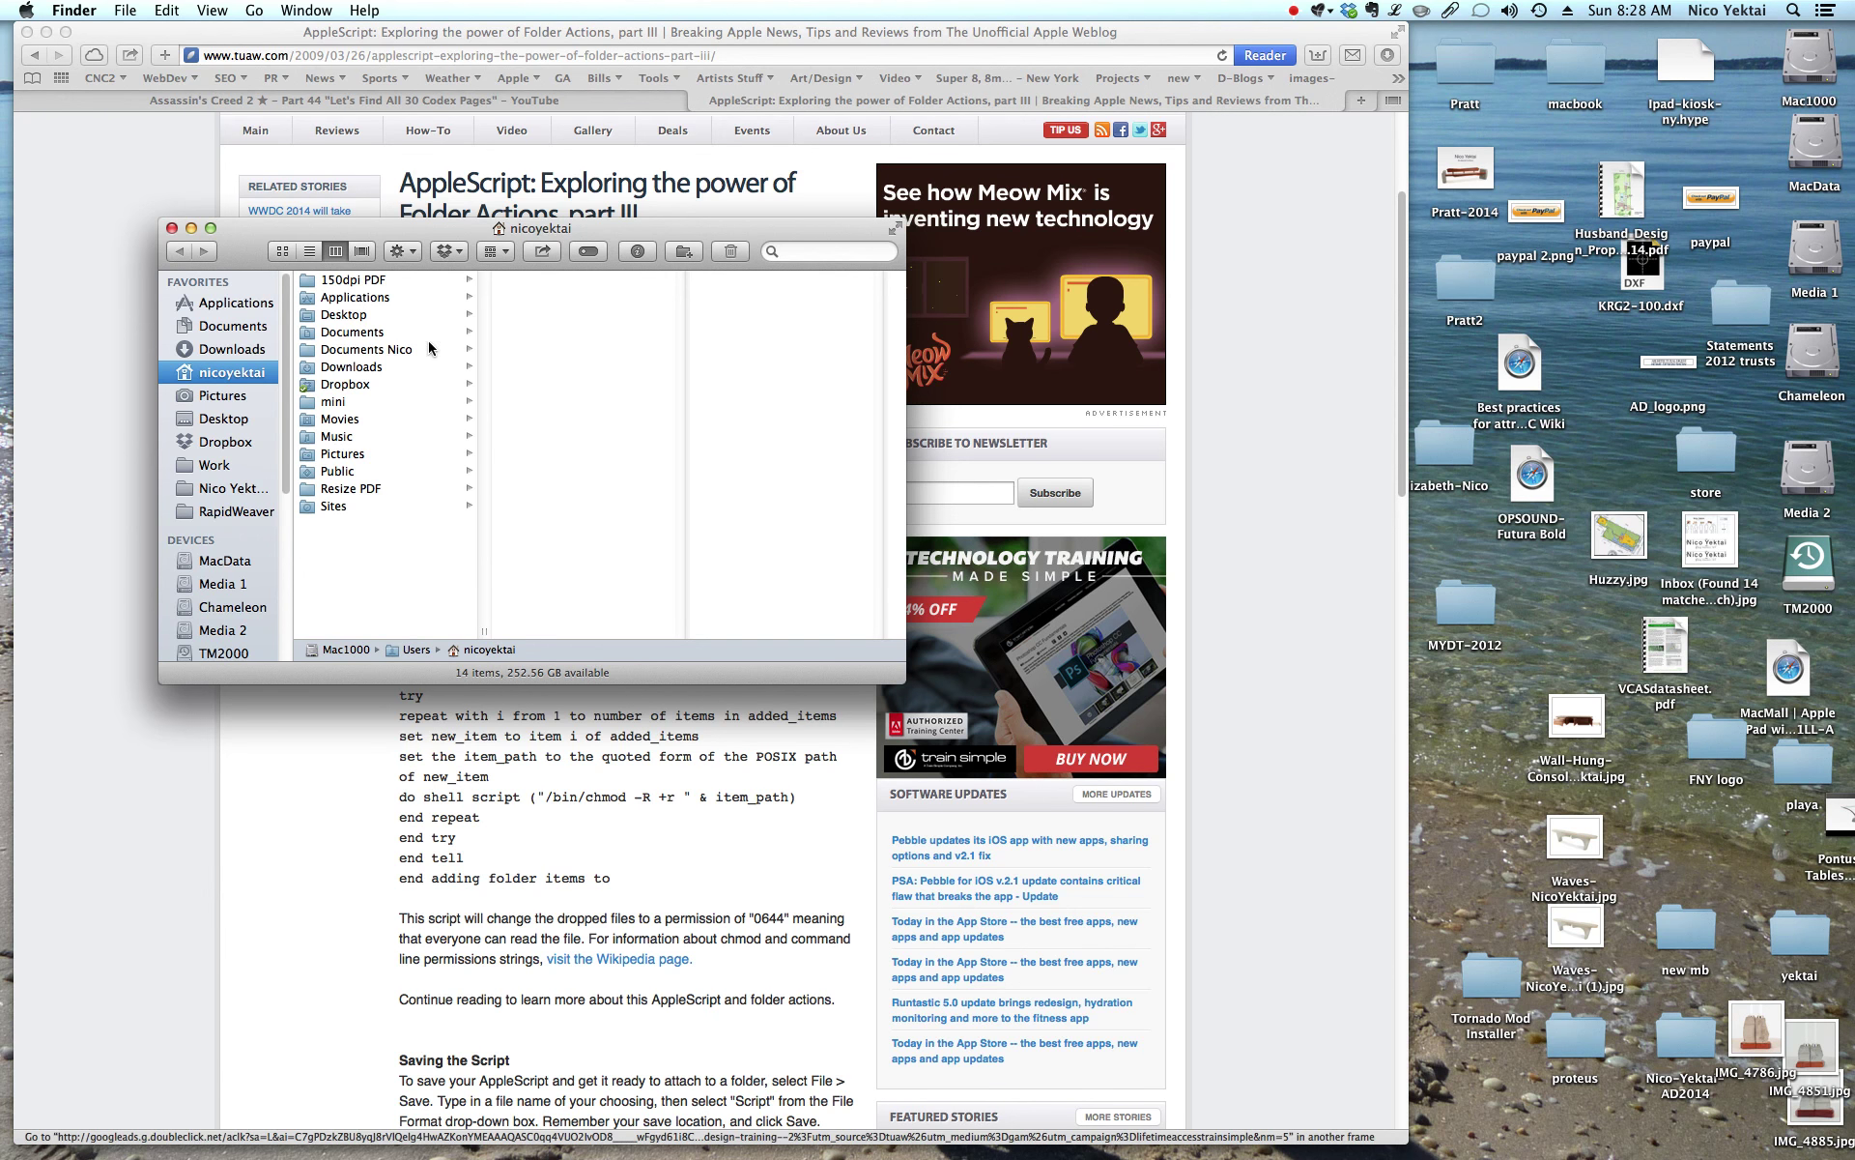
{"action": "left_click", "coordinate": [686, 252]}
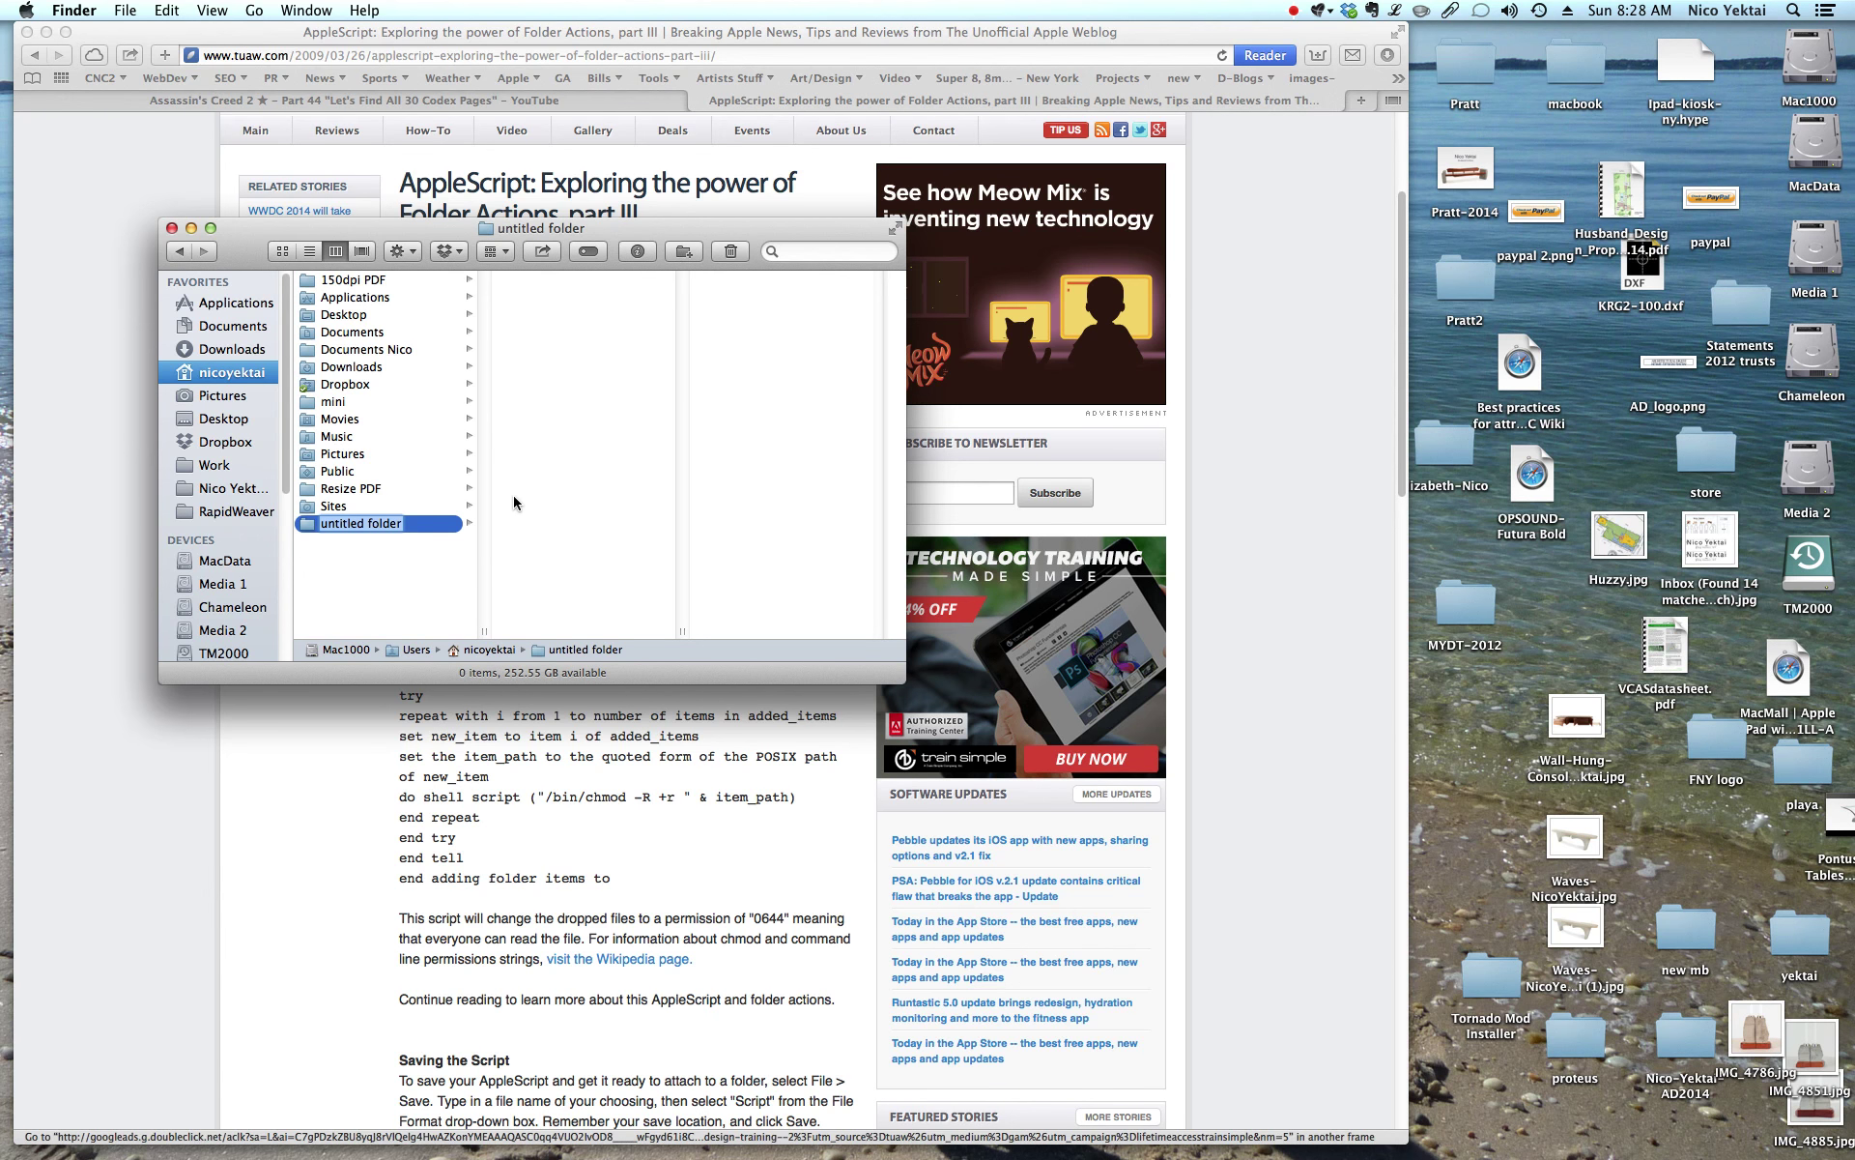
{"action": "type", "text": "tutorial 150"}
{"action": "left_click", "coordinate": [454, 560]}
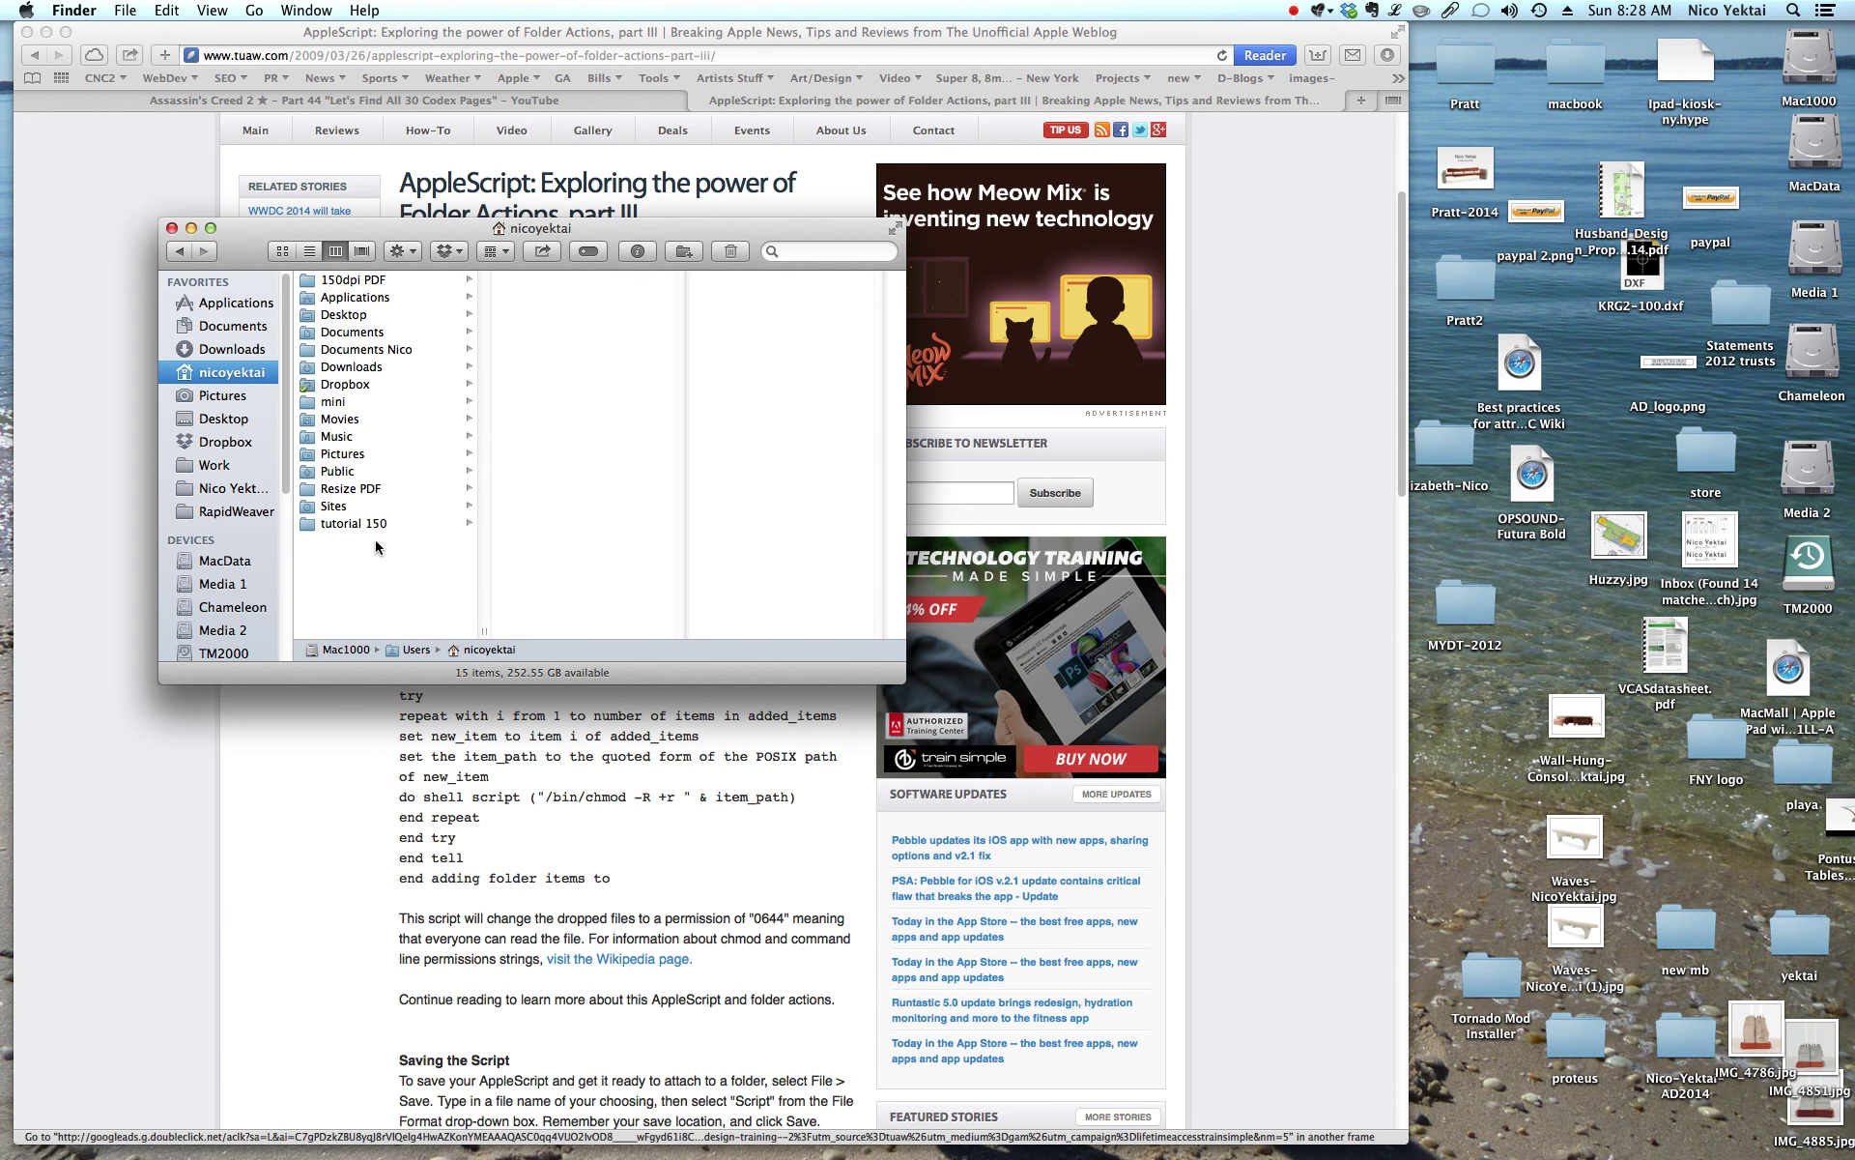
{"action": "mouse_move", "coordinate": [409, 1148]}
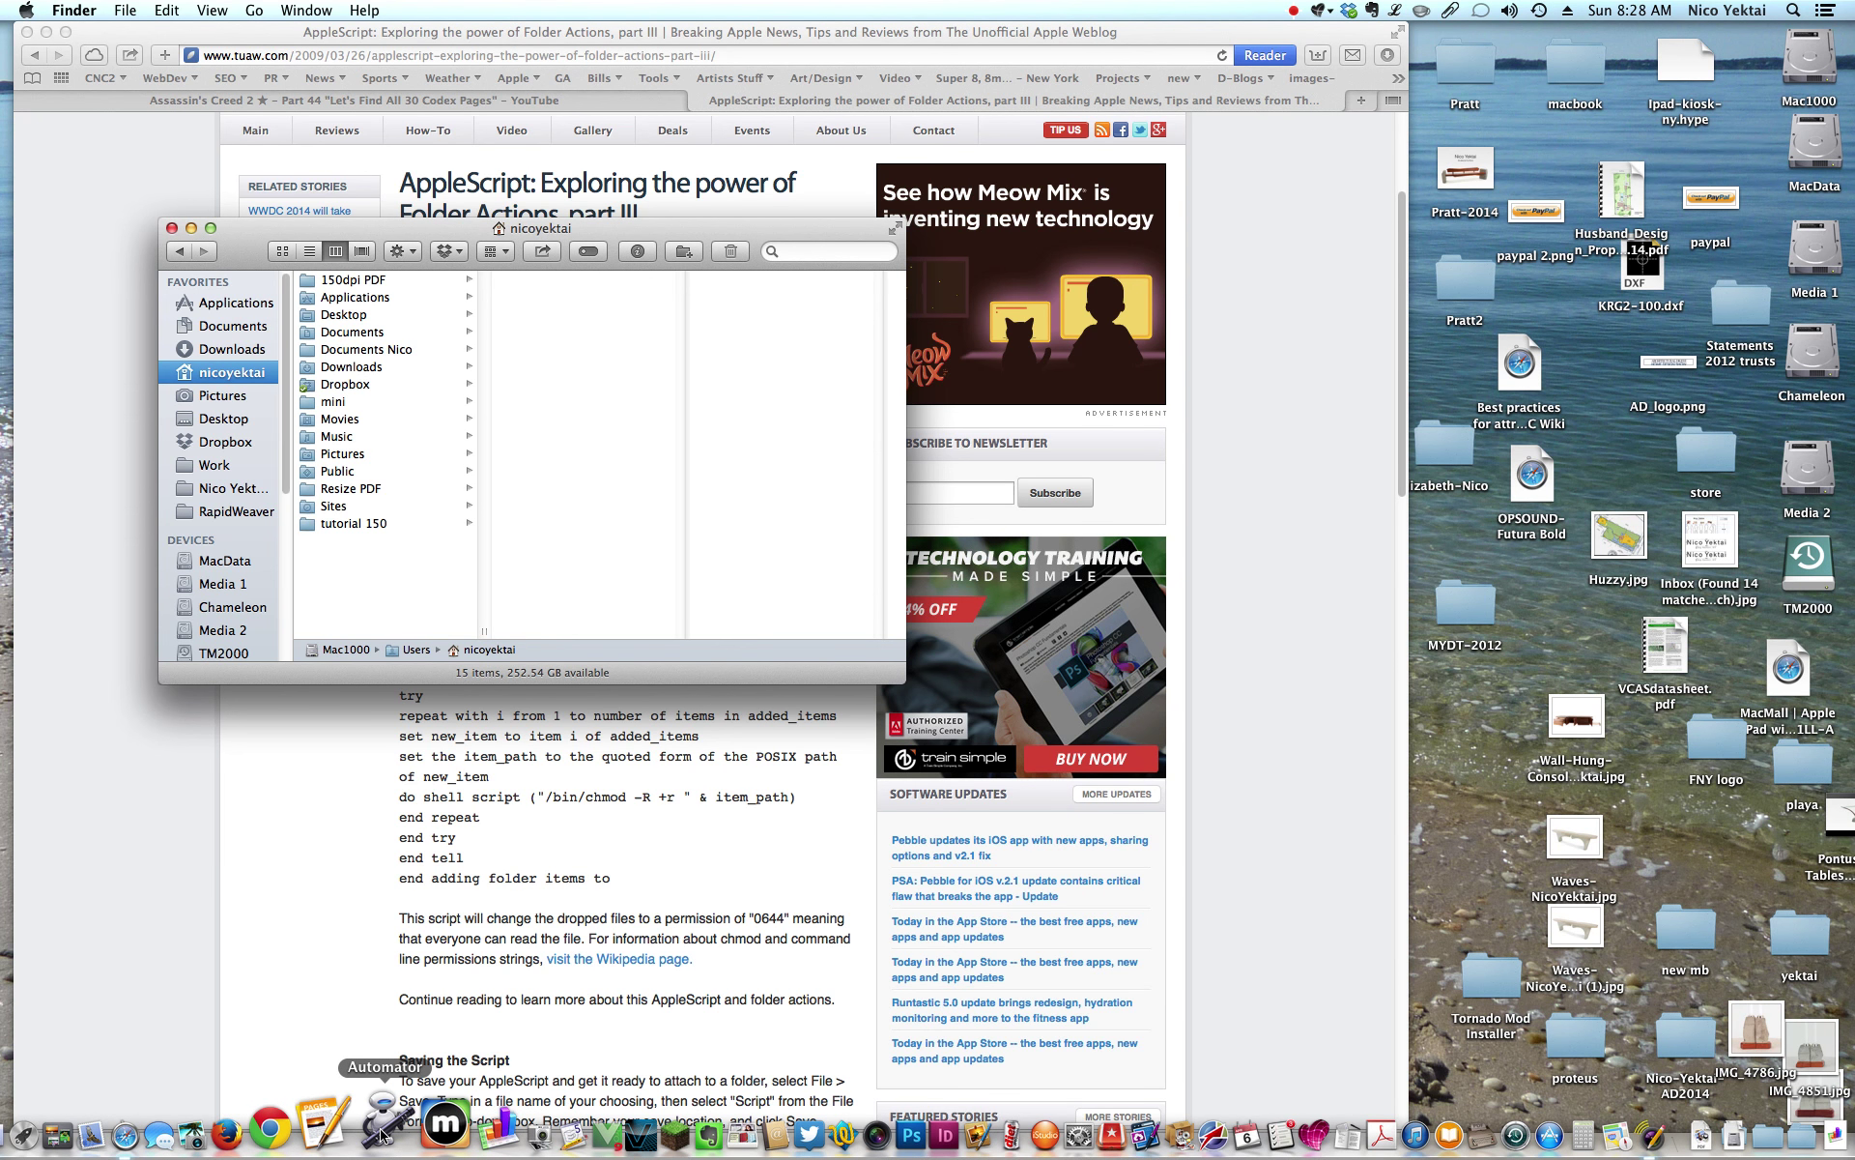
Launch Automator and create a new Print Plugin document
{"action": "left_click", "coordinate": [382, 1133]}
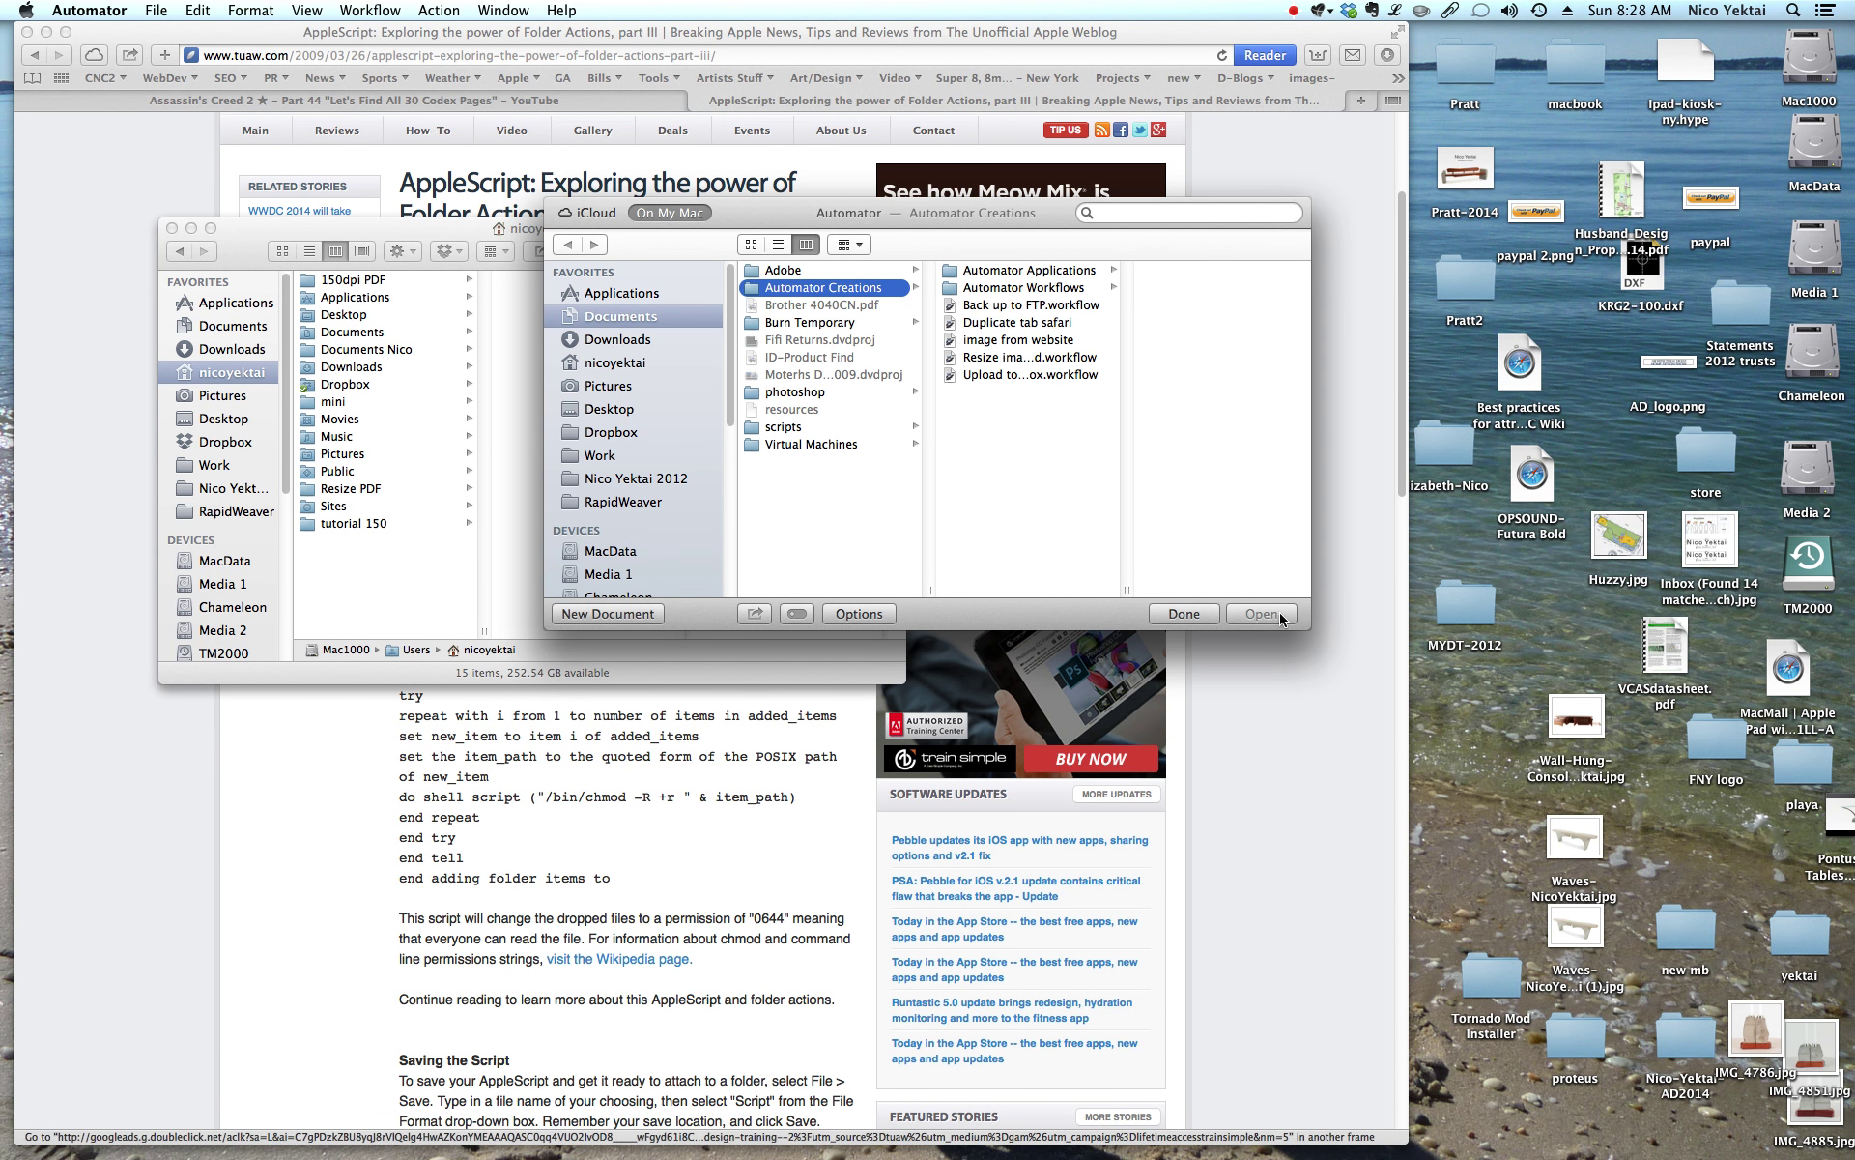
{"action": "left_click", "coordinate": [619, 616]}
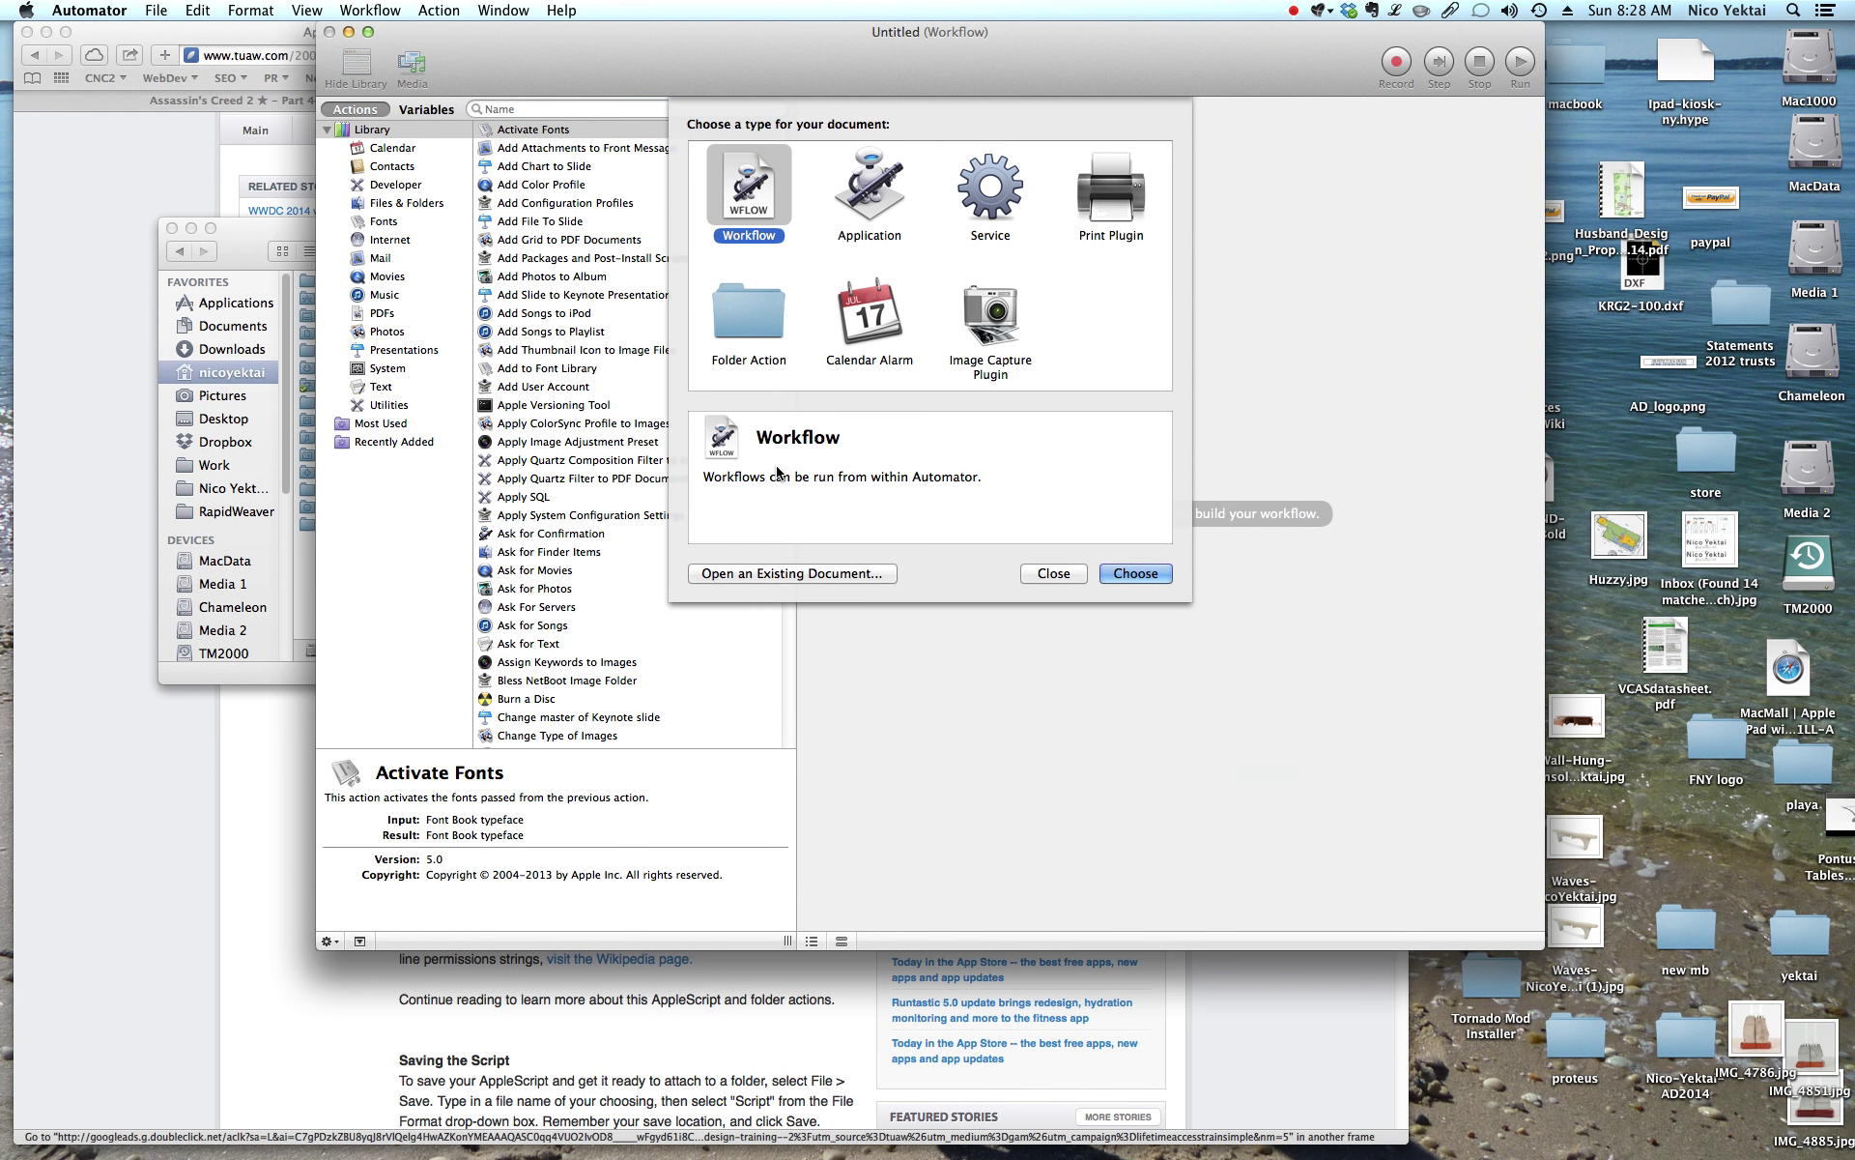
{"action": "left_click", "coordinate": [1125, 208]}
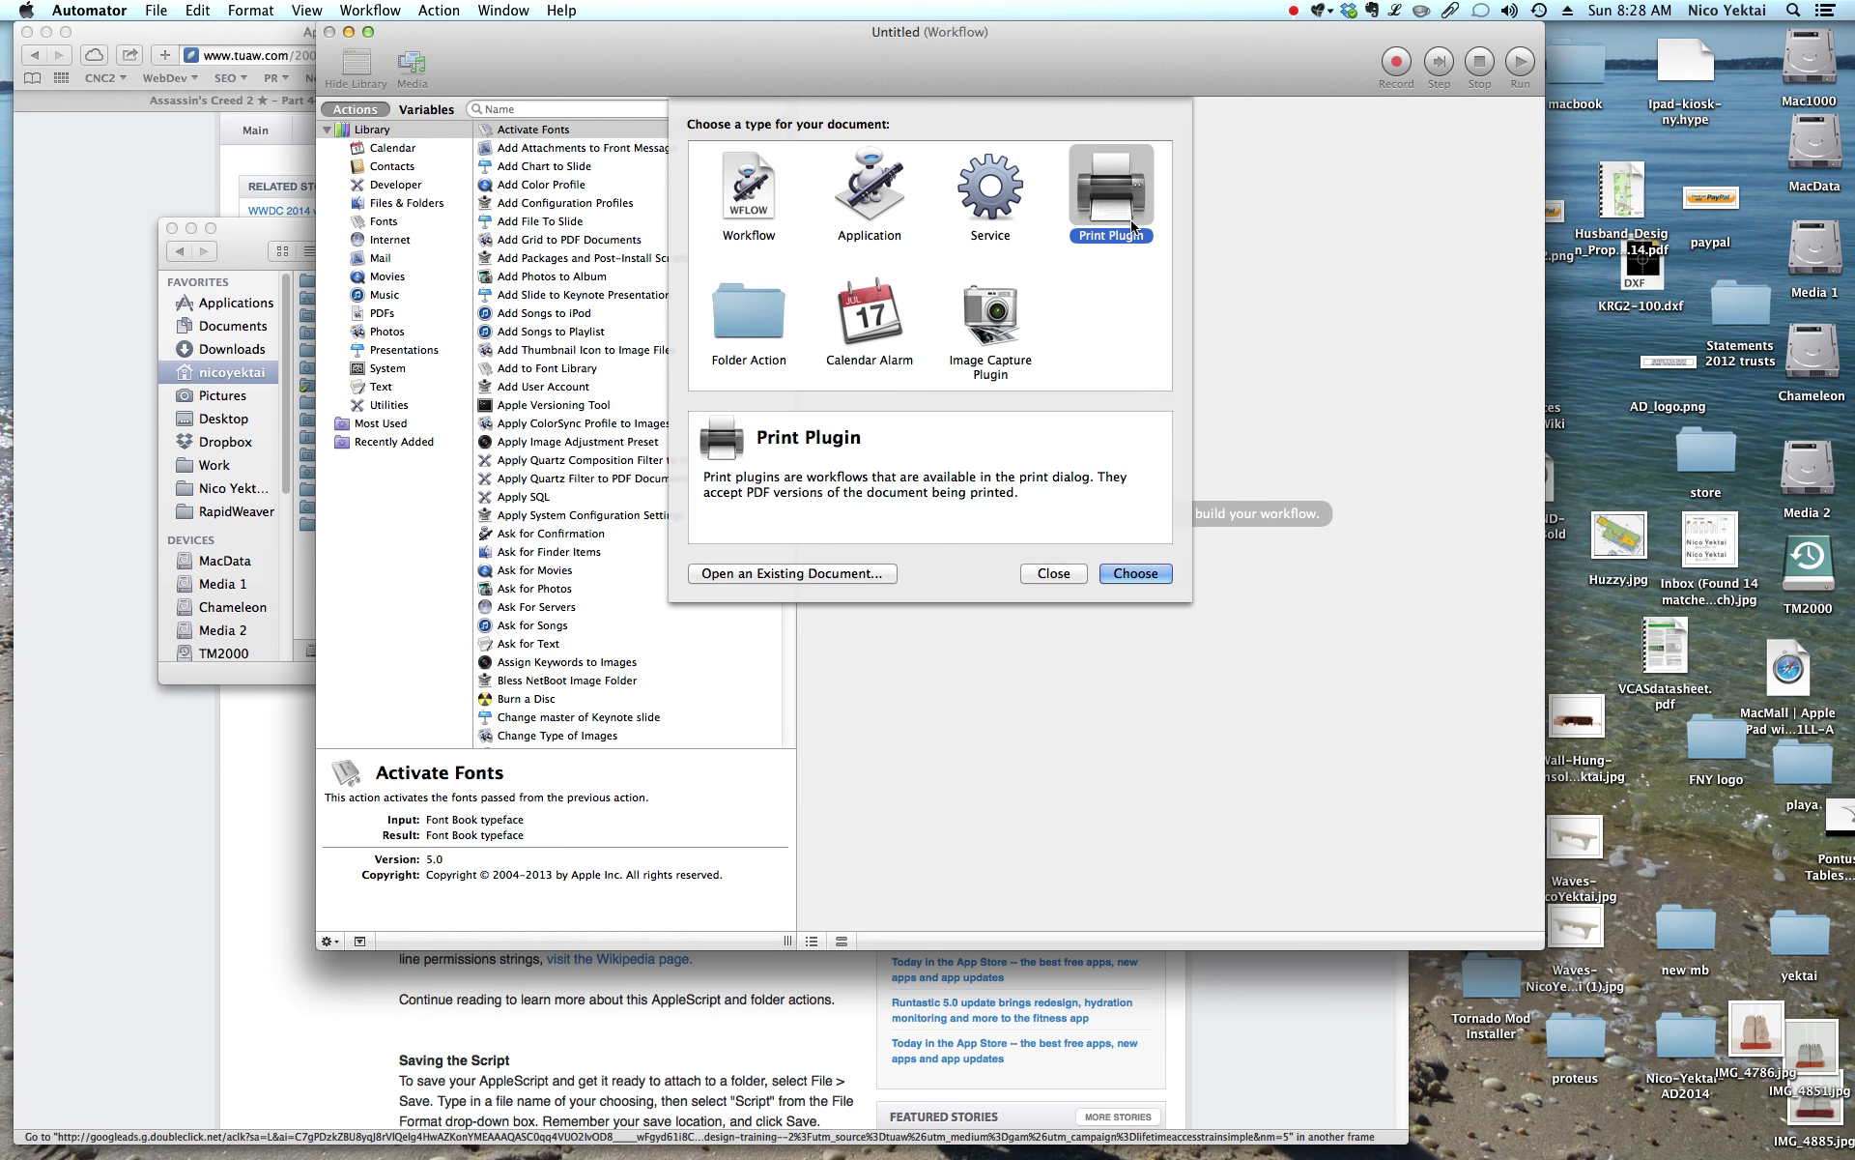
{"action": "left_click", "coordinate": [1148, 581]}
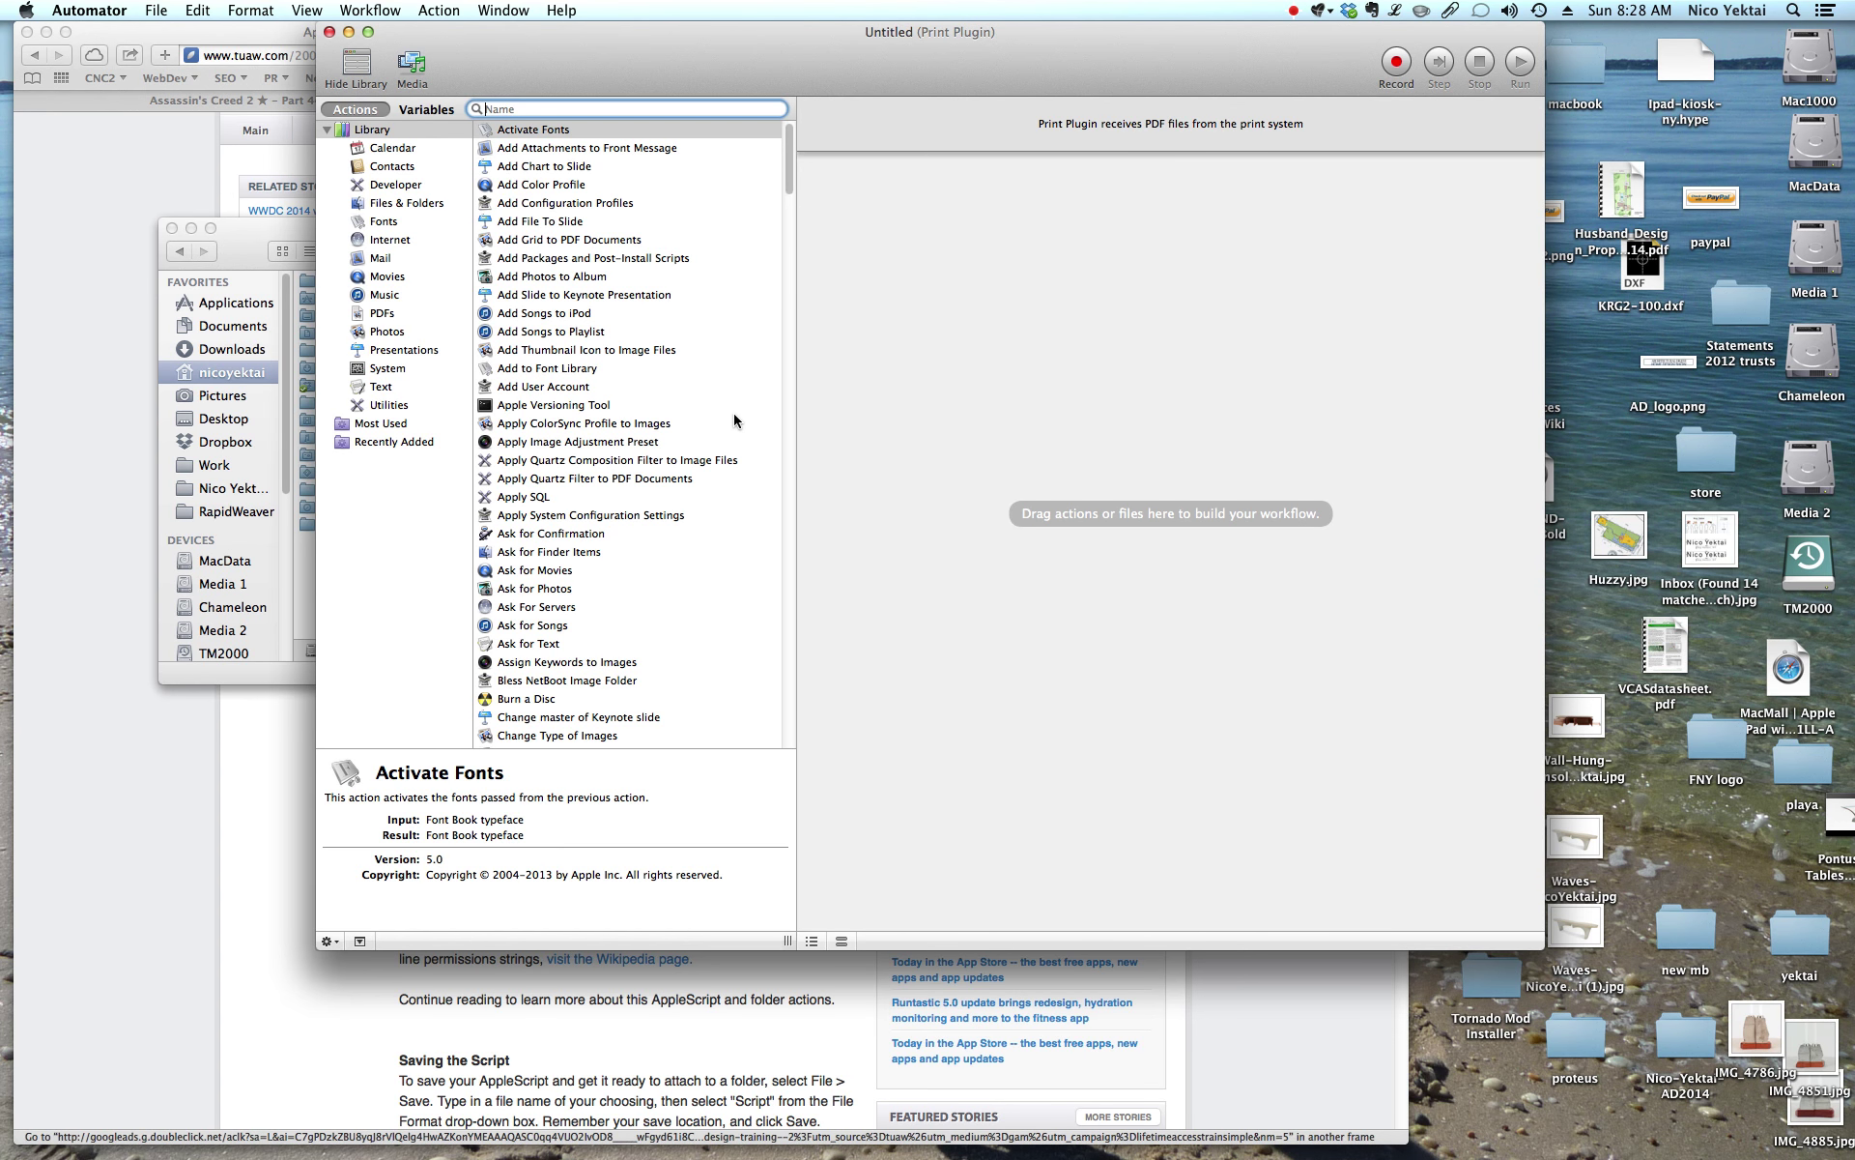
Add Apply Quartz Filter to PDF Documents without a copy step, using the Reduce File Size Copy filter
{"action": "left_click", "coordinate": [540, 461]}
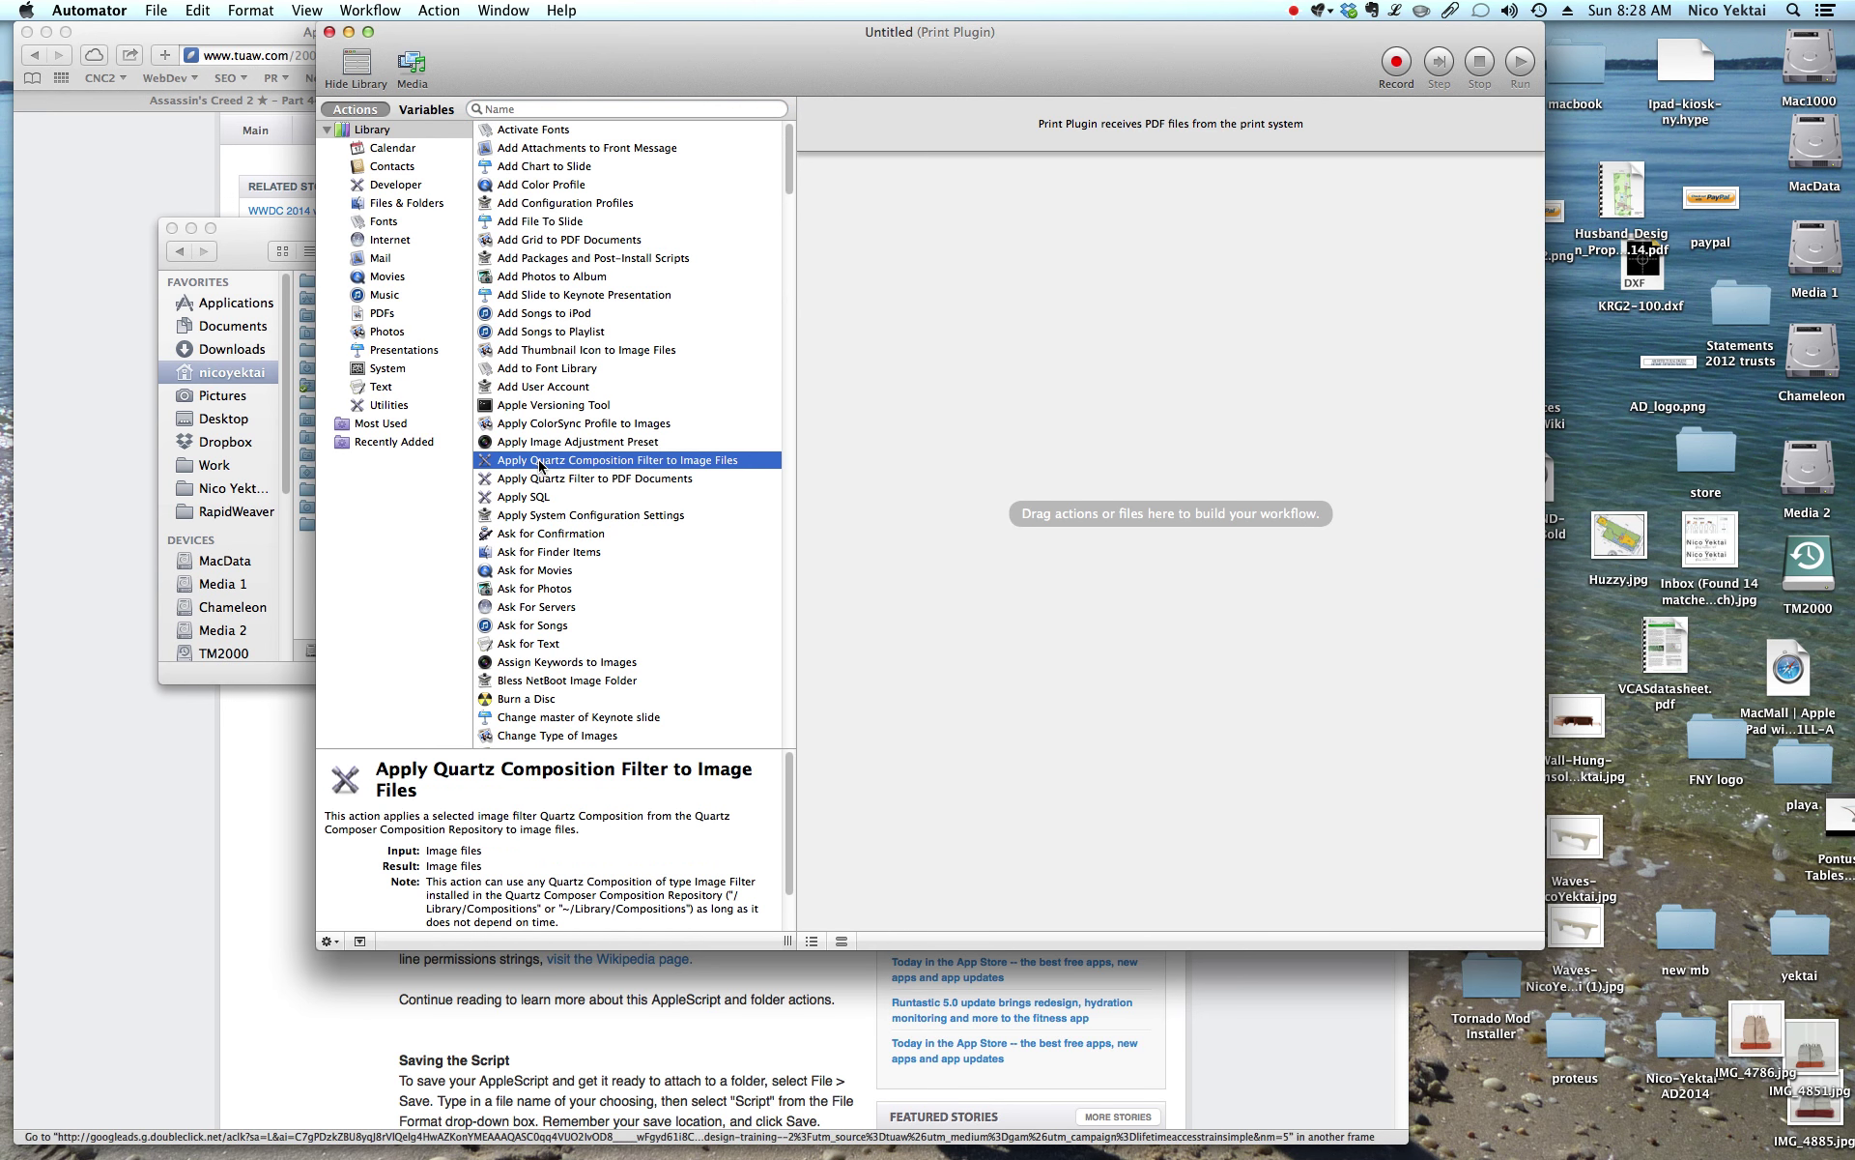
{"action": "left_click", "coordinate": [532, 464]}
{"action": "left_click", "coordinate": [517, 481]}
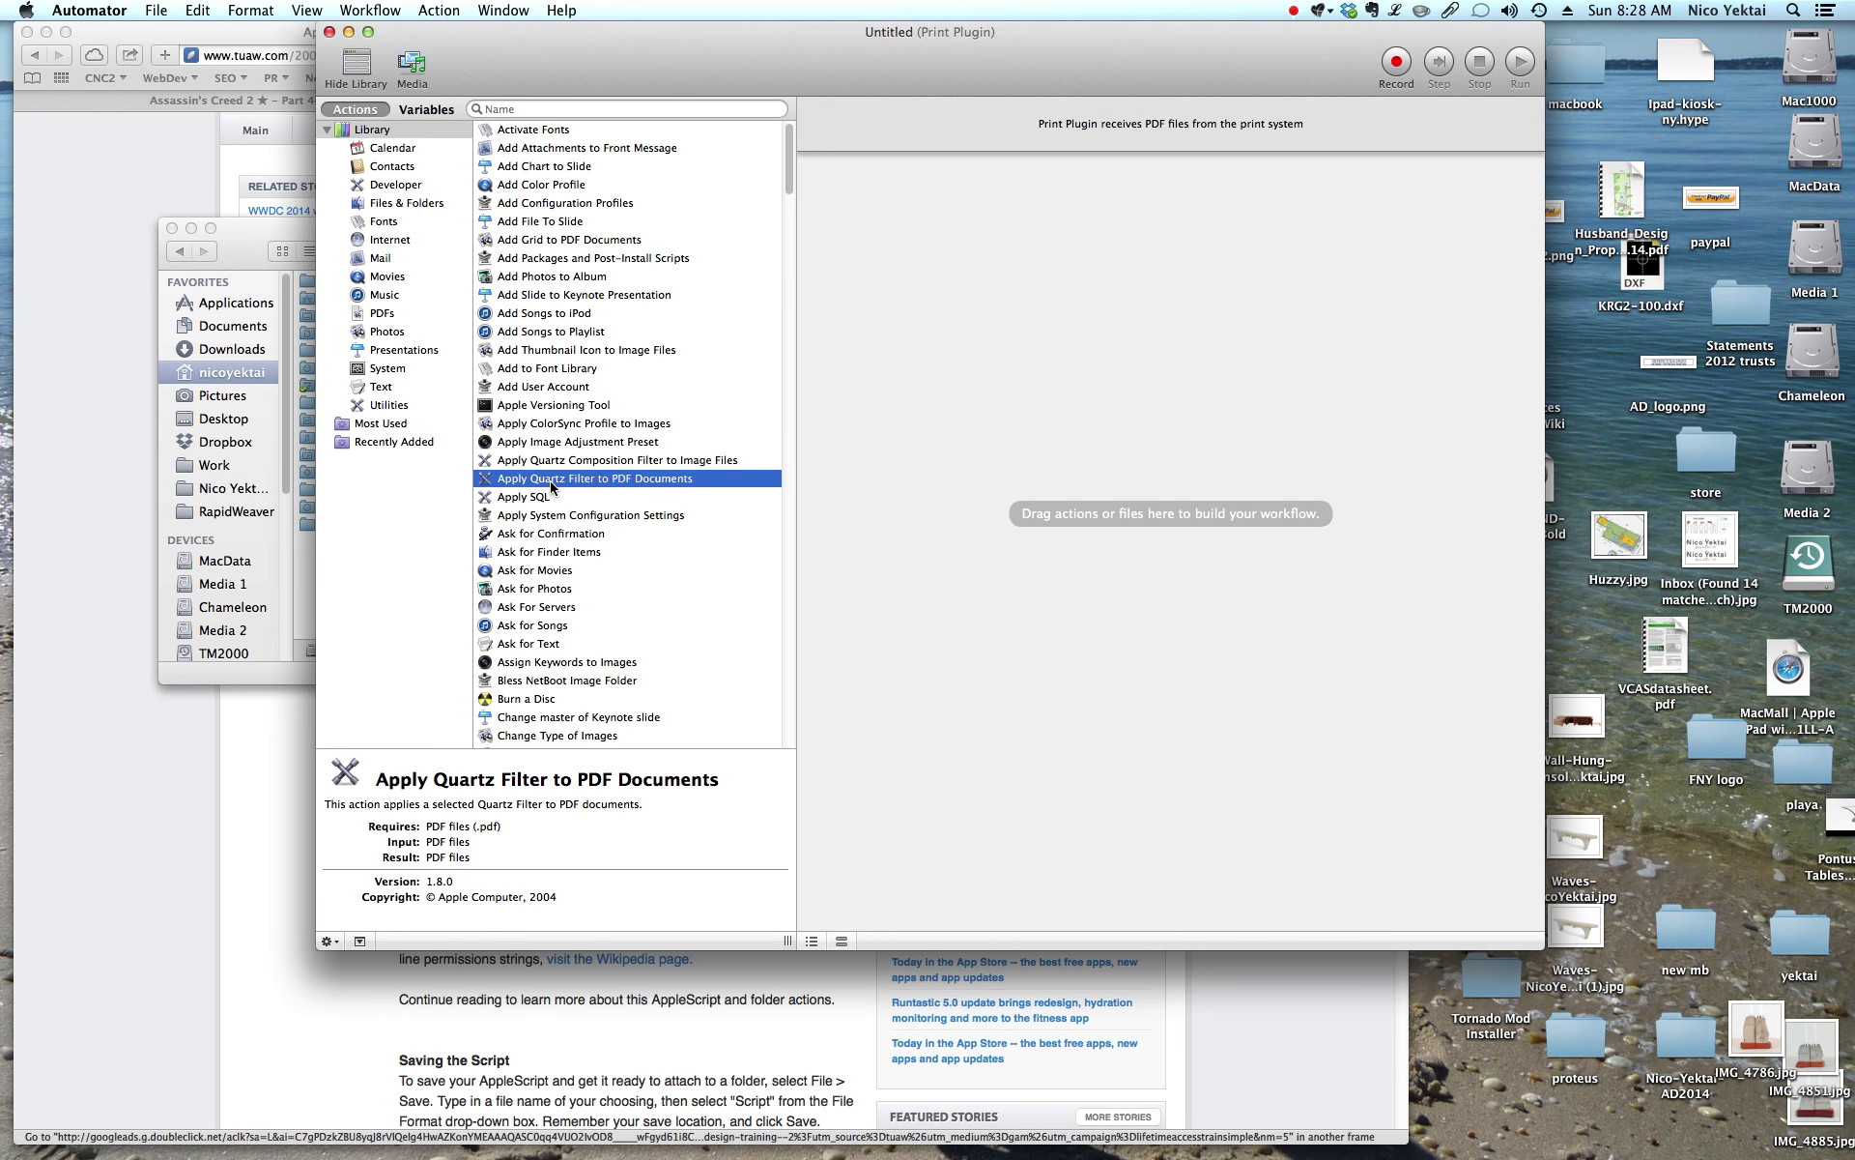
{"action": "left_click_drag", "start_coordinate": [552, 488], "coordinate": [1139, 338]}
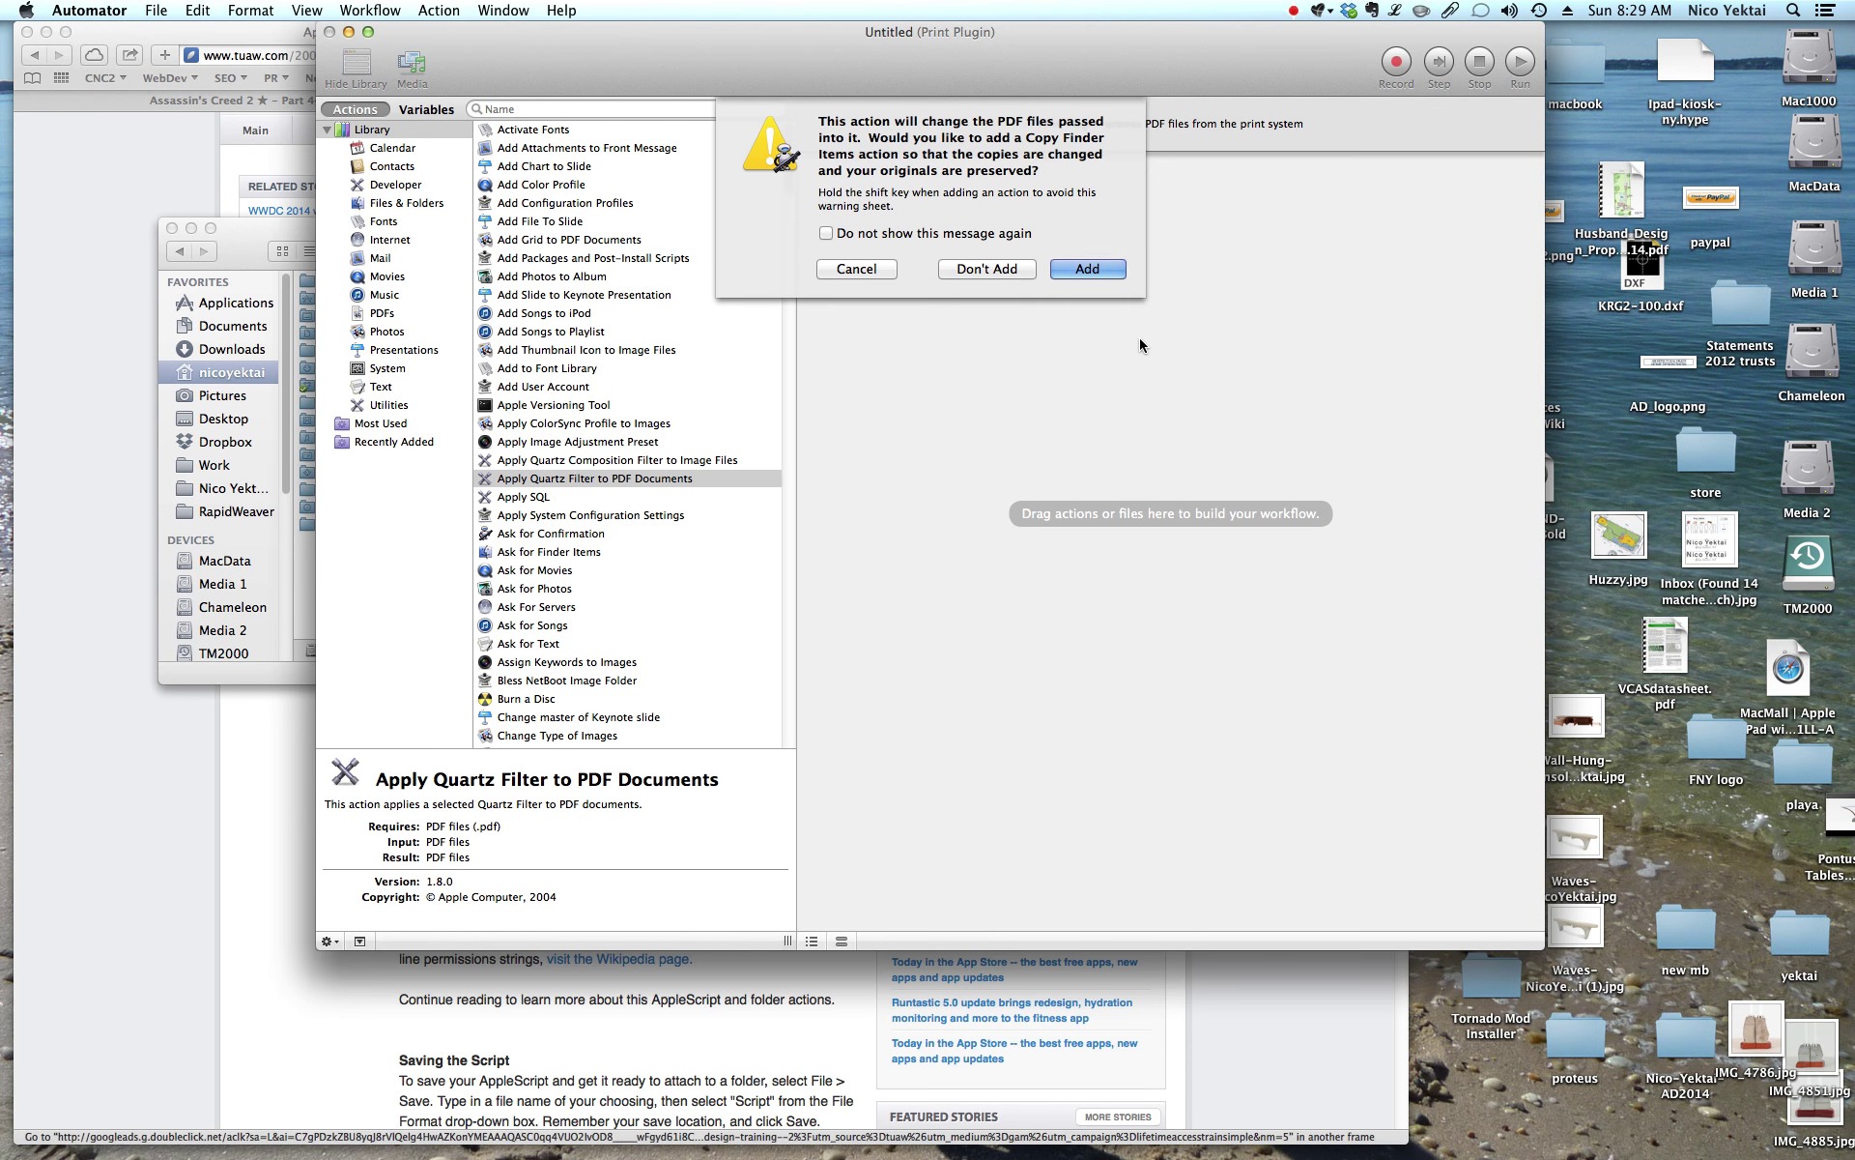
{"action": "left_click", "coordinate": [970, 269]}
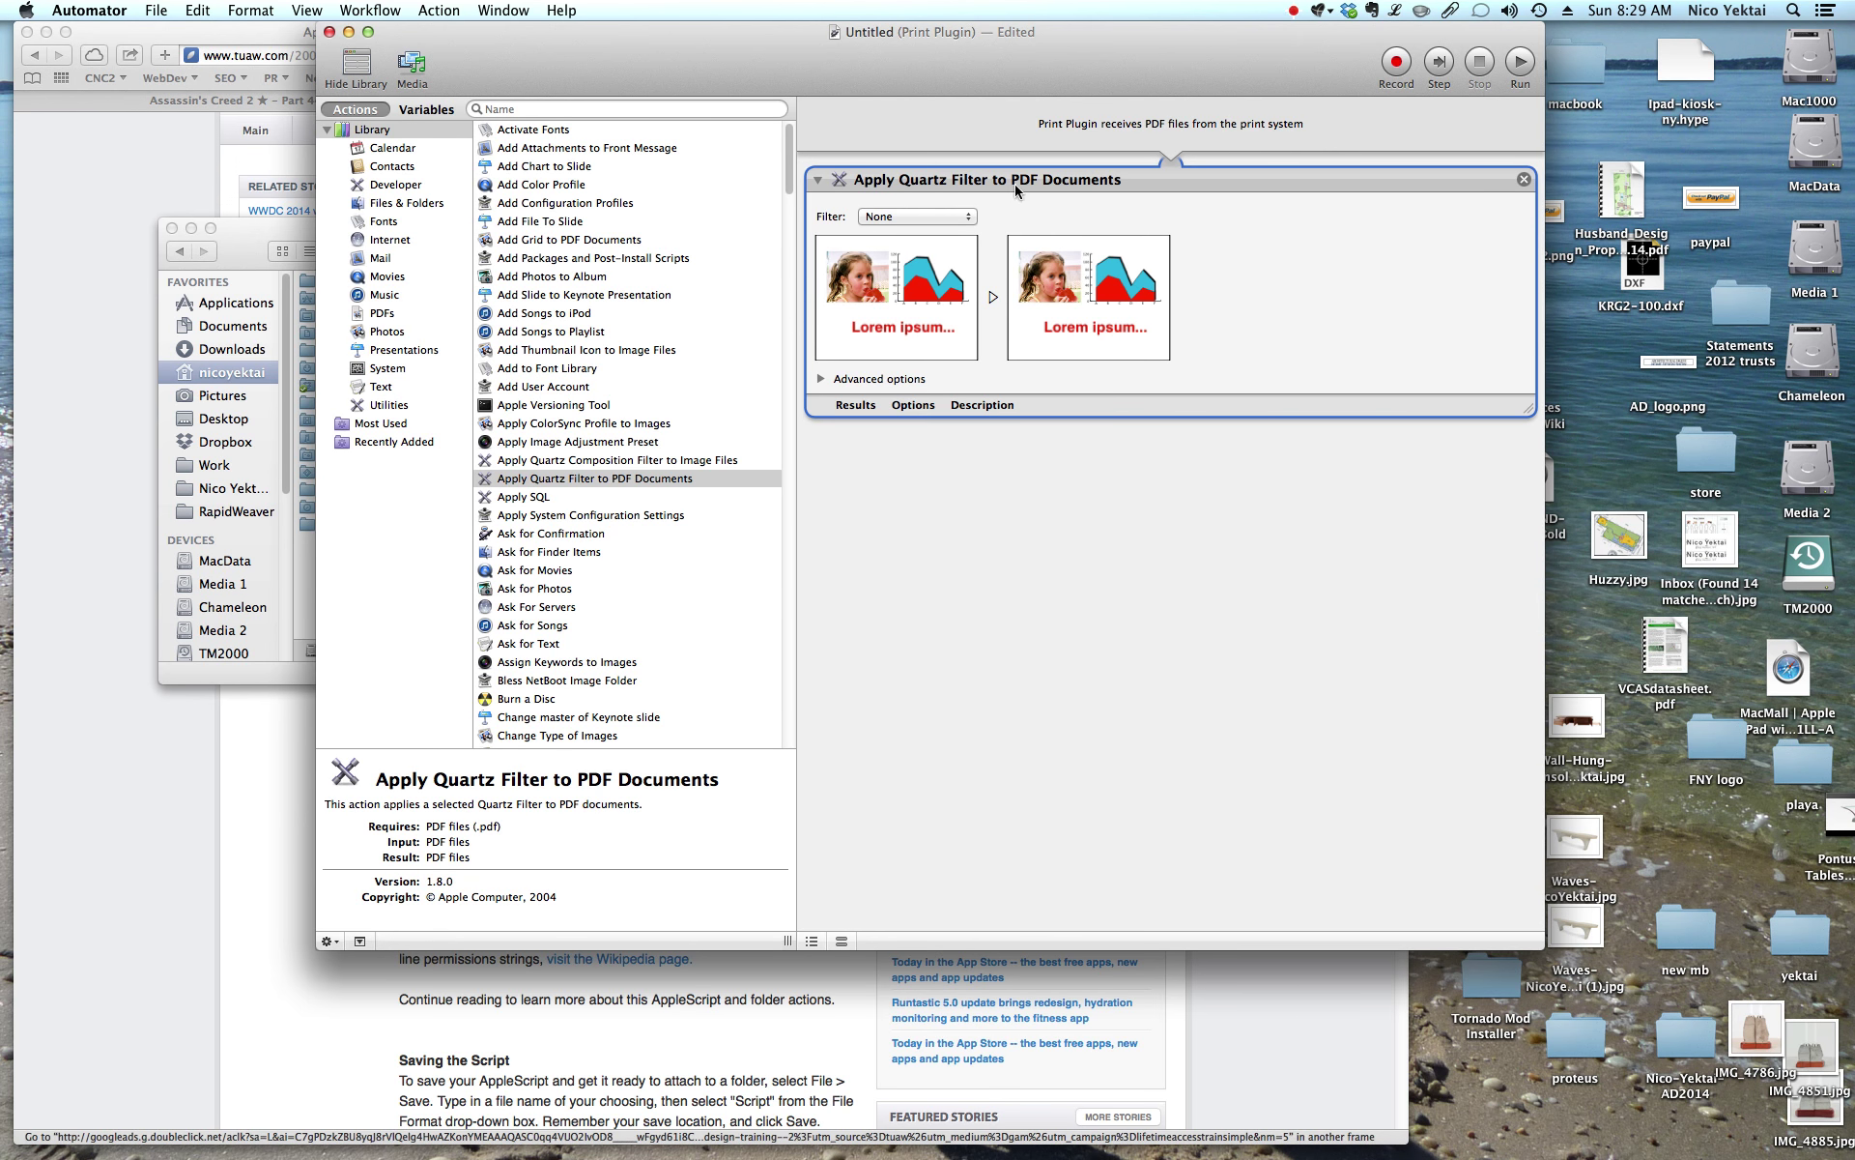
{"action": "left_click", "coordinate": [959, 216]}
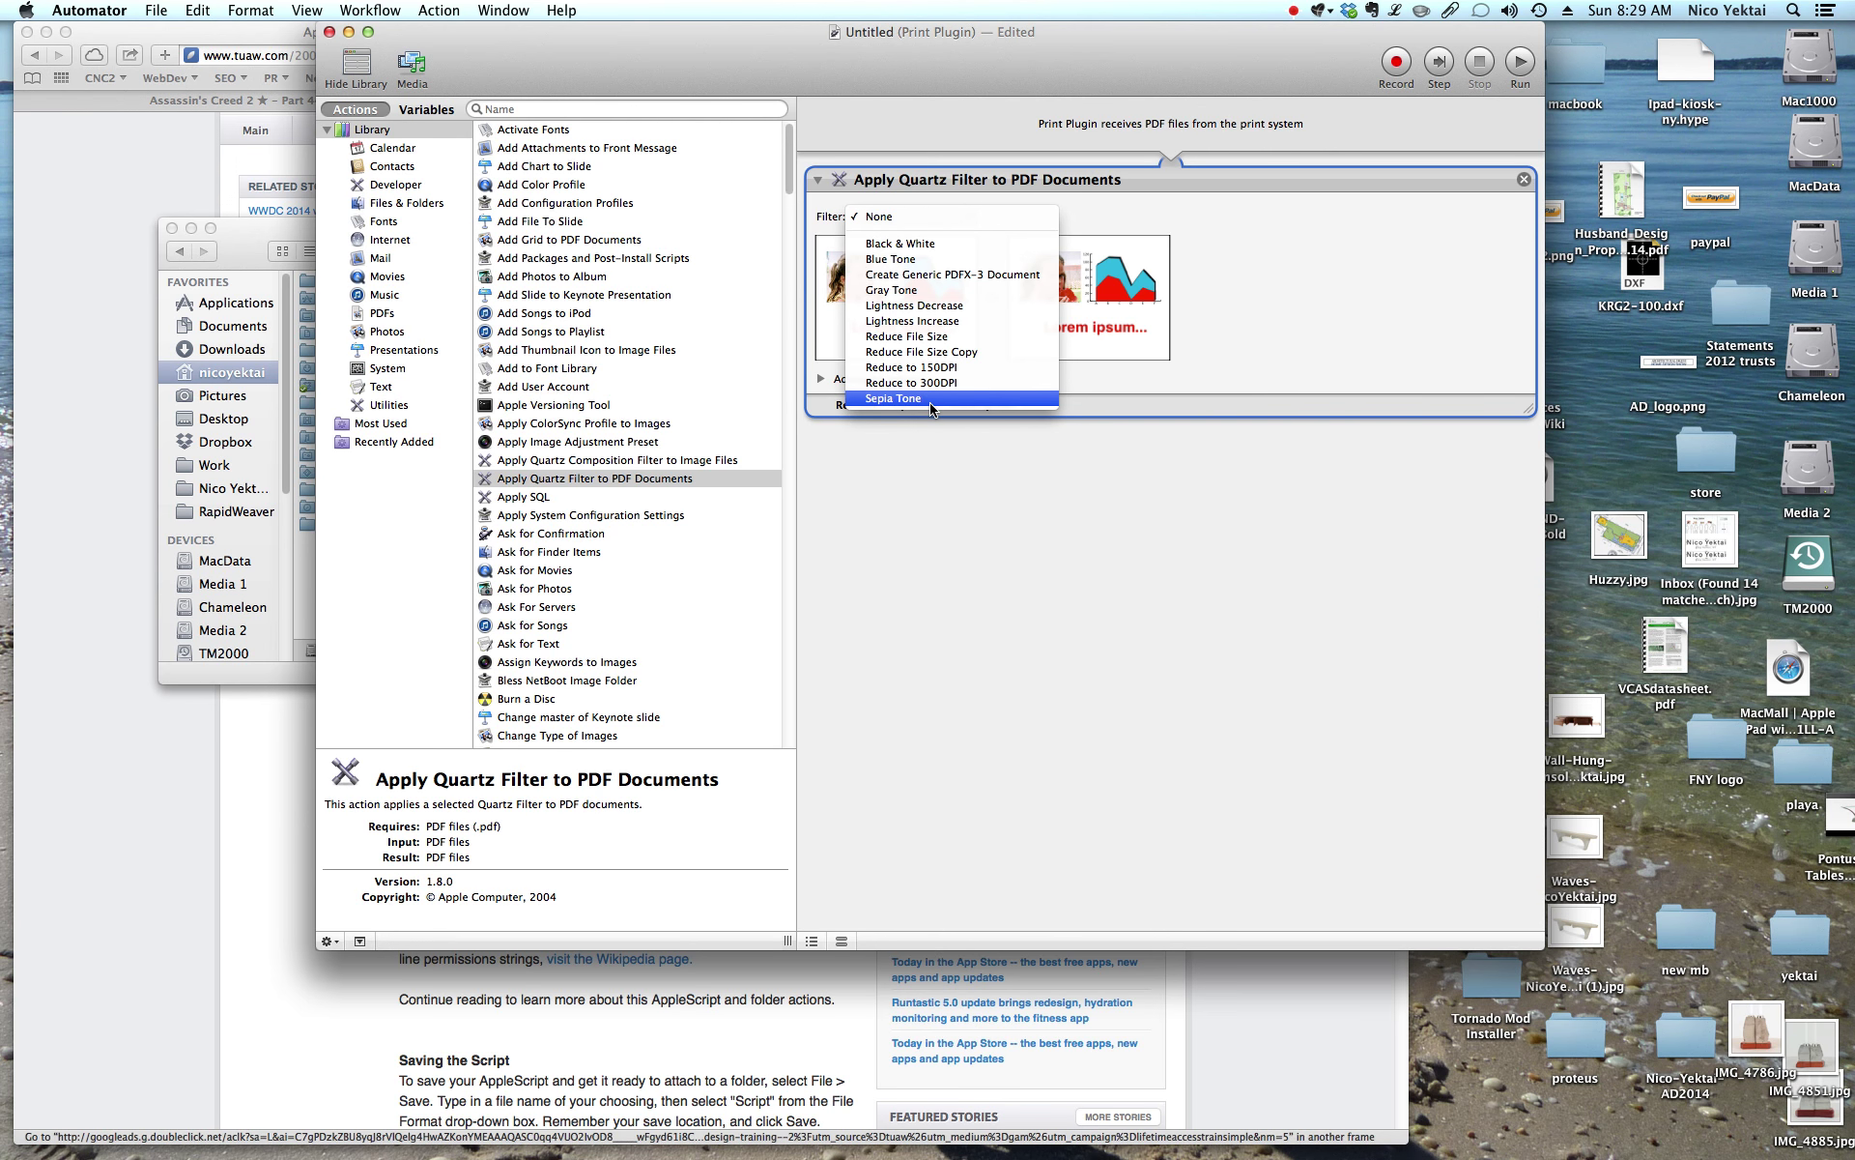
{"action": "left_click", "coordinate": [934, 353]}
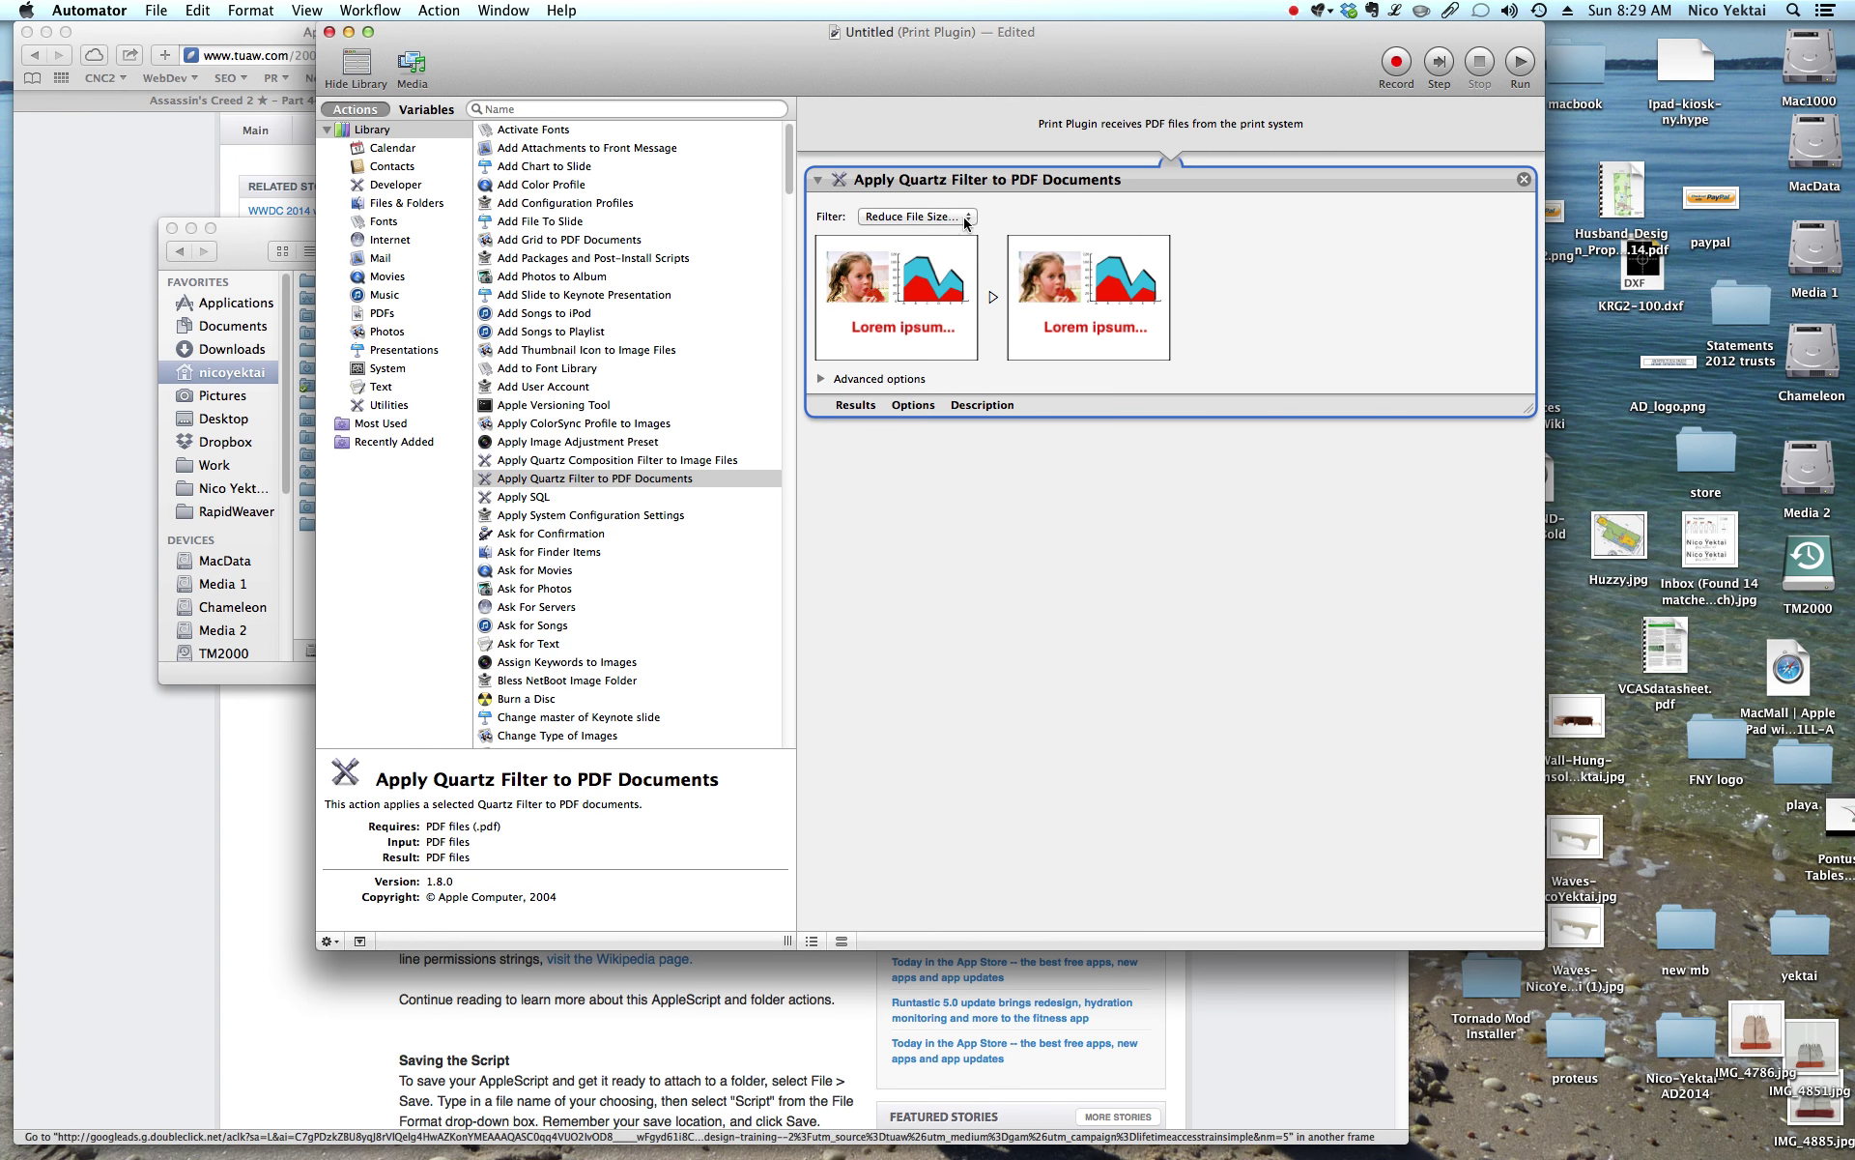
{"action": "left_click", "coordinate": [820, 380]}
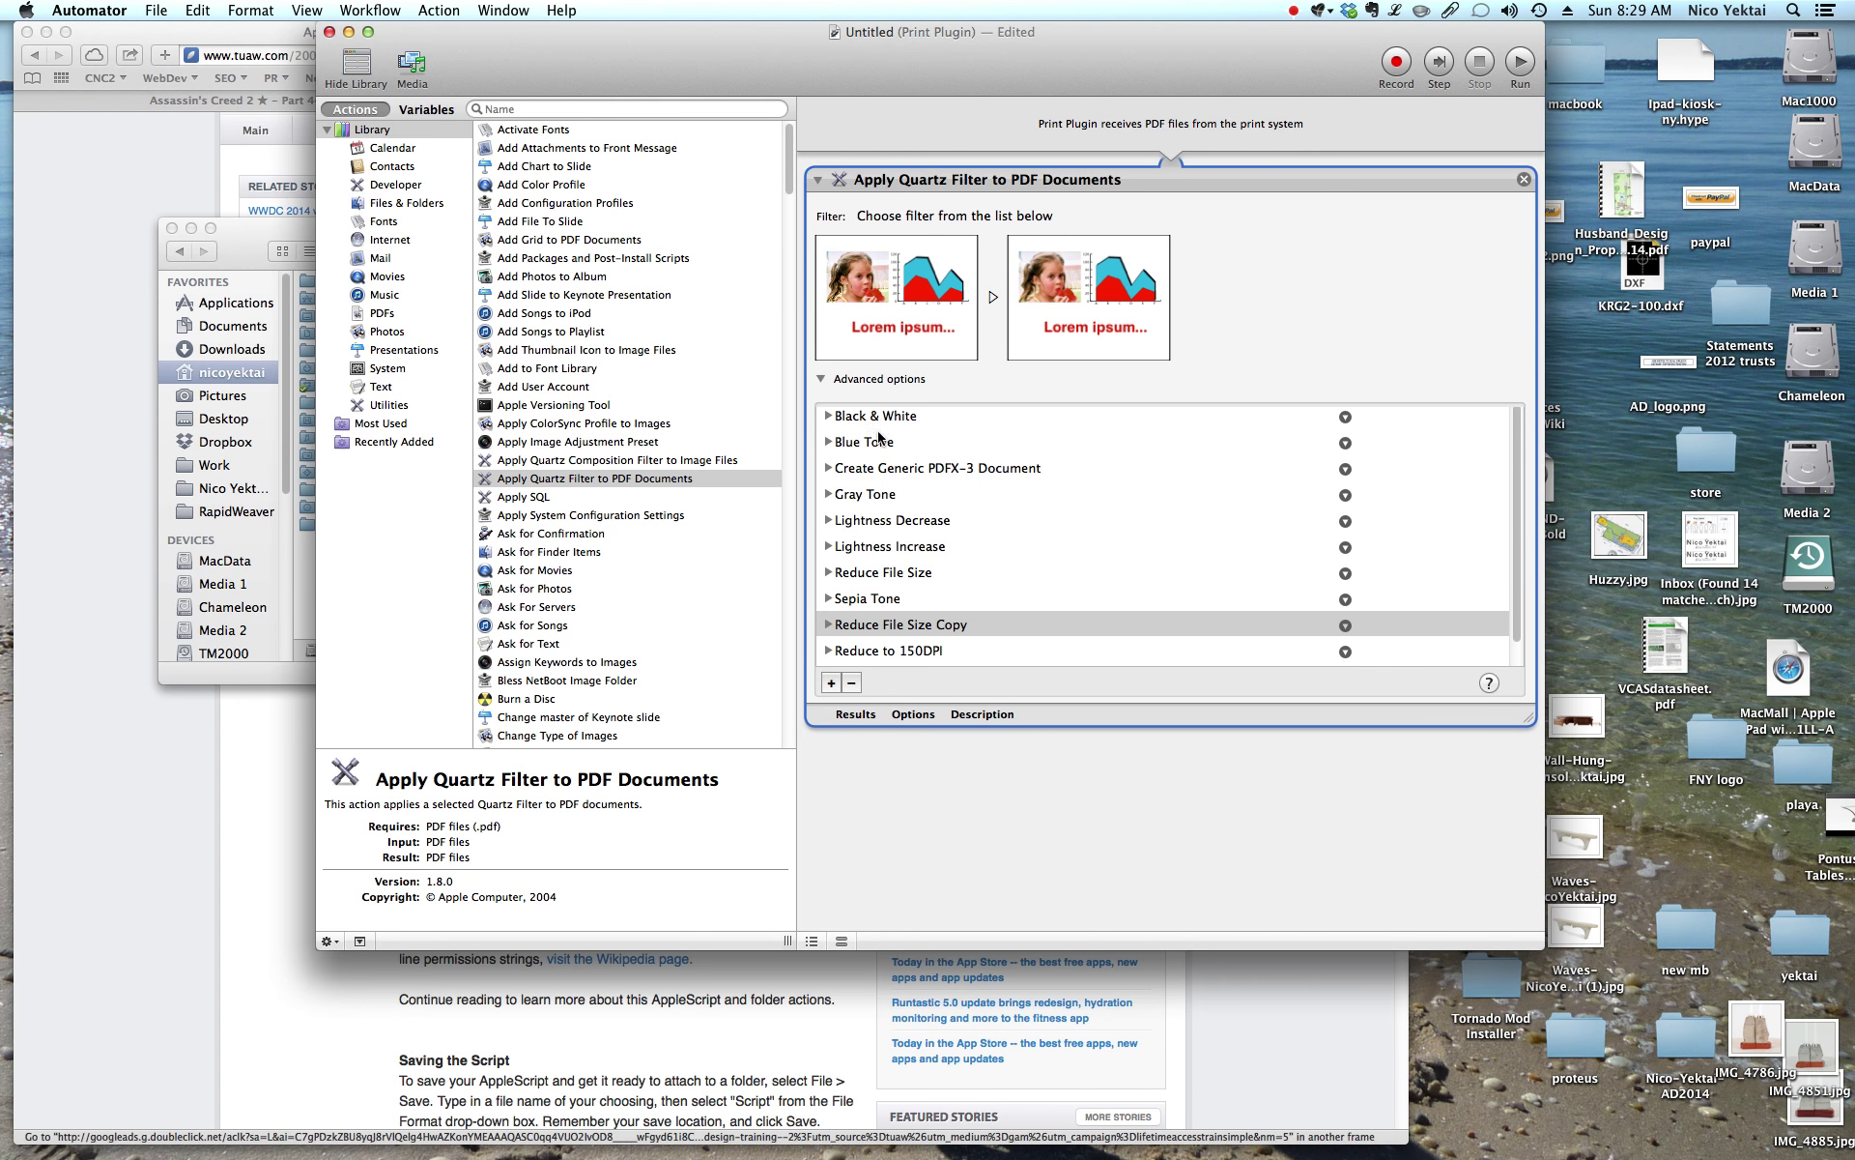
{"action": "left_click", "coordinate": [828, 626]}
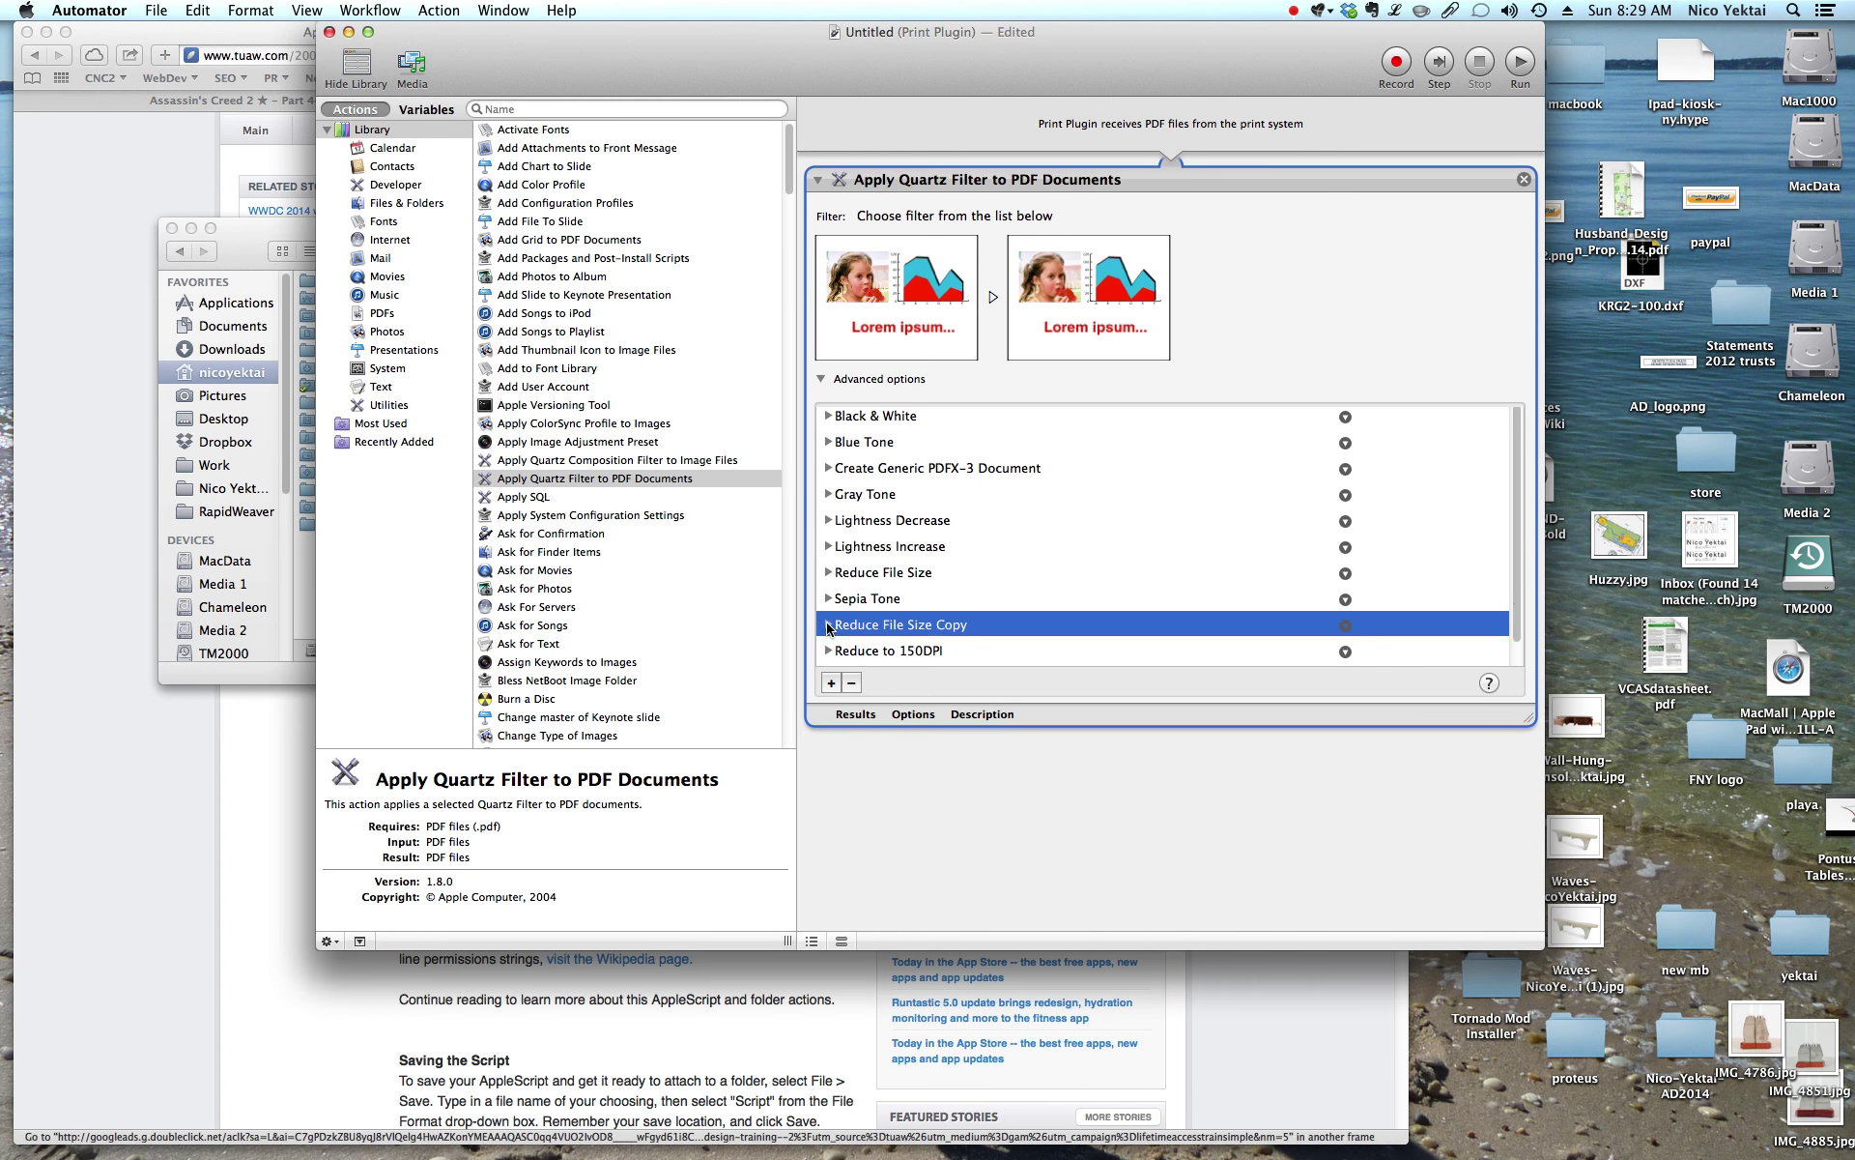
{"action": "scroll", "coordinate": [1007, 557], "scroll_direction": "down", "scroll_amount": 2}
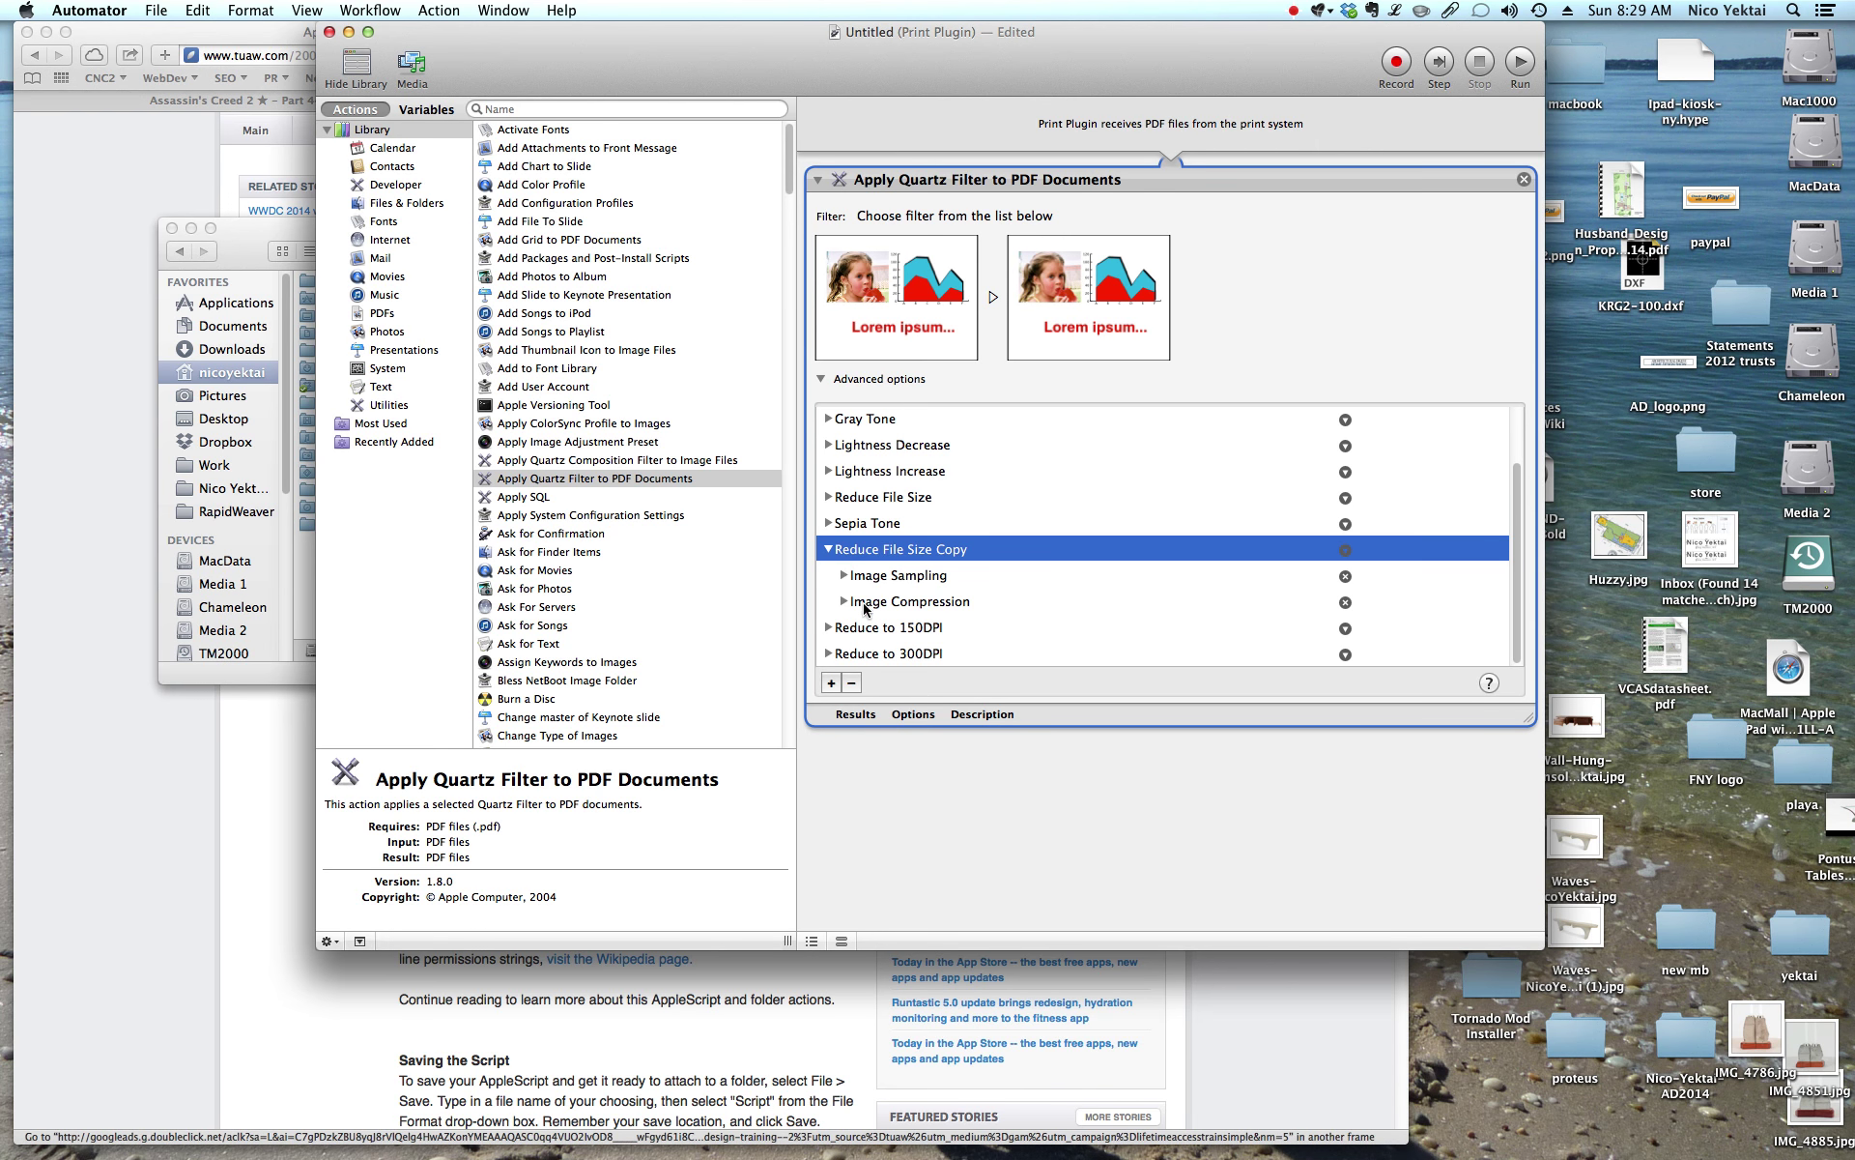
{"action": "left_click", "coordinate": [844, 575]}
{"action": "scroll", "coordinate": [1094, 563], "scroll_direction": "down", "scroll_amount": 1}
{"action": "scroll", "coordinate": [1094, 564], "scroll_direction": "down", "scroll_amount": 3}
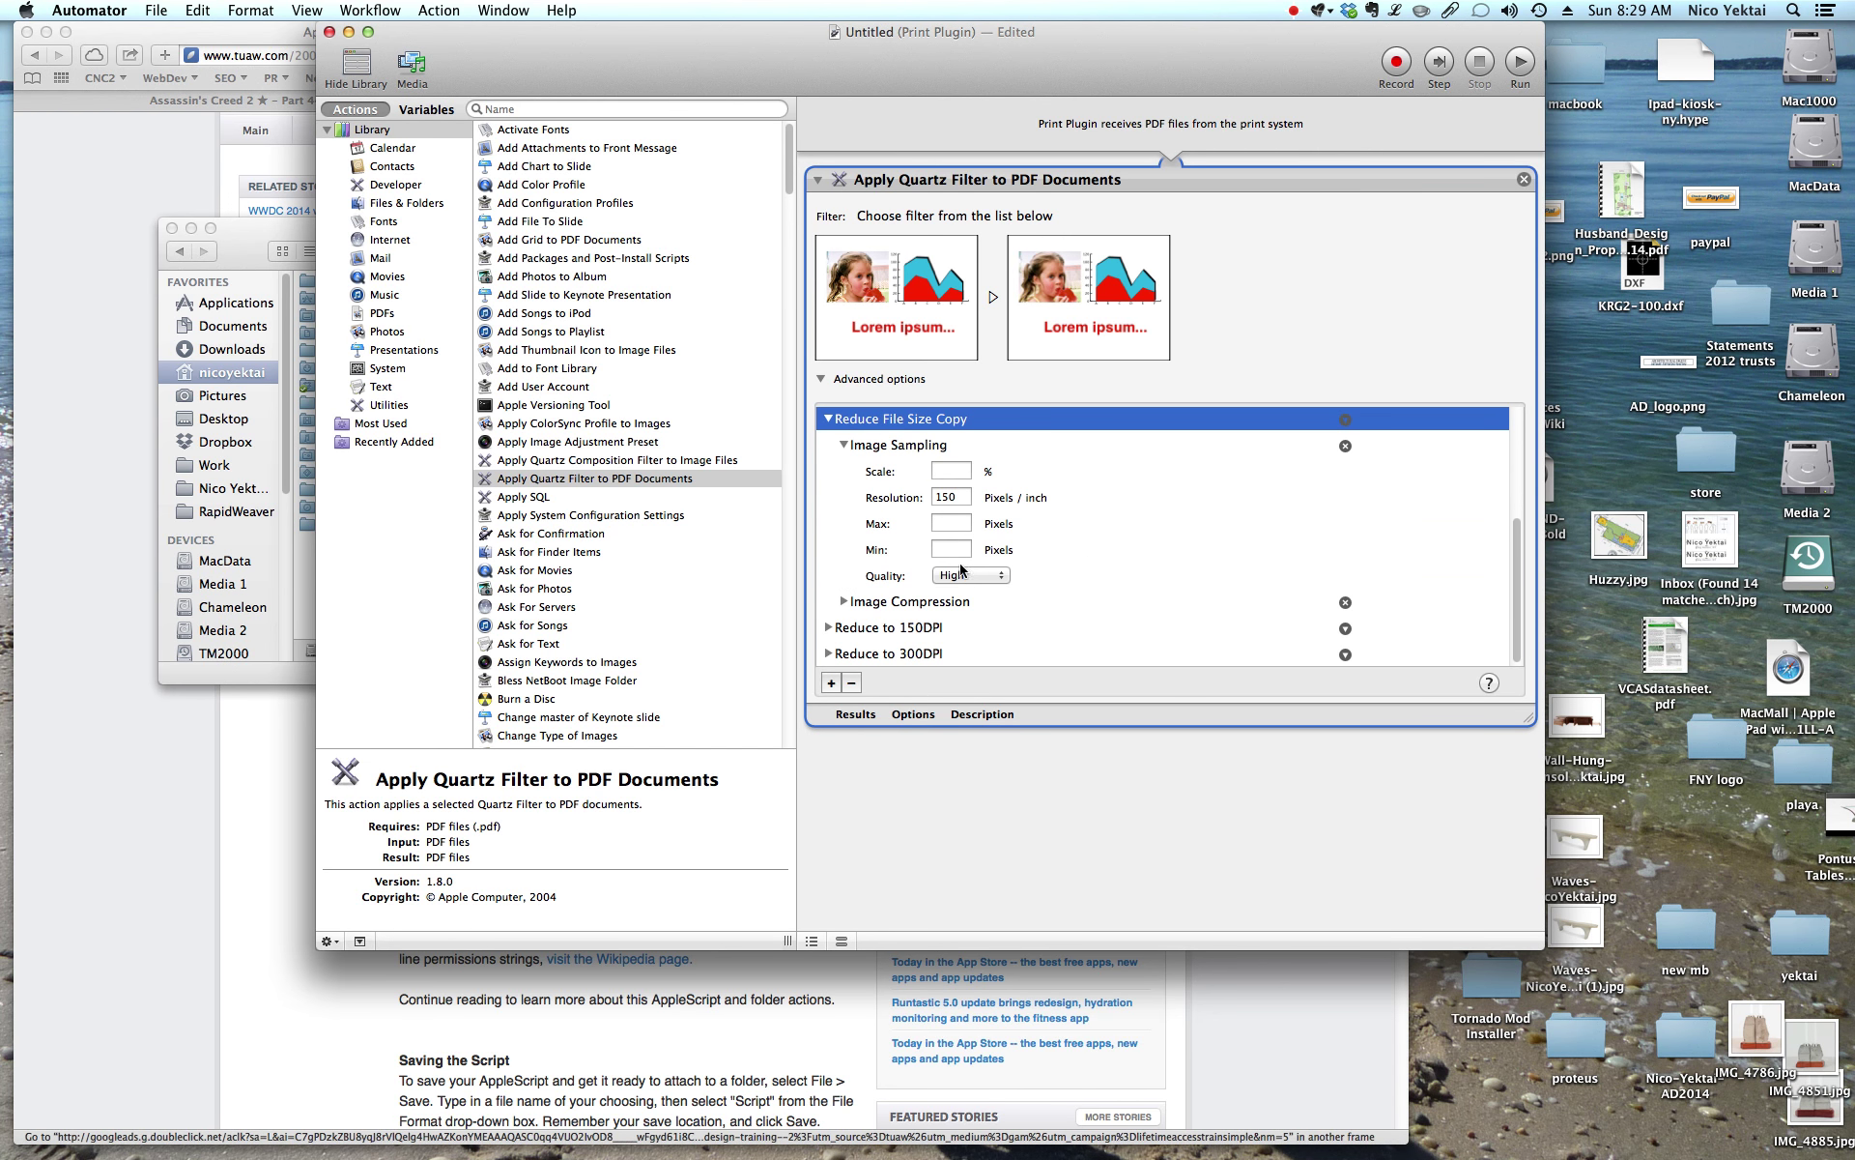
{"action": "left_click", "coordinate": [844, 601]}
{"action": "scroll", "coordinate": [1023, 566], "scroll_direction": "down", "scroll_amount": 1}
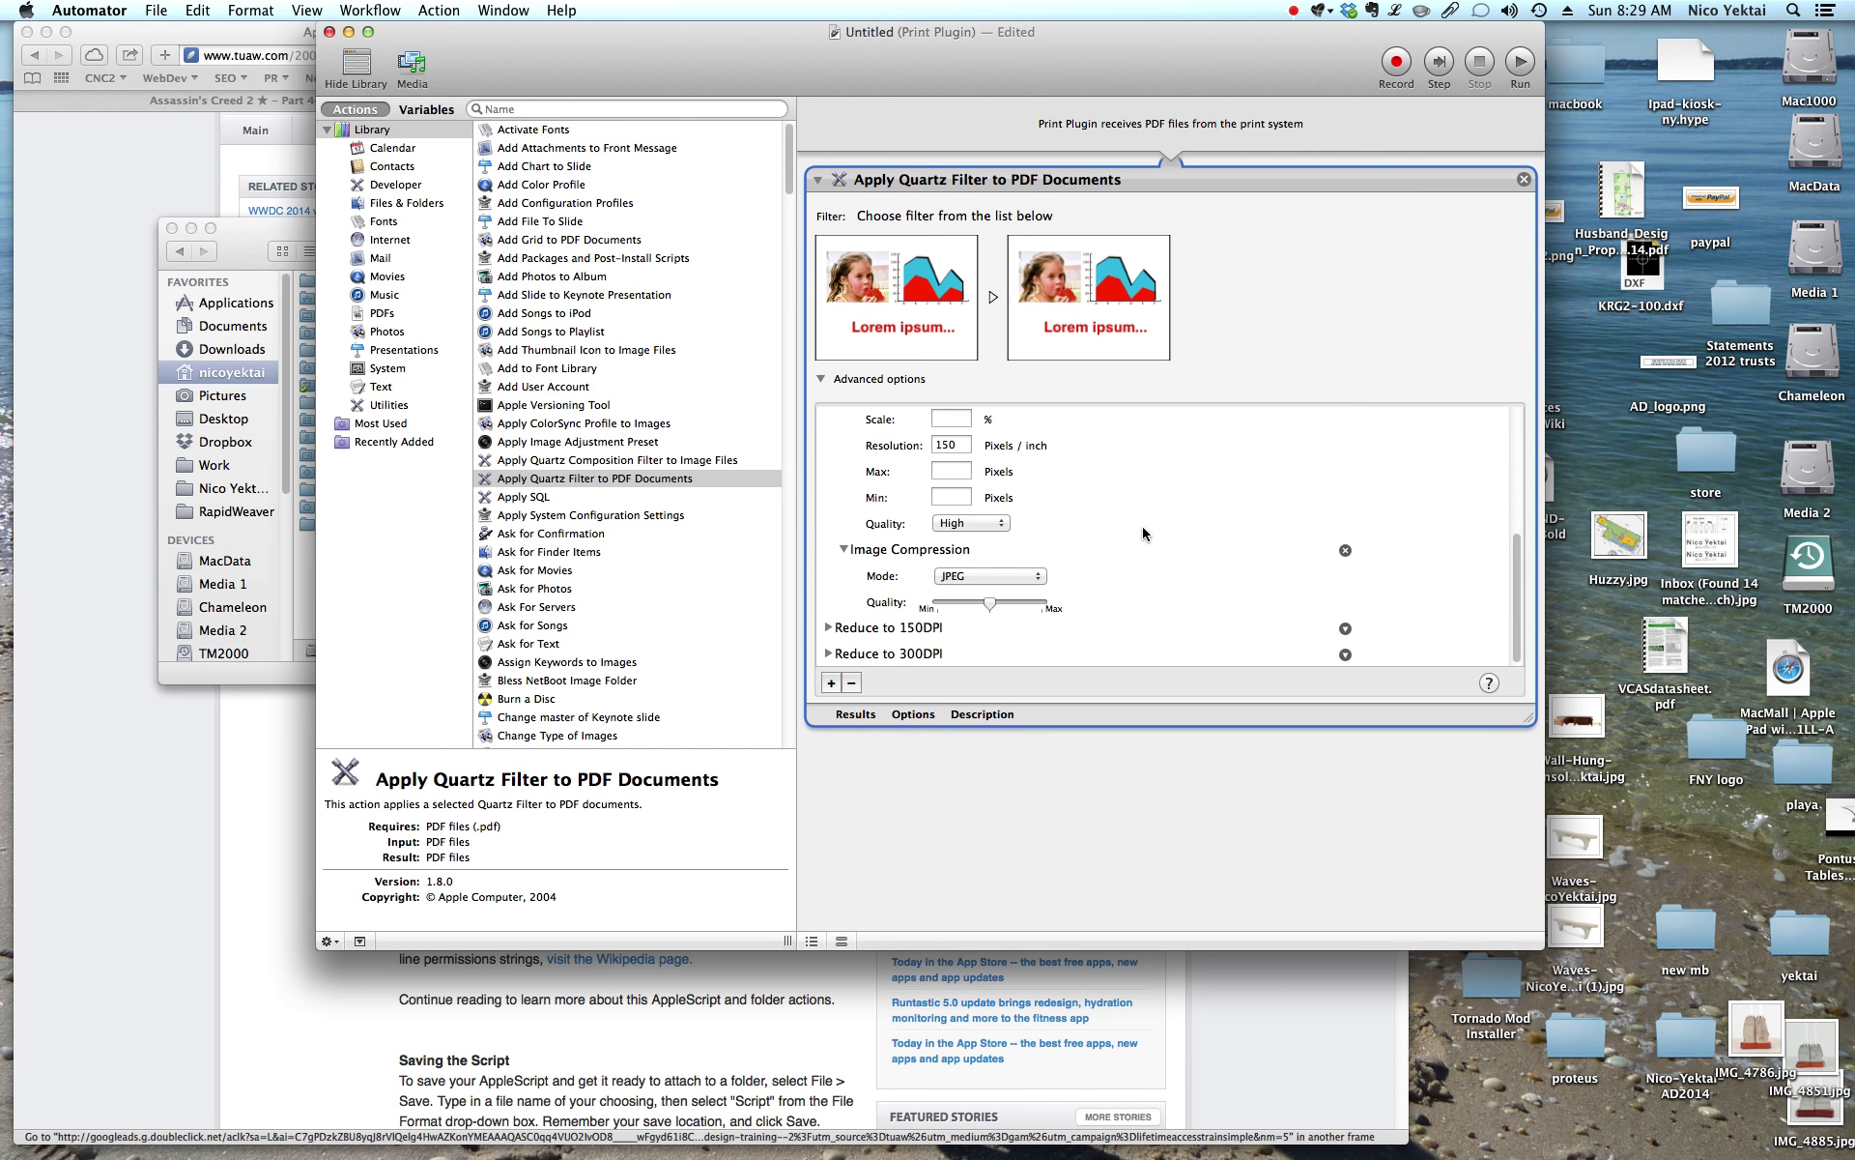
{"action": "scroll", "coordinate": [1005, 604], "scroll_direction": "up", "scroll_amount": 5}
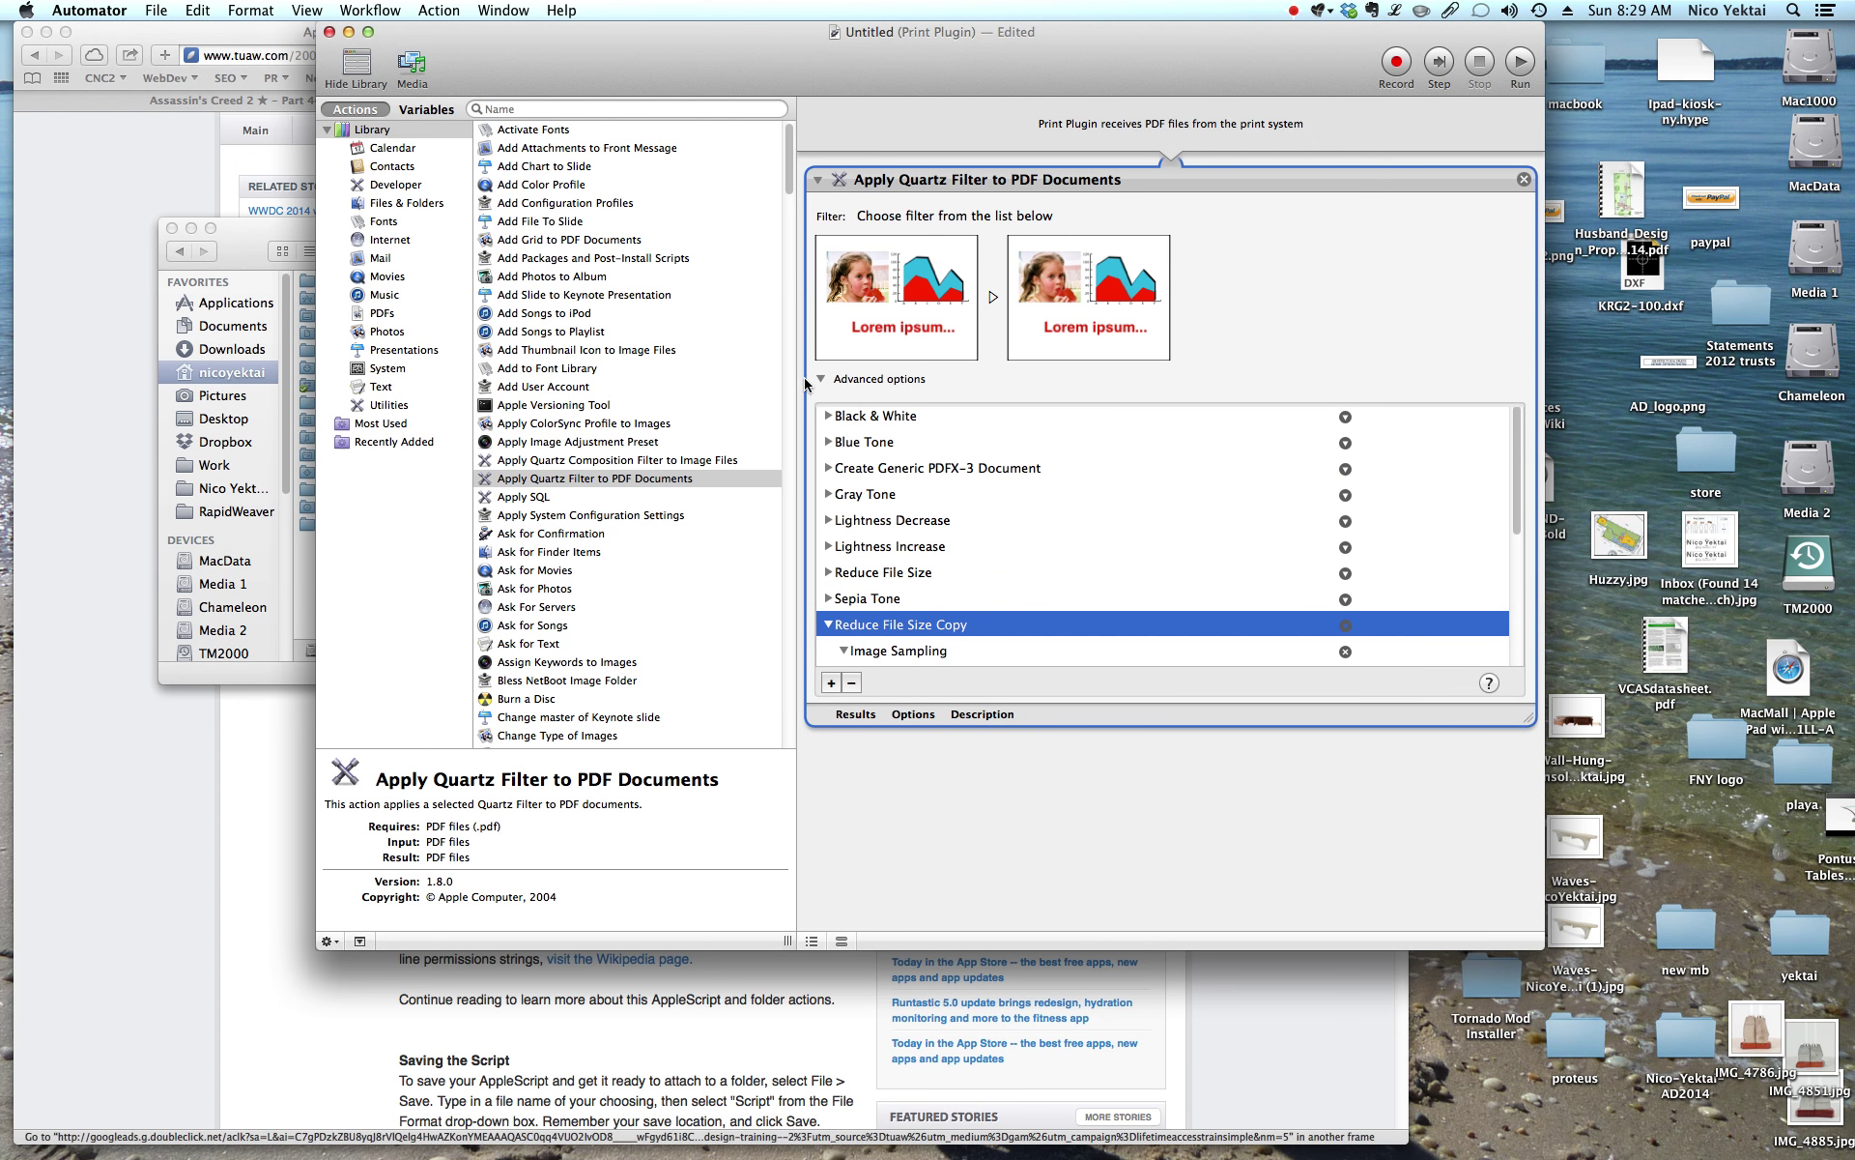
{"action": "left_click", "coordinate": [820, 379]}
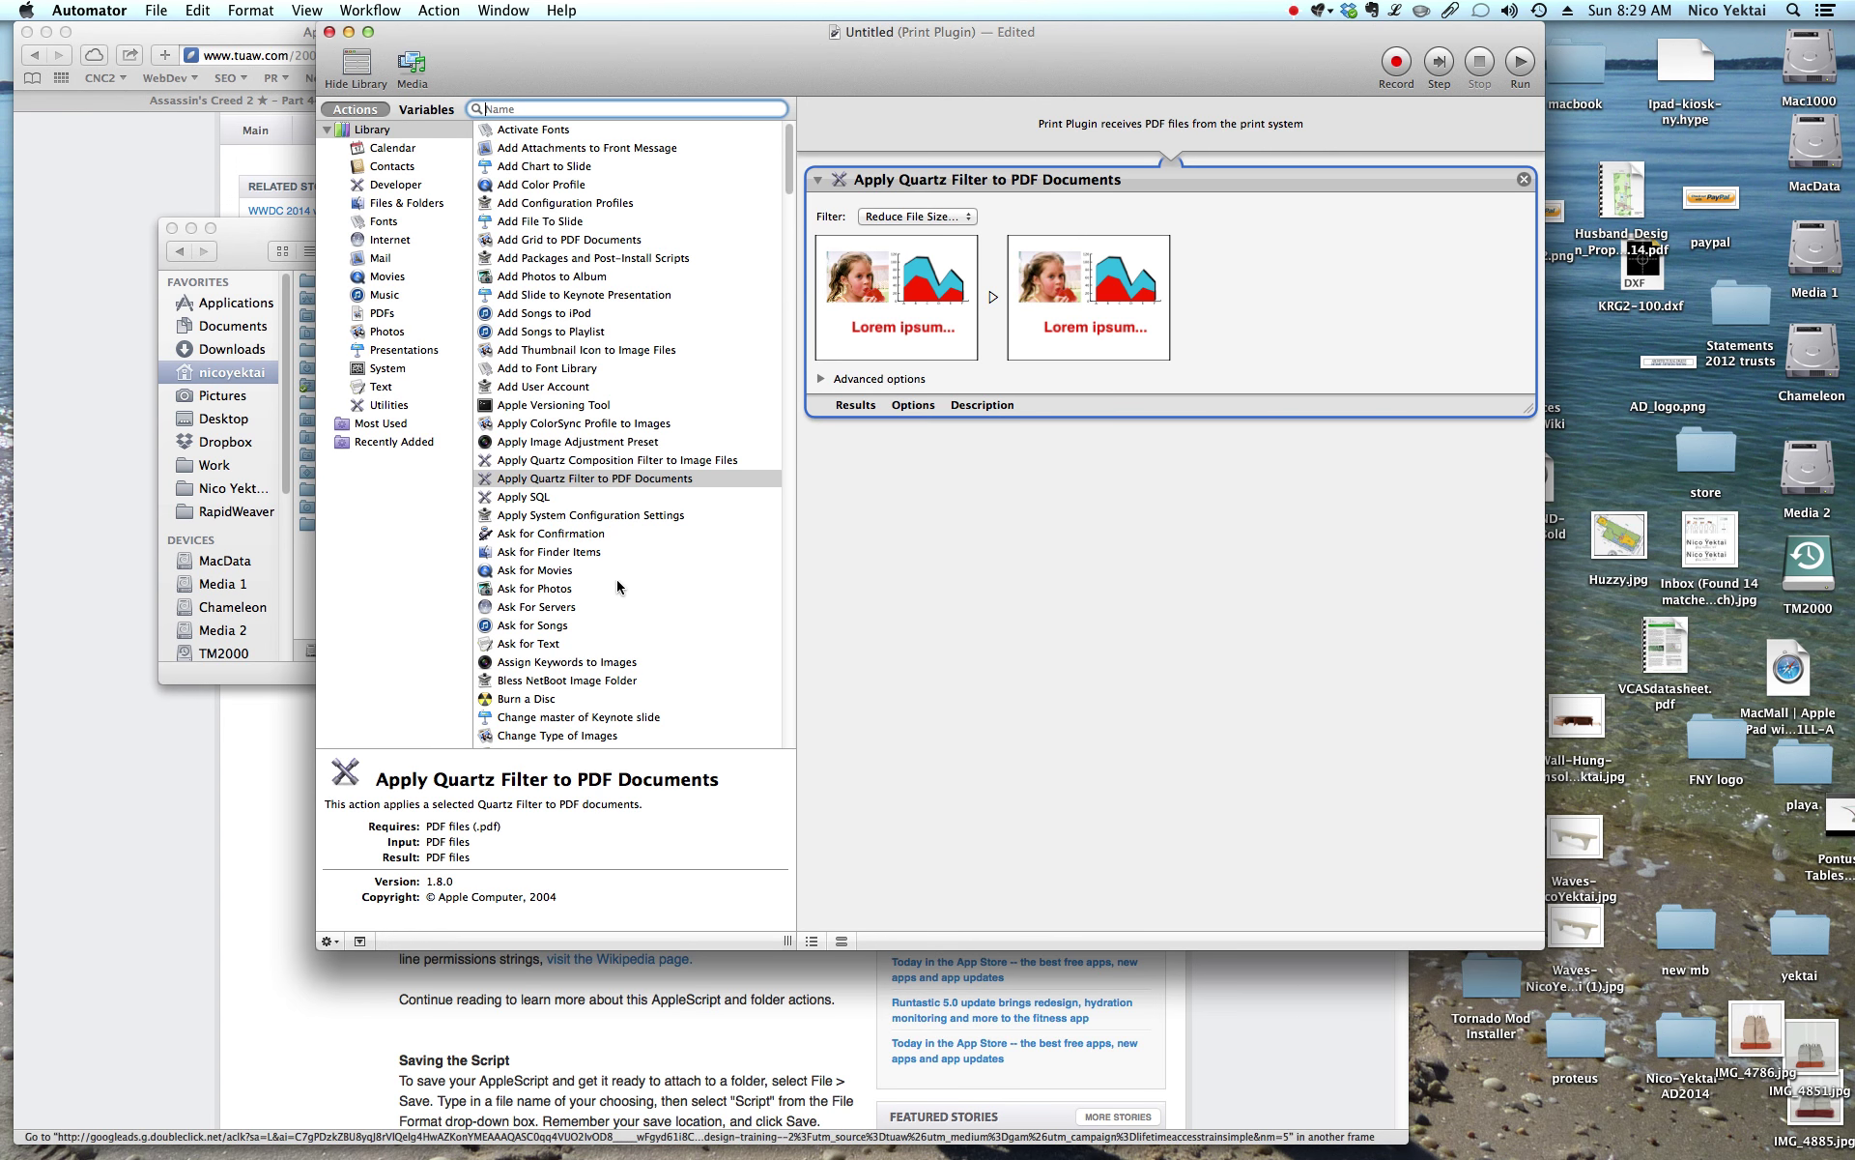
Filter the library to Files & Folders and add Move Finder Items to the workflow
{"action": "scroll", "coordinate": [599, 585], "scroll_direction": "down", "scroll_amount": 1}
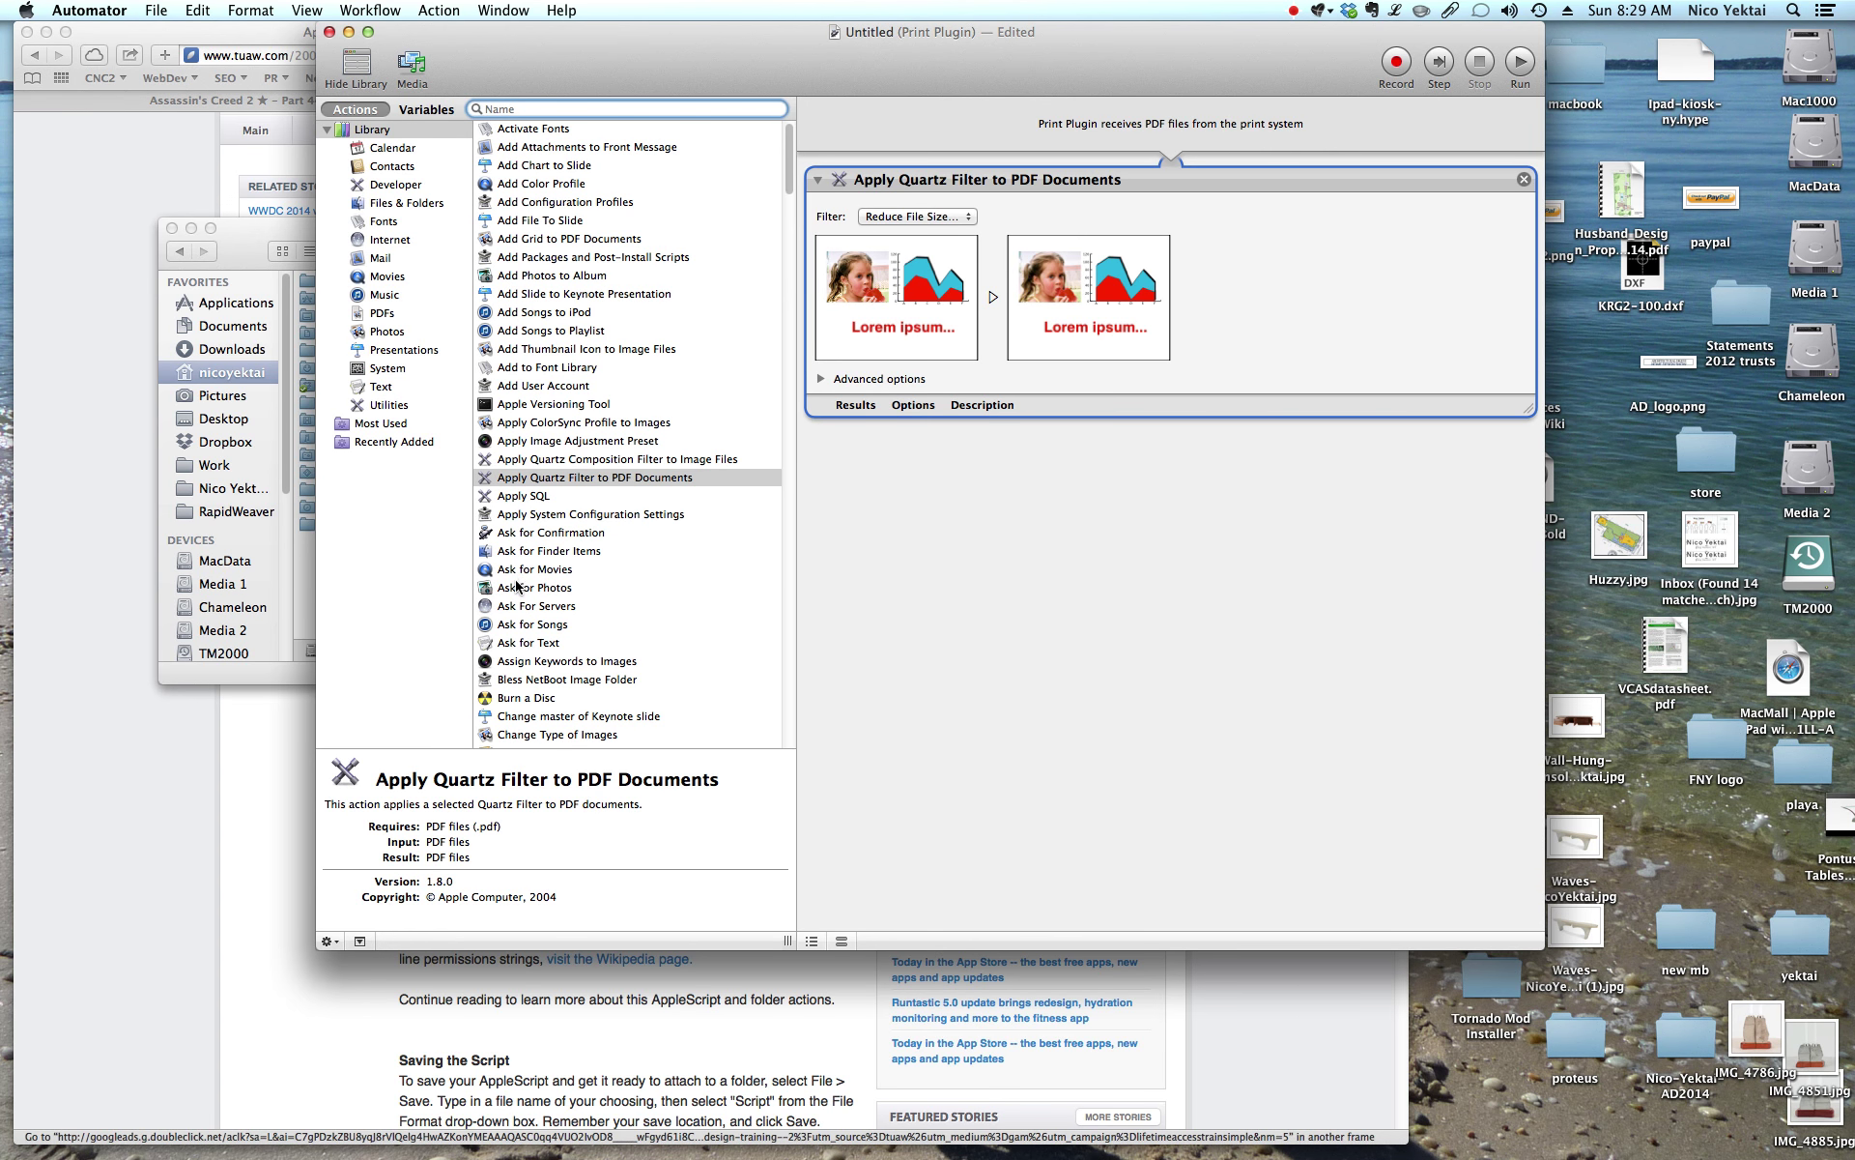
{"action": "left_click", "coordinate": [392, 206]}
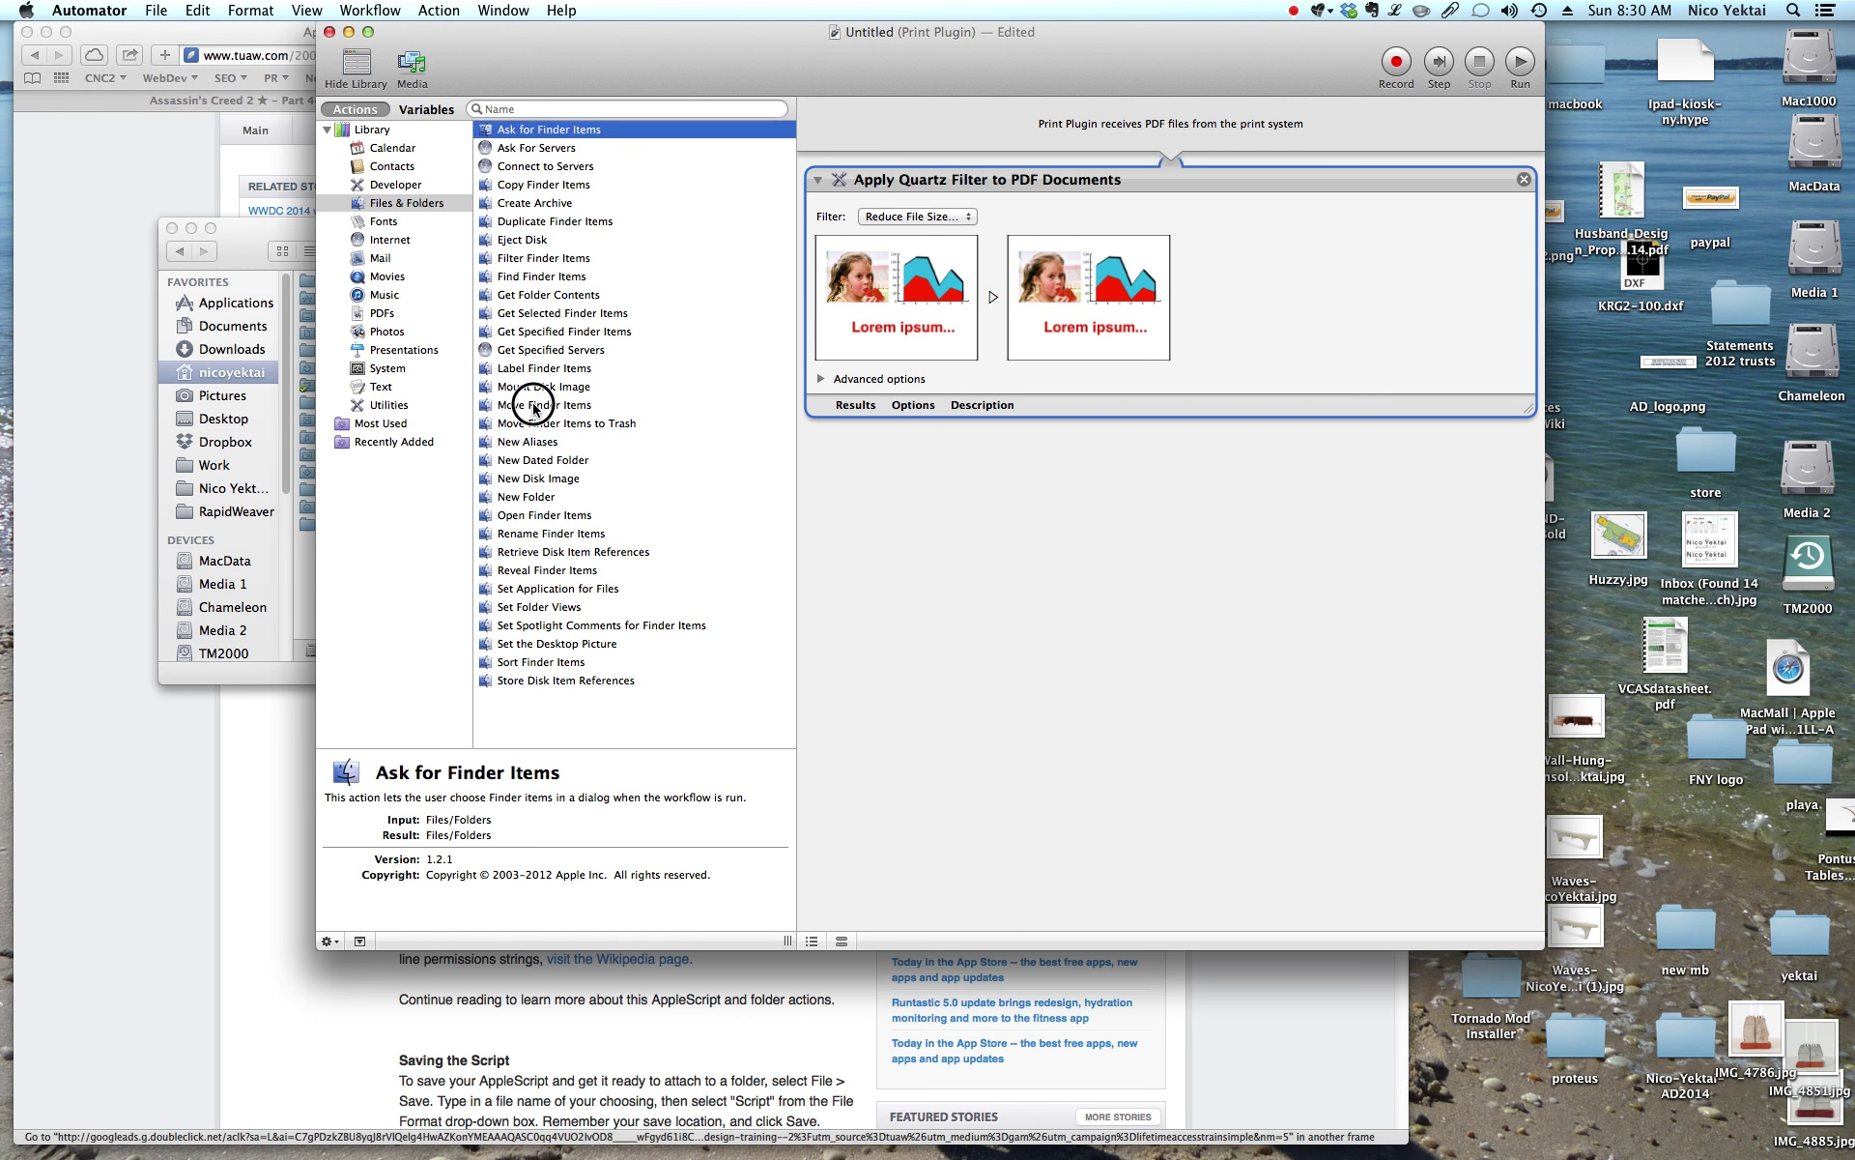
{"action": "left_click_drag", "start_coordinate": [533, 405], "coordinate": [1082, 461]}
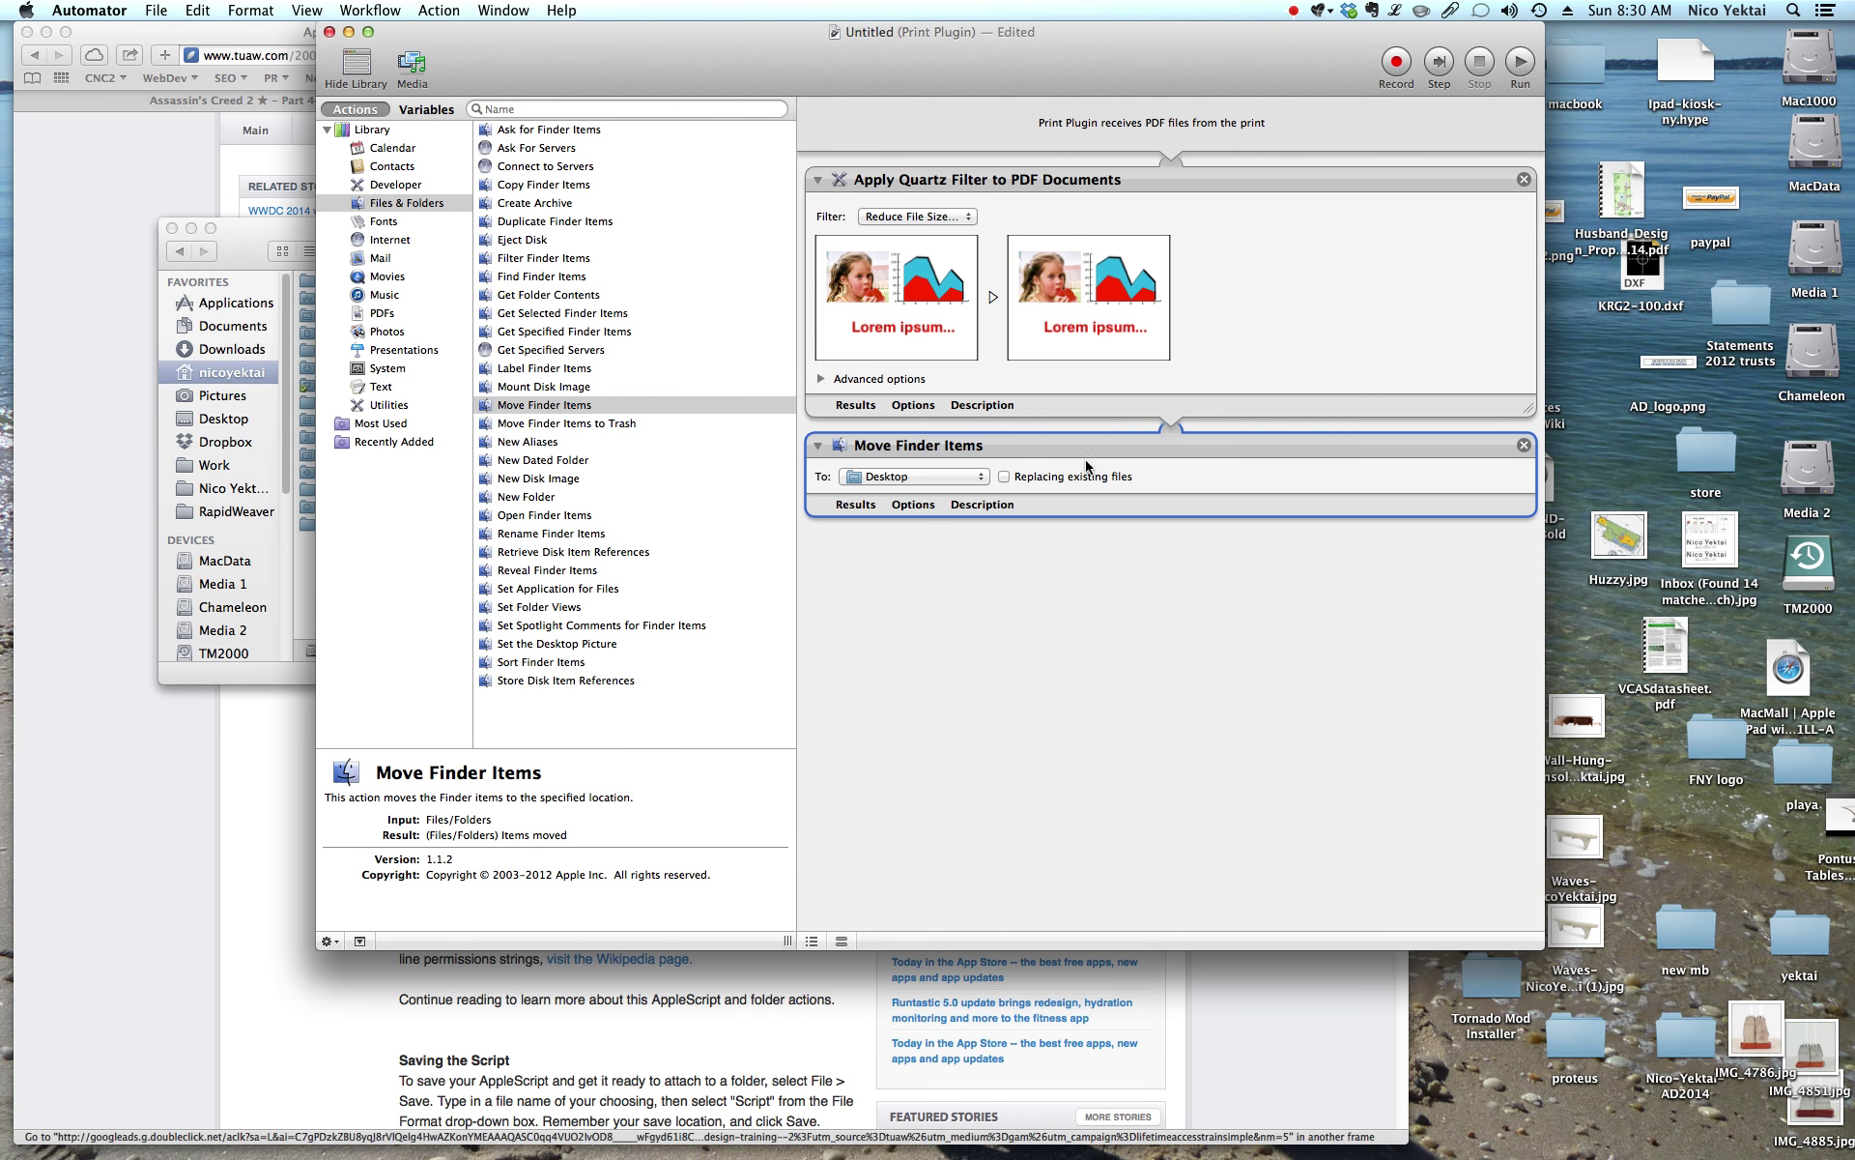
Point Move Finder Items at the tutorial 150 folder with Replacing existing files ticked
{"action": "left_click", "coordinate": [978, 481]}
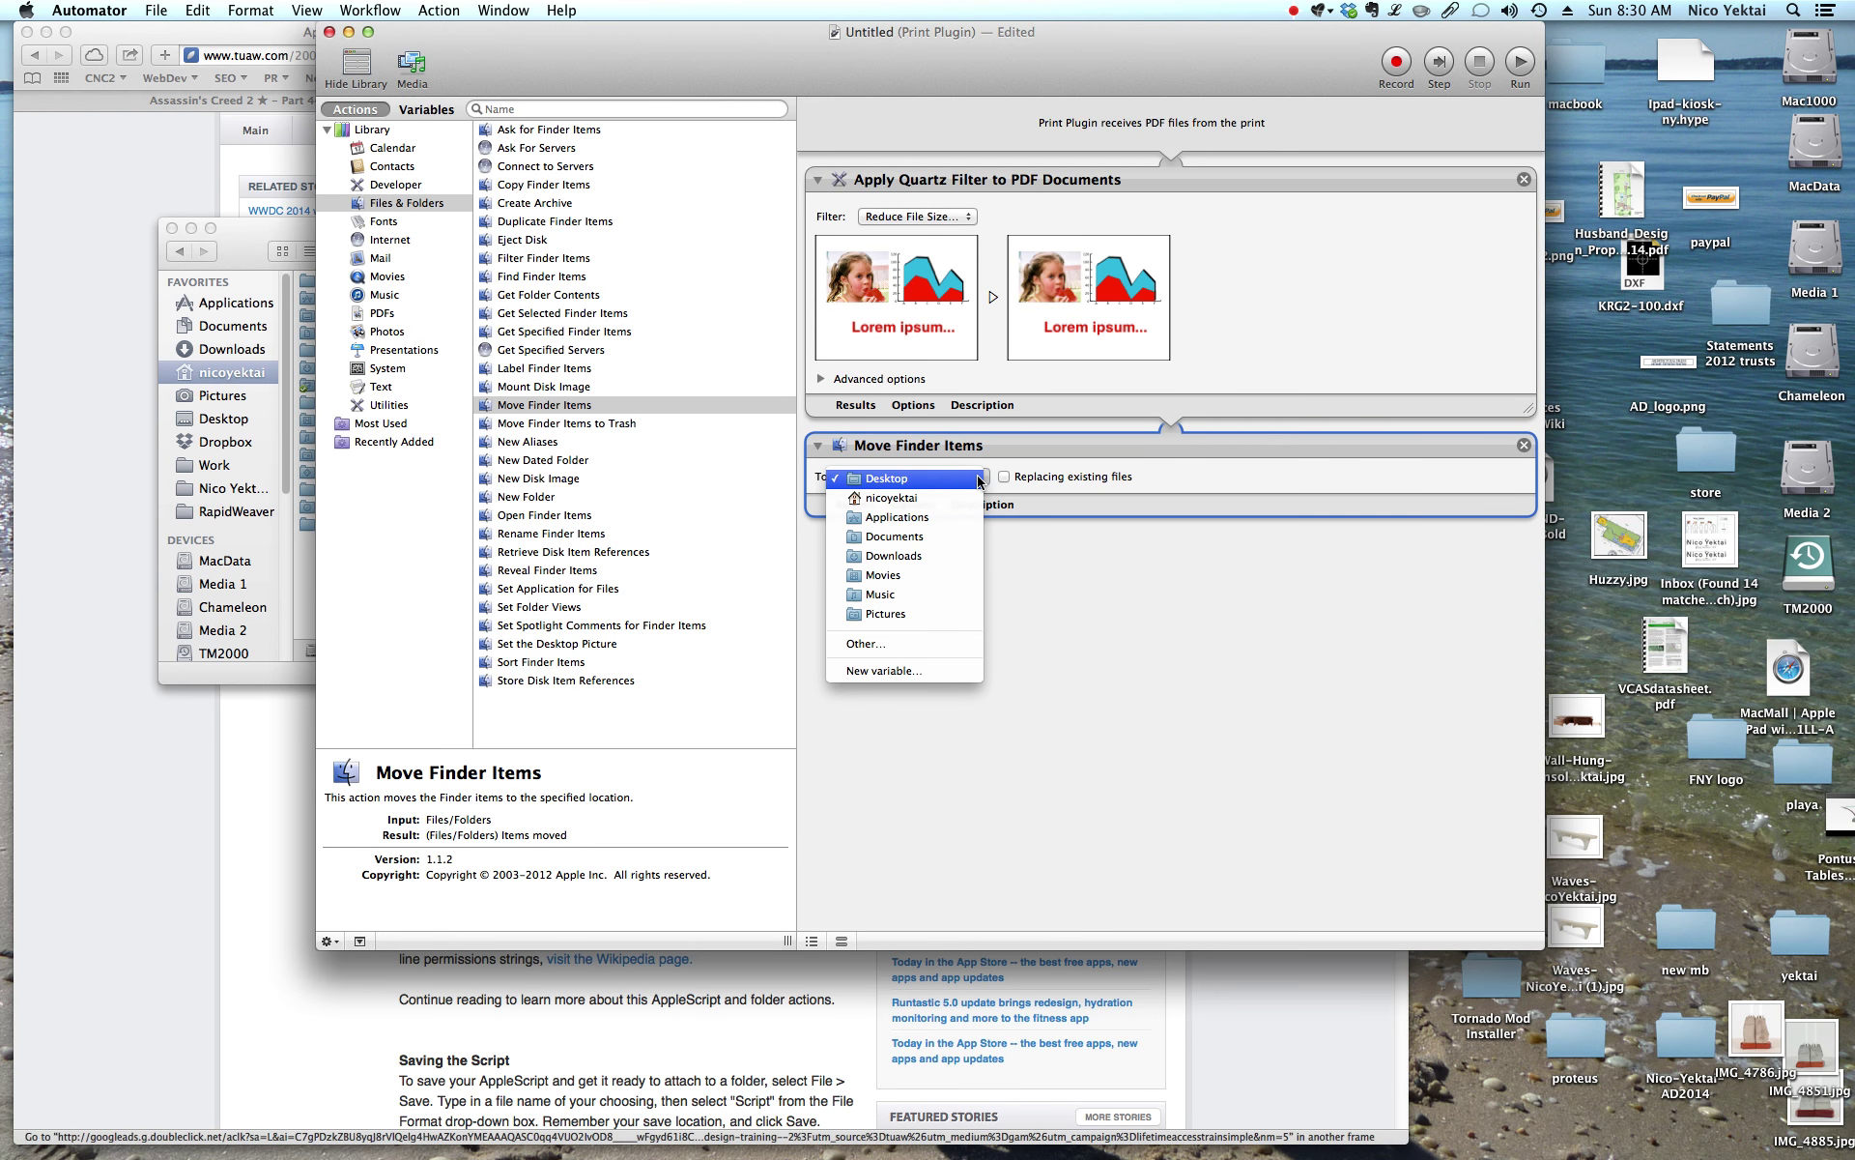
{"action": "left_click", "coordinate": [889, 644]}
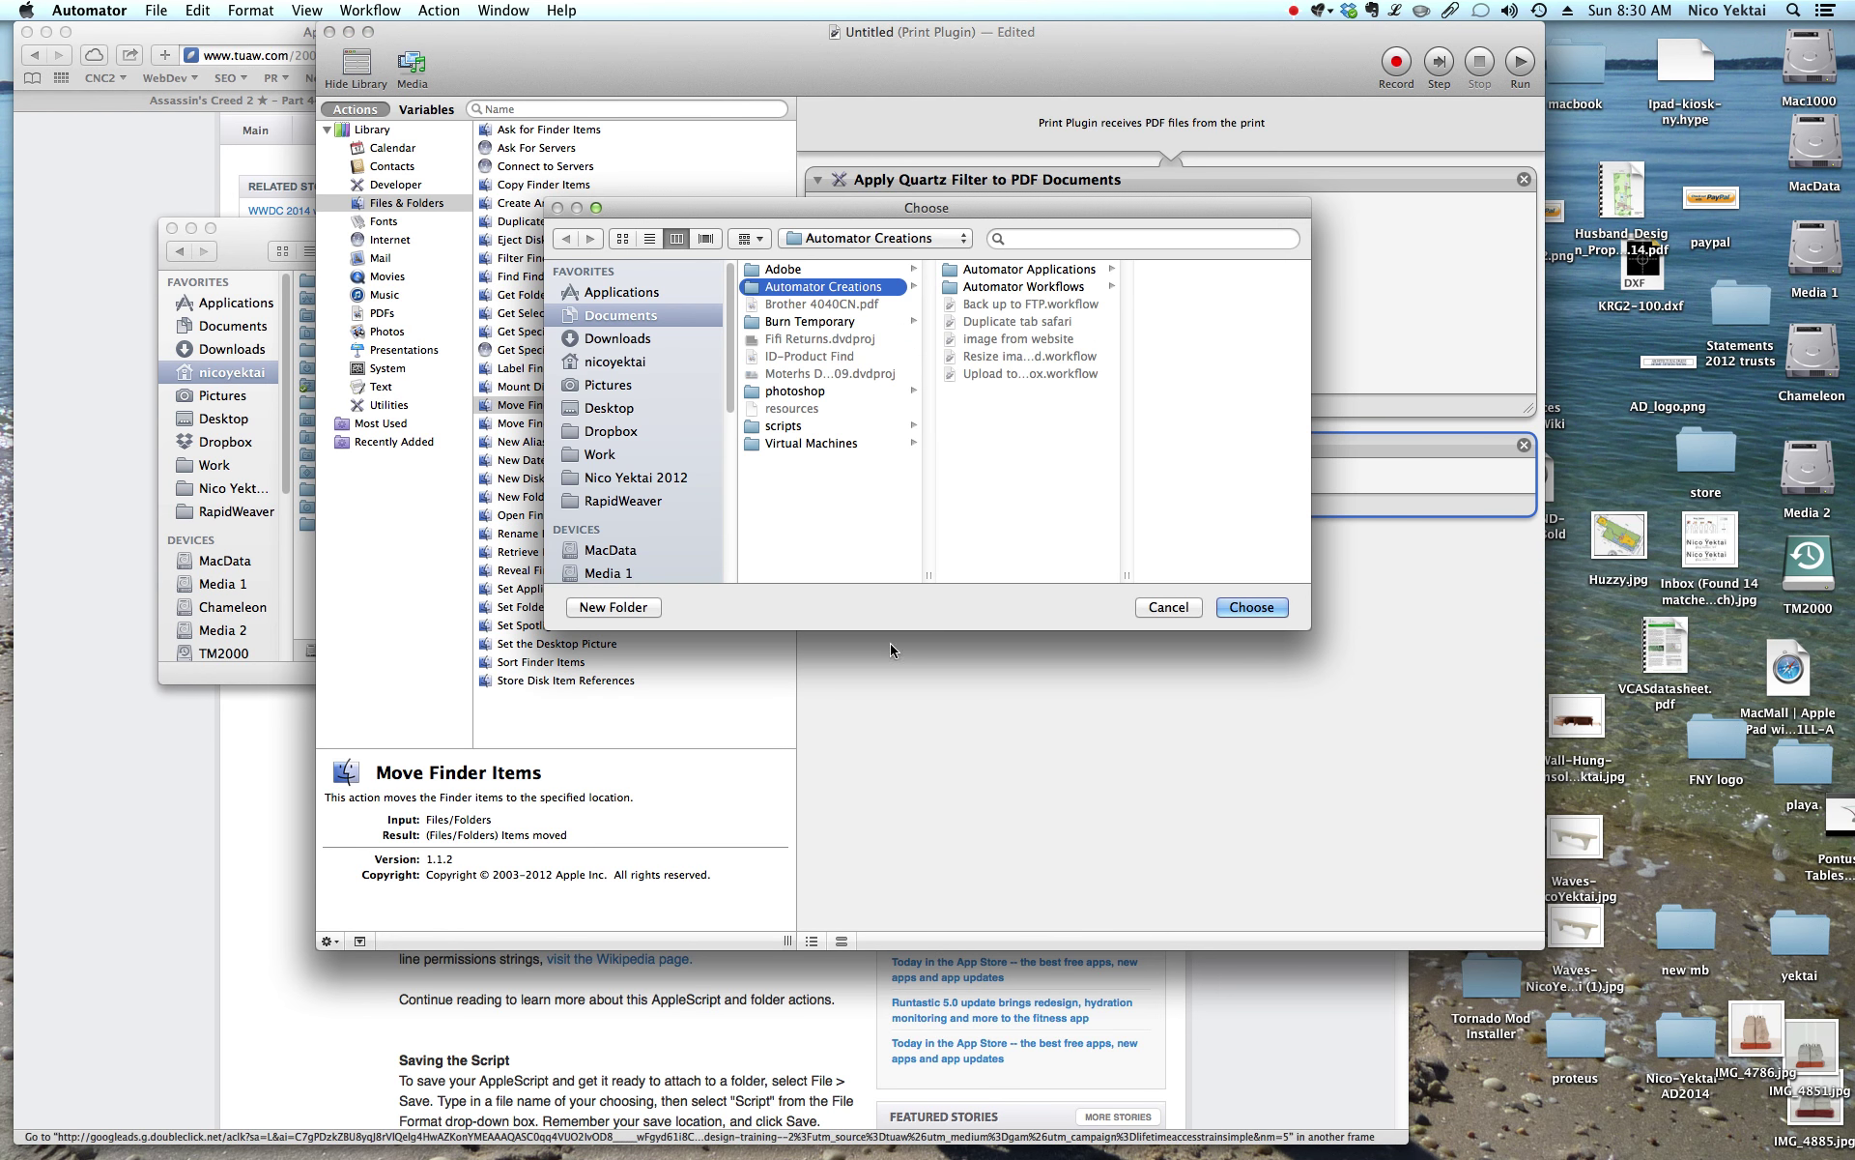
{"action": "left_click", "coordinate": [615, 364]}
{"action": "left_click", "coordinate": [798, 512]}
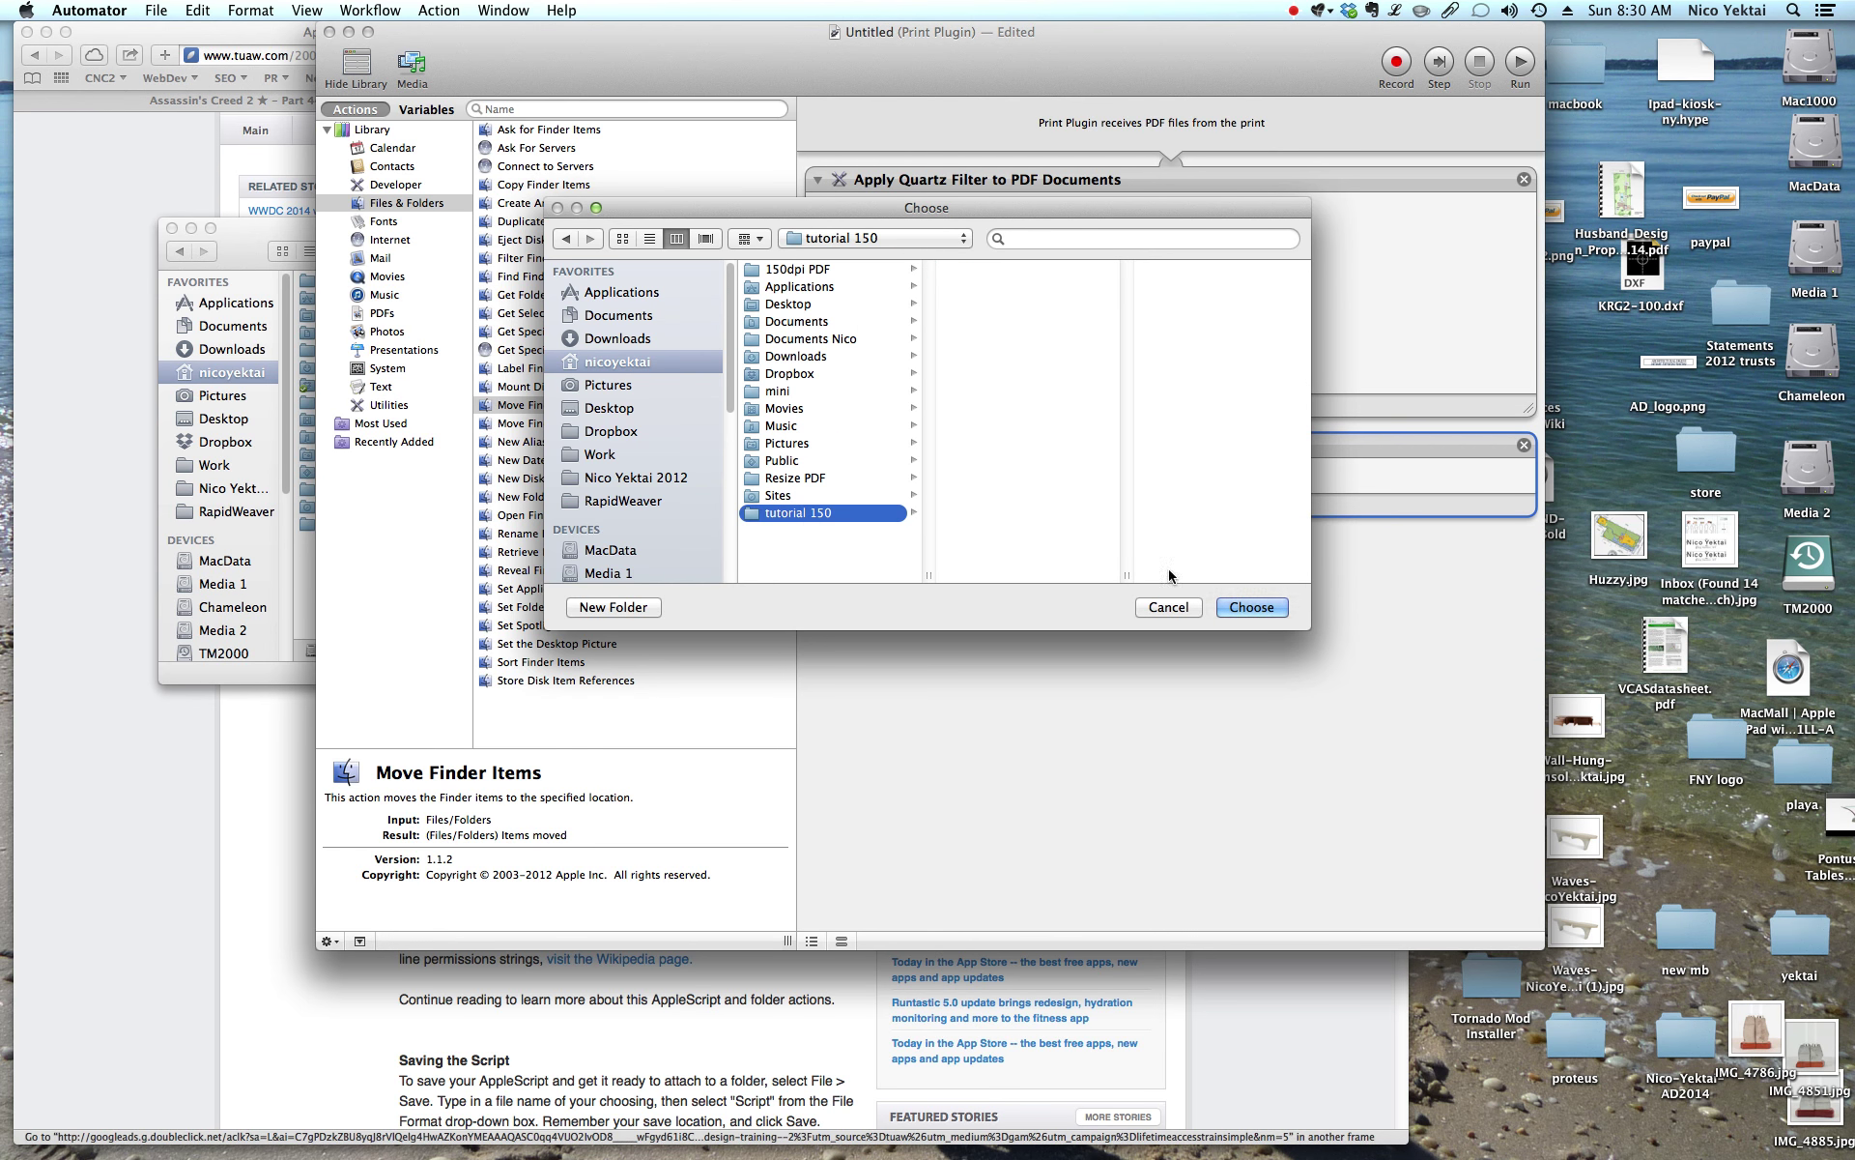
{"action": "left_click", "coordinate": [1254, 607]}
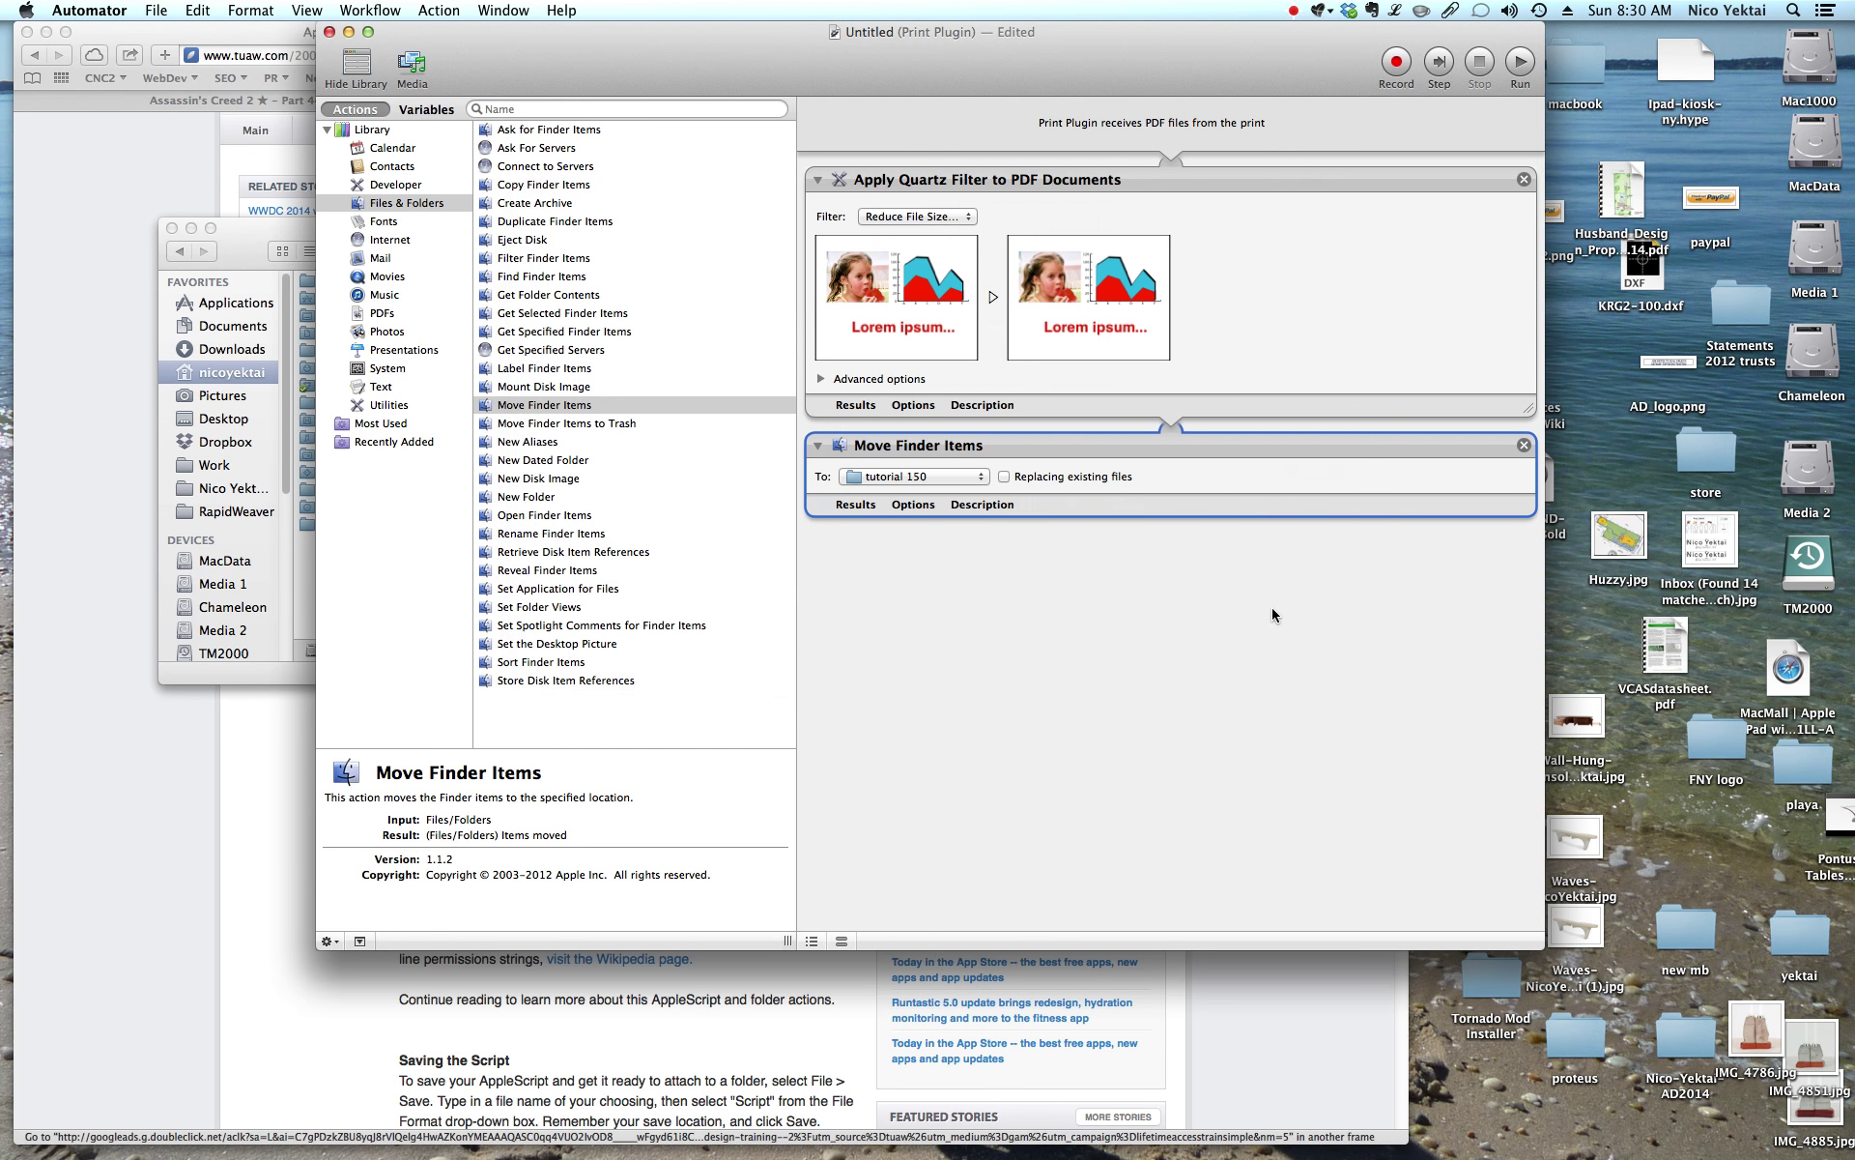
{"action": "left_click", "coordinate": [1001, 477]}
{"action": "left_click", "coordinate": [961, 611]}
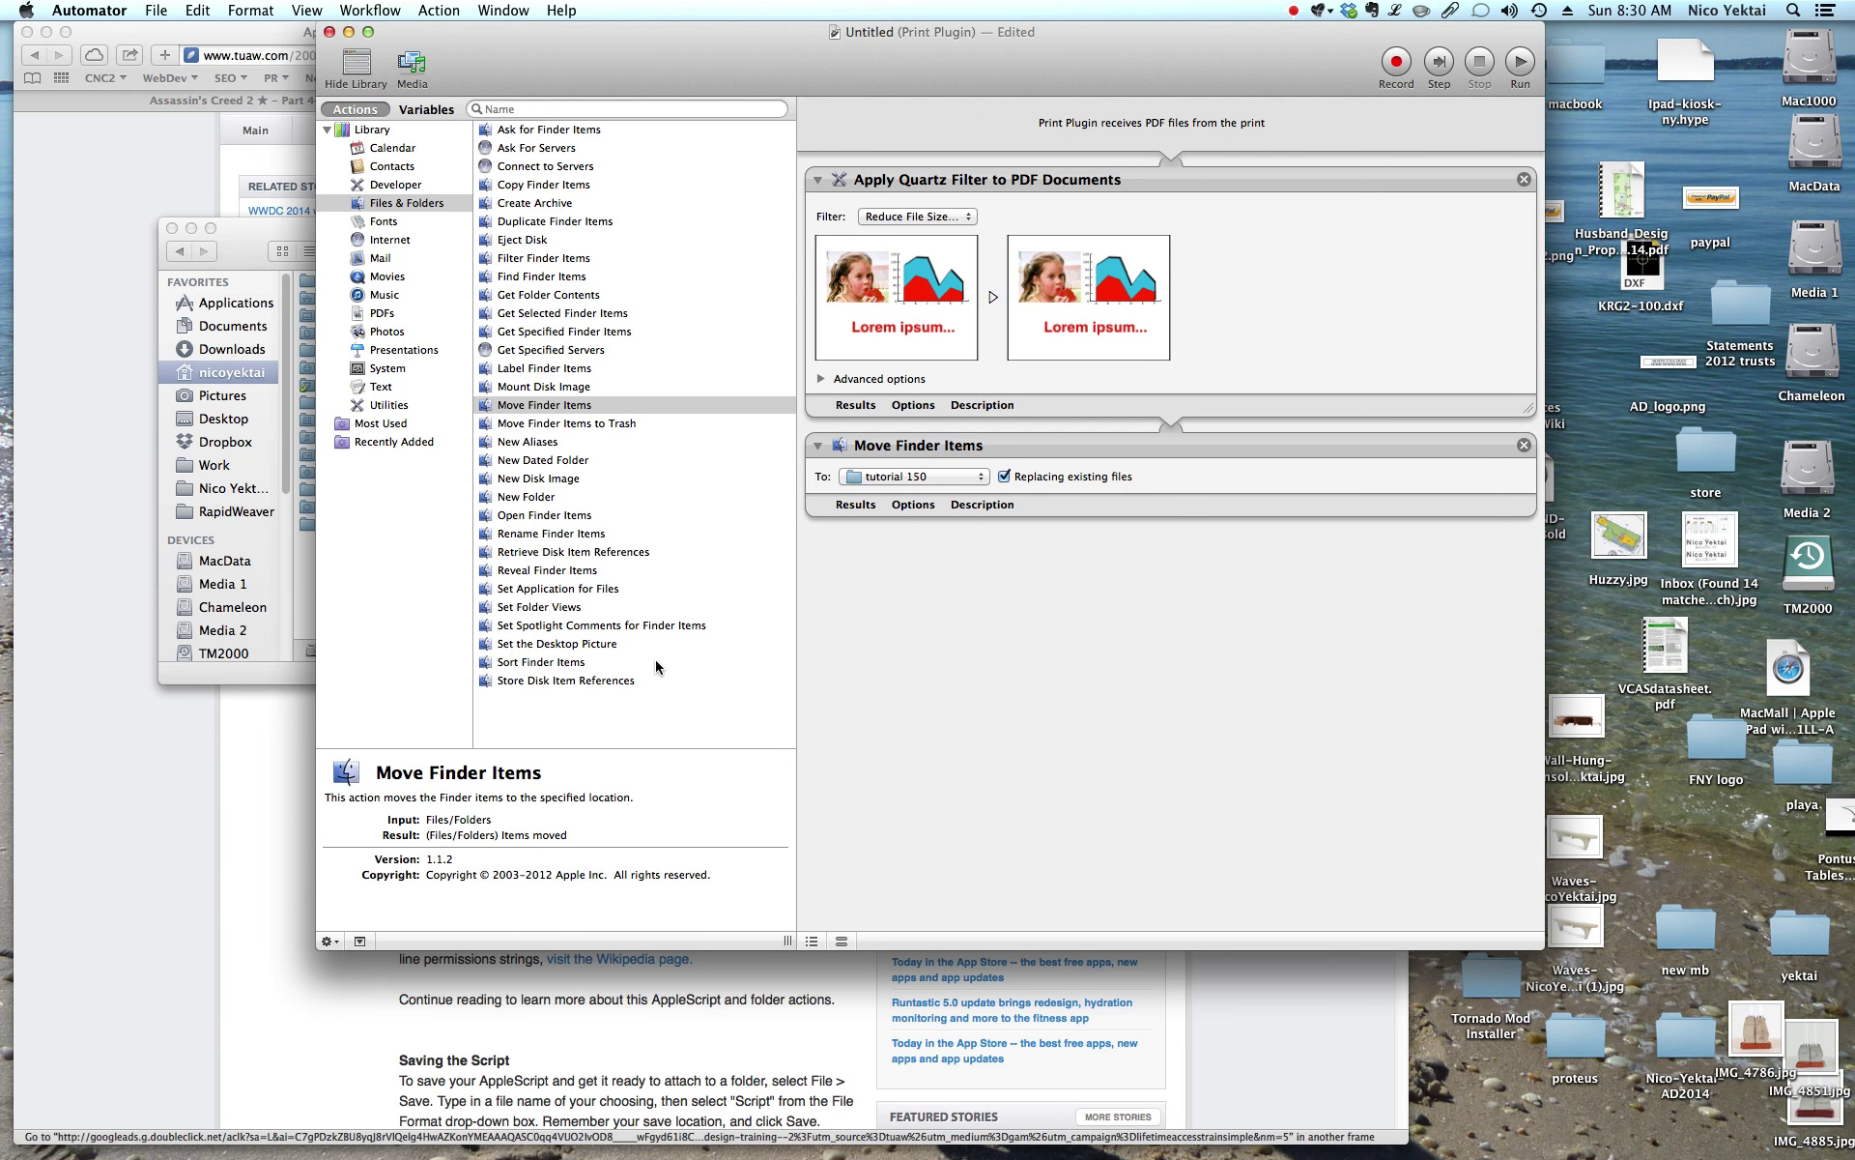
{"action": "left_click", "coordinate": [526, 534]}
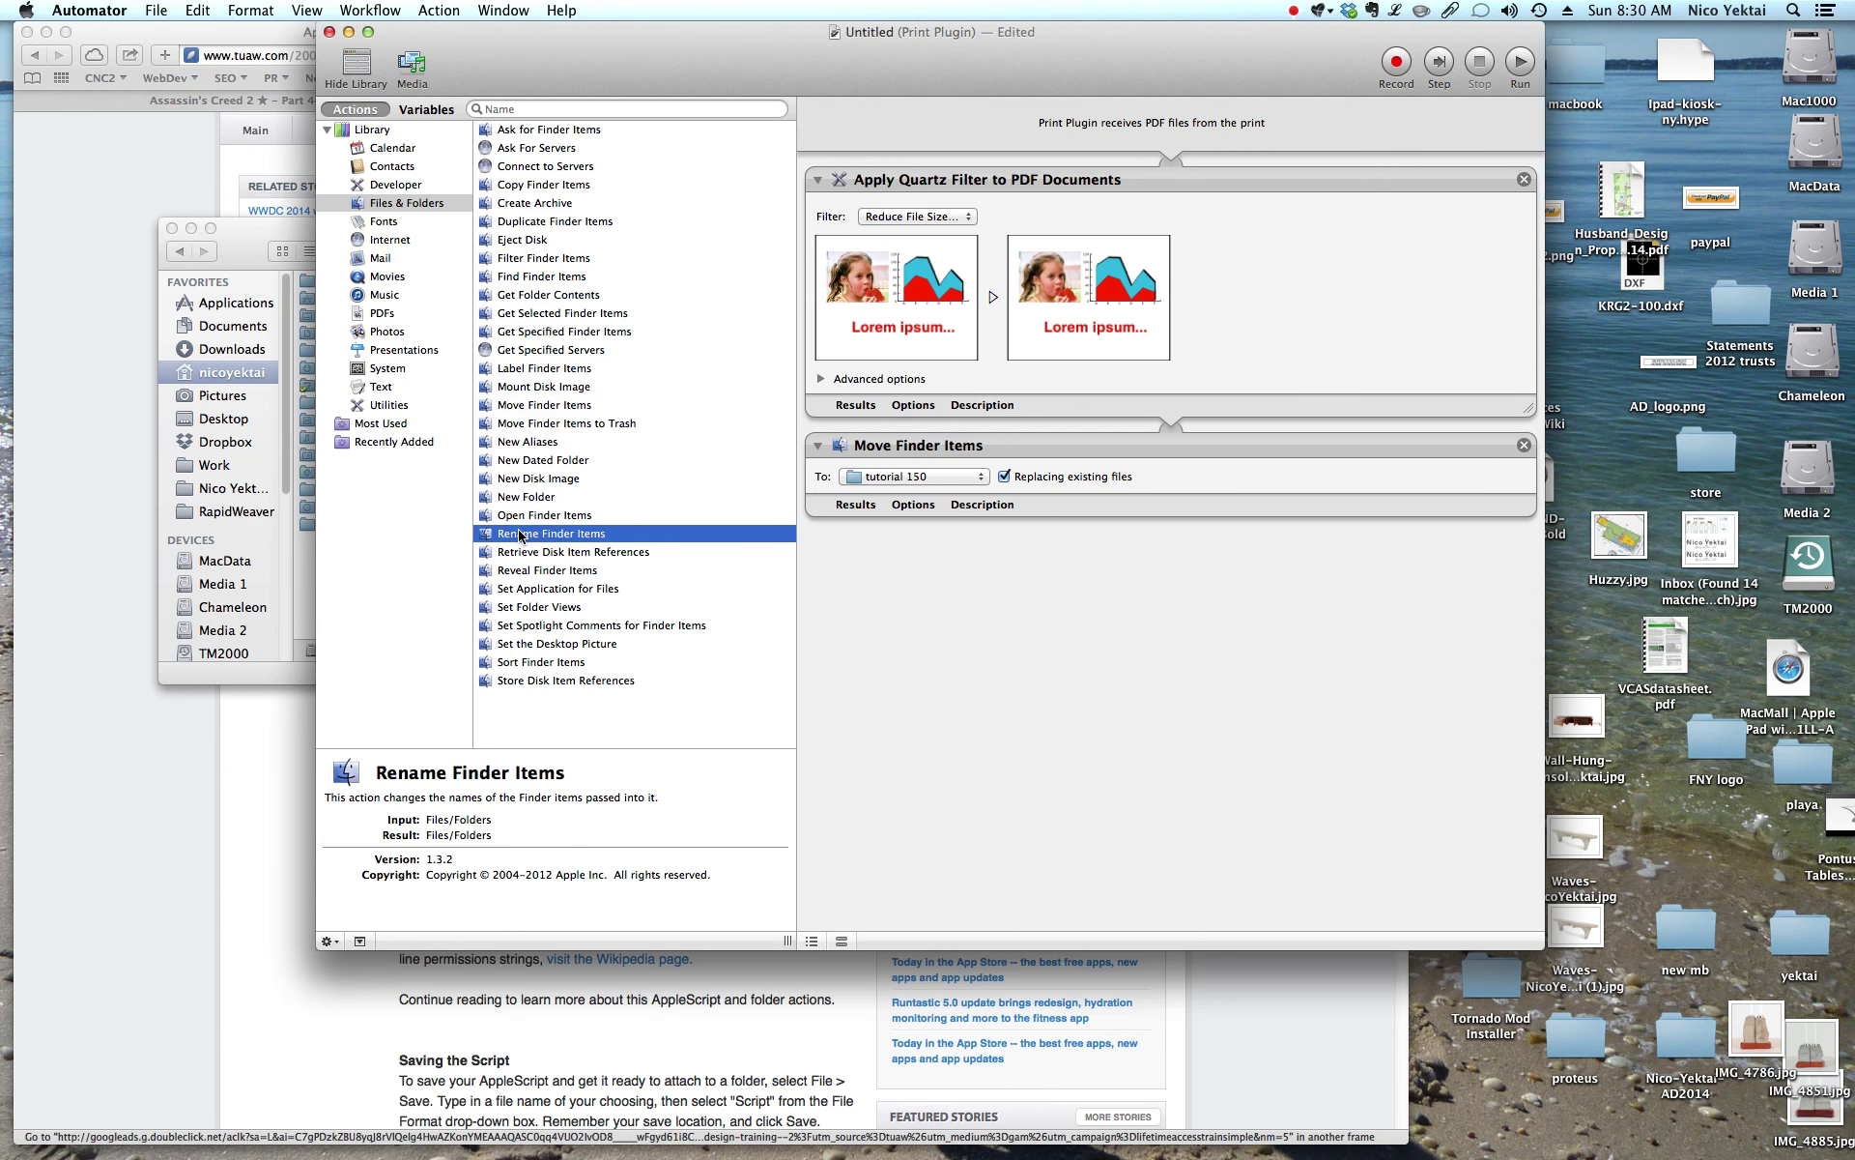
Add a Rename Finder Items action without a copy step and set it to Replace Text
{"action": "left_click_drag", "start_coordinate": [519, 535], "coordinate": [1059, 532]}
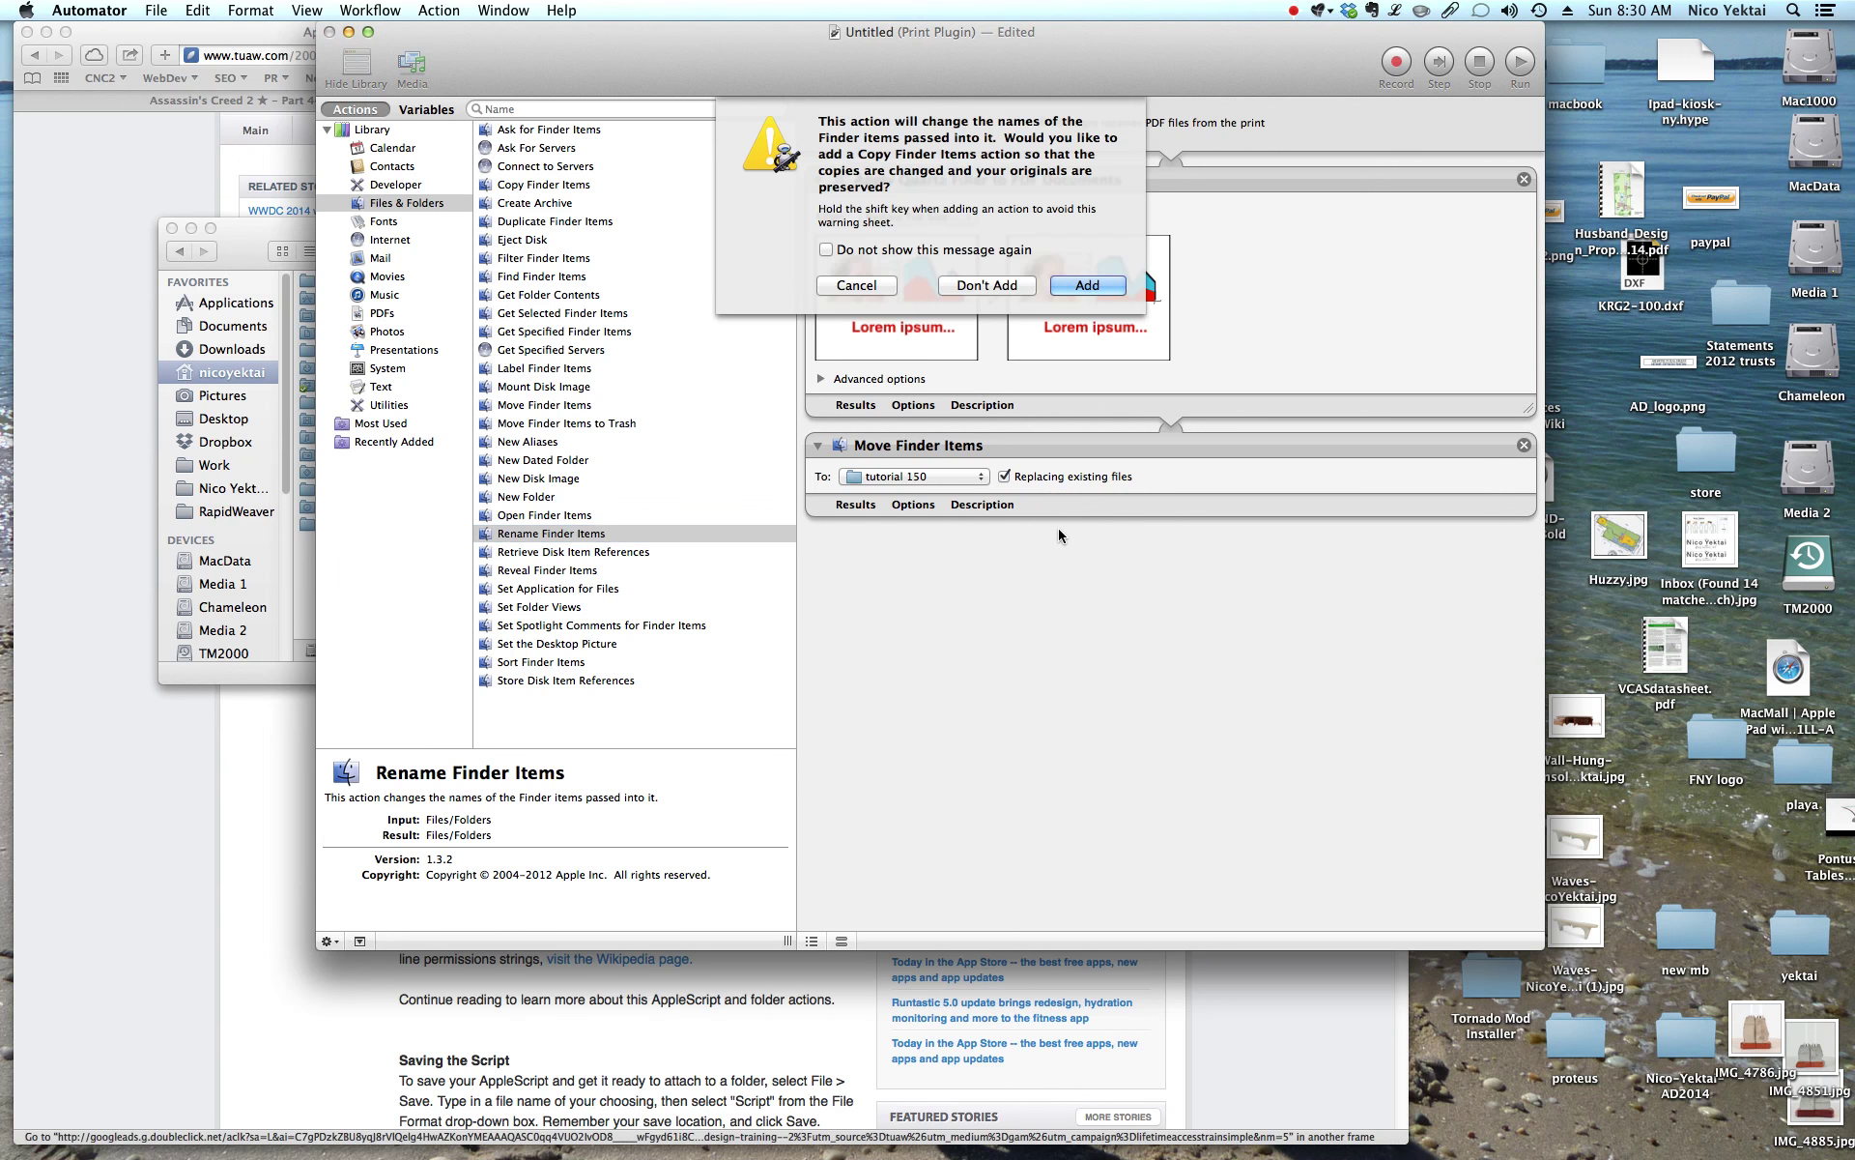
{"action": "left_click", "coordinate": [983, 286]}
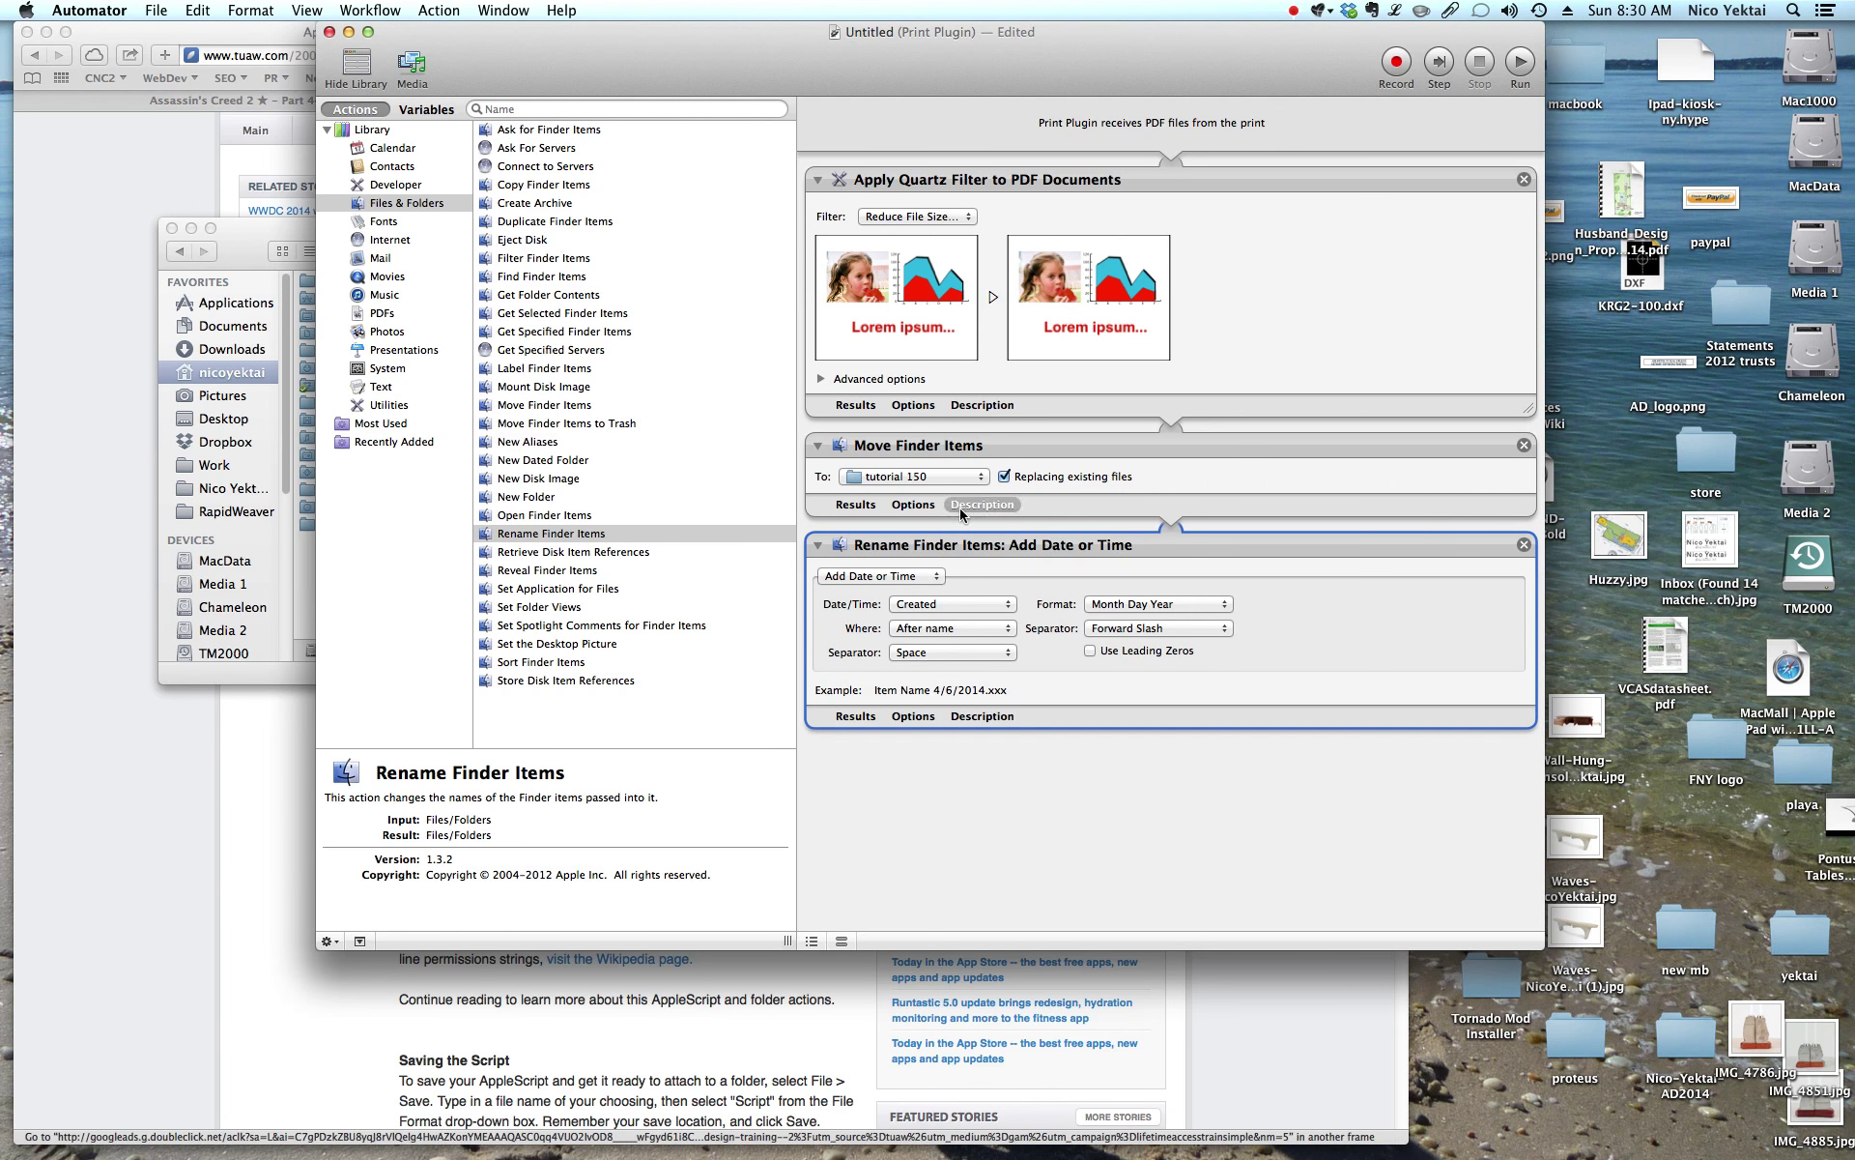
{"action": "left_click", "coordinate": [909, 576]}
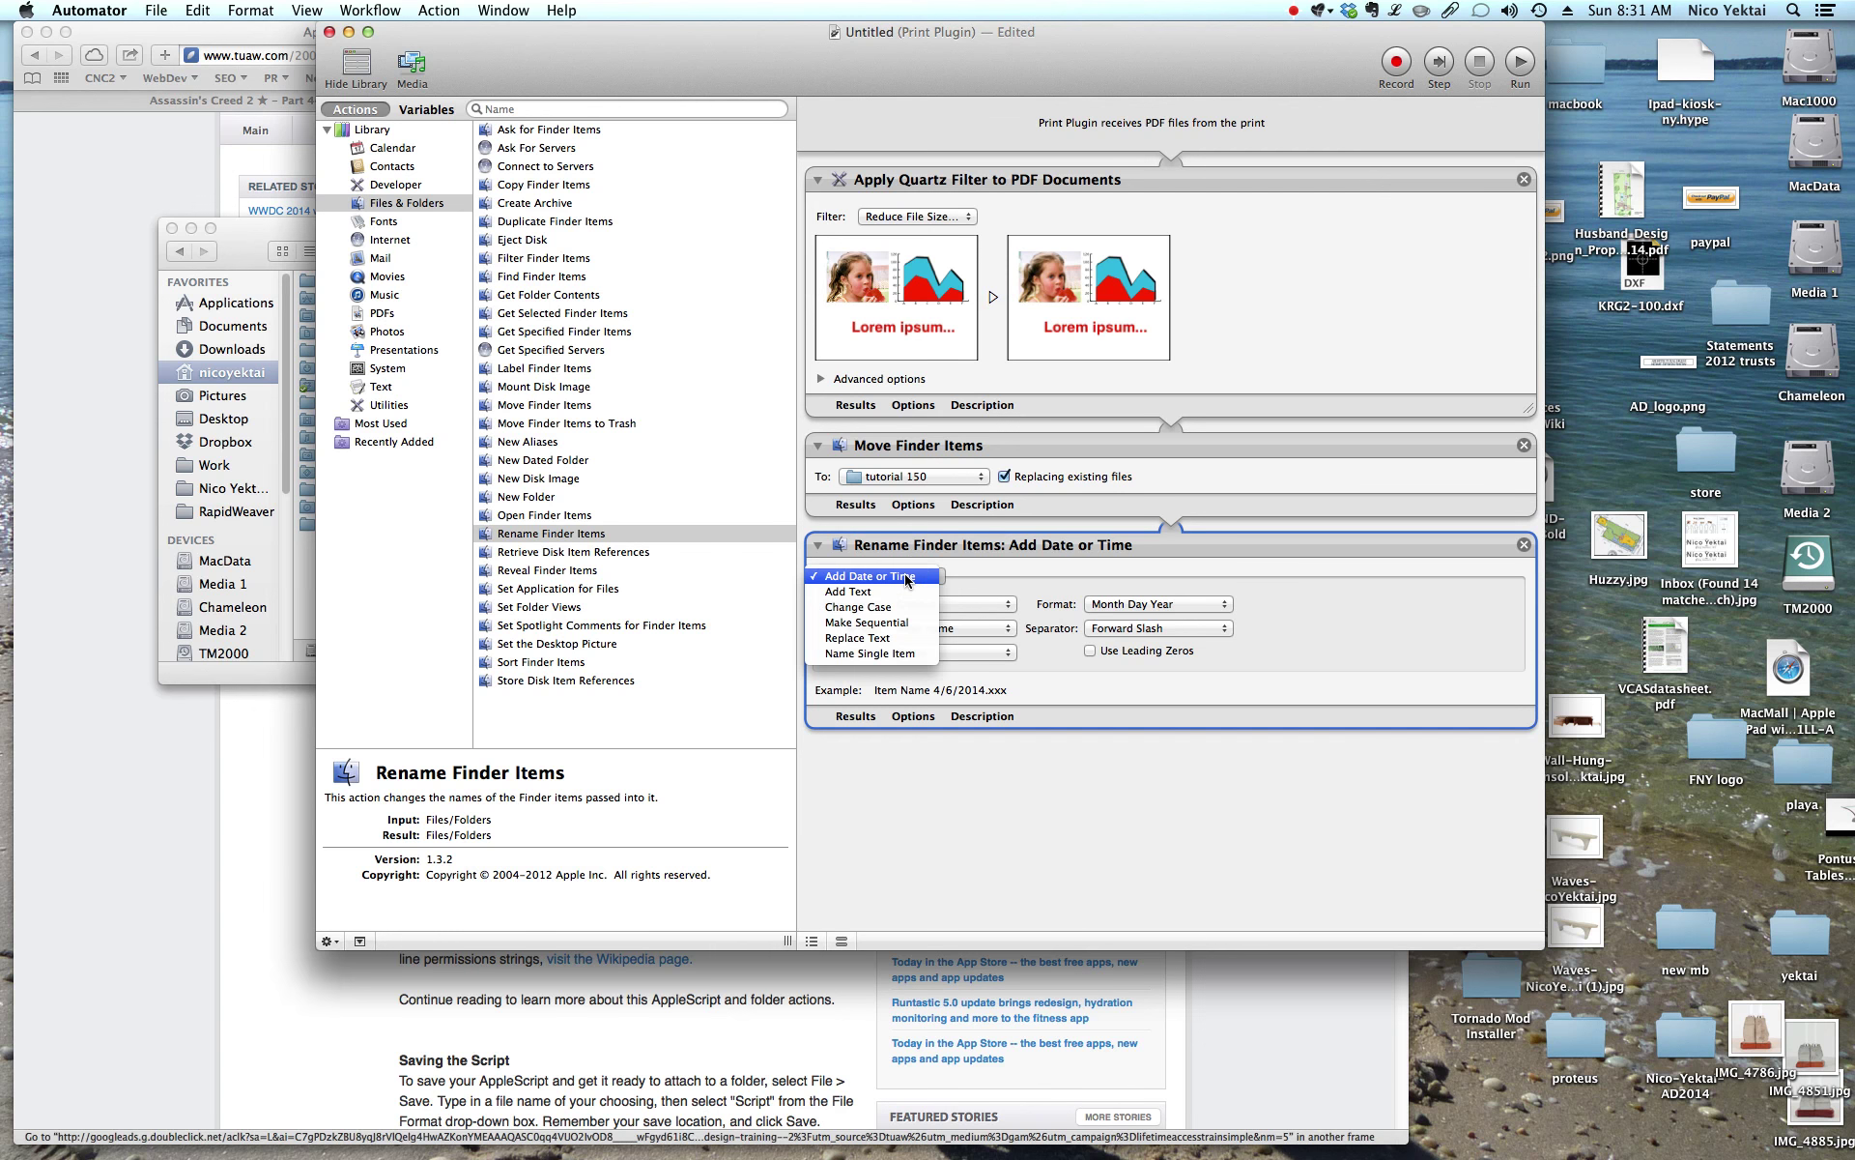
{"action": "left_click", "coordinate": [894, 643]}
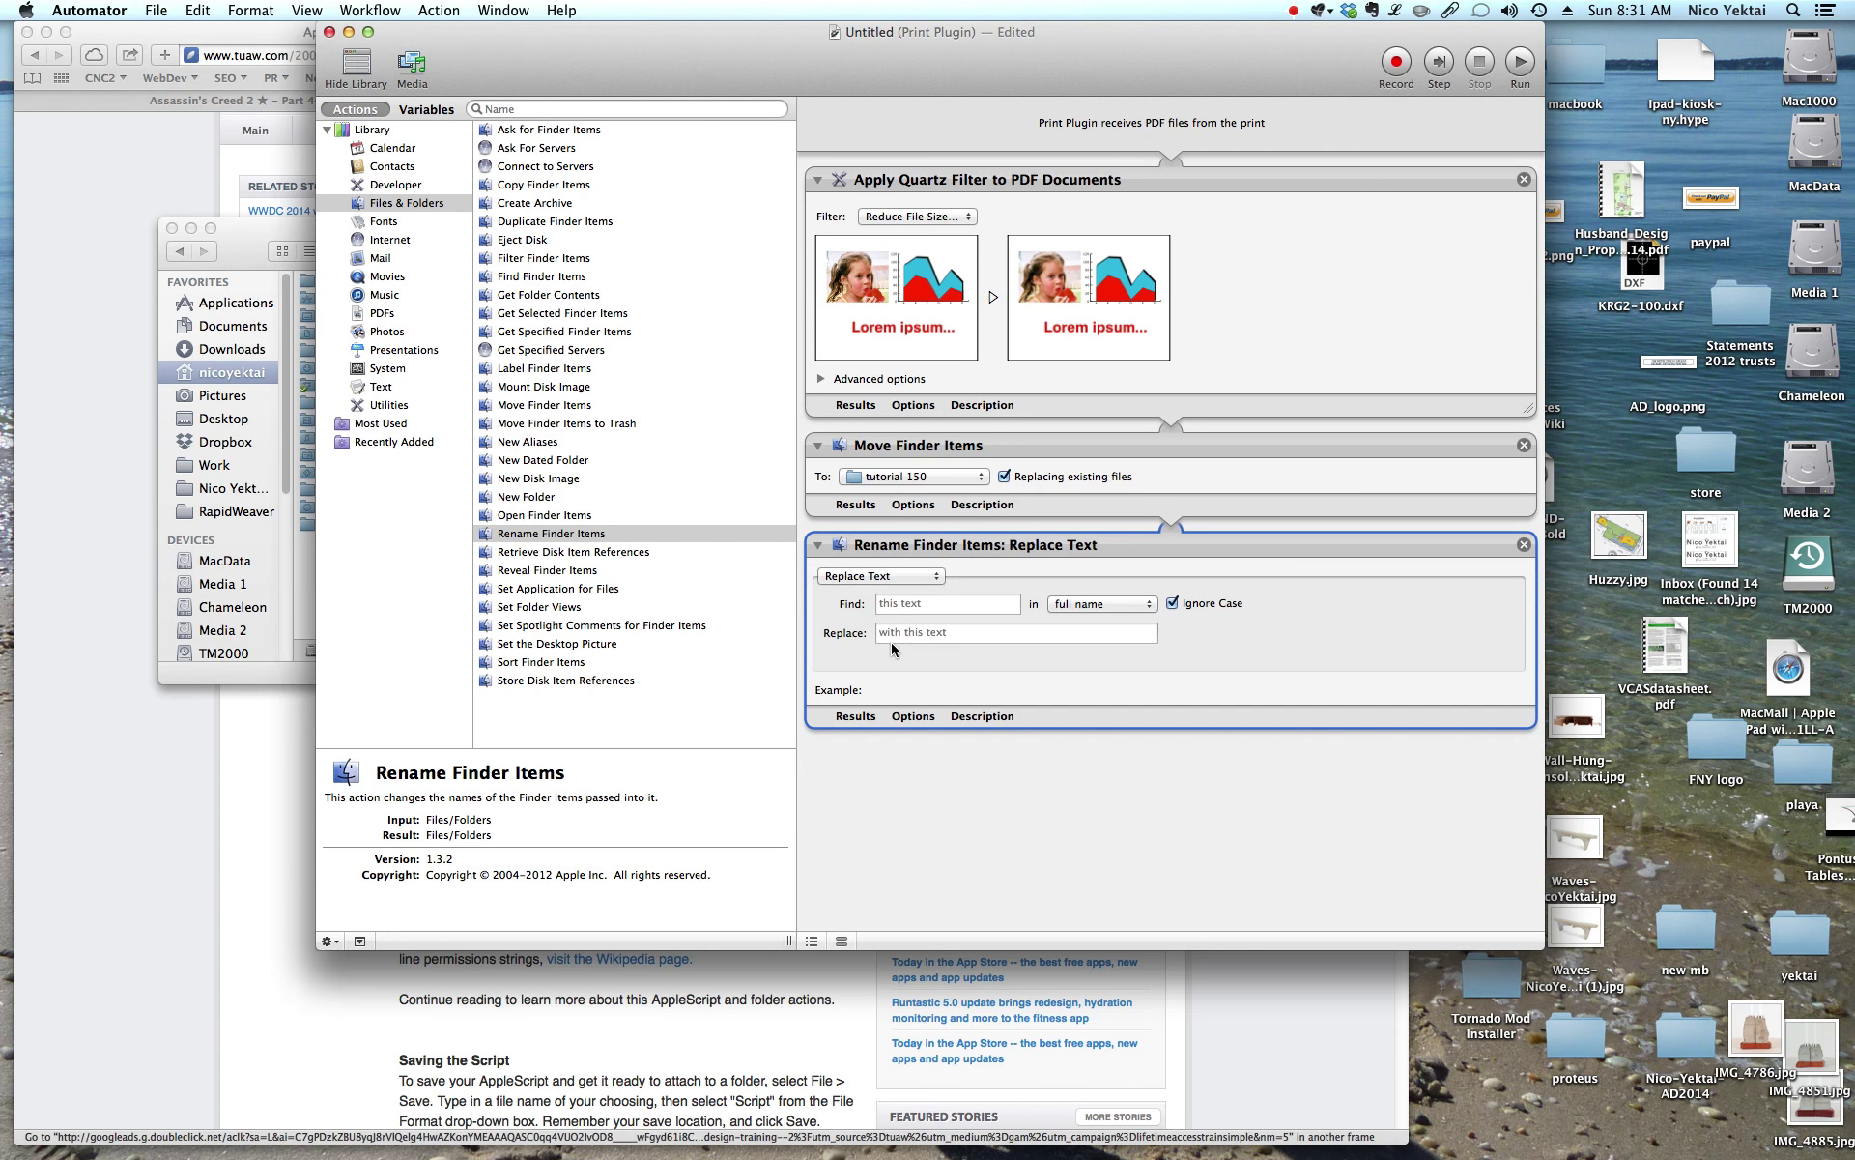
Make it find '.pdf.pdf' and replace it with '.pdf' in the full name
{"action": "left_click", "coordinate": [1129, 605]}
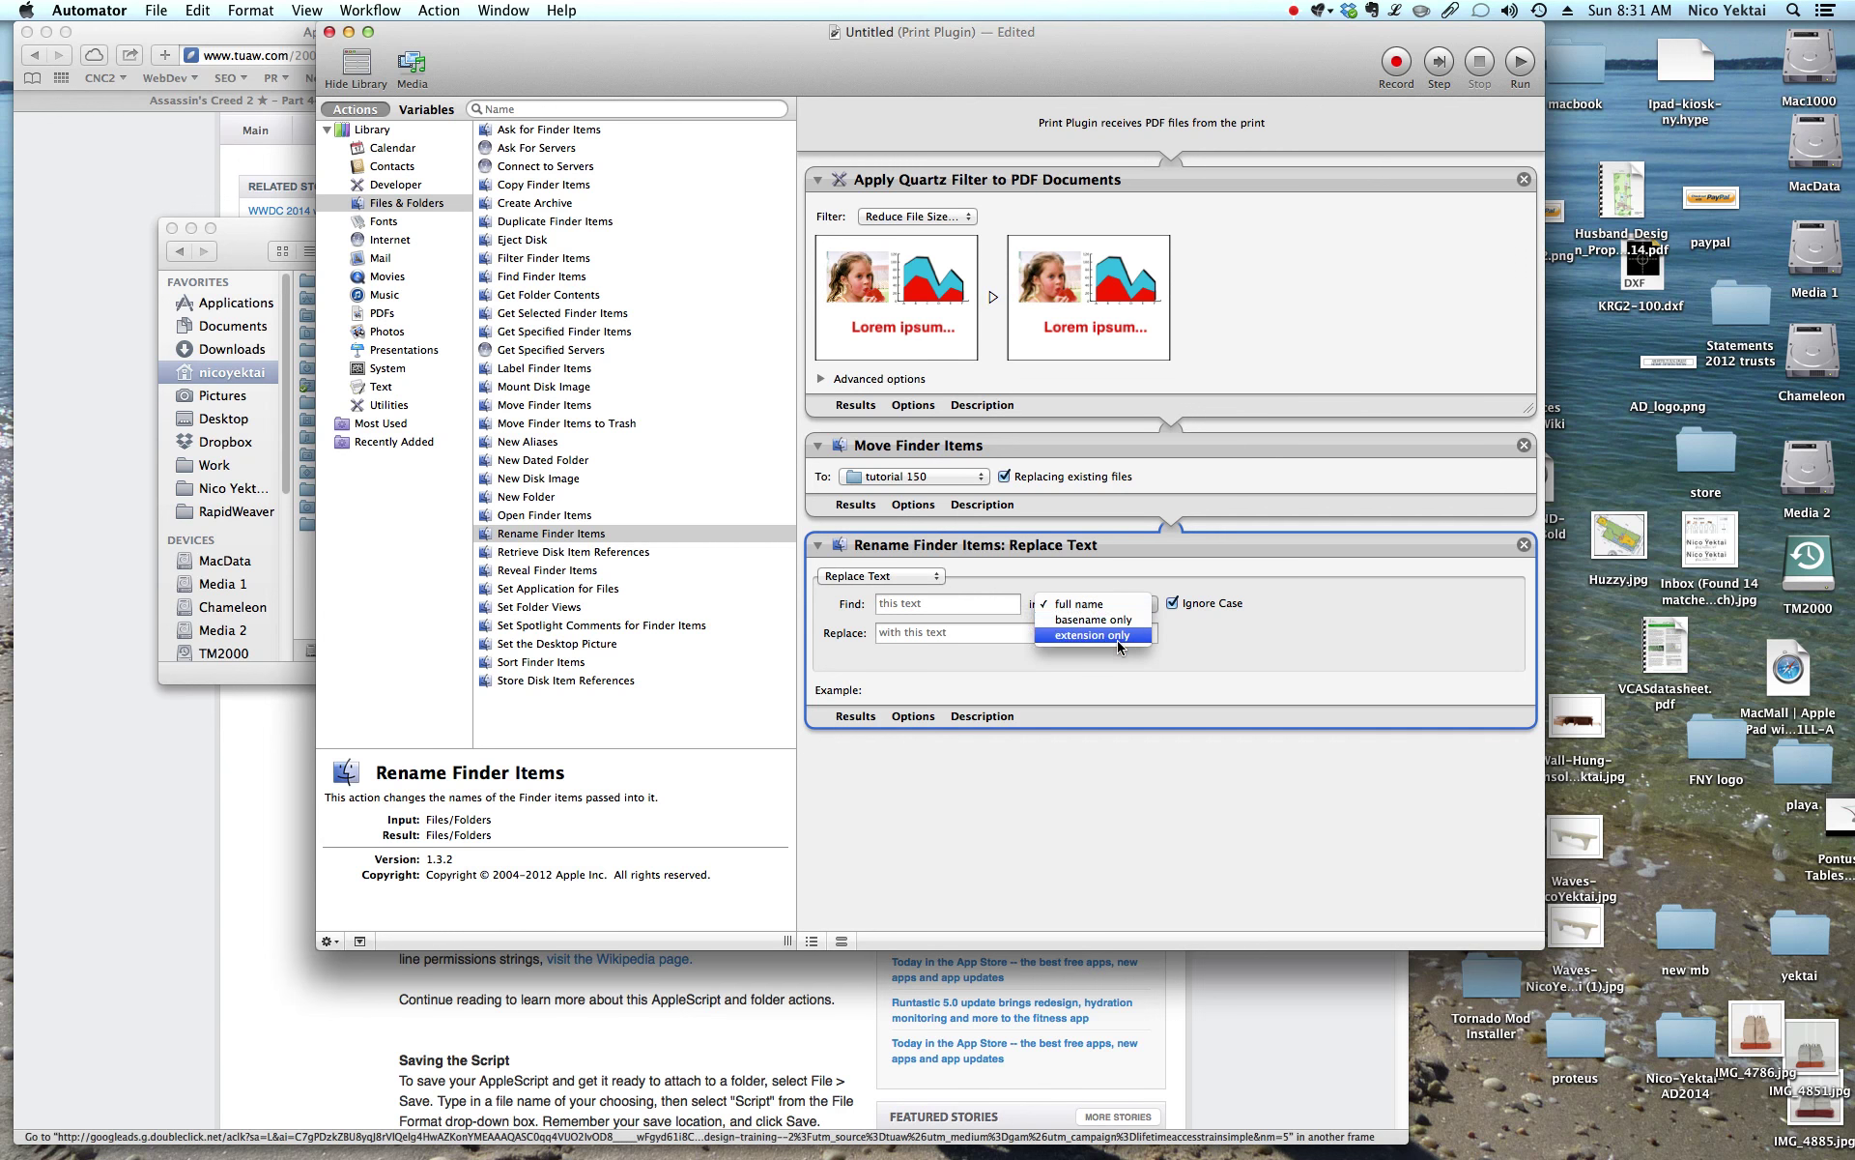
{"action": "left_click", "coordinate": [1122, 605]}
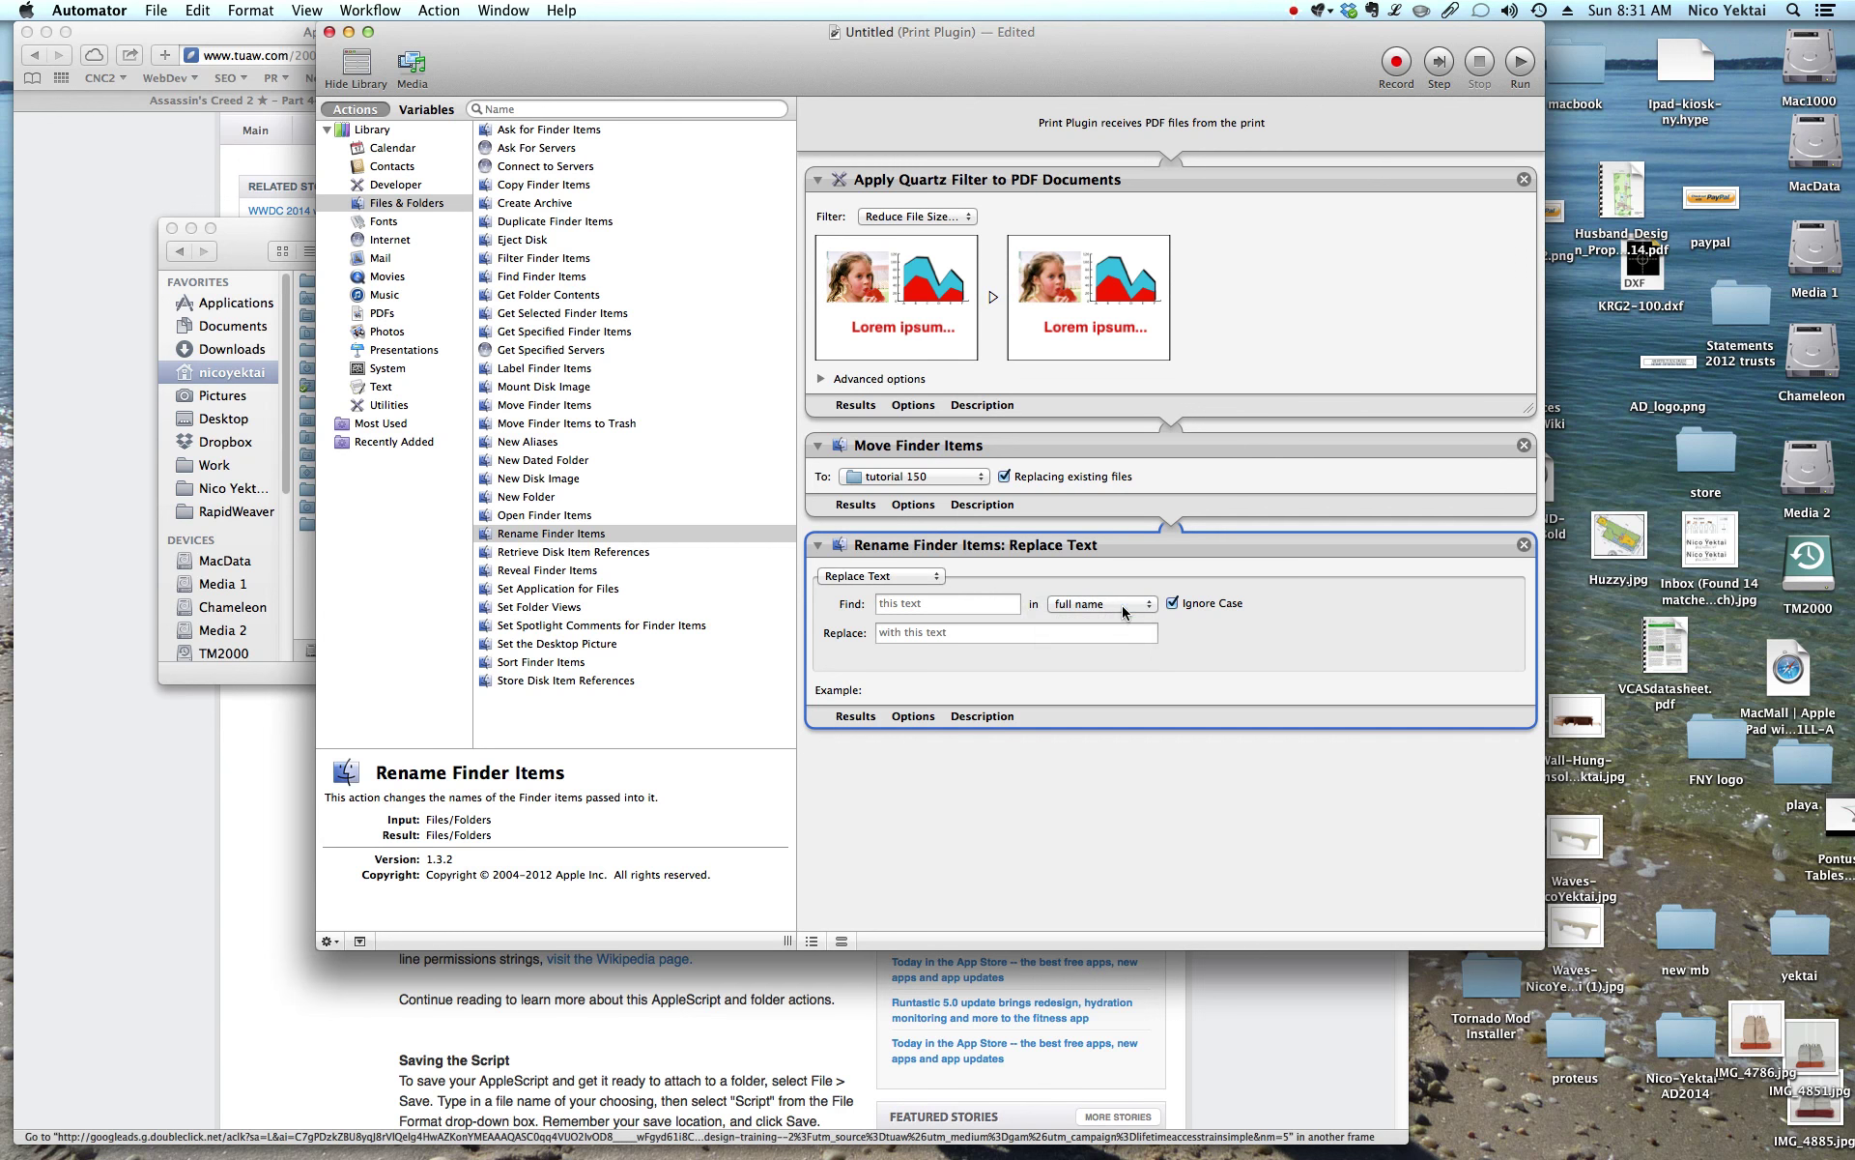
{"action": "left_click", "coordinate": [896, 603]}
{"action": "type", "text": "."}
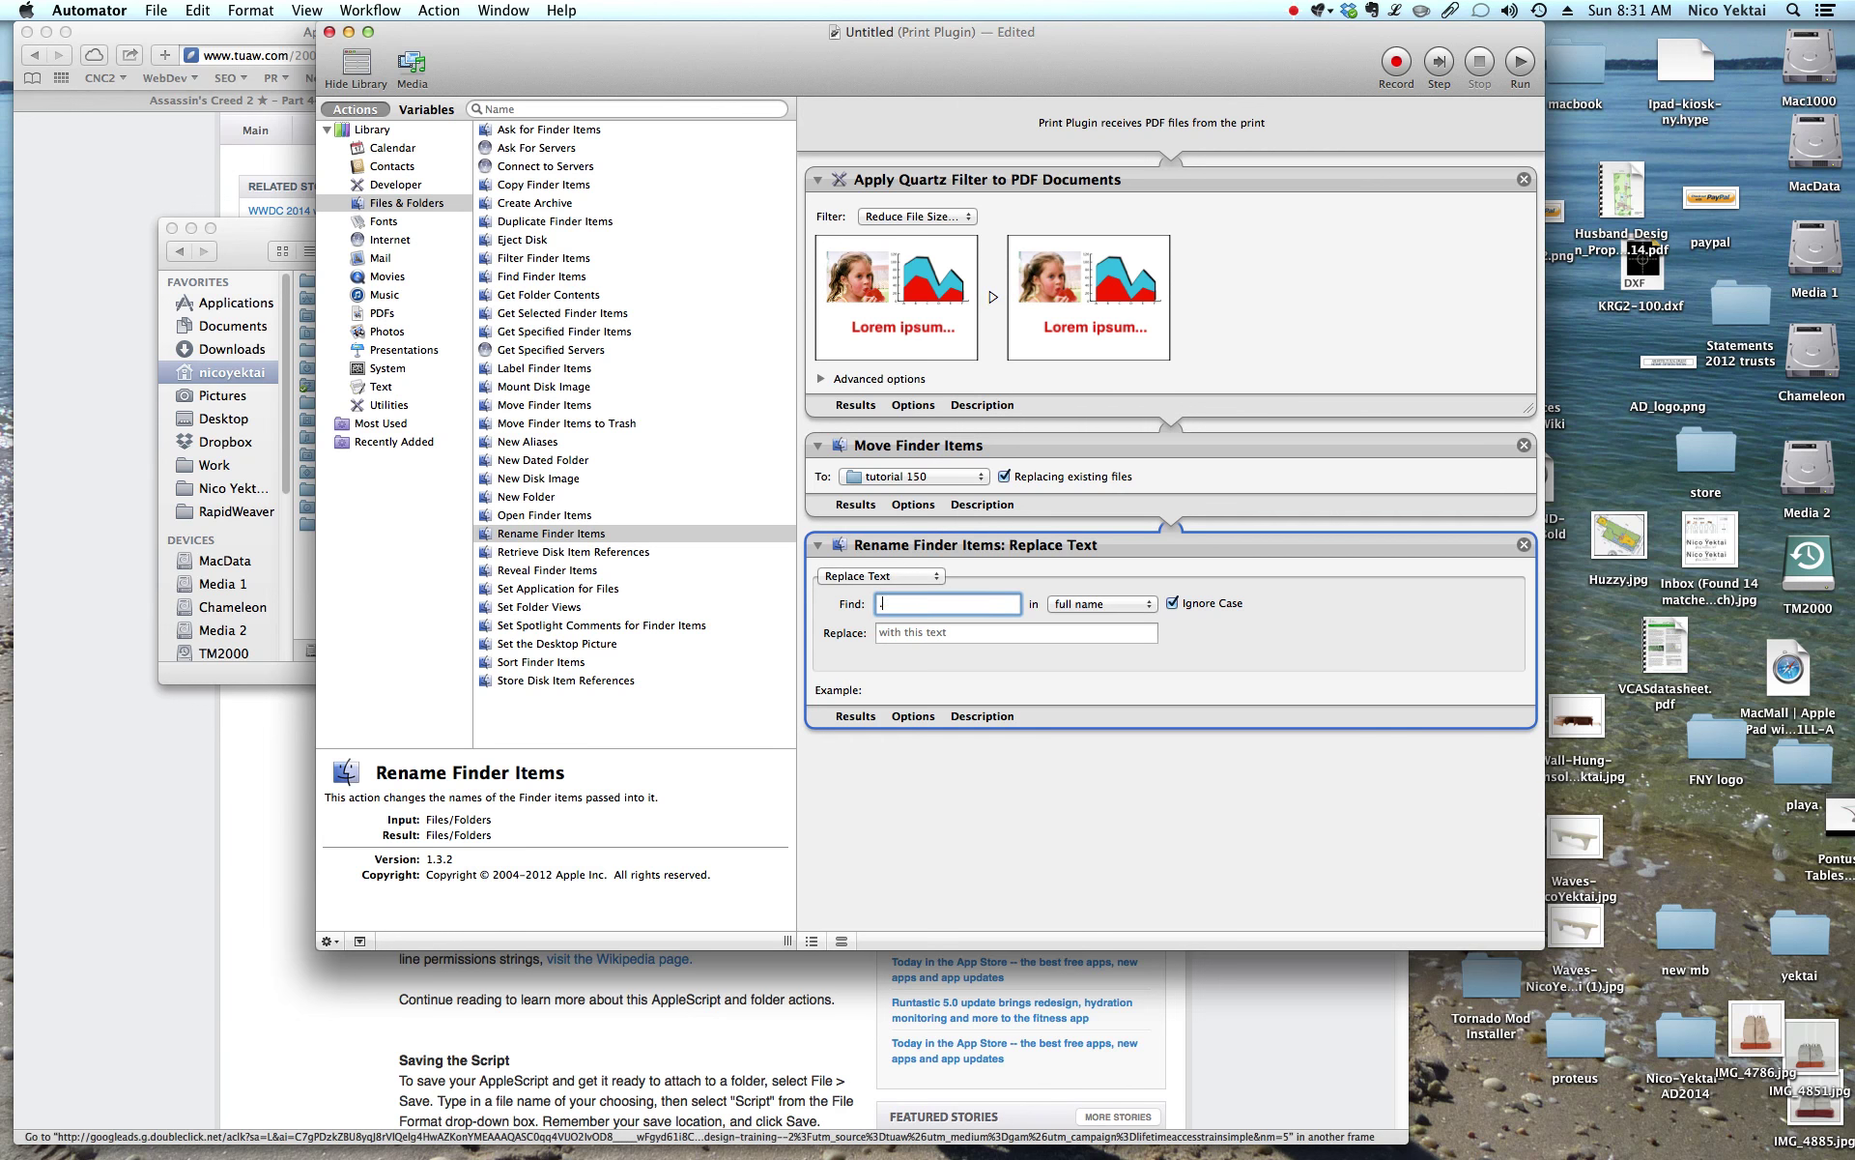
{"action": "type", "text": "pdf.pdf"}
{"action": "left_click", "coordinate": [925, 637]}
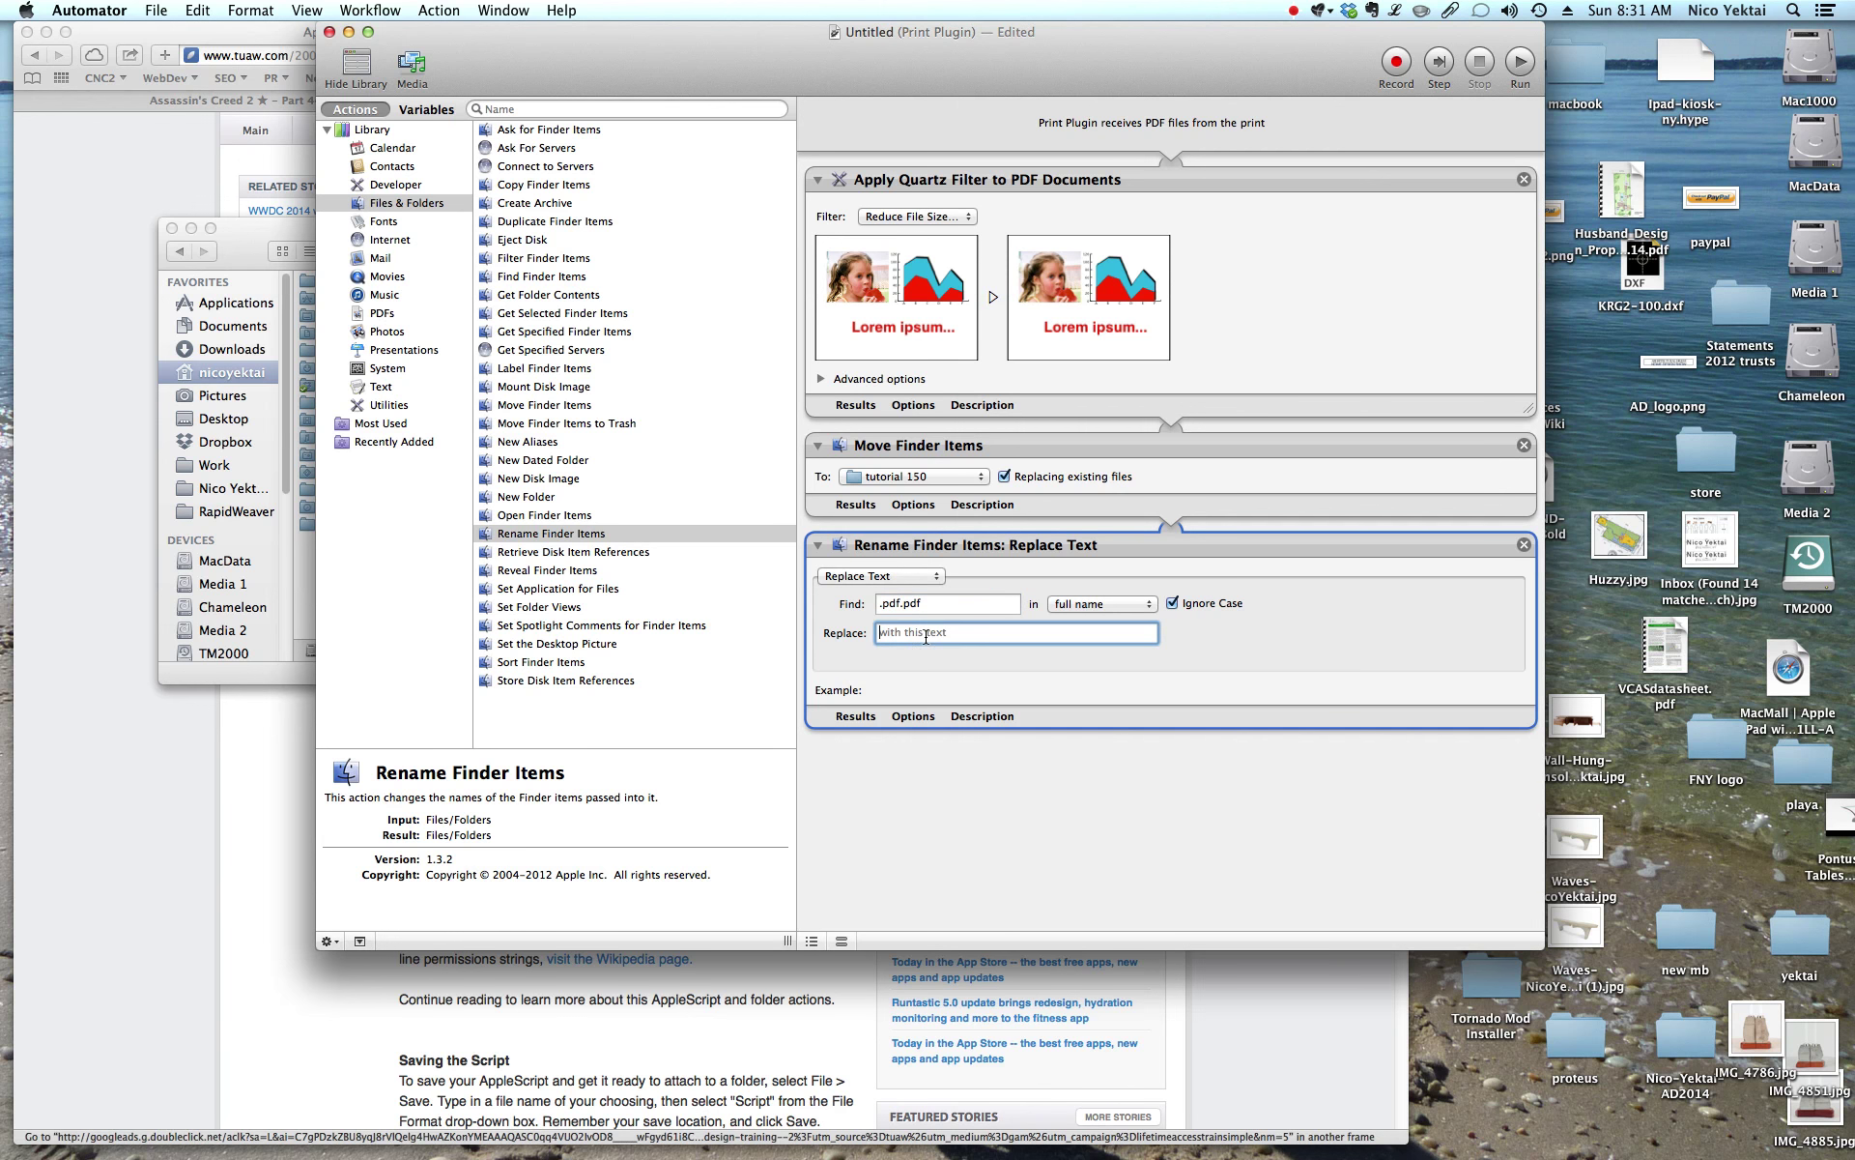
{"action": "type", "text": ".pdf"}
{"action": "left_click", "coordinate": [1022, 796]}
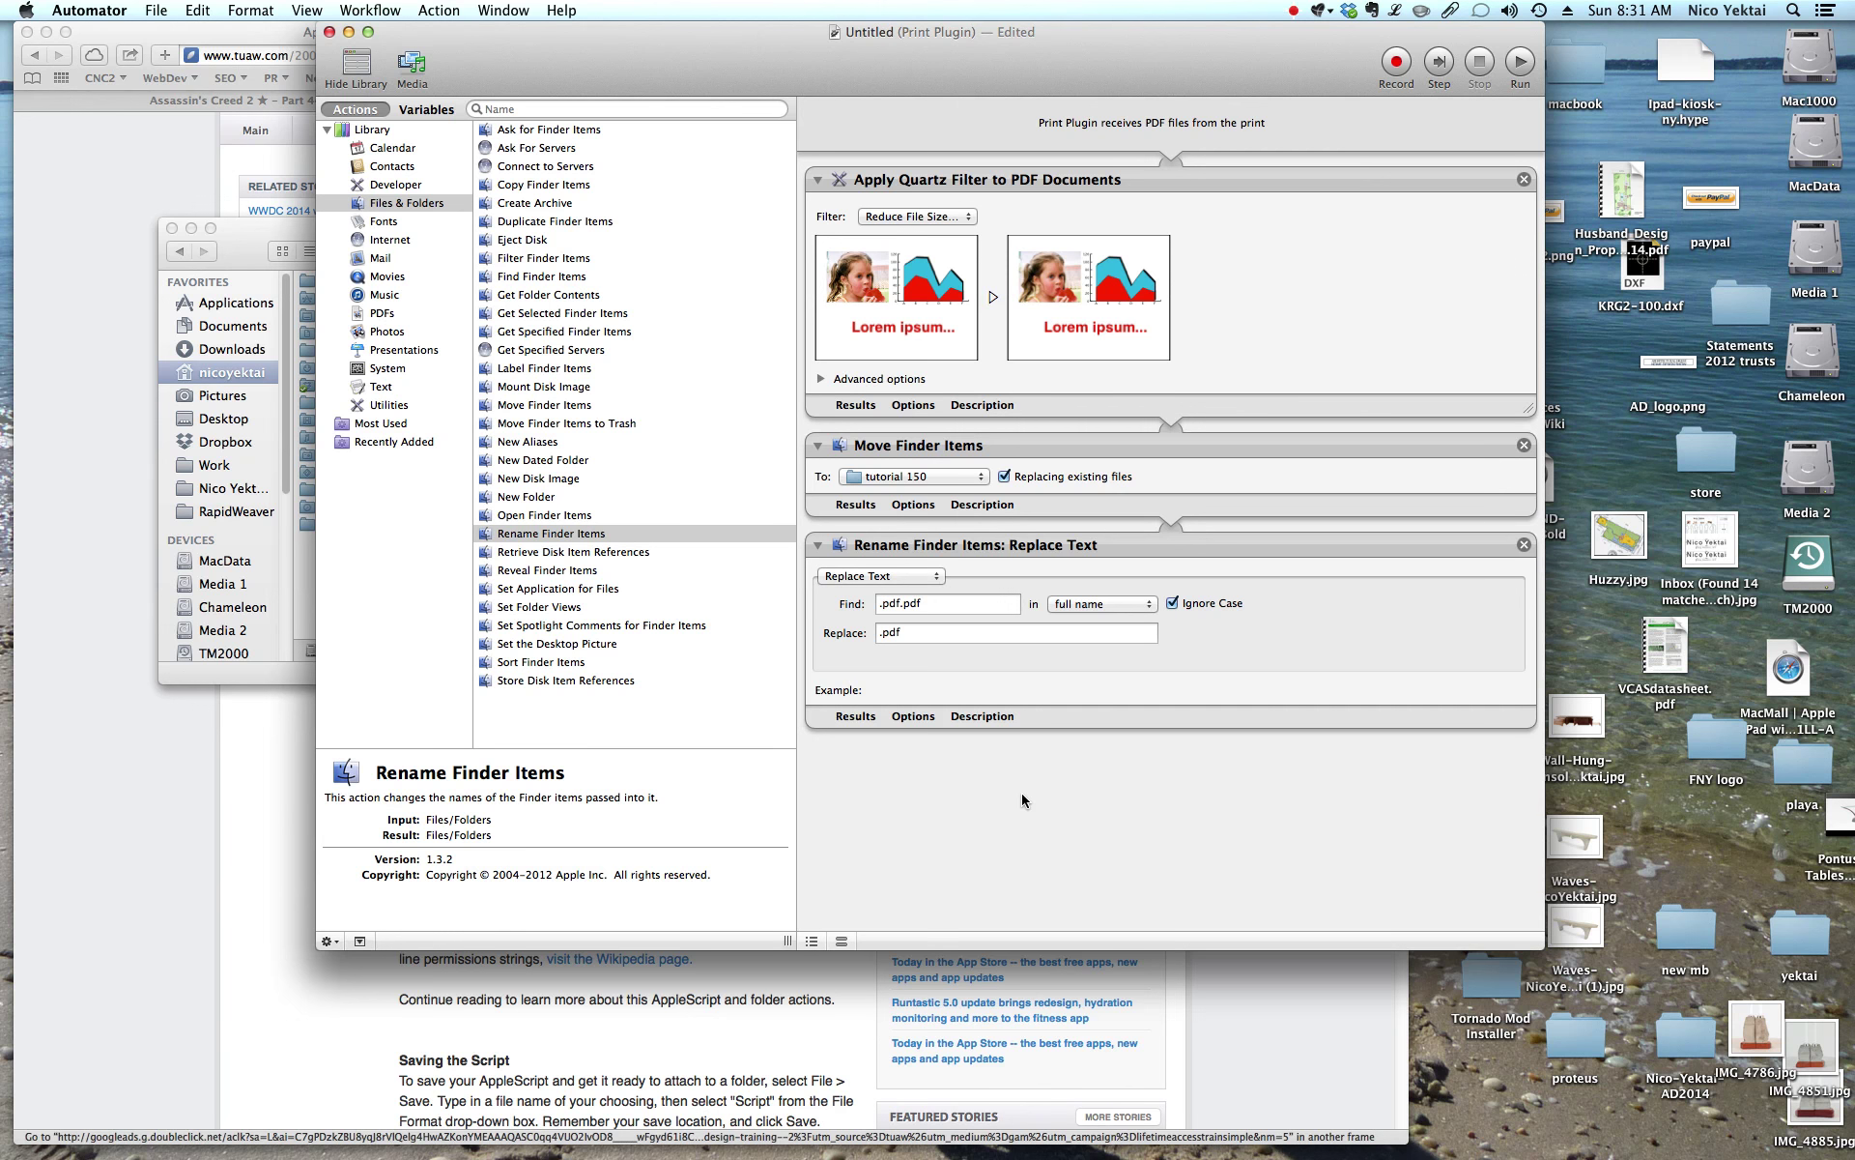
Save the print plugin under the name '150dpi-tutorial'
{"action": "key", "text": "super+s"}
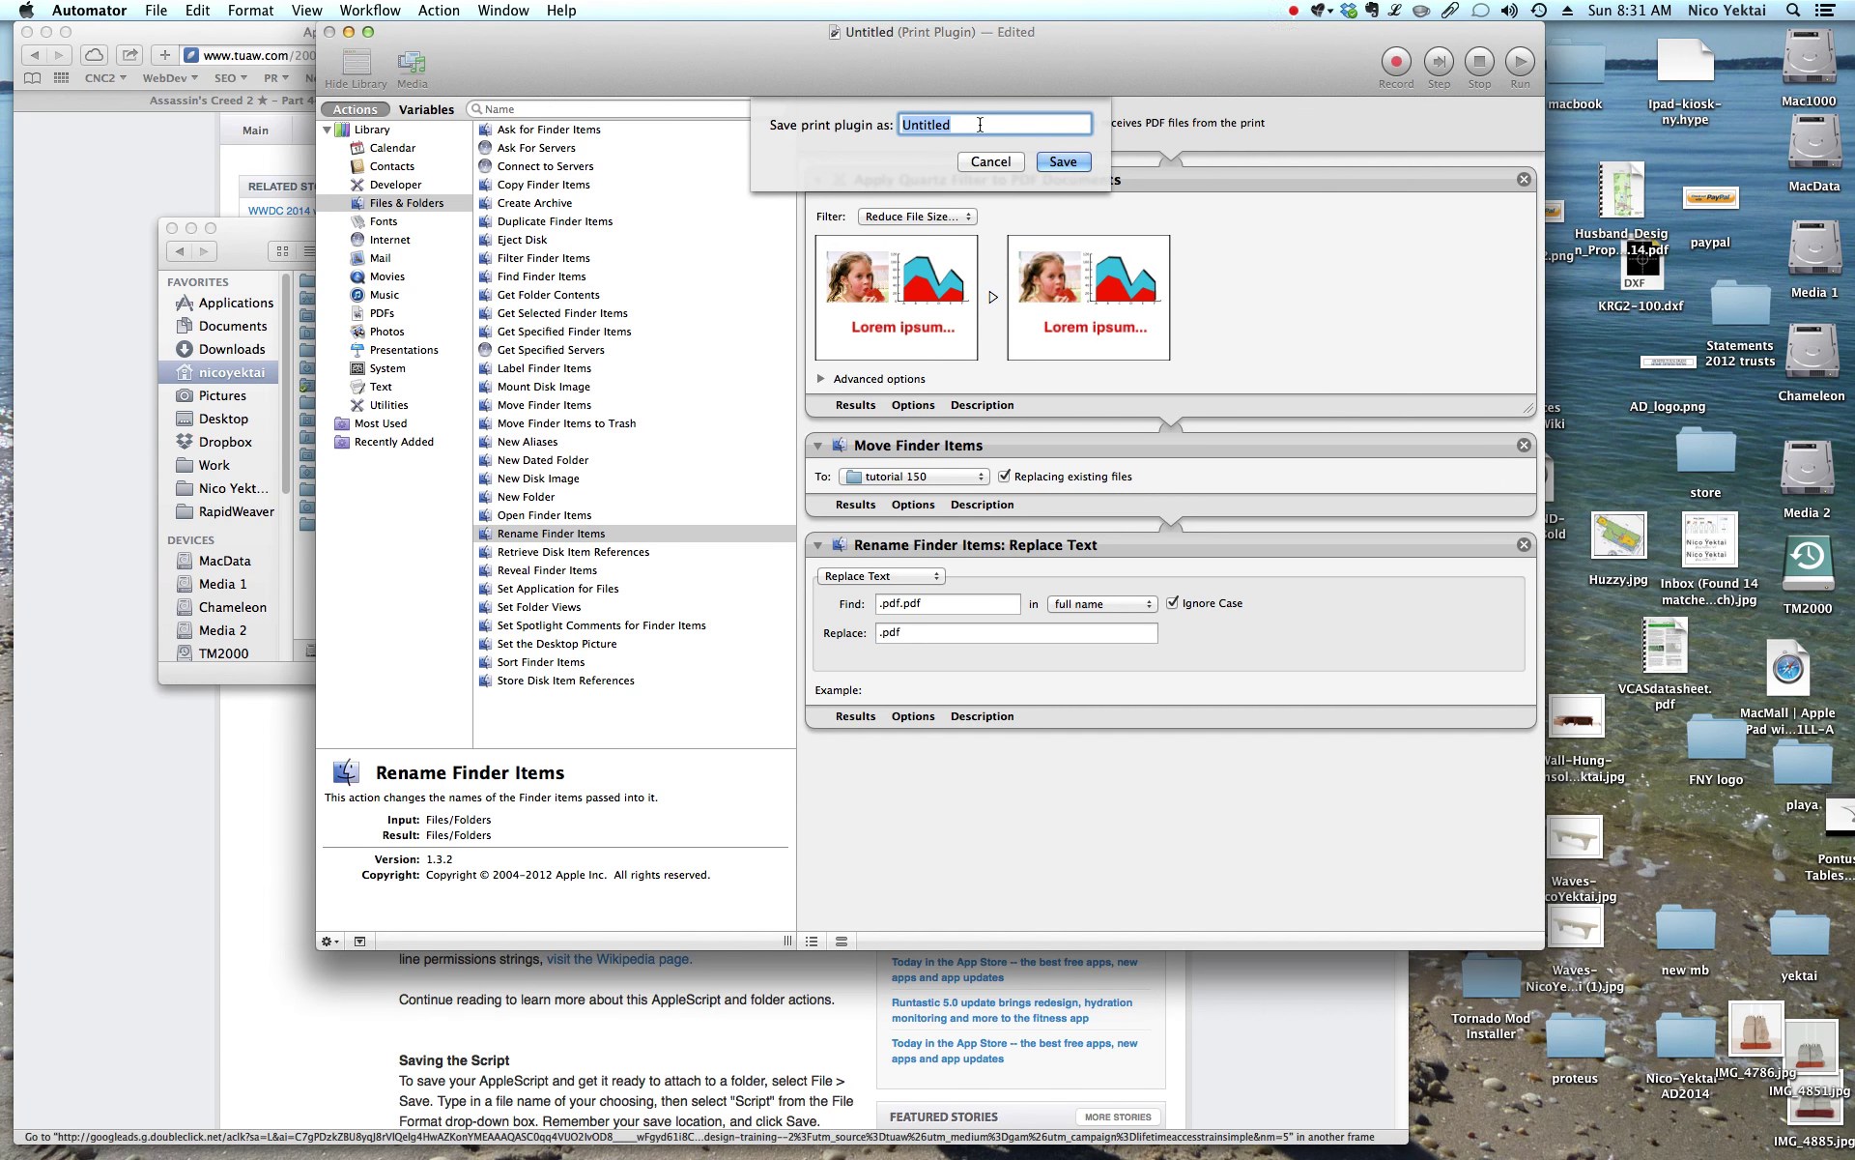
{"action": "type", "text": "P"}
{"action": "key", "text": "BackSpace"}
{"action": "type", "text": "150dpi-tutorial"}
{"action": "left_click", "coordinate": [1063, 161]}
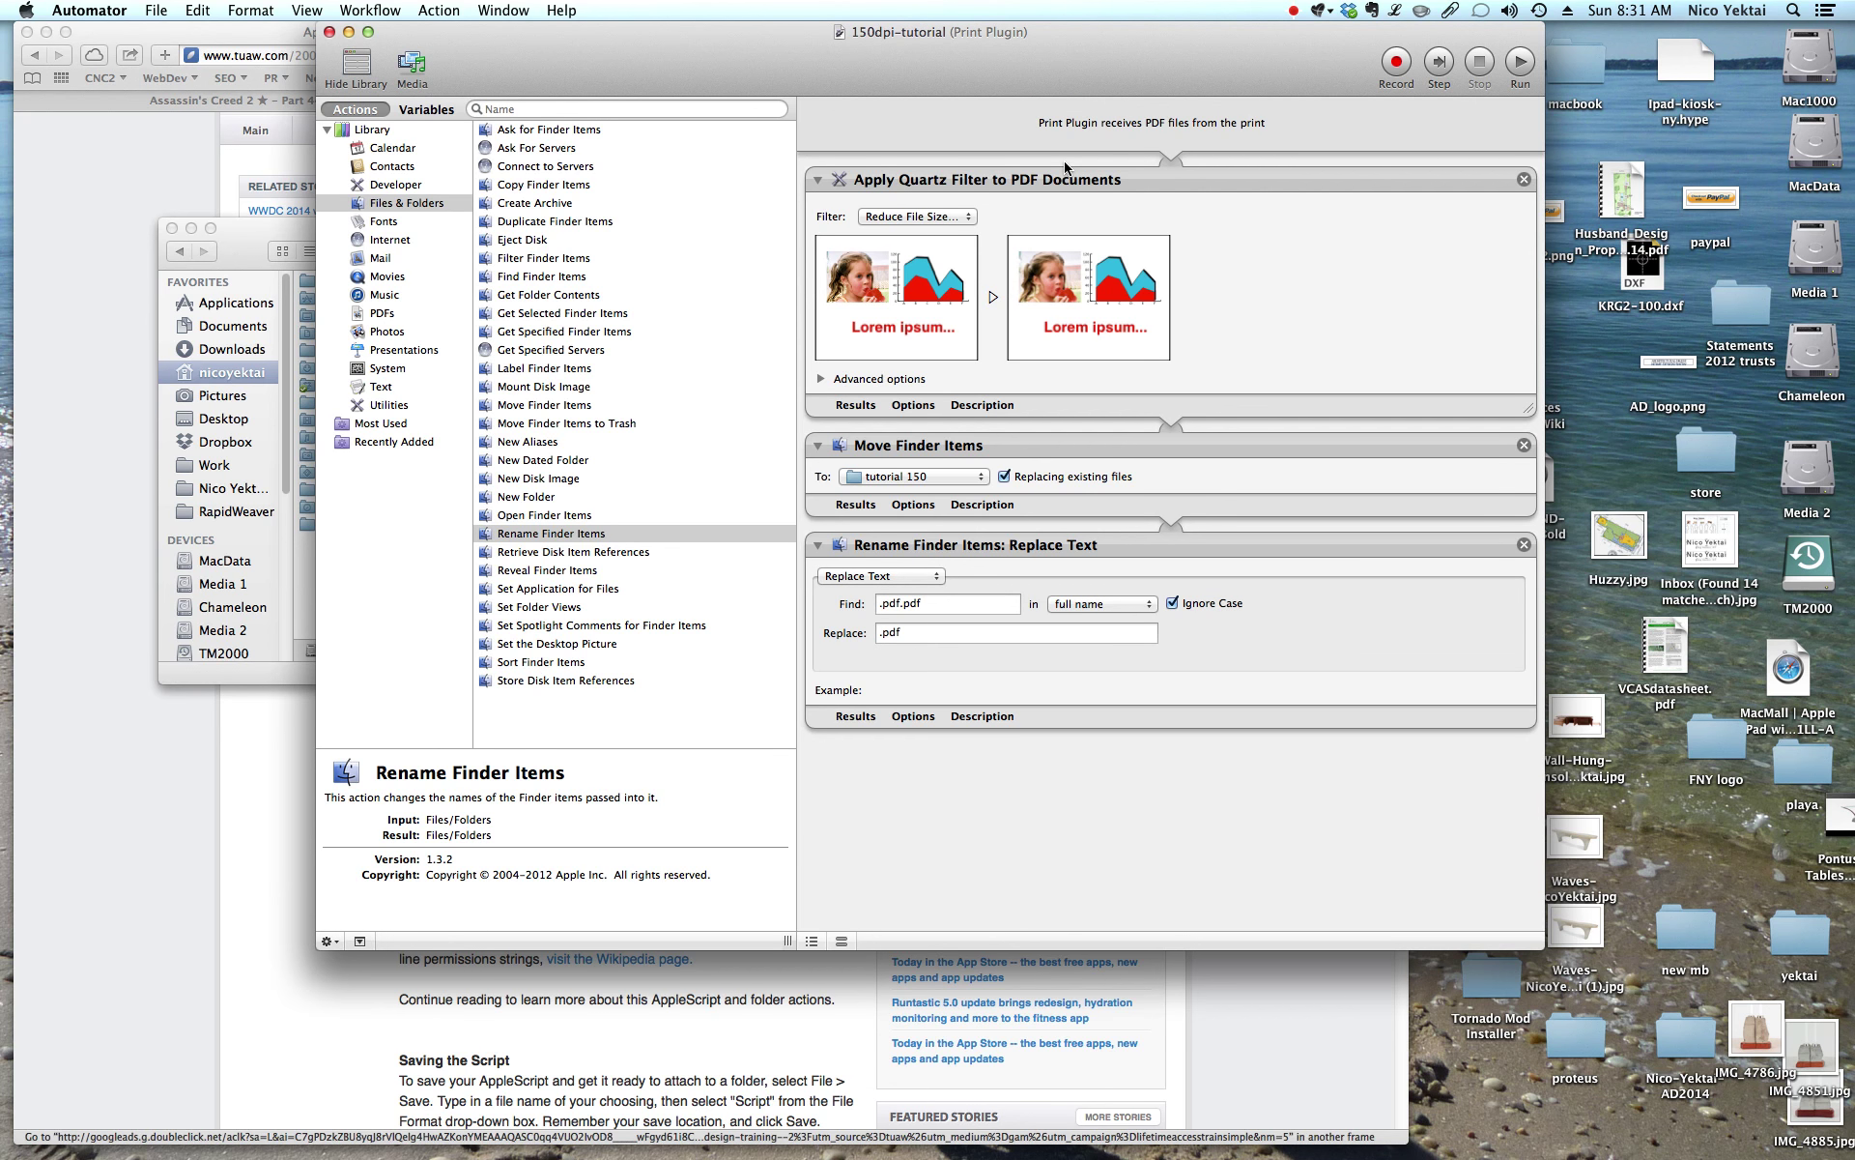
{"action": "left_click", "coordinate": [79, 9]}
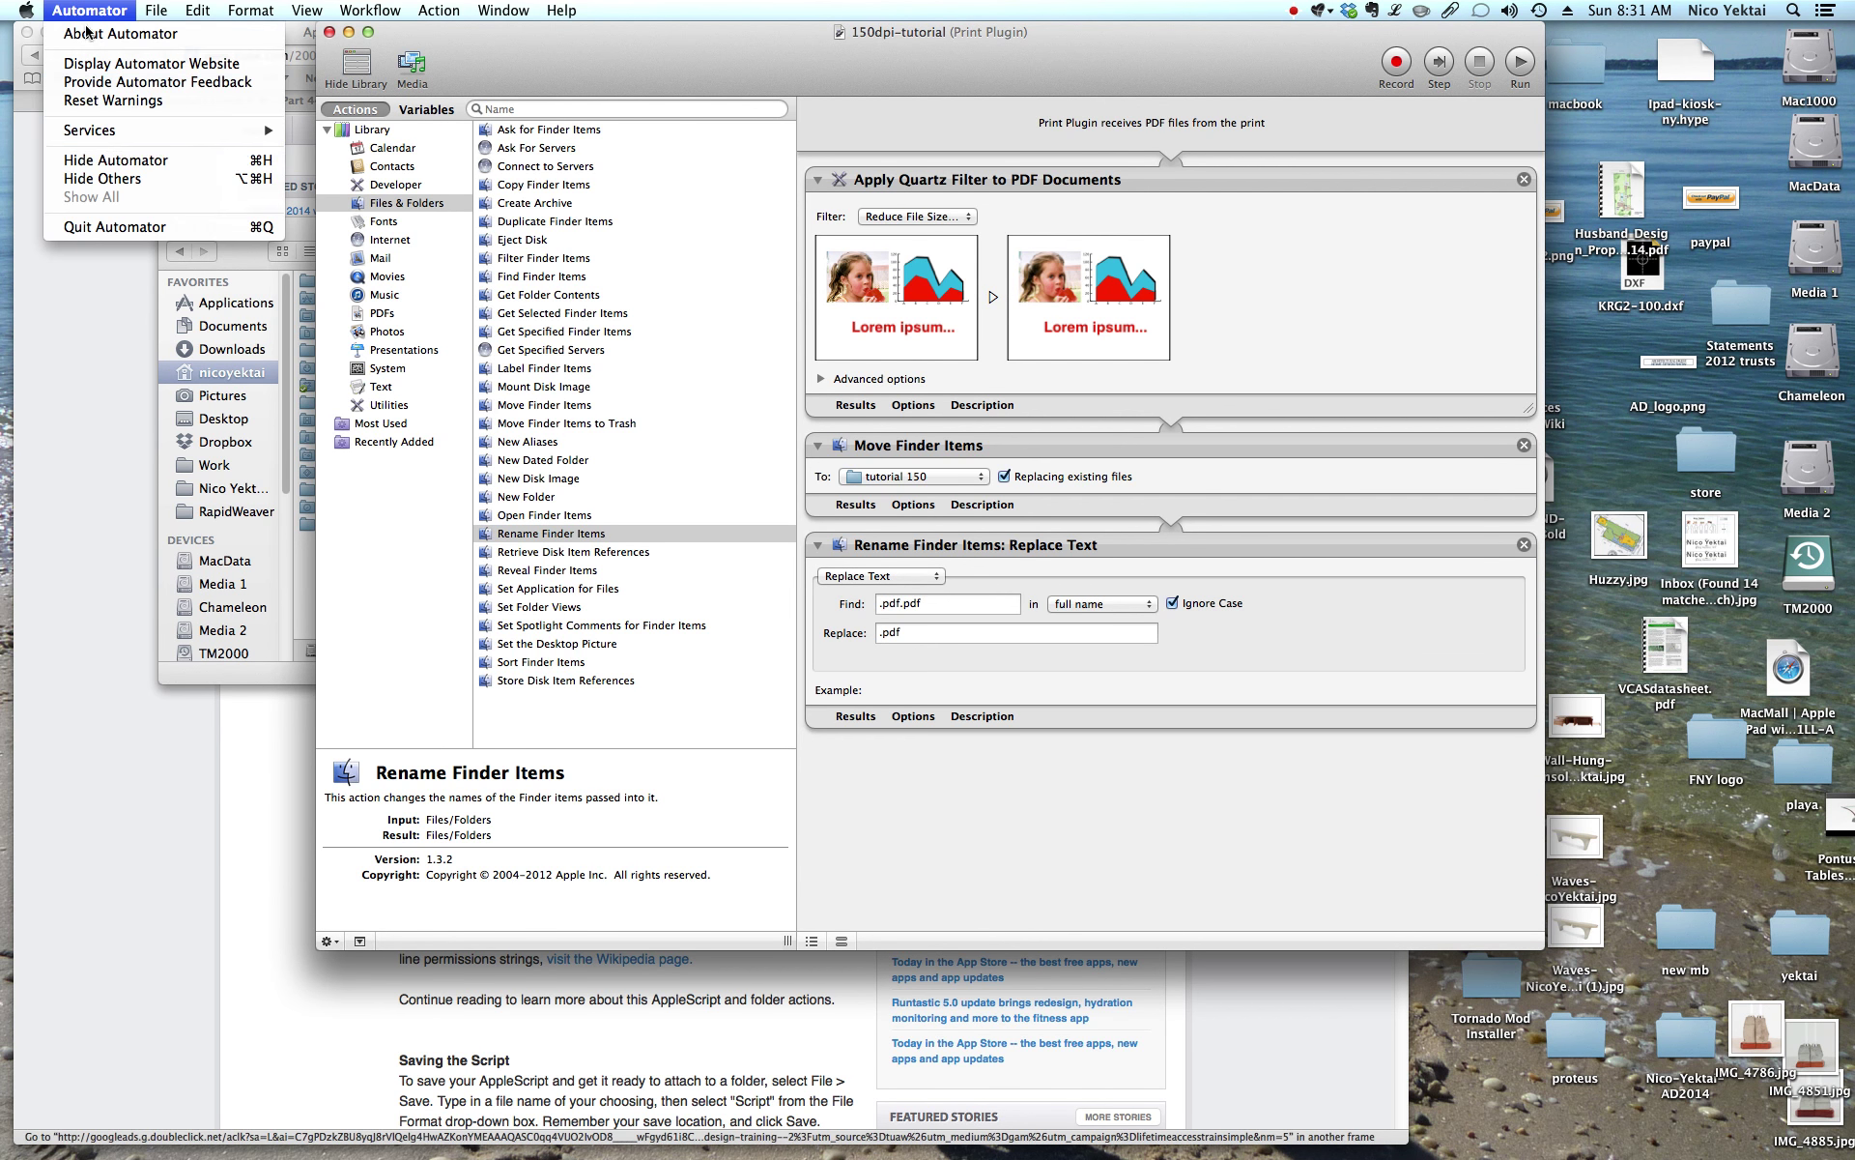
Quit Automator, close the home folder window and open VCASdatasheet.pdf in Preview
{"action": "left_click", "coordinate": [174, 226]}
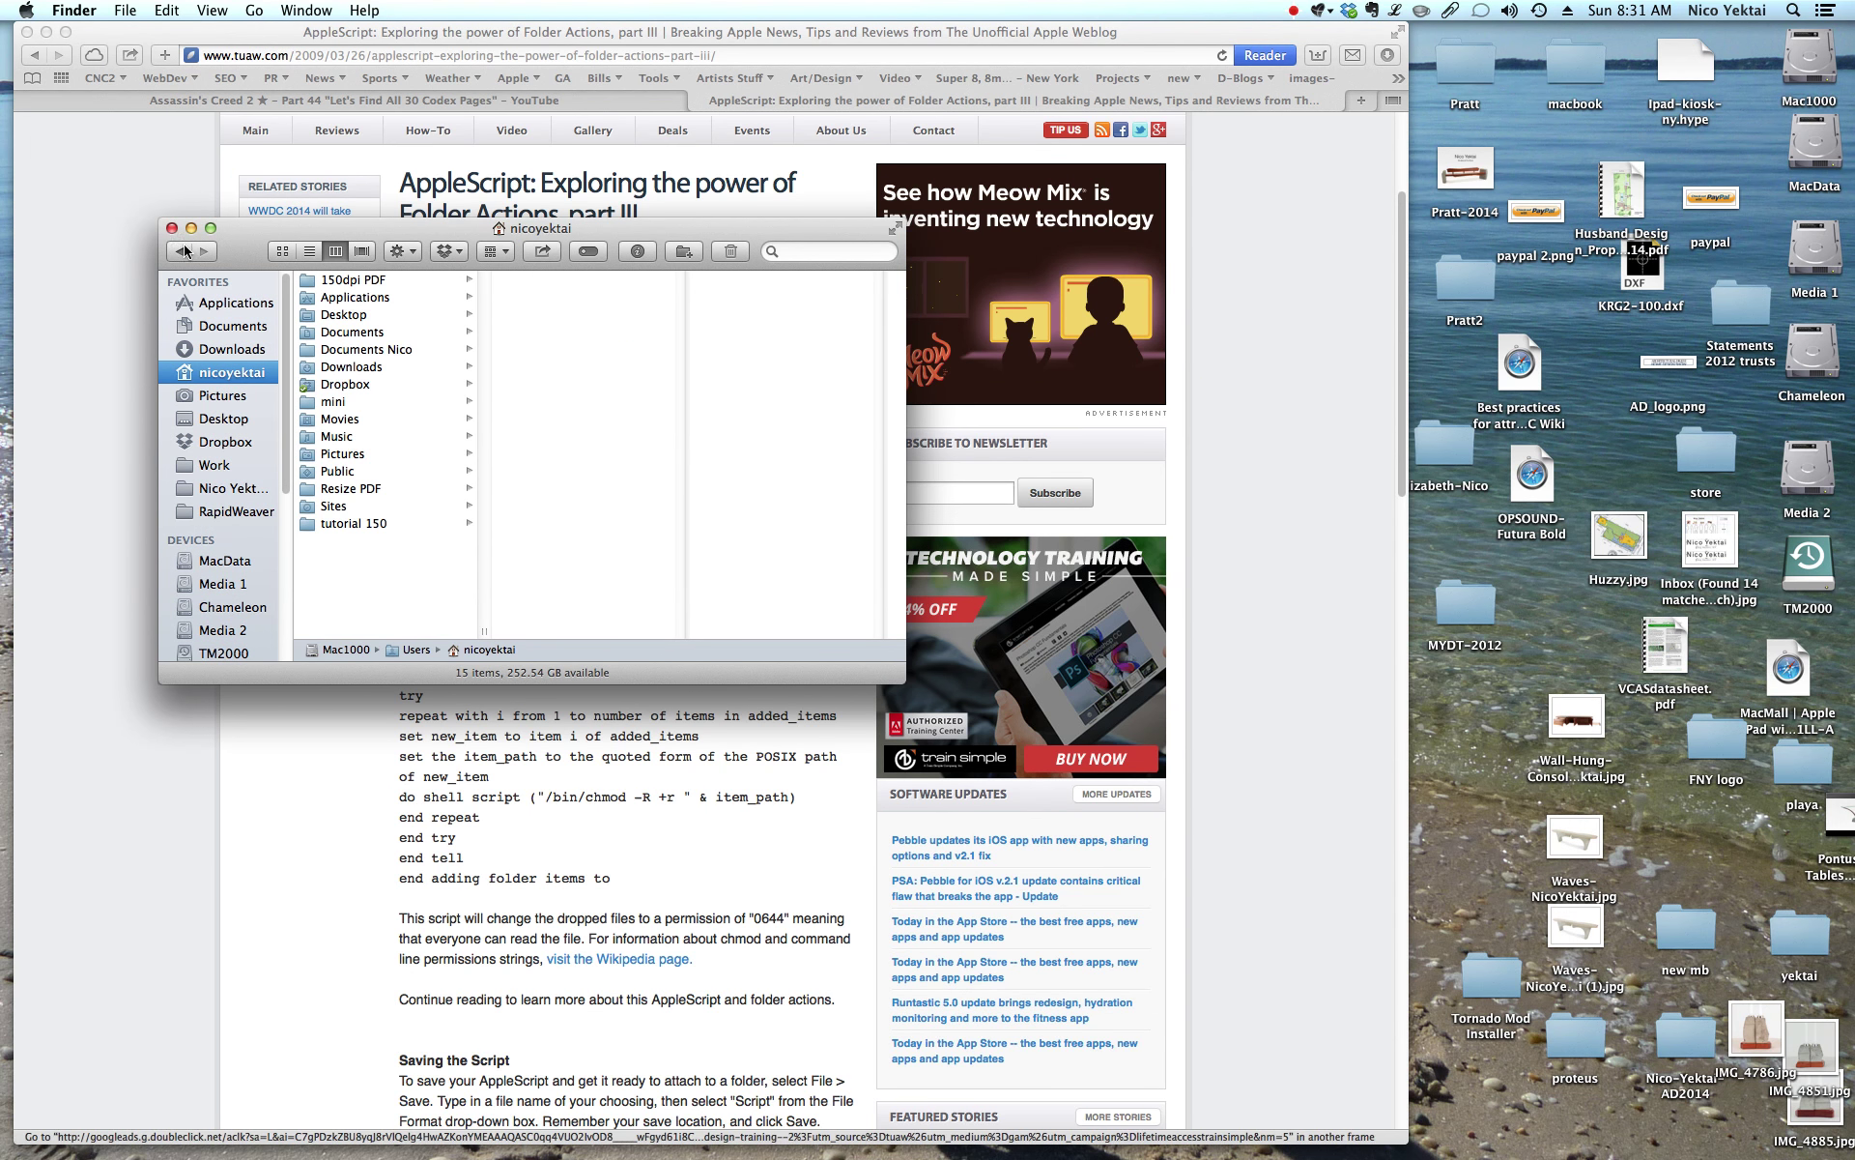
{"action": "left_click", "coordinate": [172, 227]}
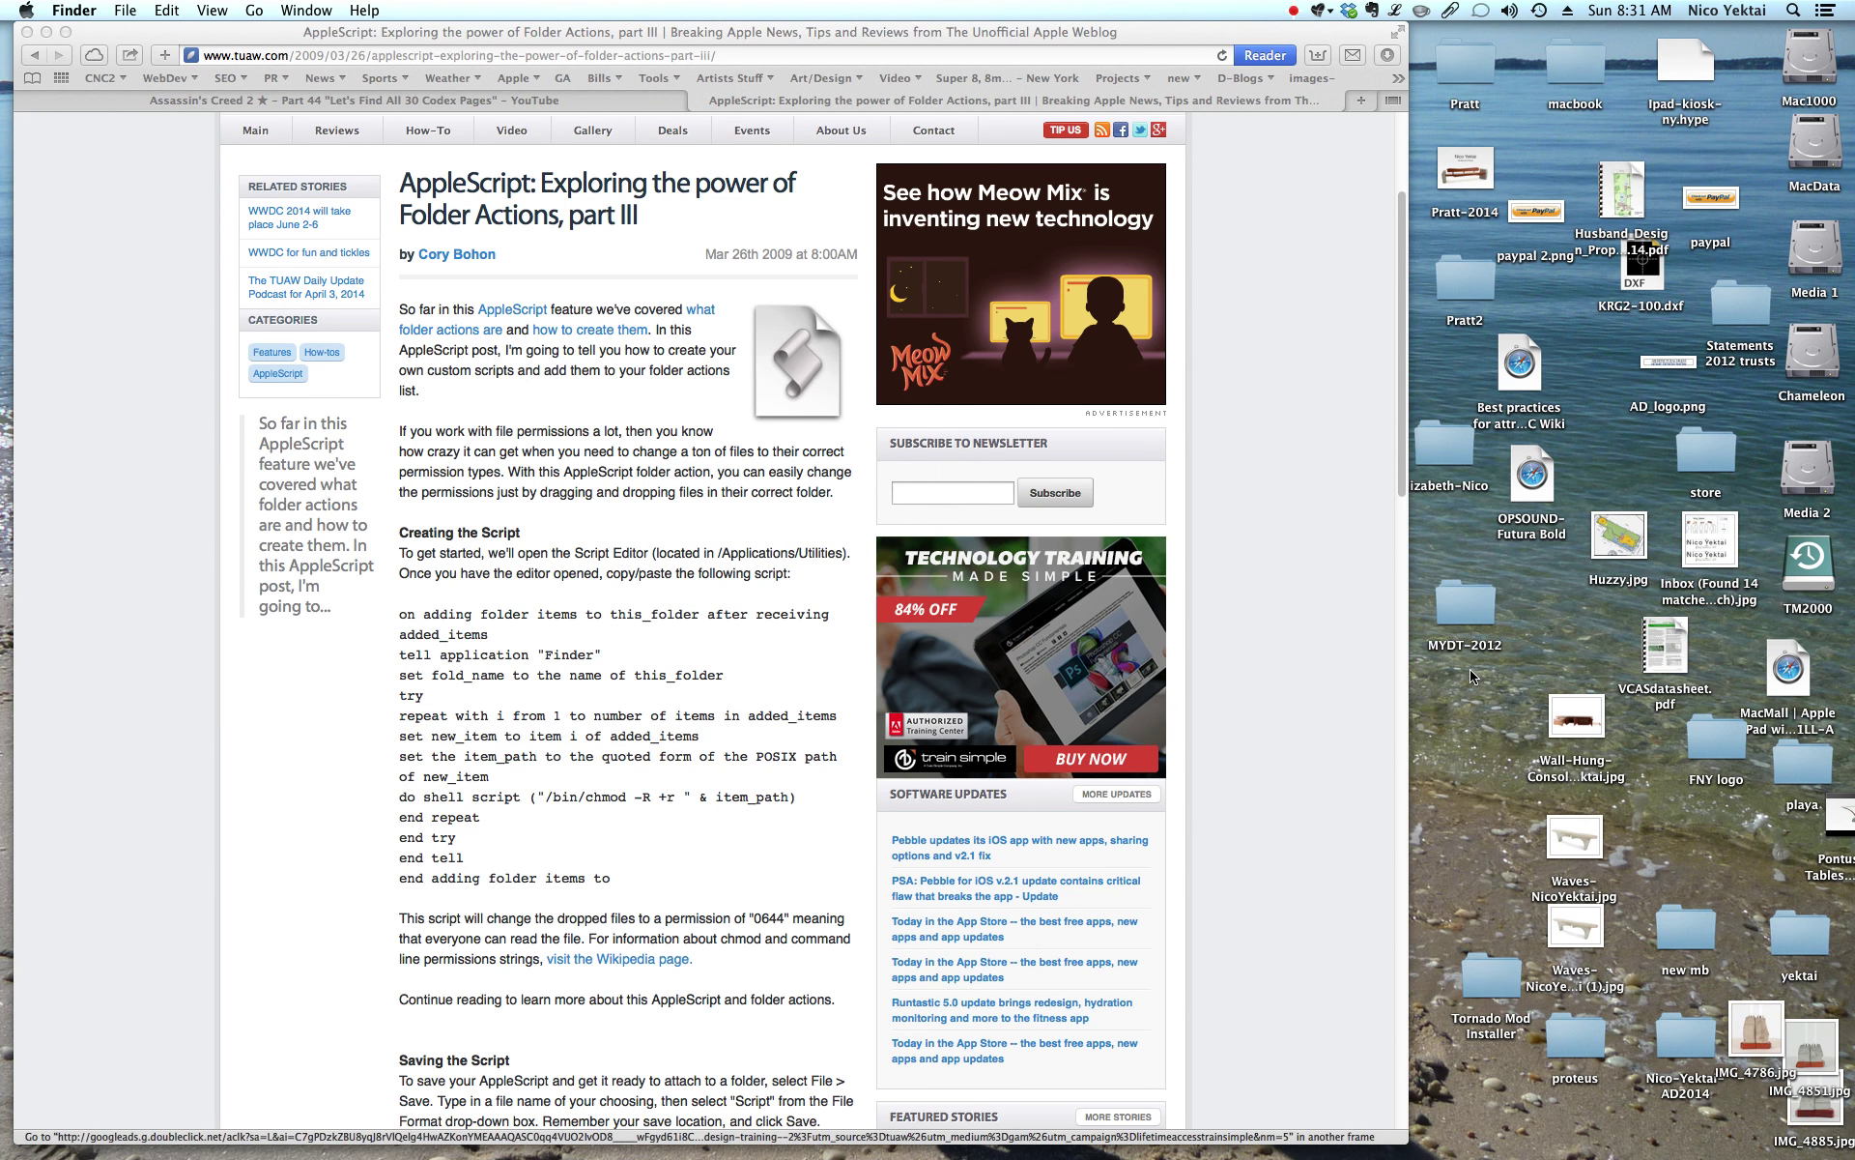
{"action": "double_click", "coordinate": [1669, 650]}
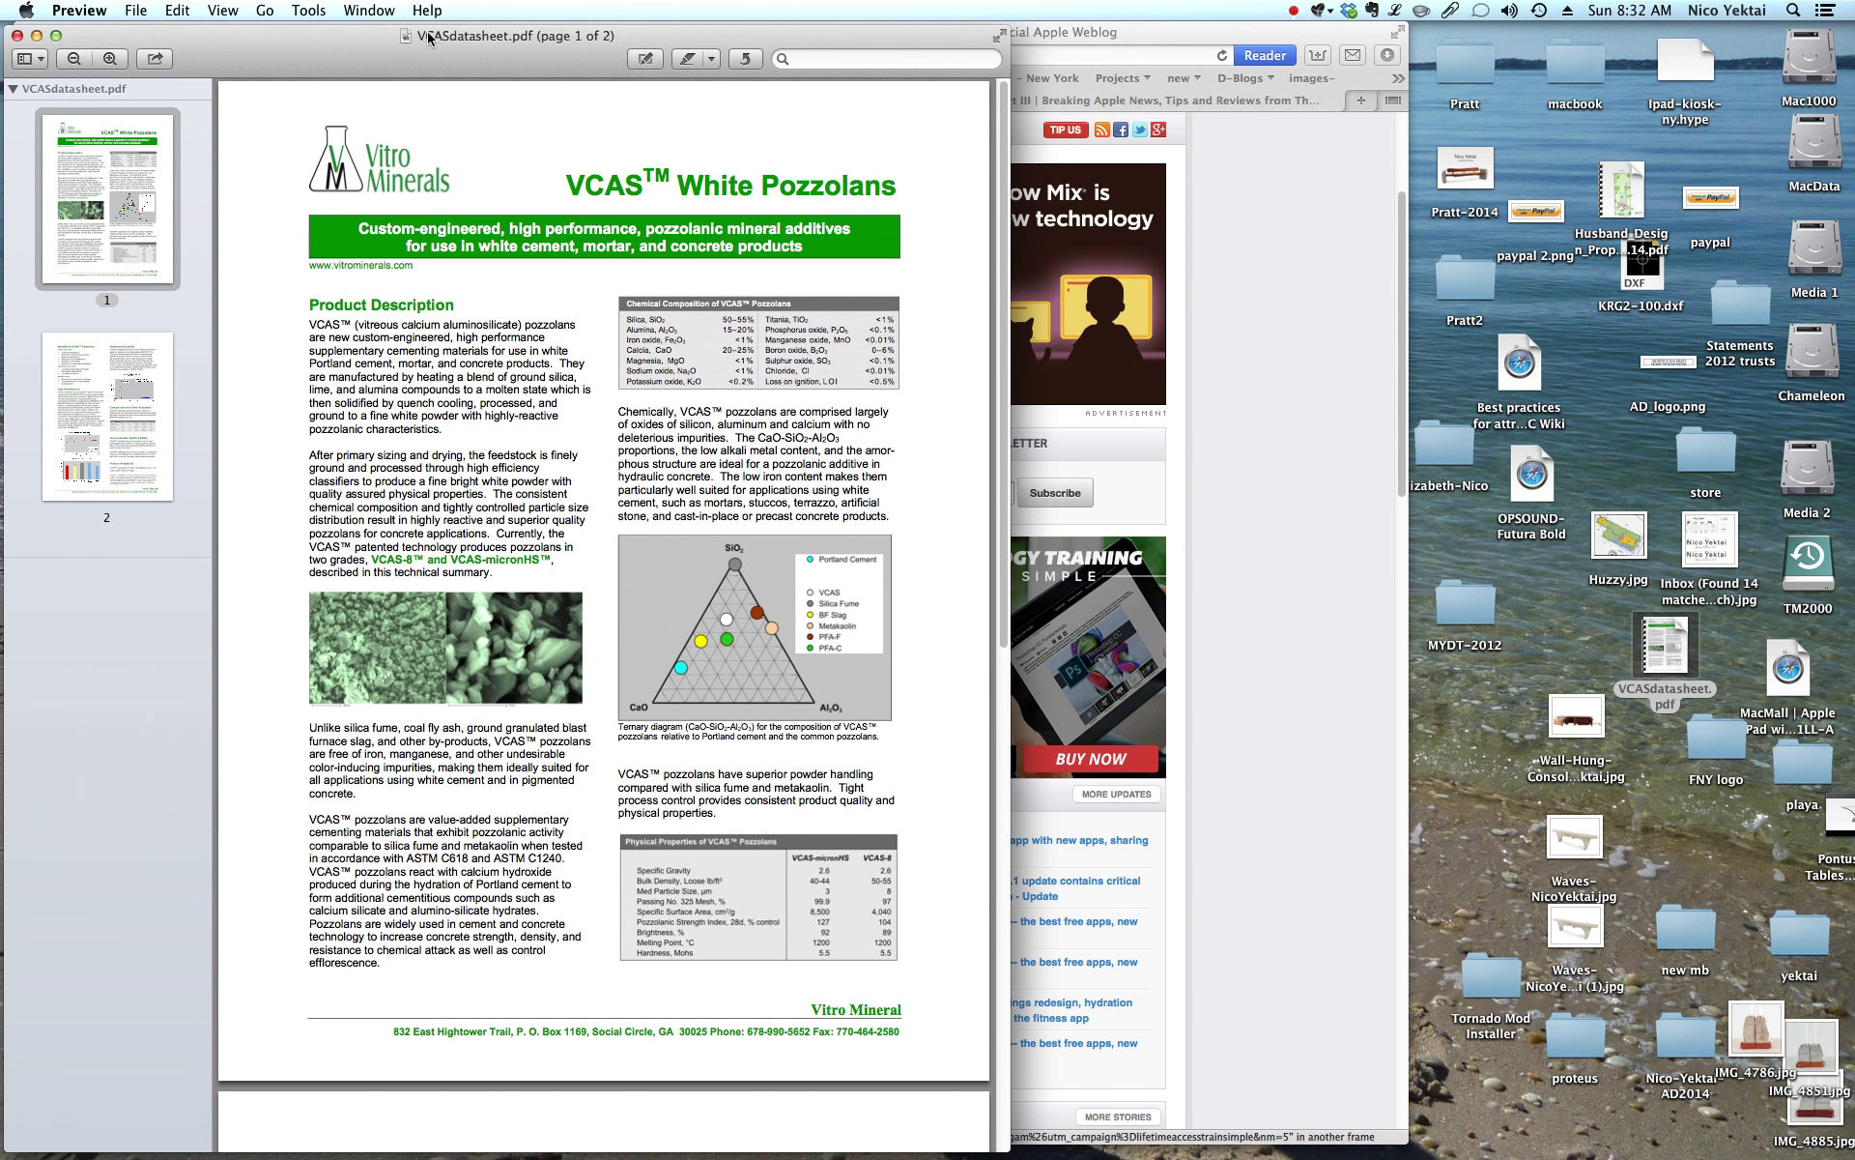
Print the PDF through the PDF > 150dpi-tutorial workflow
{"action": "left_click", "coordinate": [142, 12]}
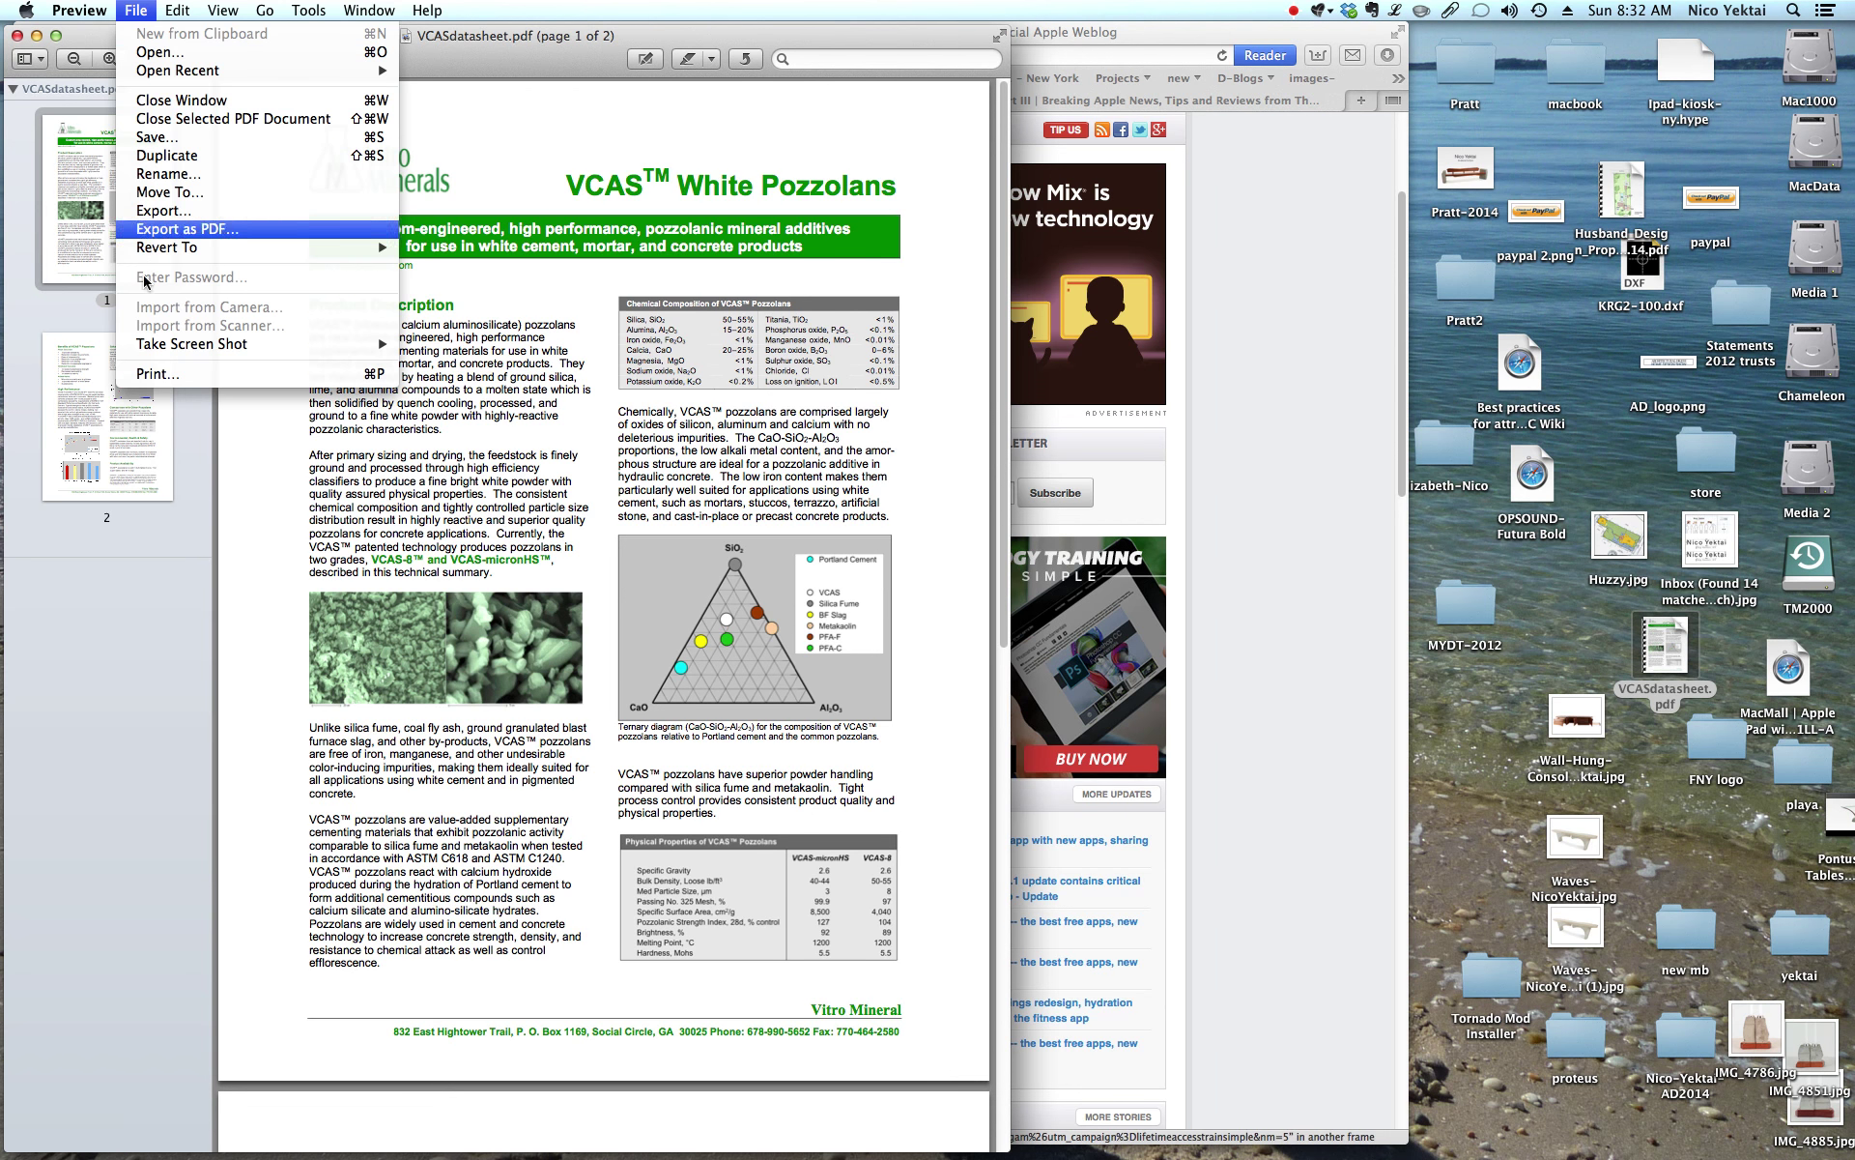
{"action": "left_click", "coordinate": [162, 380]}
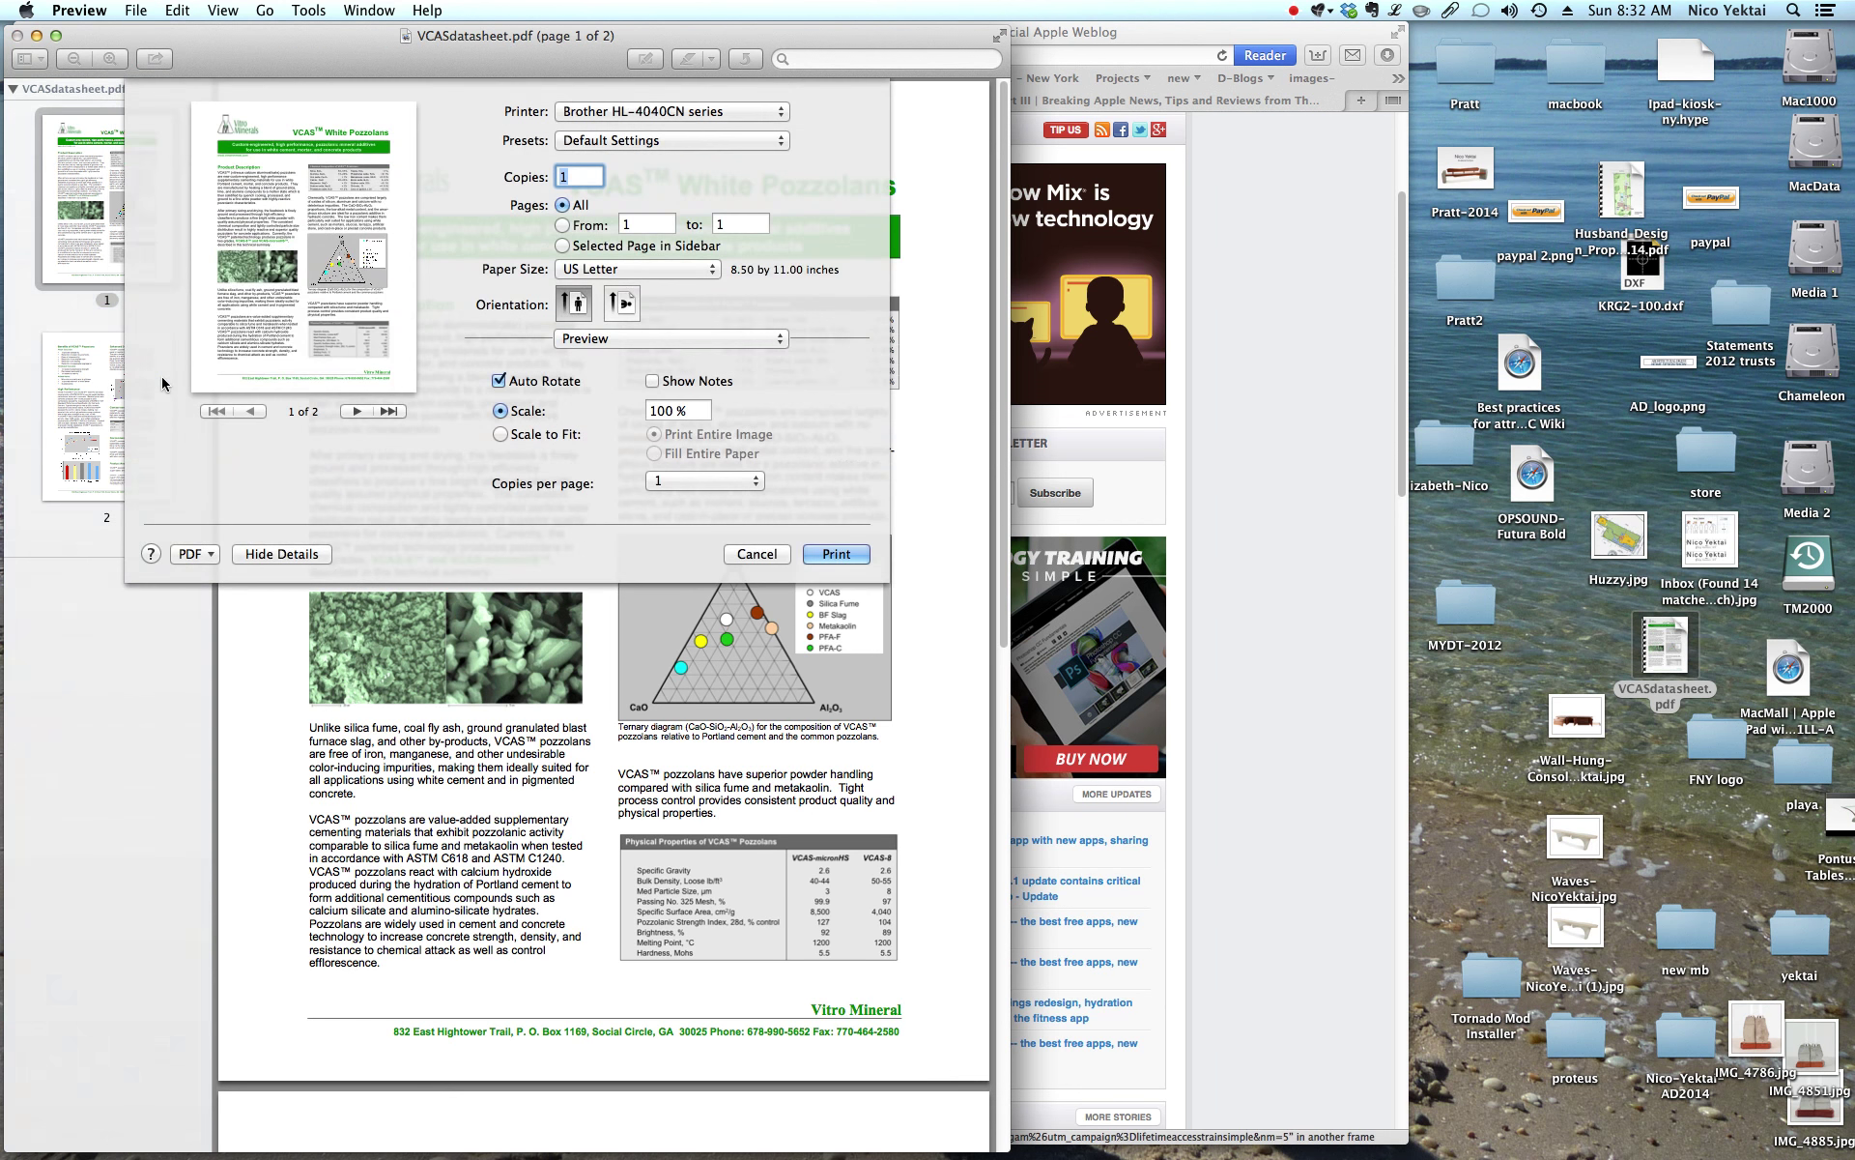
{"action": "left_click", "coordinate": [210, 557]}
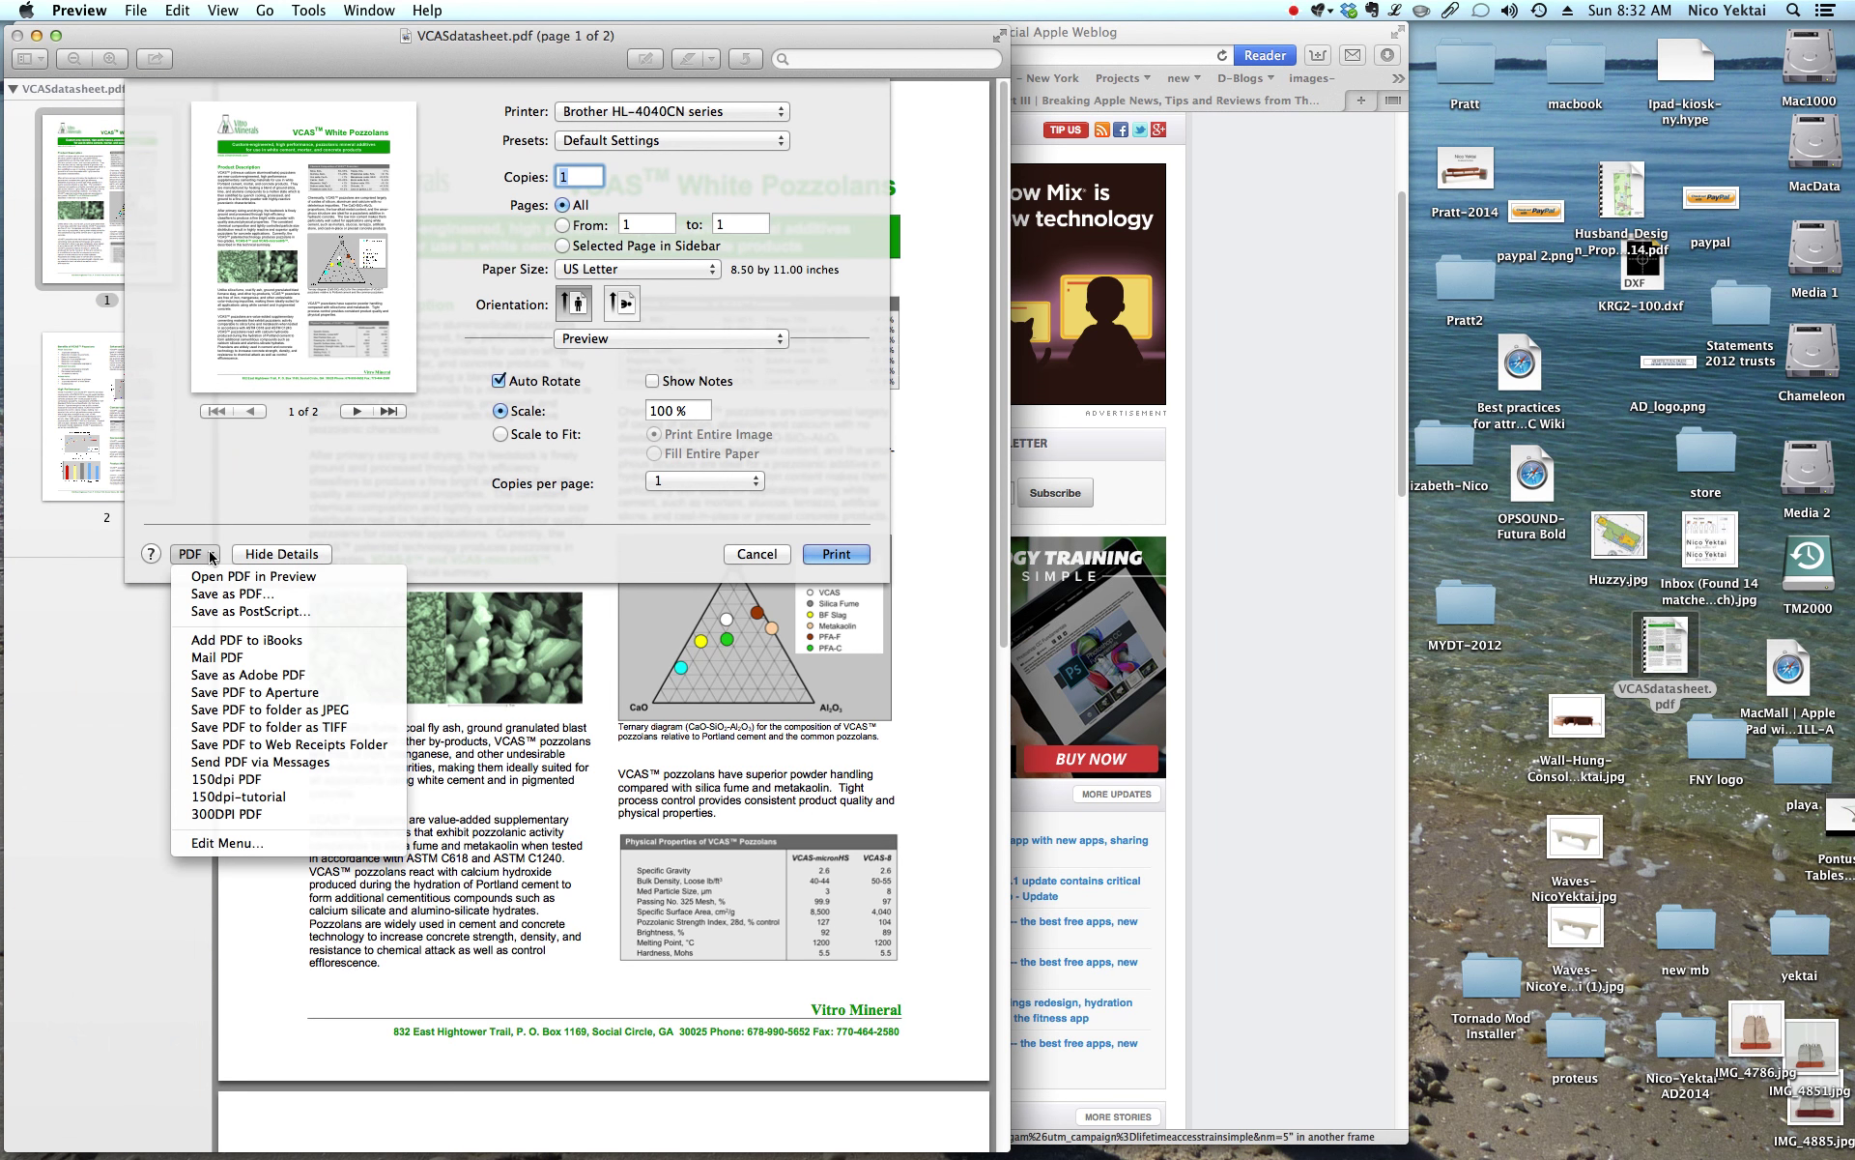
{"action": "left_click", "coordinate": [259, 799]}
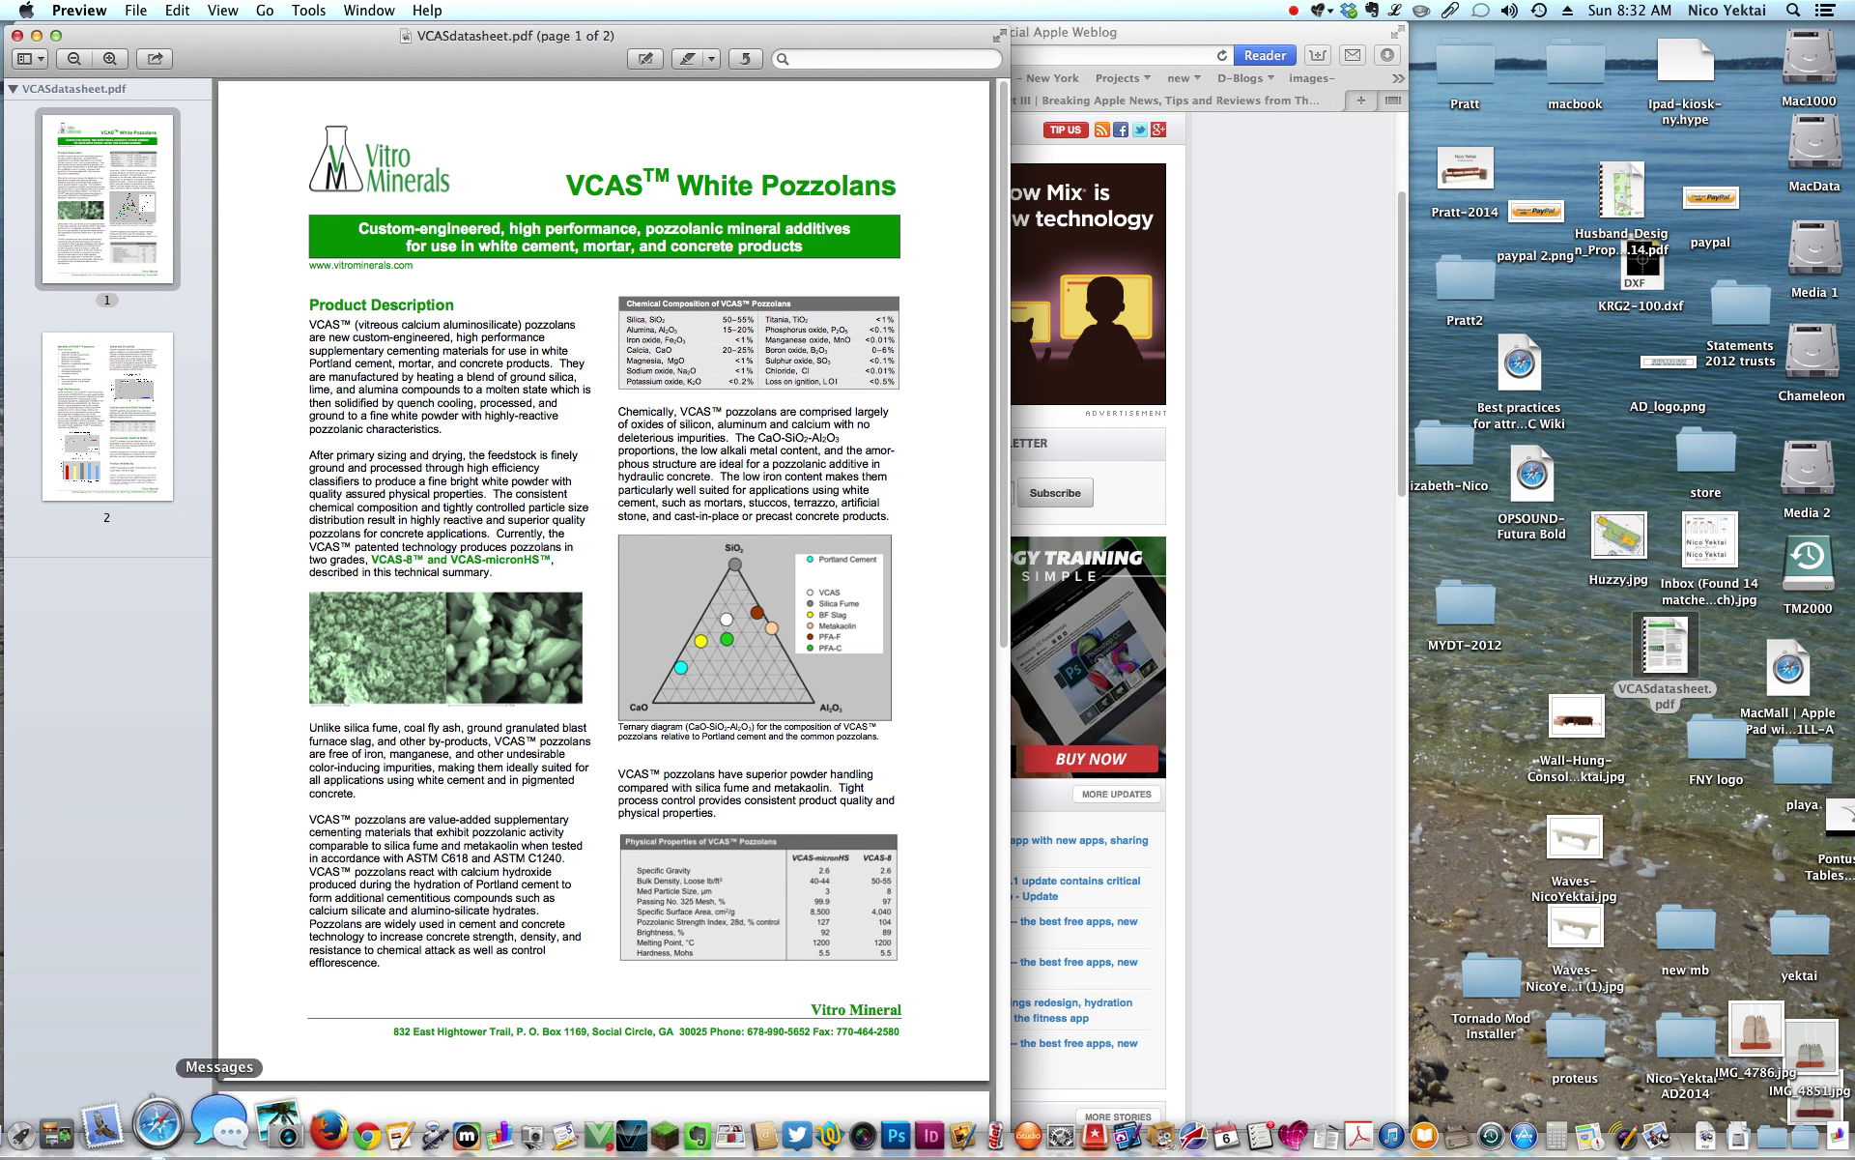
Check VCASdatasheet.pdf in tutorial 150 via its Info window (418 KB), then close it
{"action": "left_click", "coordinate": [46, 1126]}
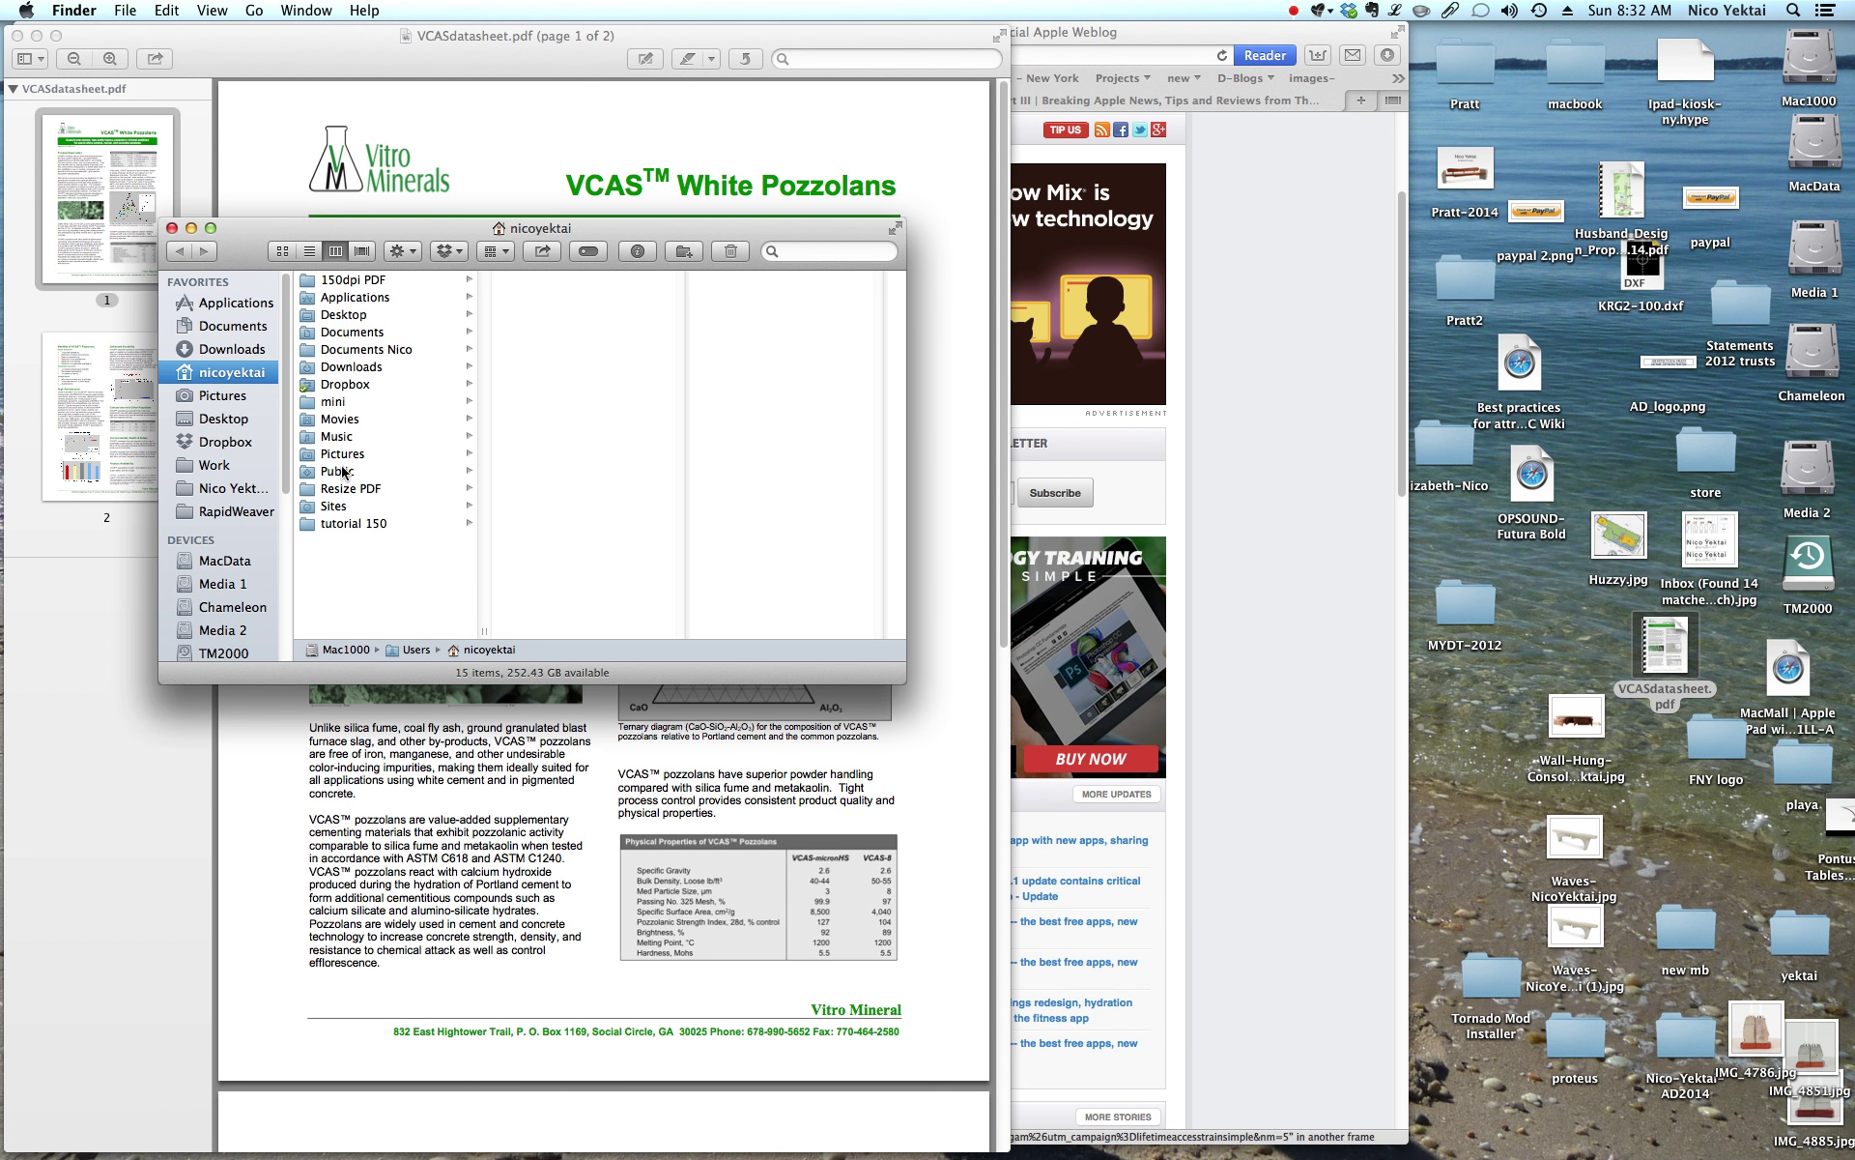
{"action": "left_click", "coordinate": [350, 523]}
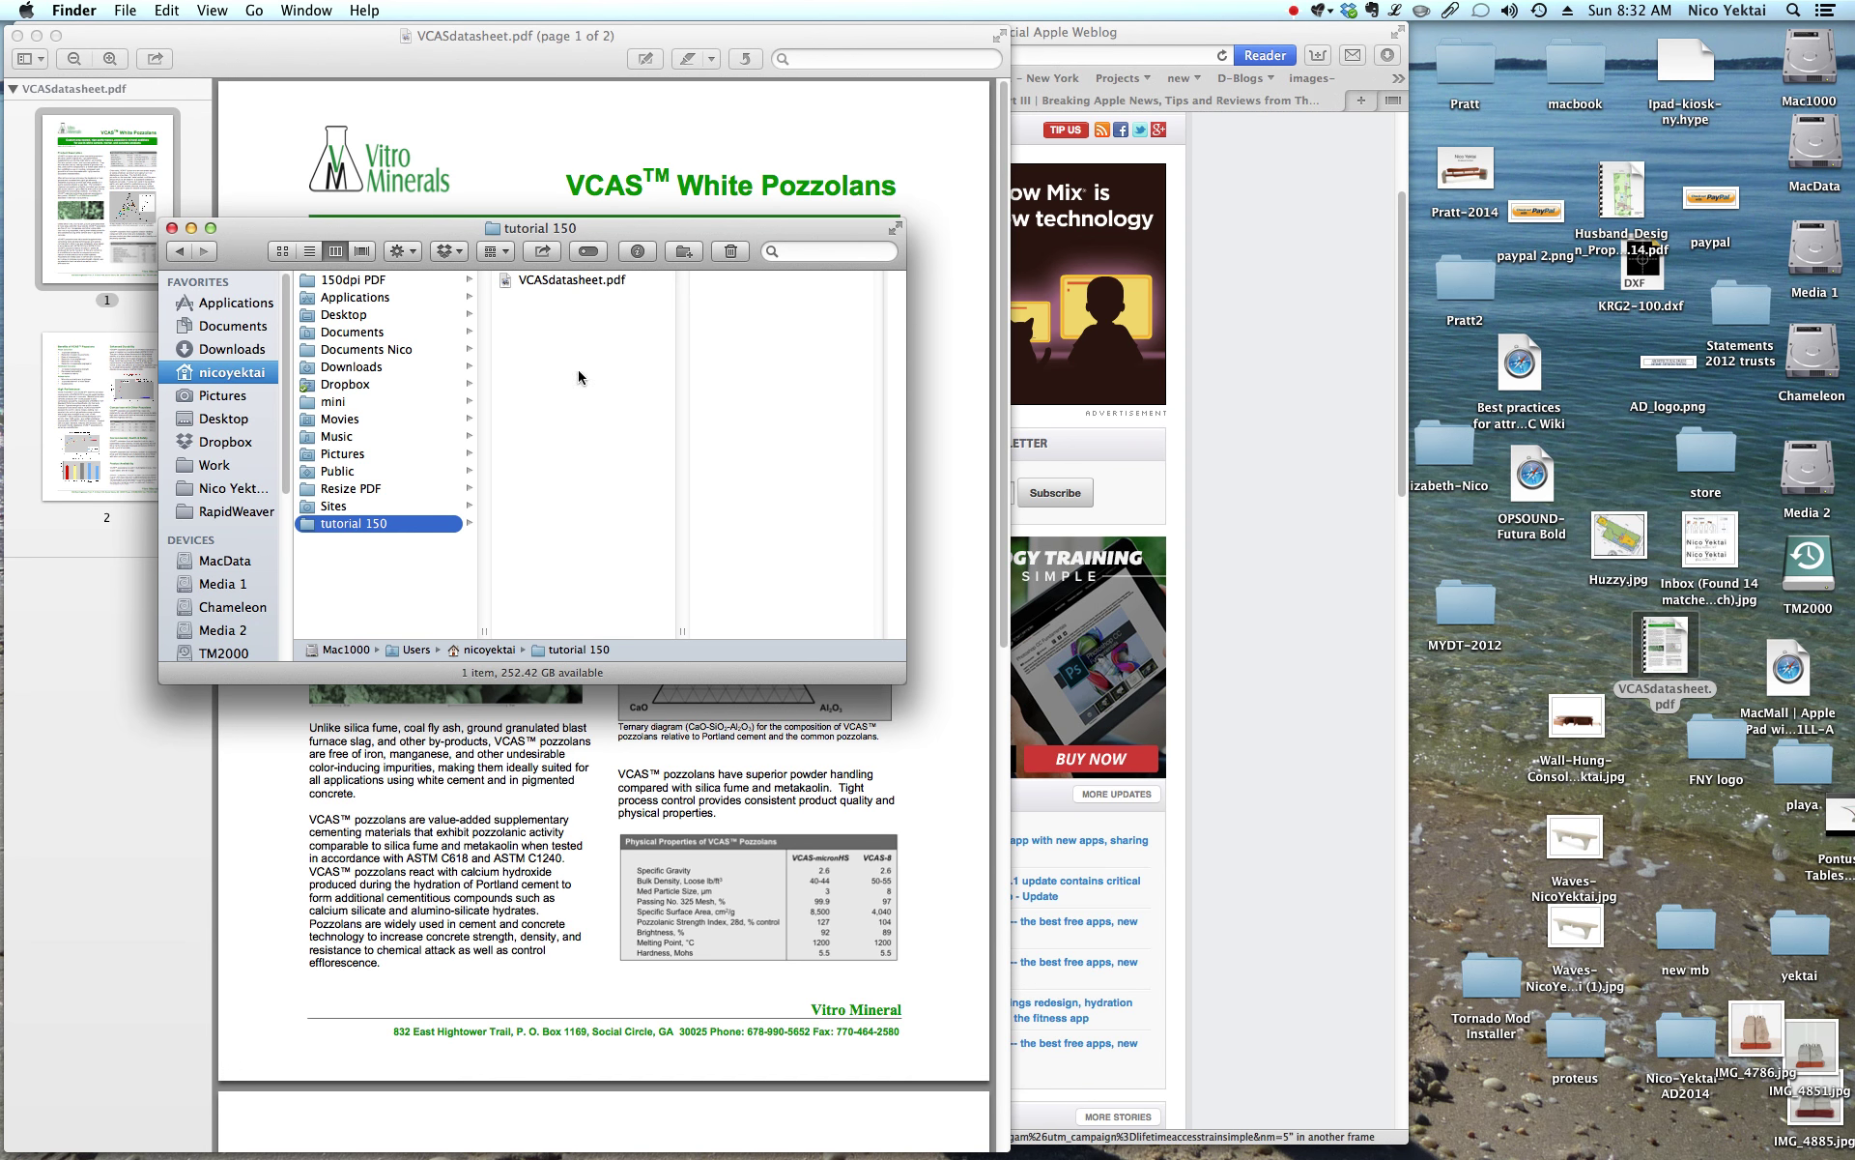
{"action": "left_click", "coordinate": [583, 283]}
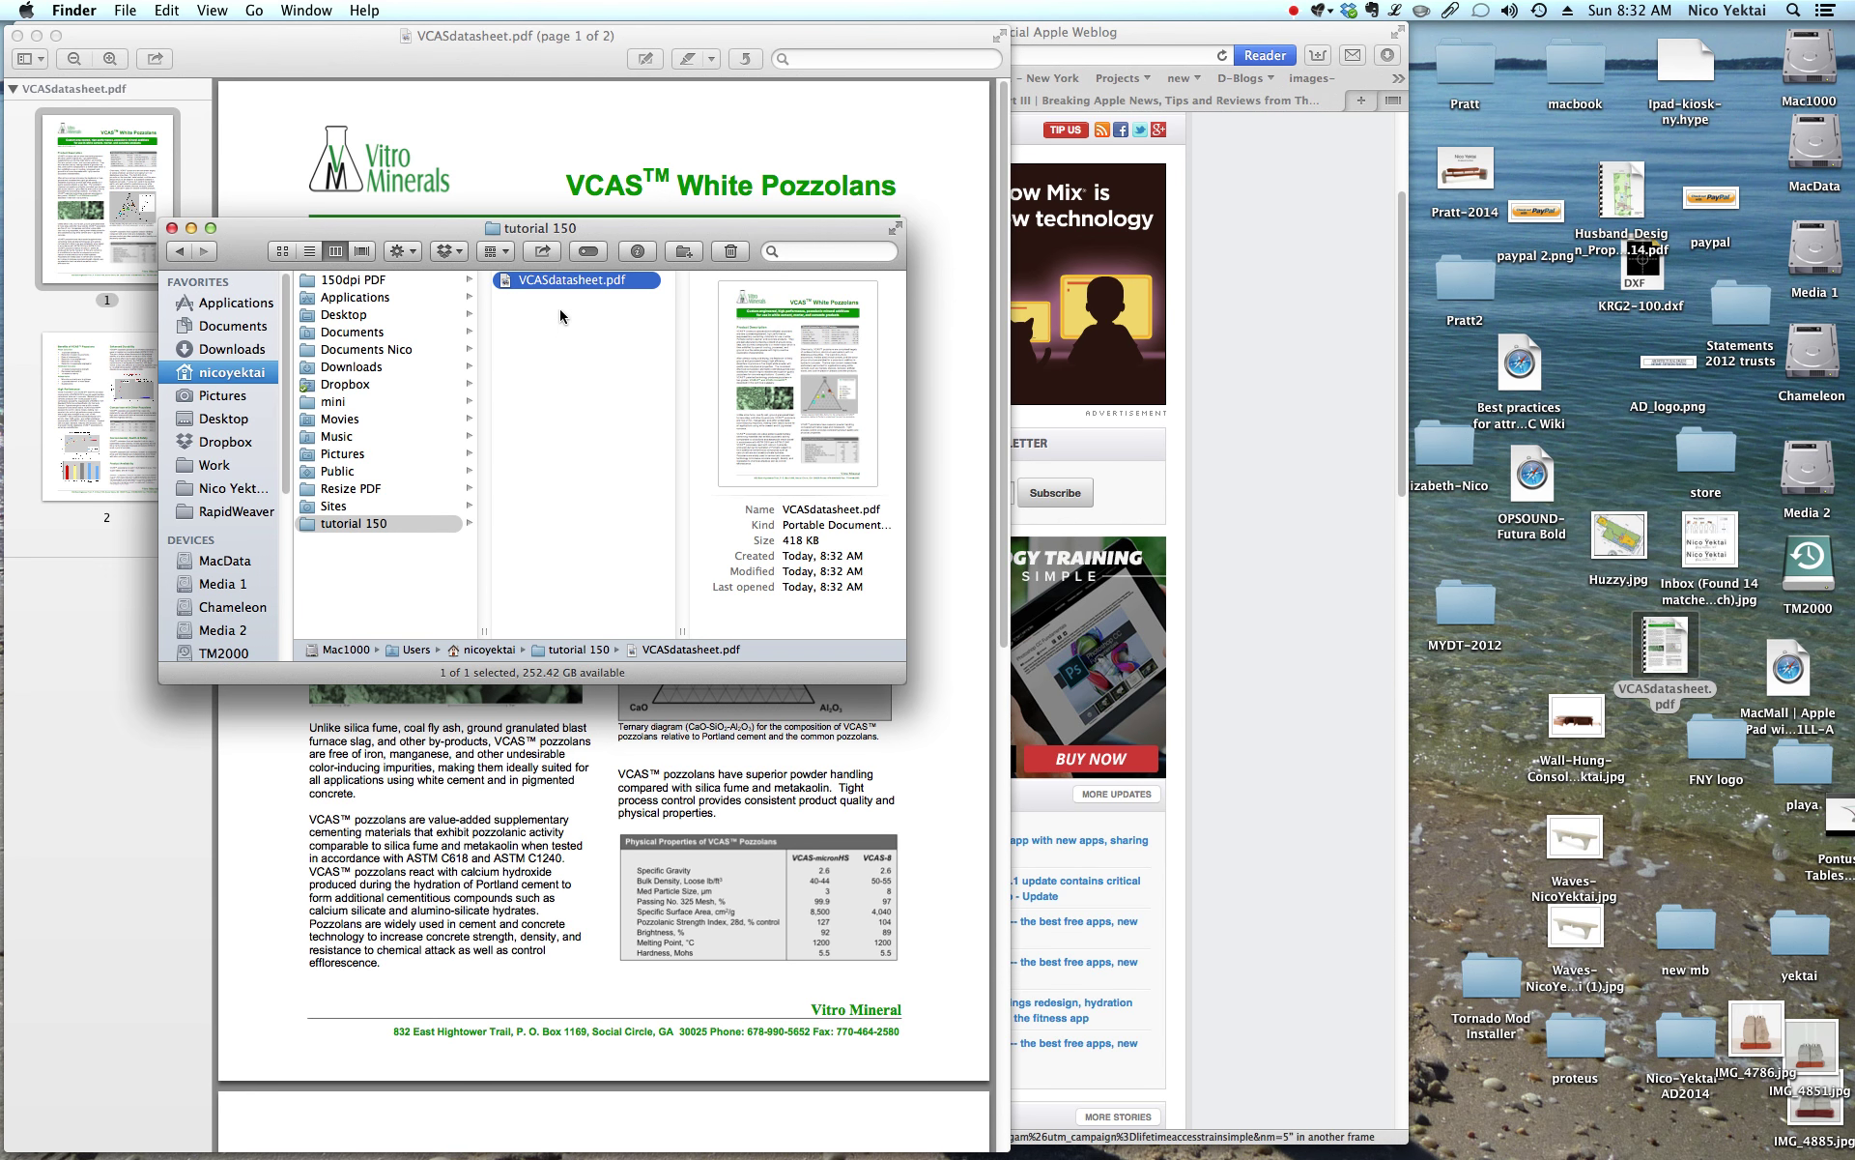
{"action": "key", "text": "super+i"}
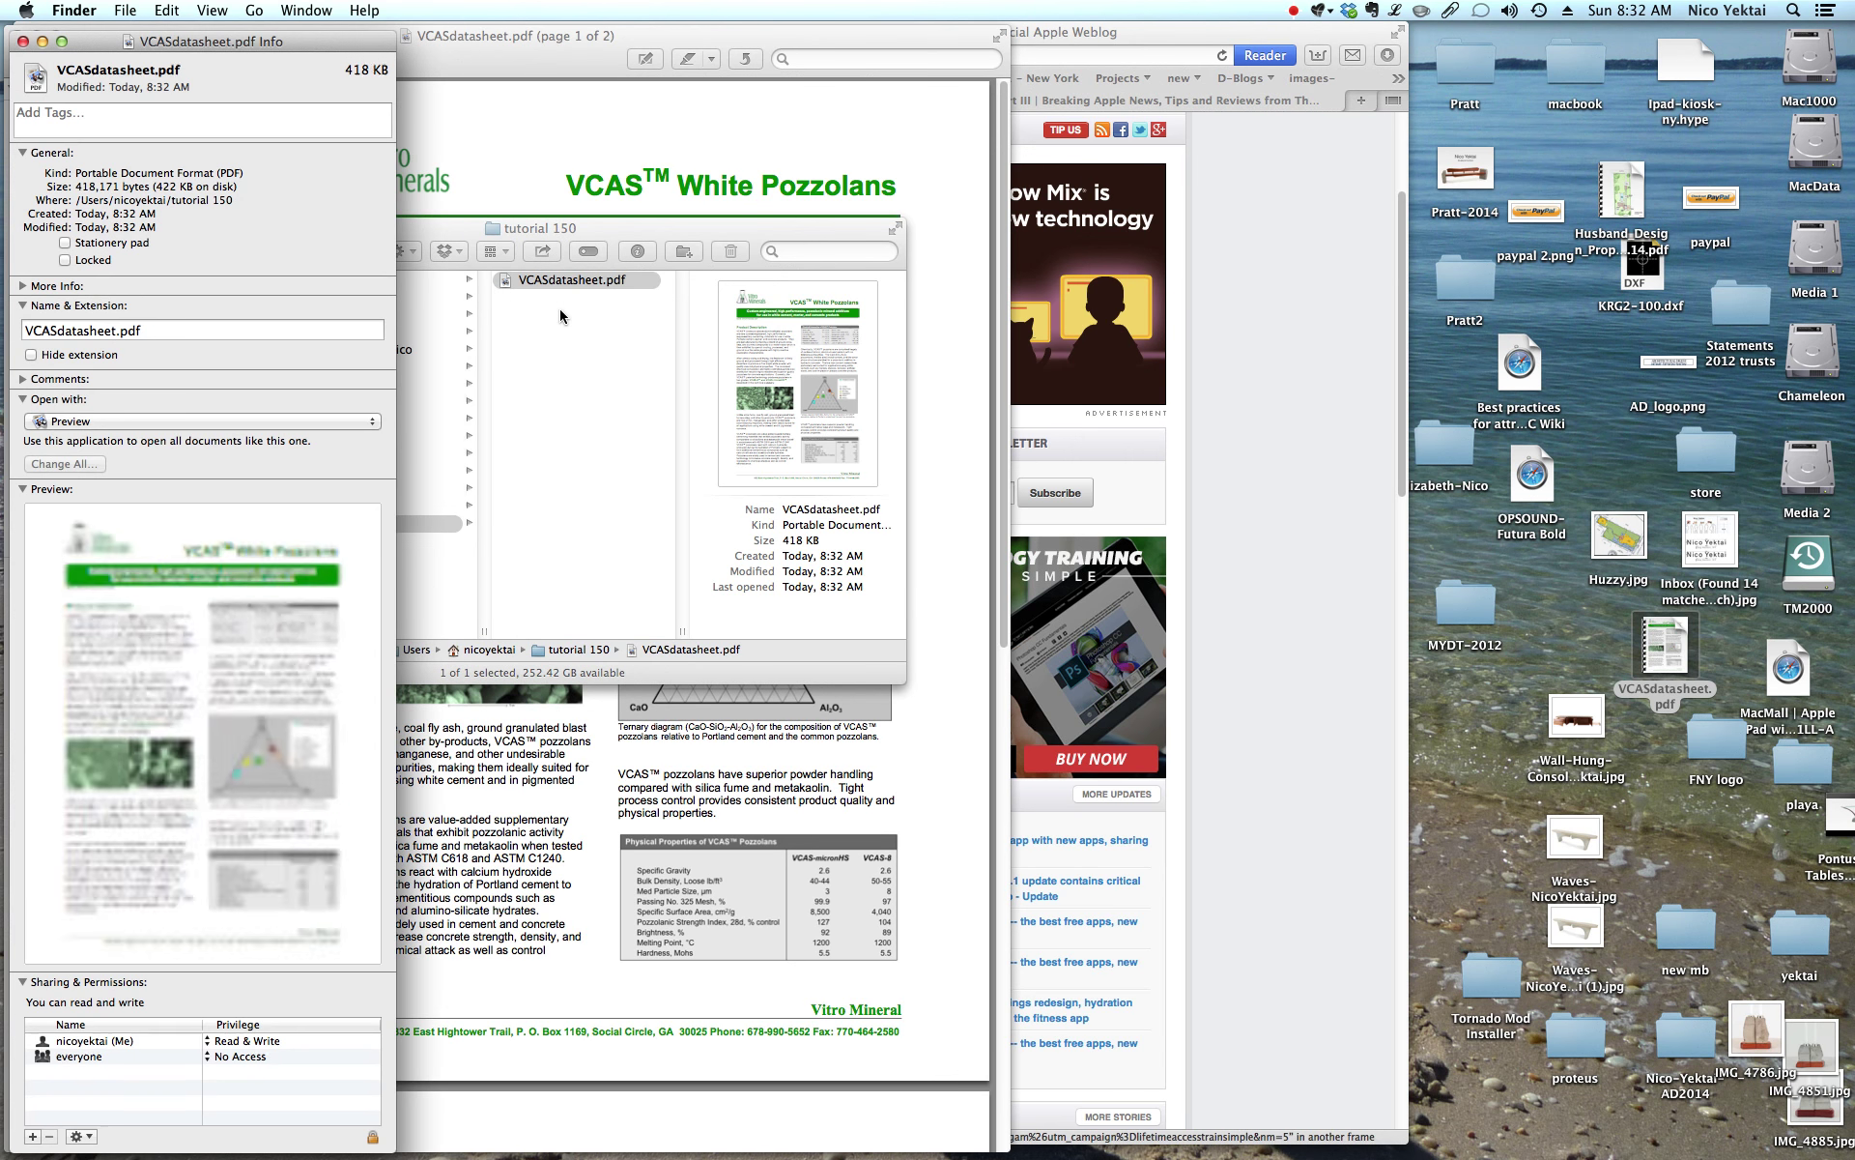
{"action": "scroll", "coordinate": [275, 657], "scroll_direction": "down", "scroll_amount": 10}
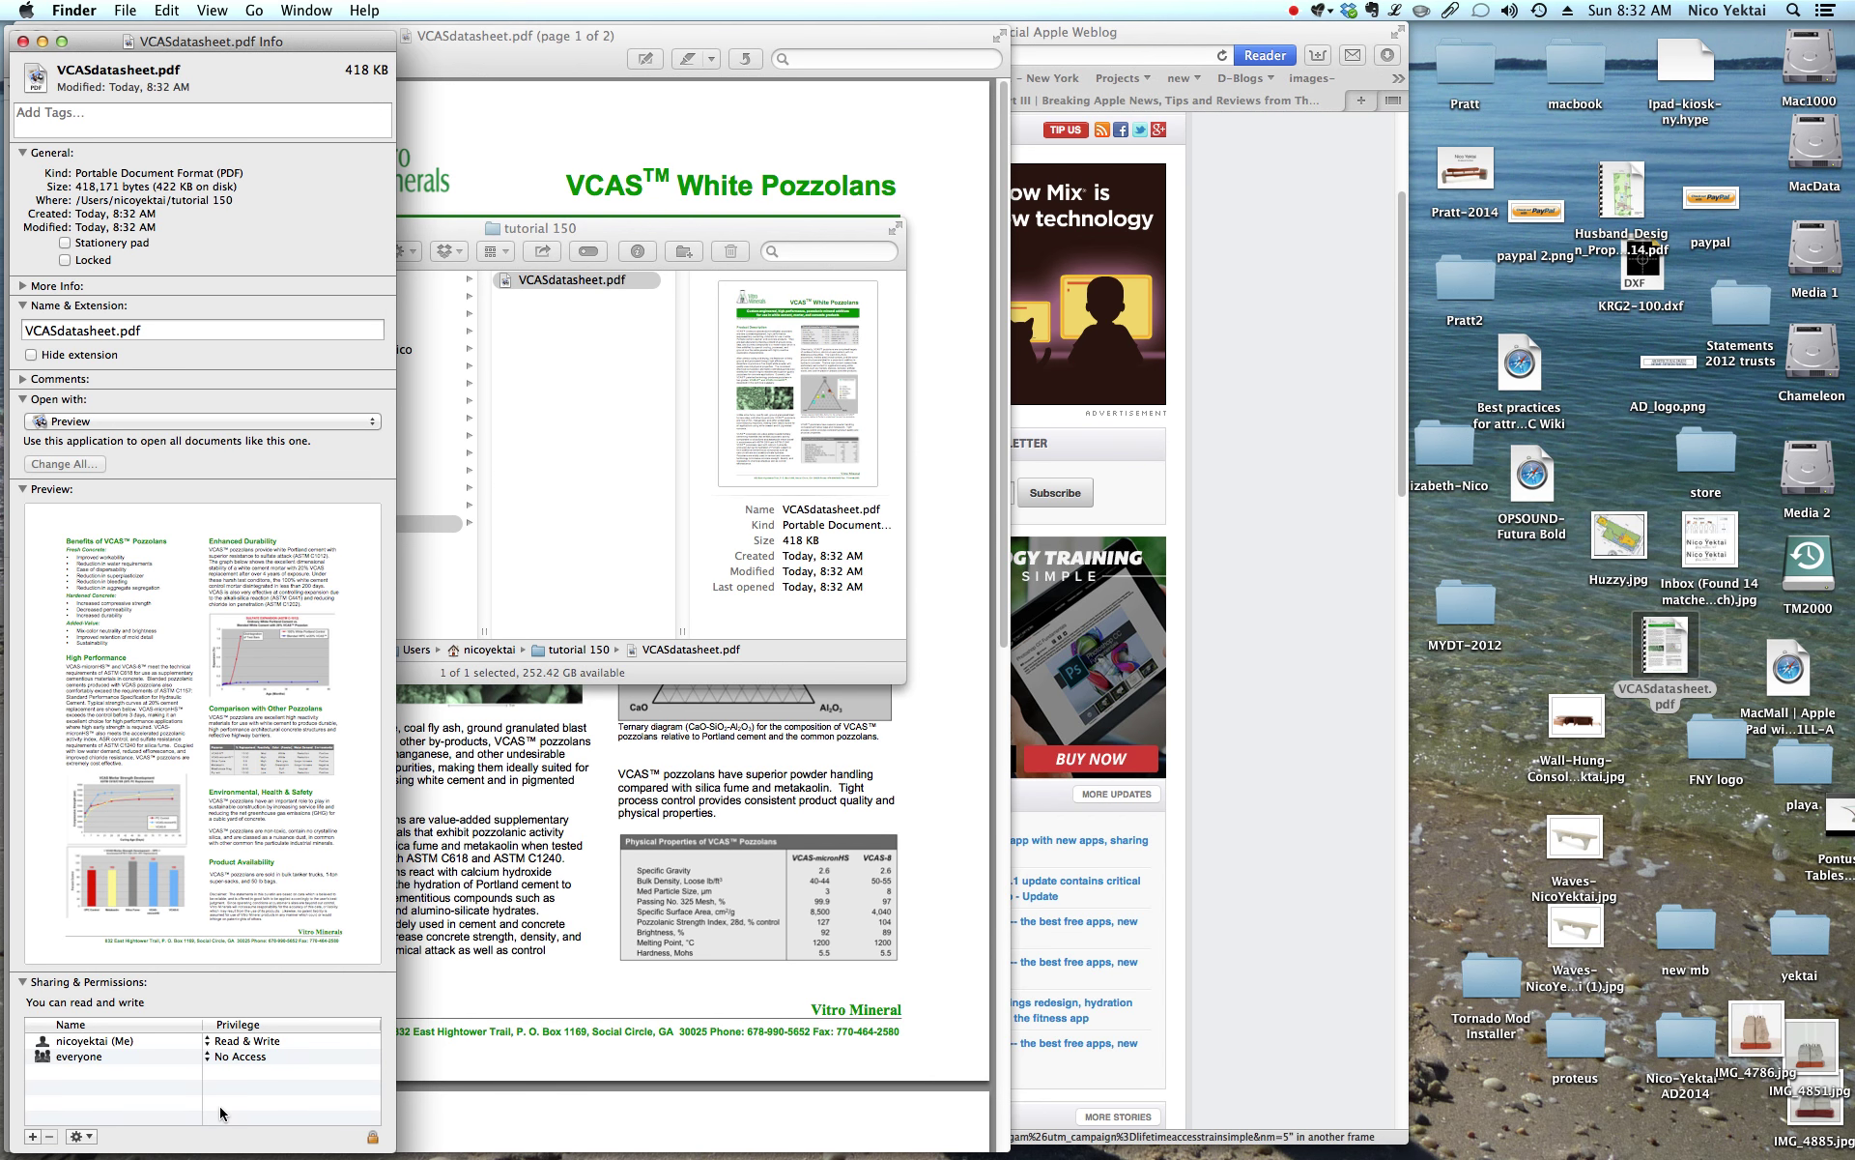
{"action": "left_click", "coordinate": [23, 41]}
Select the tutorial 150 folder in the column view, leaving its name unchanged
{"action": "left_click", "coordinate": [368, 527]}
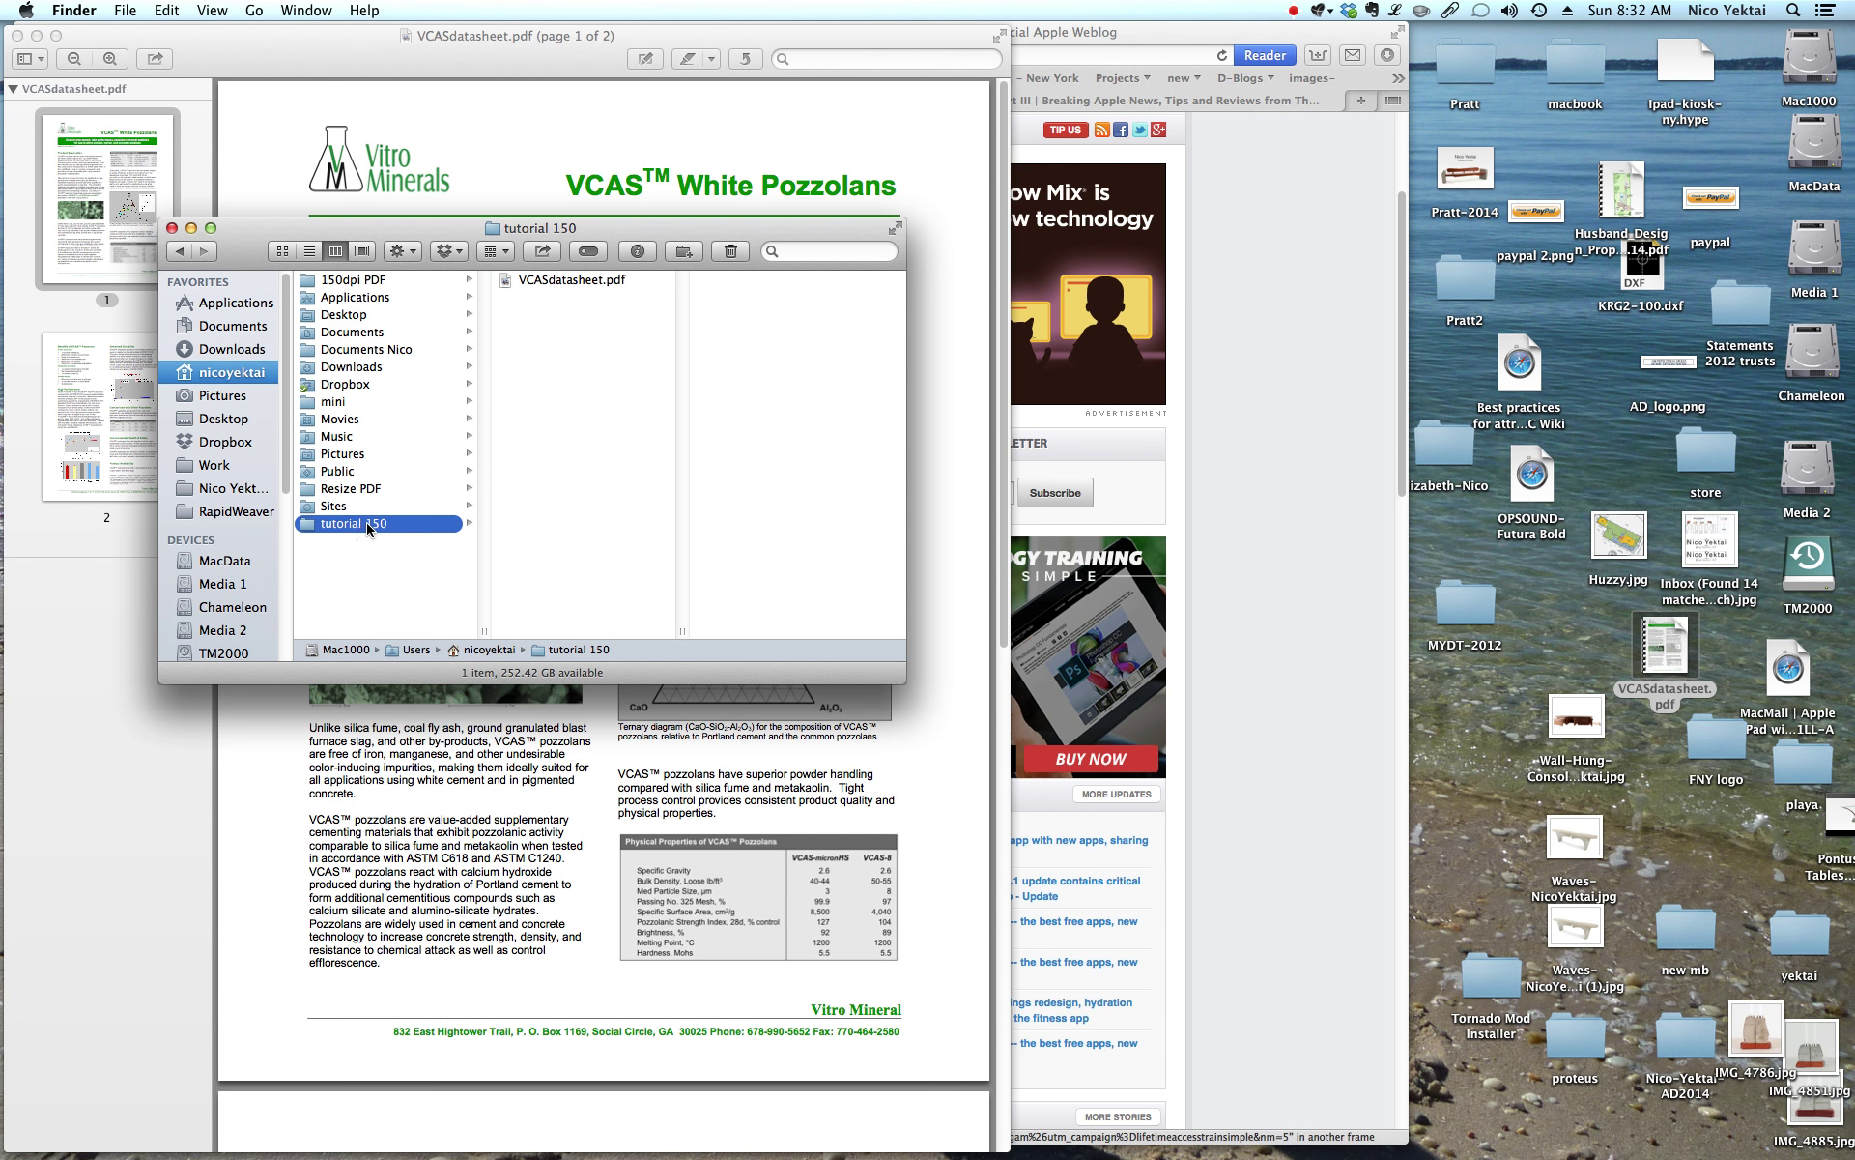
{"action": "left_click", "coordinate": [394, 527]}
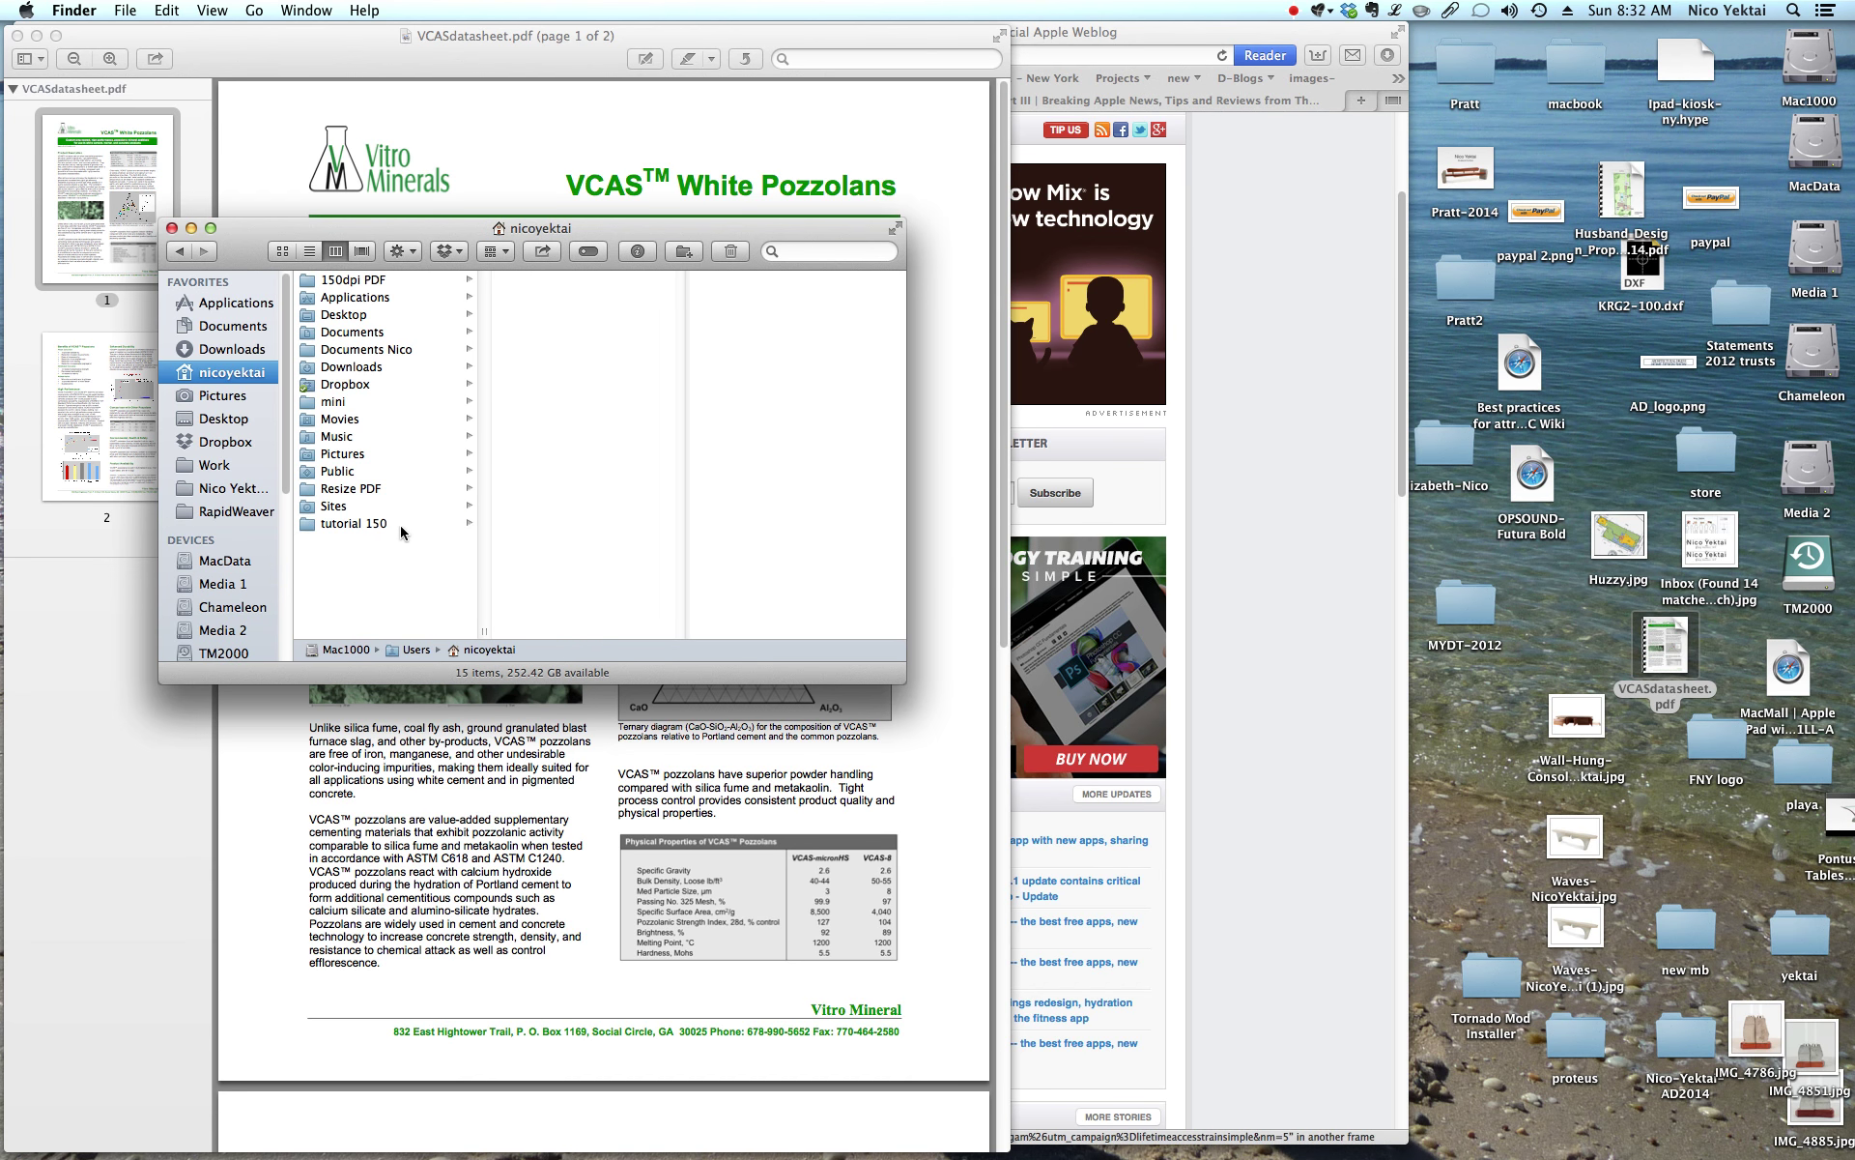